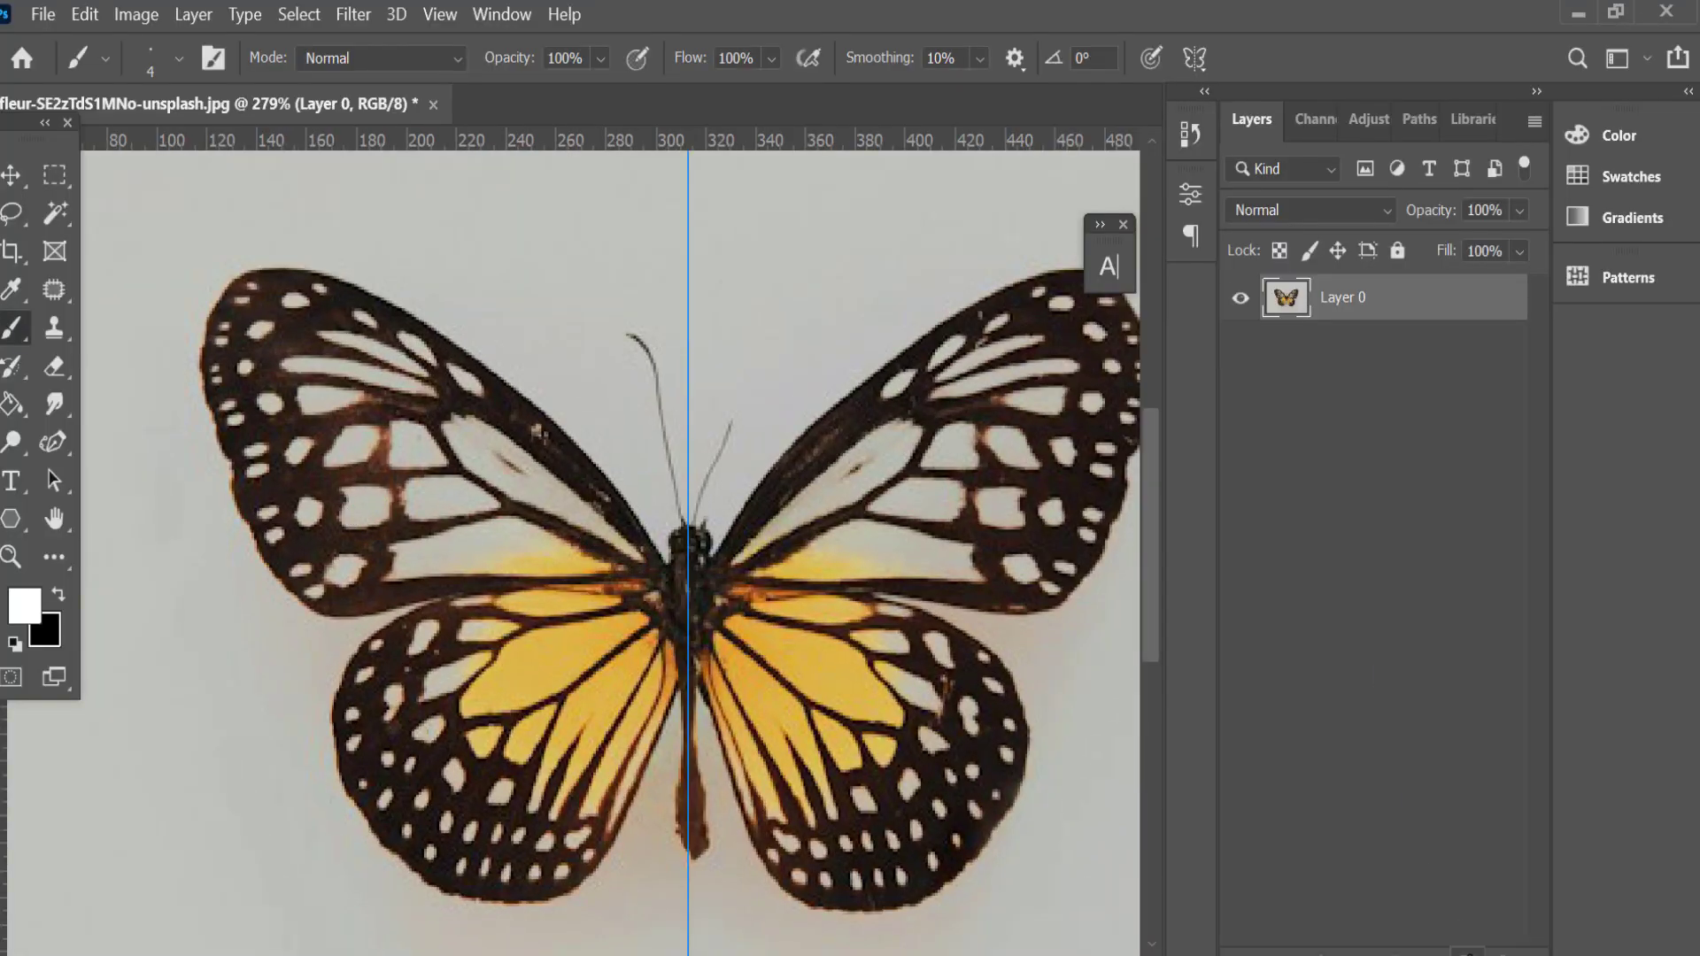
On a new layer, trace a white outline around the wings, thorax and antennae, then add Layer 2.
key(ctrl+shift+alt+n)
mouse_move(663, 568)
mouse_down()
mouse_move(398, 306)
mouse_move(275, 260)
mouse_up()
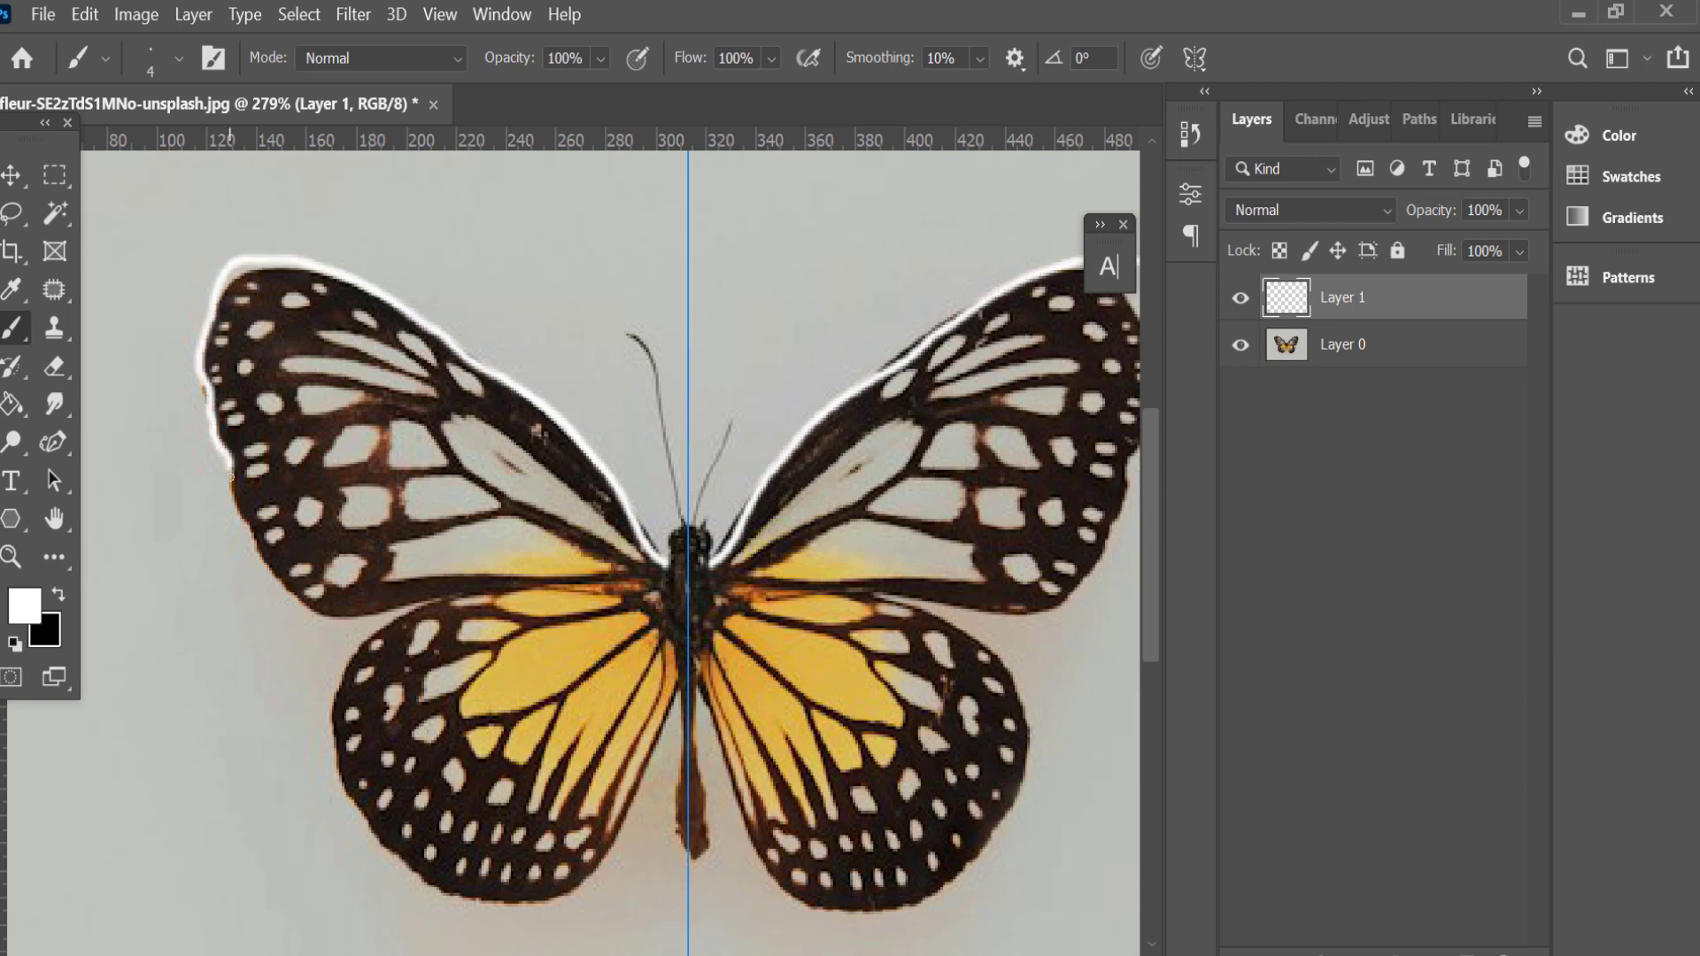
mouse_move(246, 522)
mouse_down()
mouse_move(433, 606)
mouse_move(359, 814)
mouse_move(443, 892)
mouse_move(555, 901)
mouse_move(598, 873)
mouse_move(678, 711)
mouse_move(675, 841)
mouse_up()
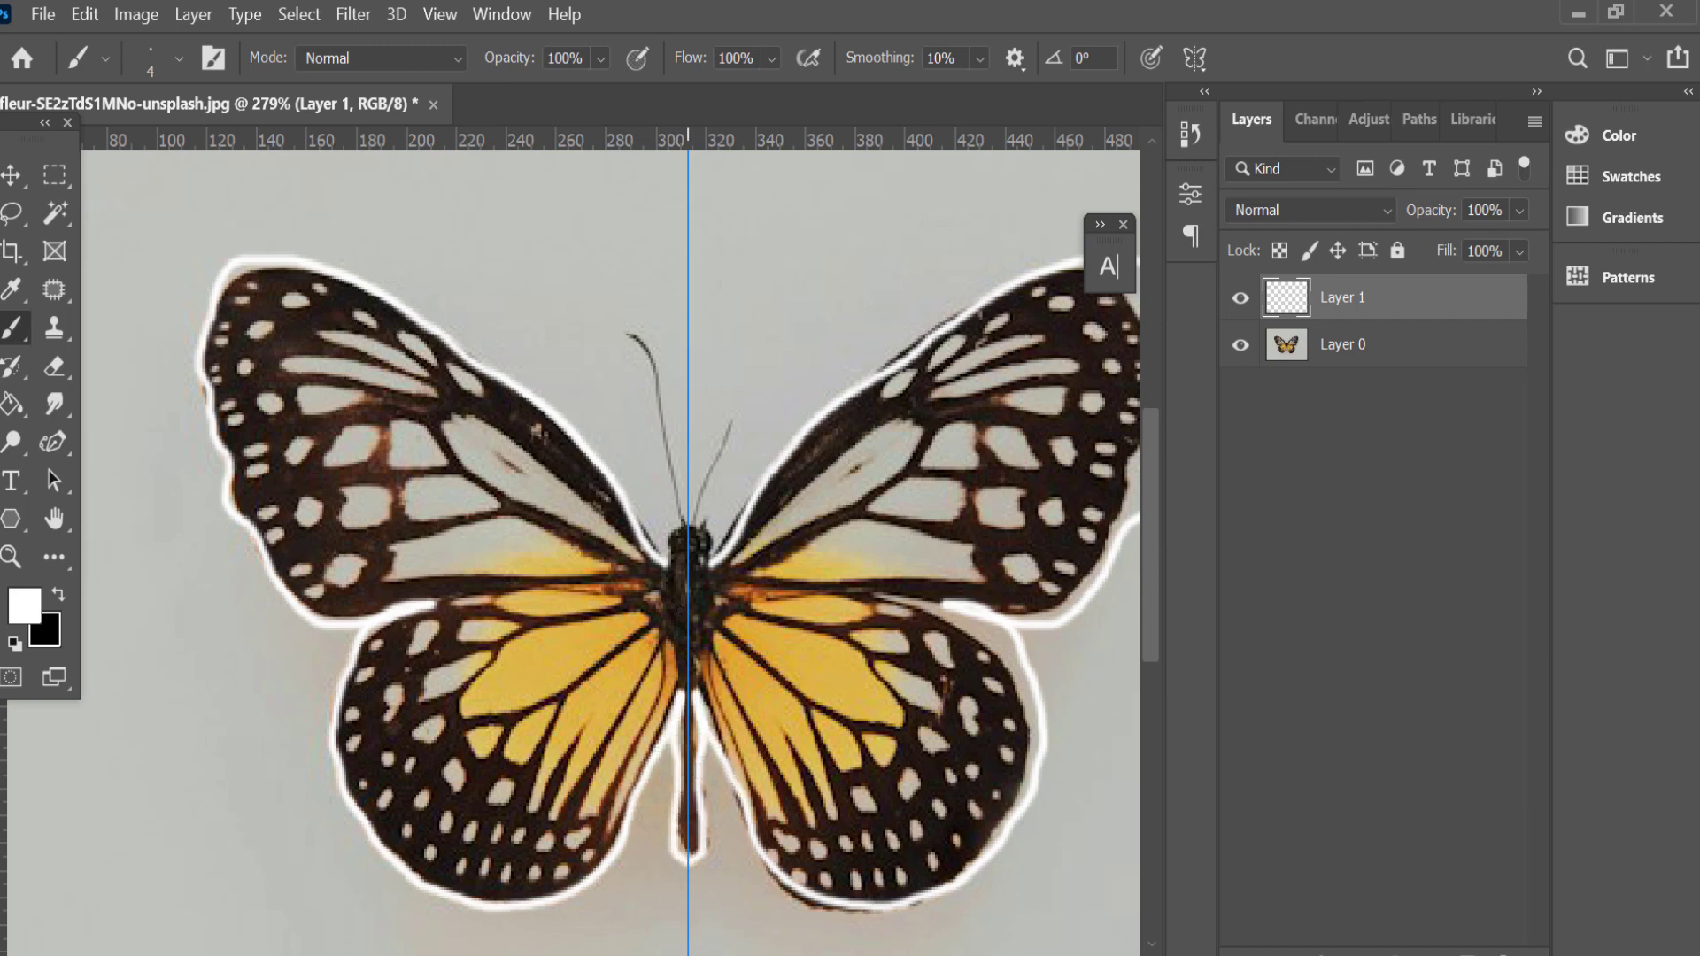
drag(667, 565, 674, 534)
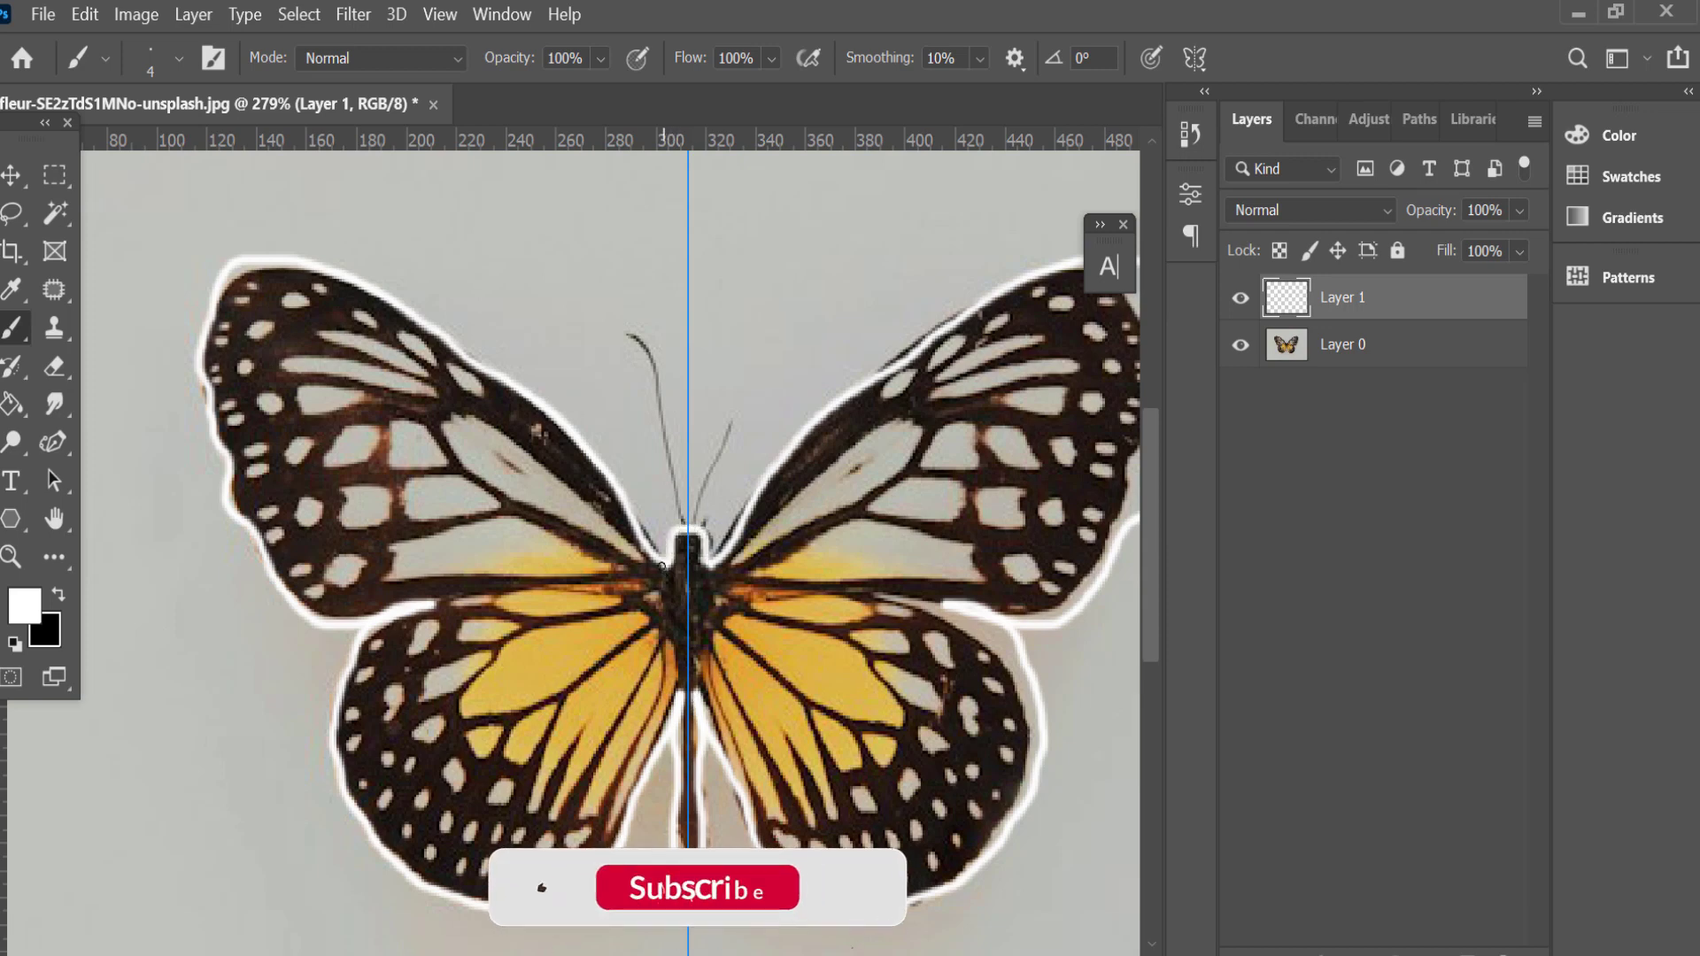
drag(685, 530, 630, 328)
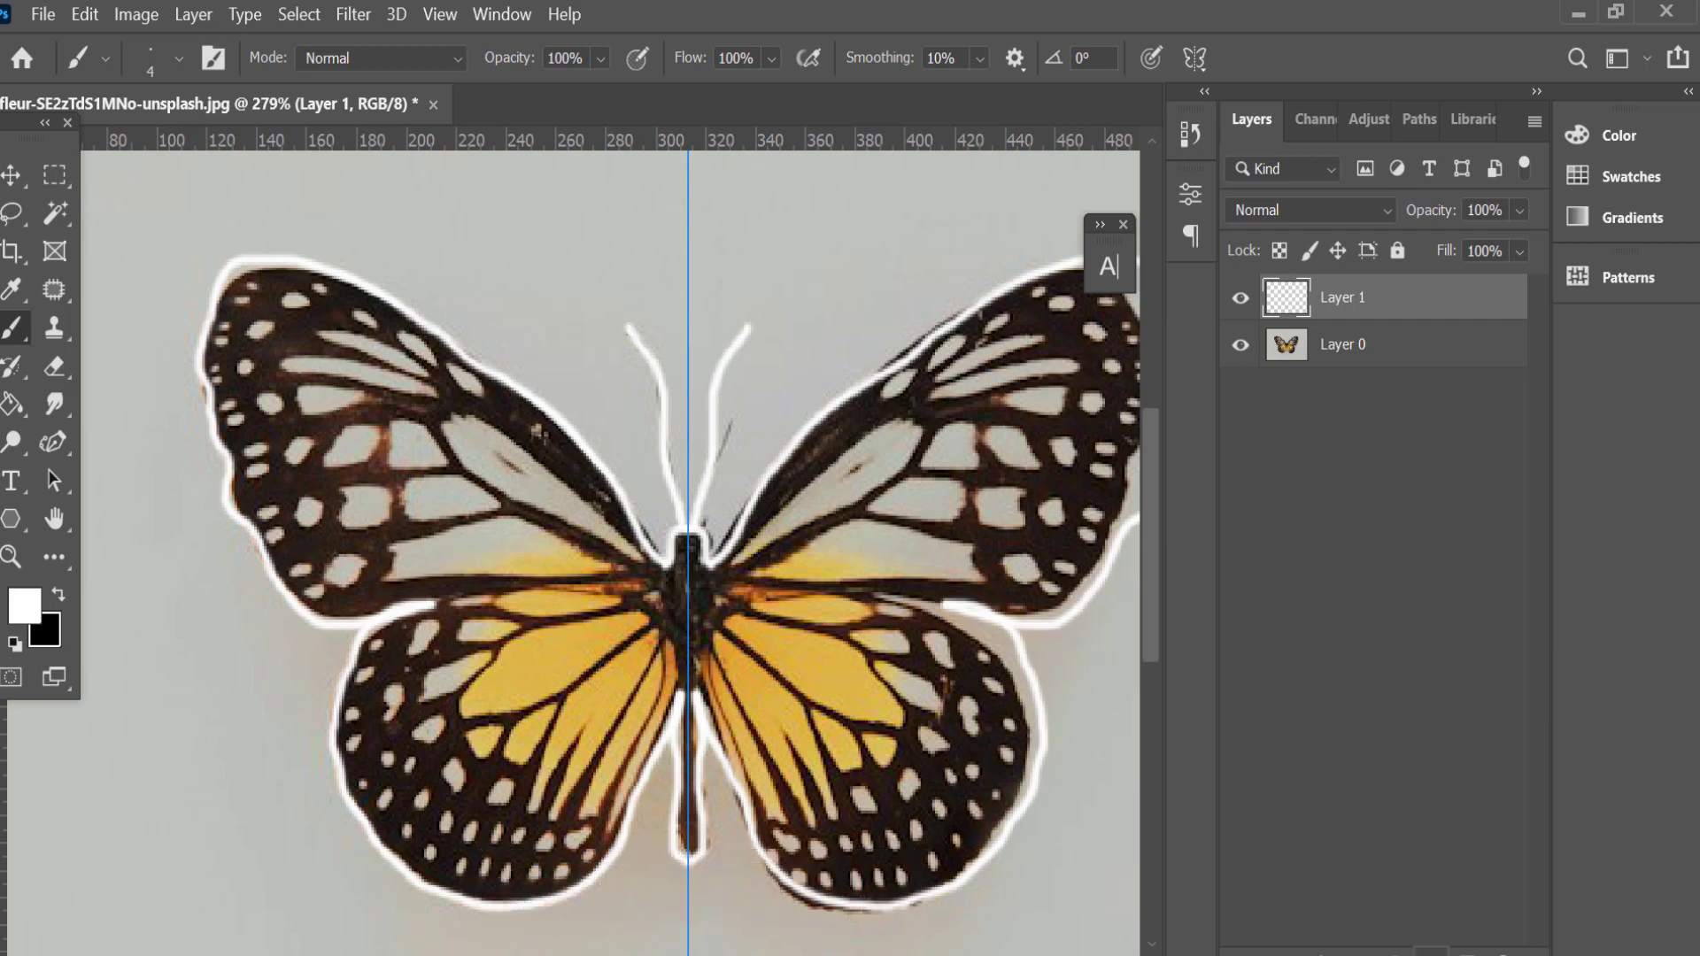
click(1484, 949)
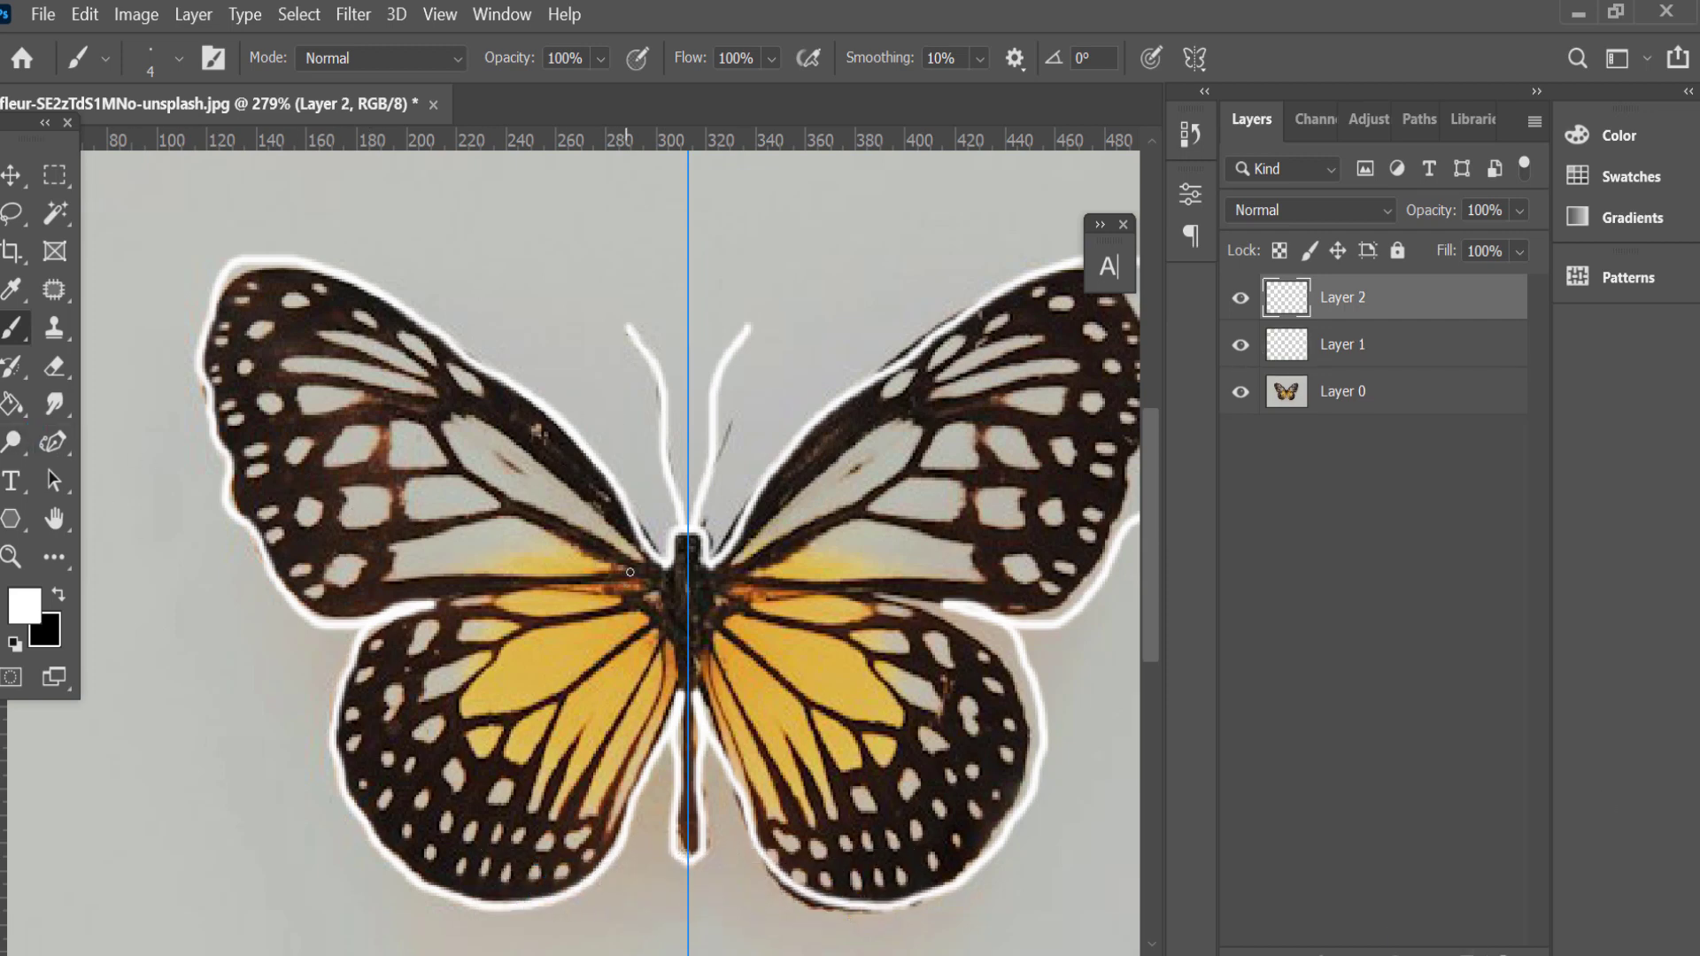
Edge the yellow band's top and outline the pale forewing cells near the body in white.
mouse_move(630, 572)
mouse_down()
mouse_move(524, 524)
mouse_move(441, 520)
mouse_move(396, 558)
mouse_move(399, 580)
mouse_move(624, 577)
mouse_move(456, 457)
mouse_move(458, 418)
mouse_move(563, 484)
mouse_move(638, 560)
mouse_up()
scroll(341, 490, up, 5)
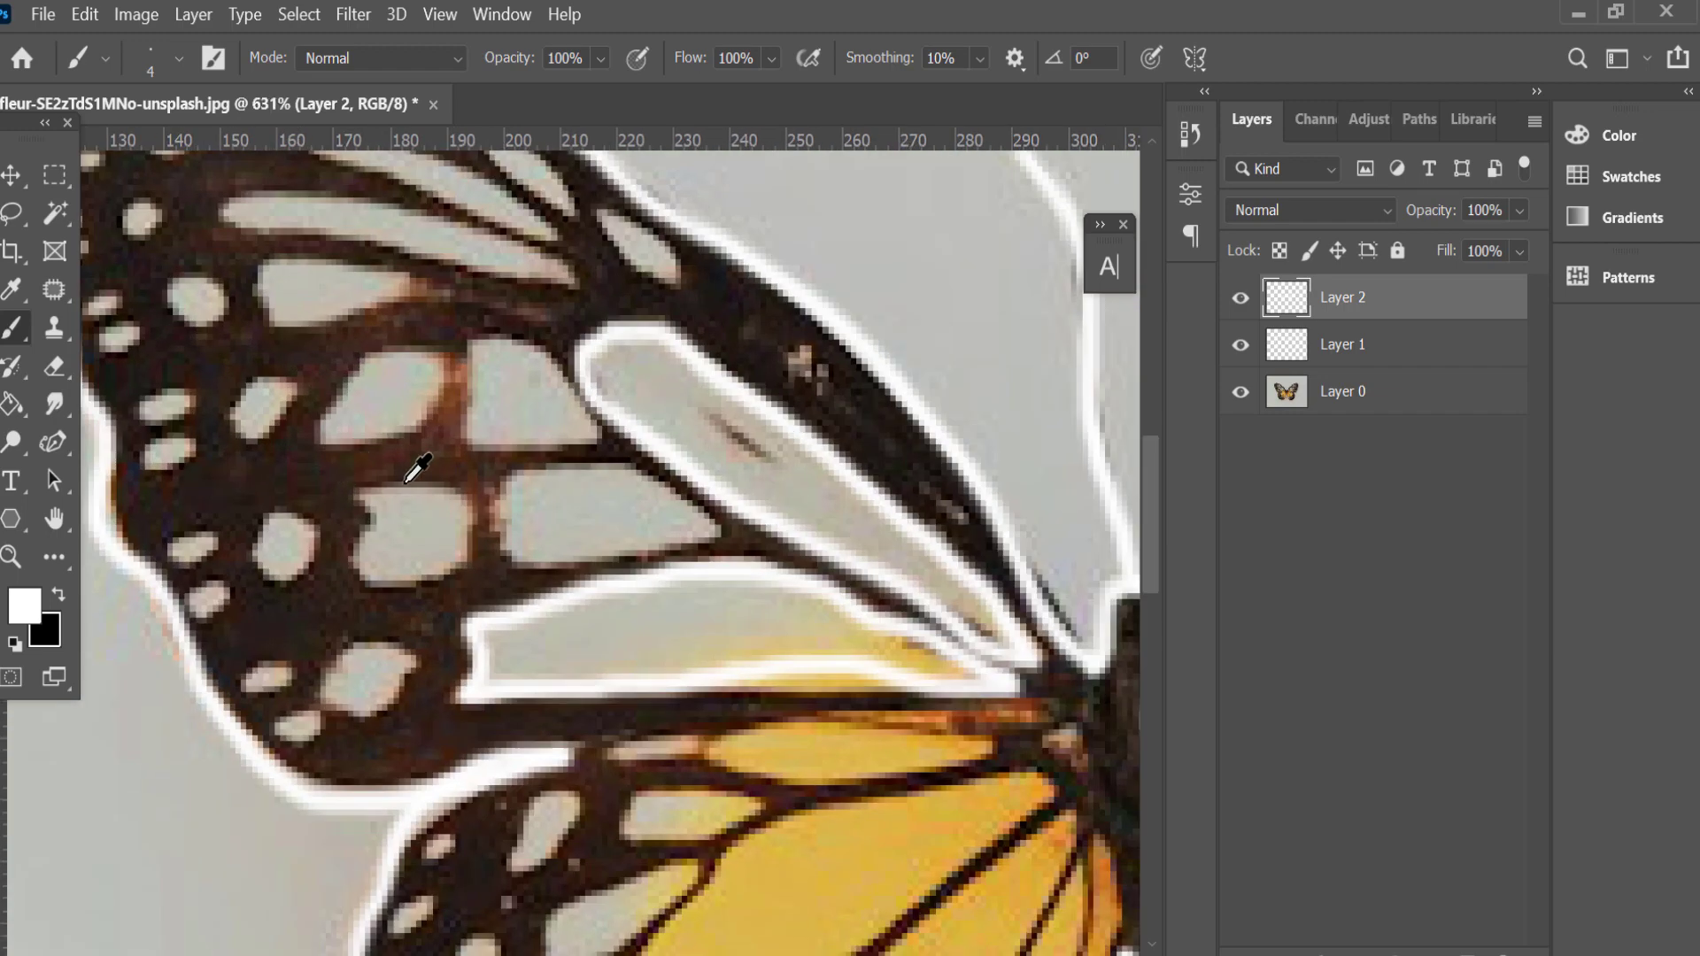
mouse_move(513, 563)
mouse_down()
mouse_move(518, 480)
mouse_move(714, 528)
mouse_up()
mouse_move(571, 440)
mouse_down()
mouse_move(469, 438)
mouse_move(478, 348)
mouse_move(571, 394)
mouse_move(586, 429)
mouse_up()
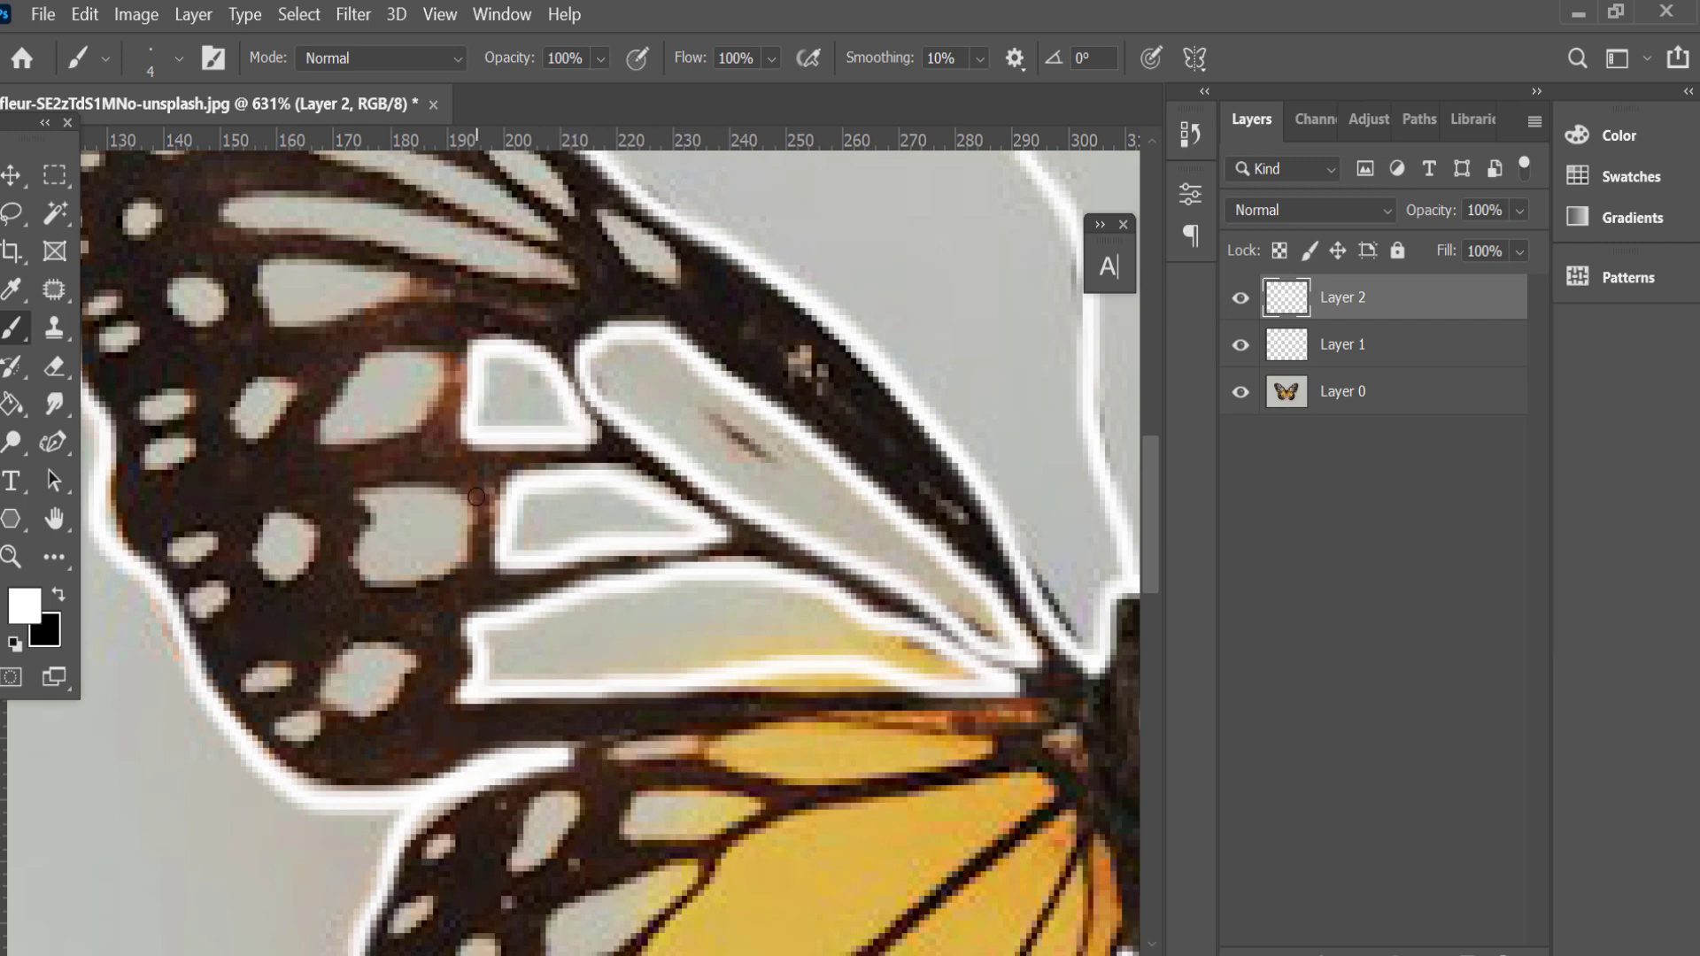
mouse_move(476, 497)
mouse_down()
mouse_move(397, 586)
mouse_move(363, 513)
mouse_move(482, 502)
mouse_up()
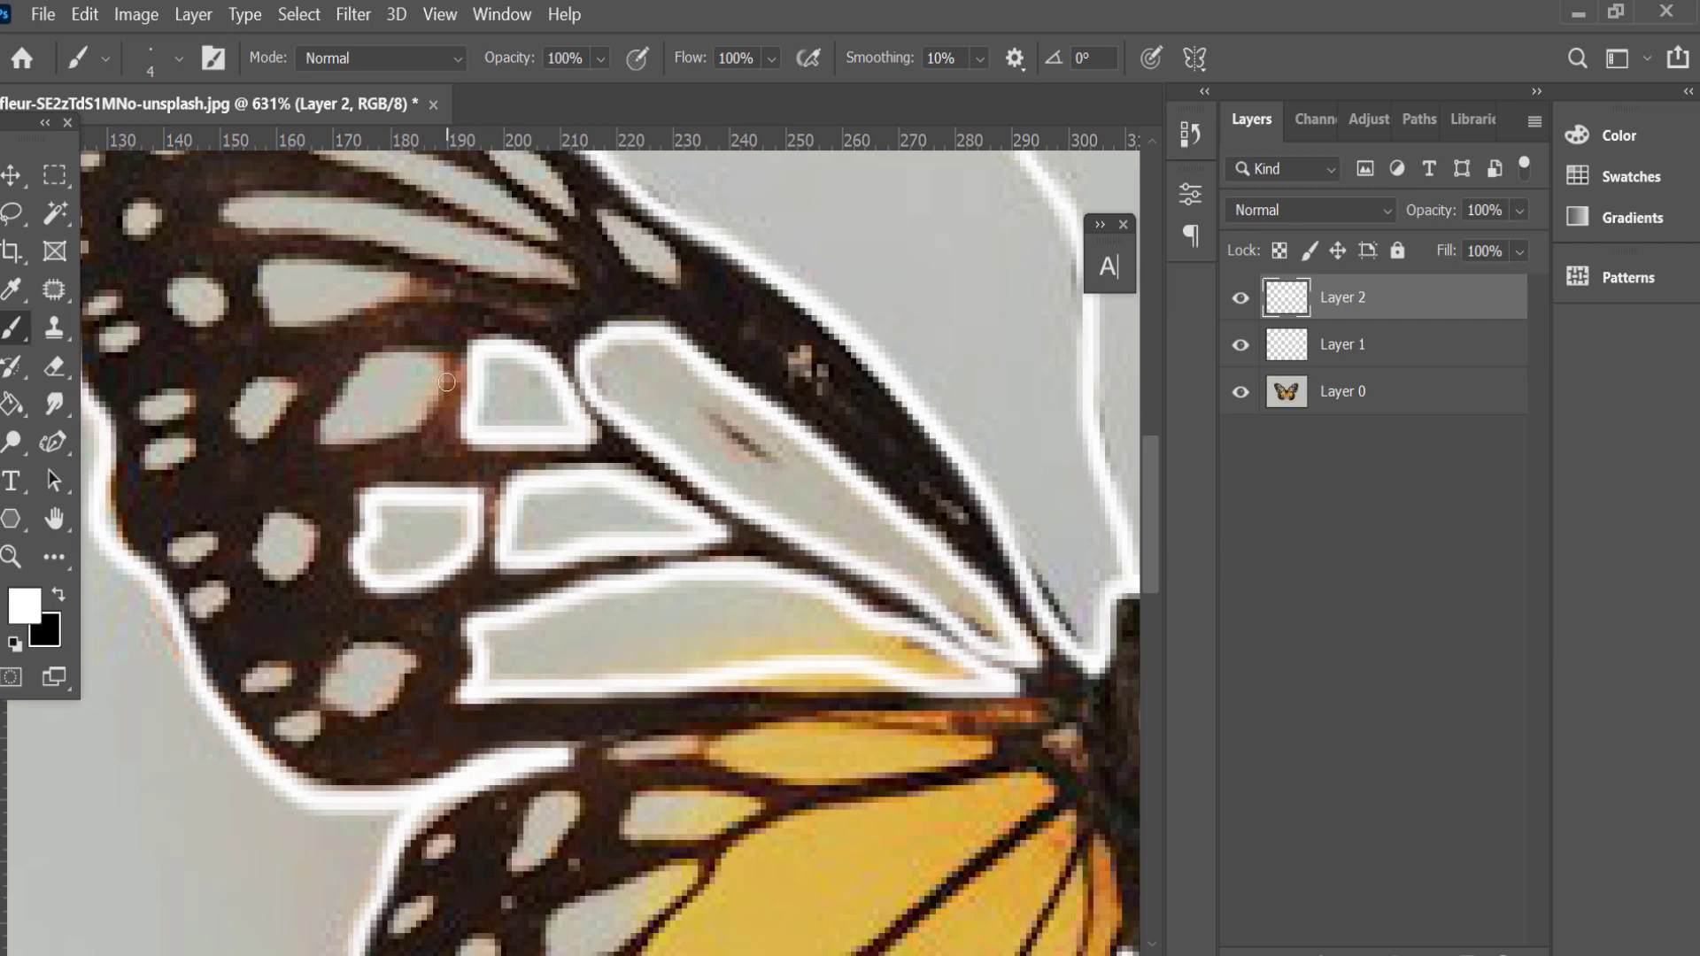
mouse_move(447, 381)
mouse_down()
mouse_move(315, 443)
mouse_move(438, 352)
mouse_move(450, 382)
mouse_up()
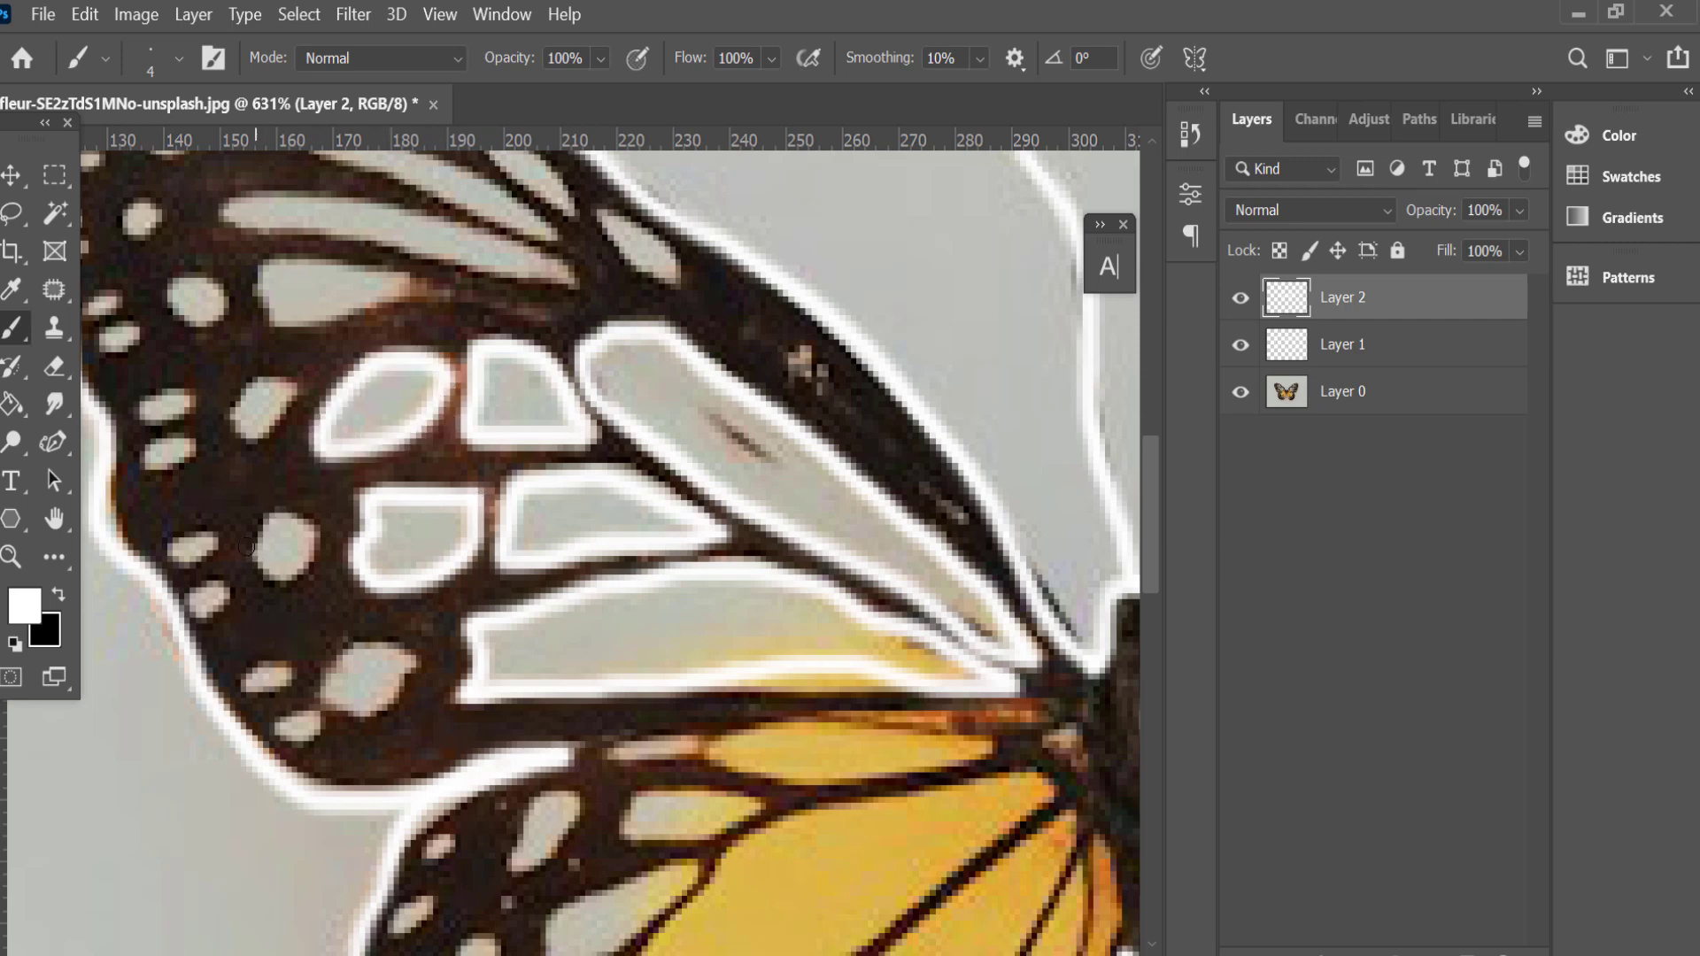
Ring the pale oval and small forewing spots in white, mirrored on both wings.
mouse_move(247, 546)
mouse_down()
mouse_move(317, 531)
mouse_move(251, 559)
mouse_up()
mouse_move(324, 698)
mouse_down()
mouse_move(377, 644)
mouse_move(377, 712)
mouse_move(324, 692)
mouse_up()
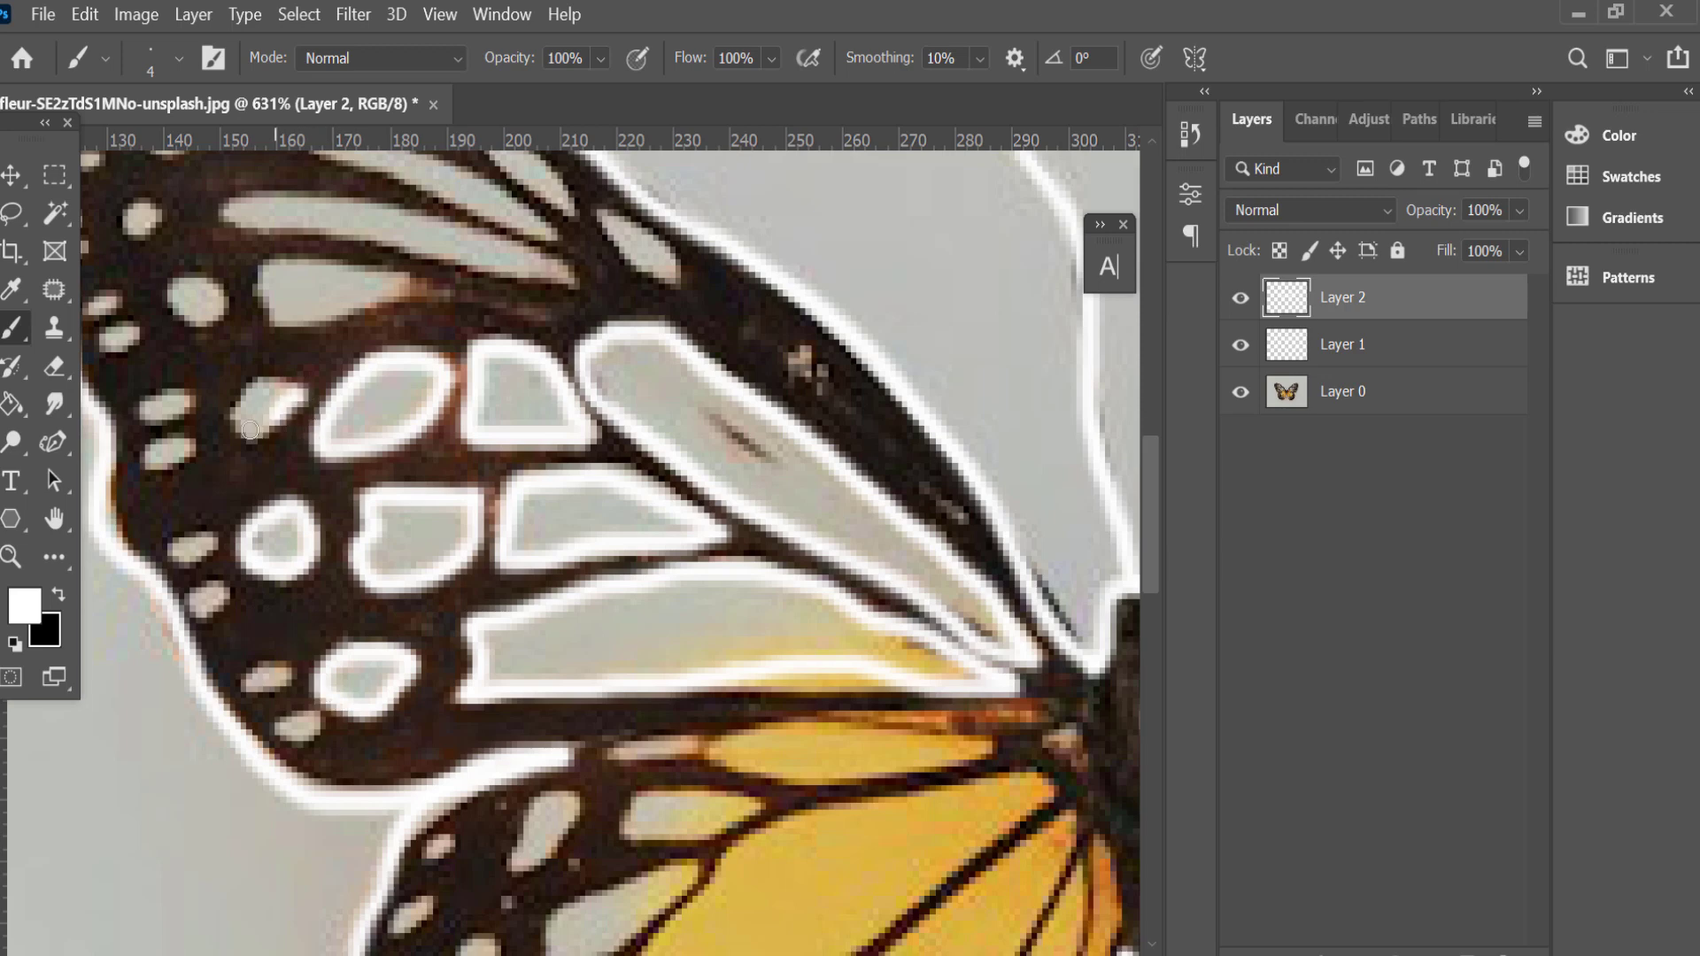
scroll(265, 399, up, 1)
scroll(171, 455, up, 2)
mouse_move(171, 455)
mouse_down()
mouse_move(228, 447)
mouse_move(217, 496)
mouse_move(173, 451)
mouse_up()
mouse_move(450, 460)
mouse_down()
mouse_move(257, 478)
mouse_move(451, 456)
mouse_move(416, 474)
mouse_up()
scroll(565, 454, down, 2)
scroll(565, 454, down, 2)
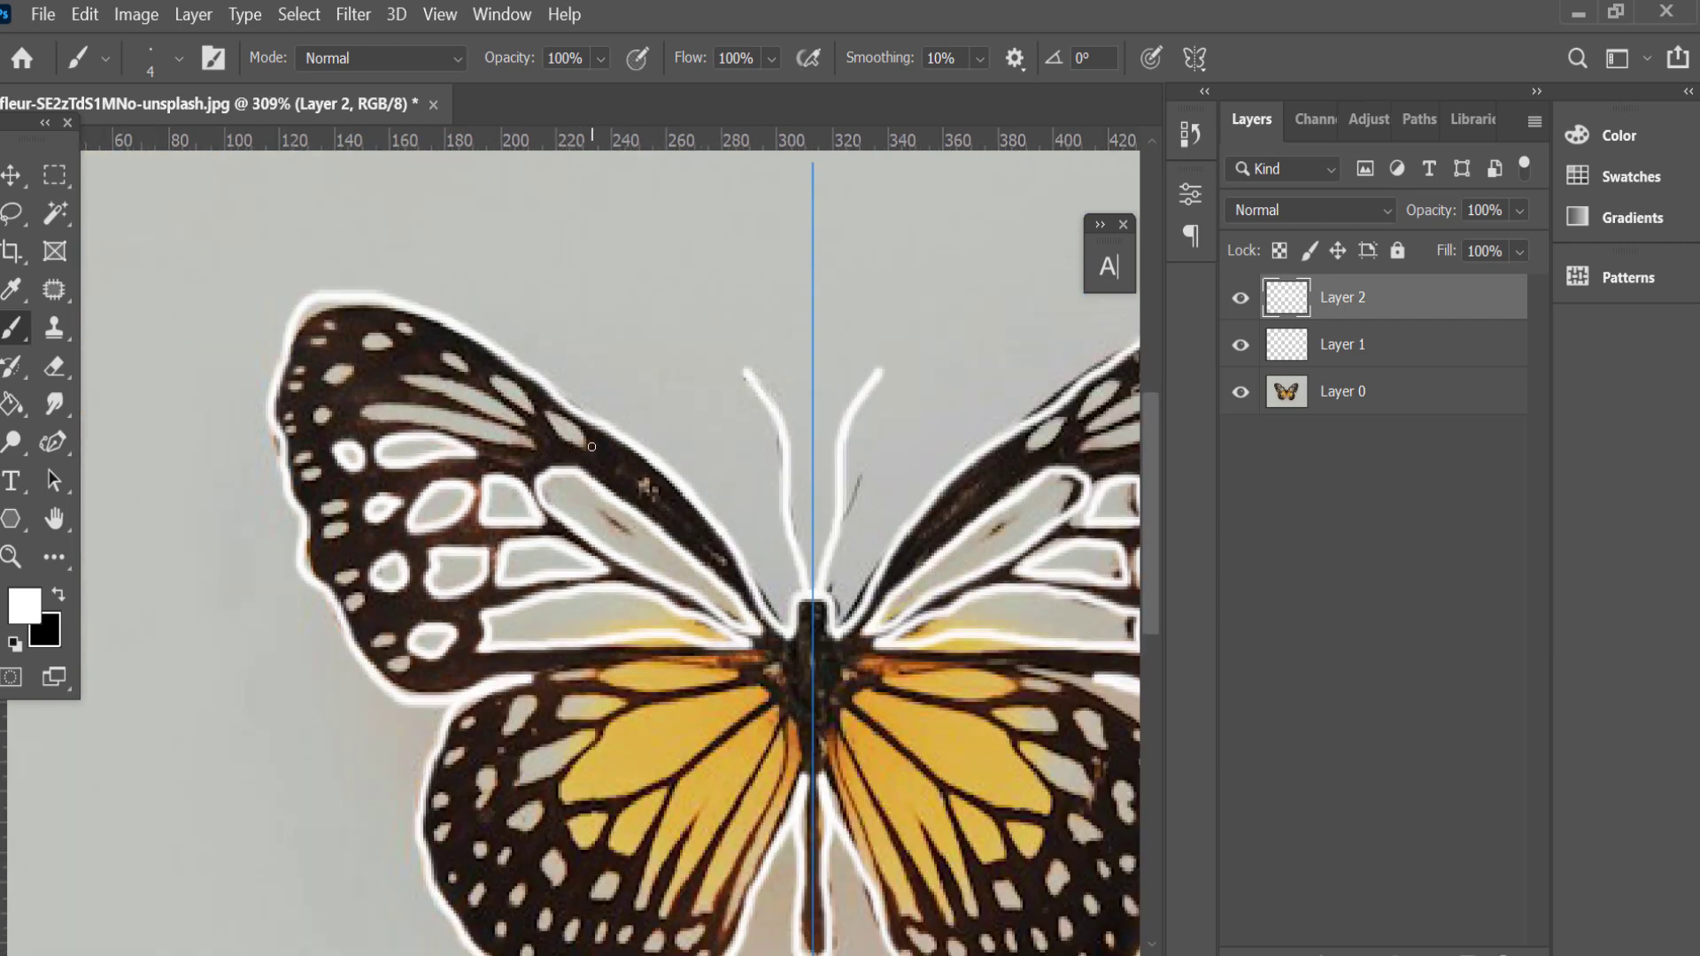
Outline another wing spot and trace both edges of the elongated spot in white.
mouse_move(591, 446)
mouse_down()
mouse_move(553, 436)
mouse_move(562, 409)
mouse_move(591, 448)
mouse_move(504, 383)
mouse_up()
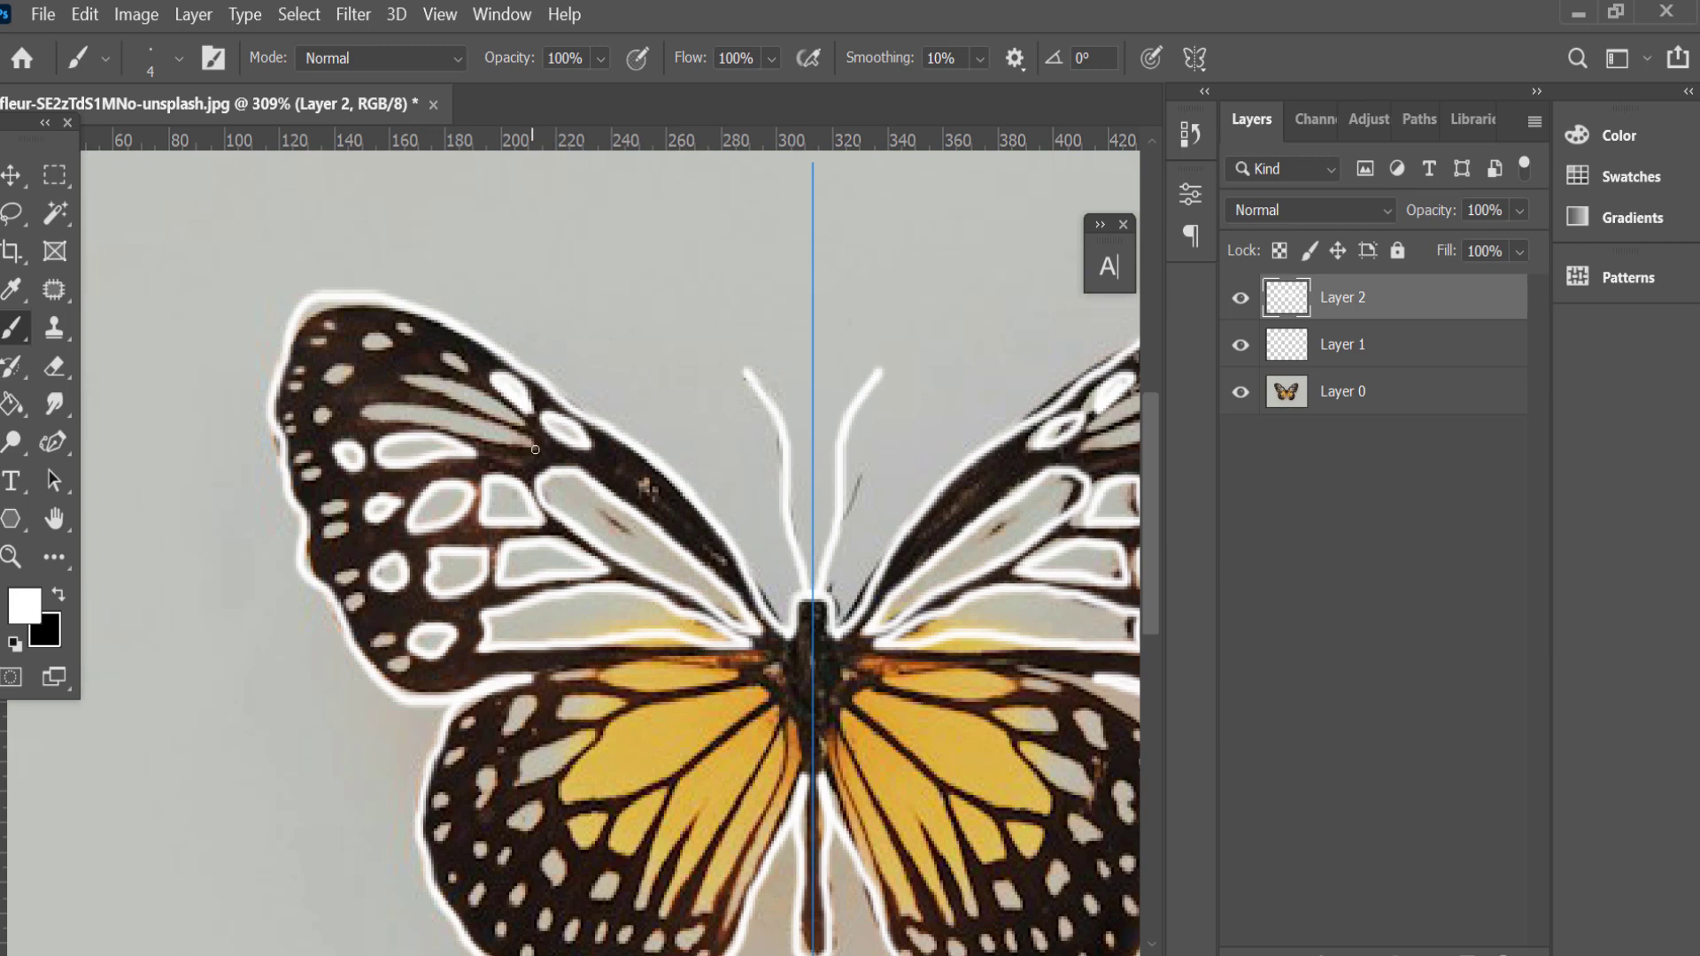
drag(535, 450, 354, 414)
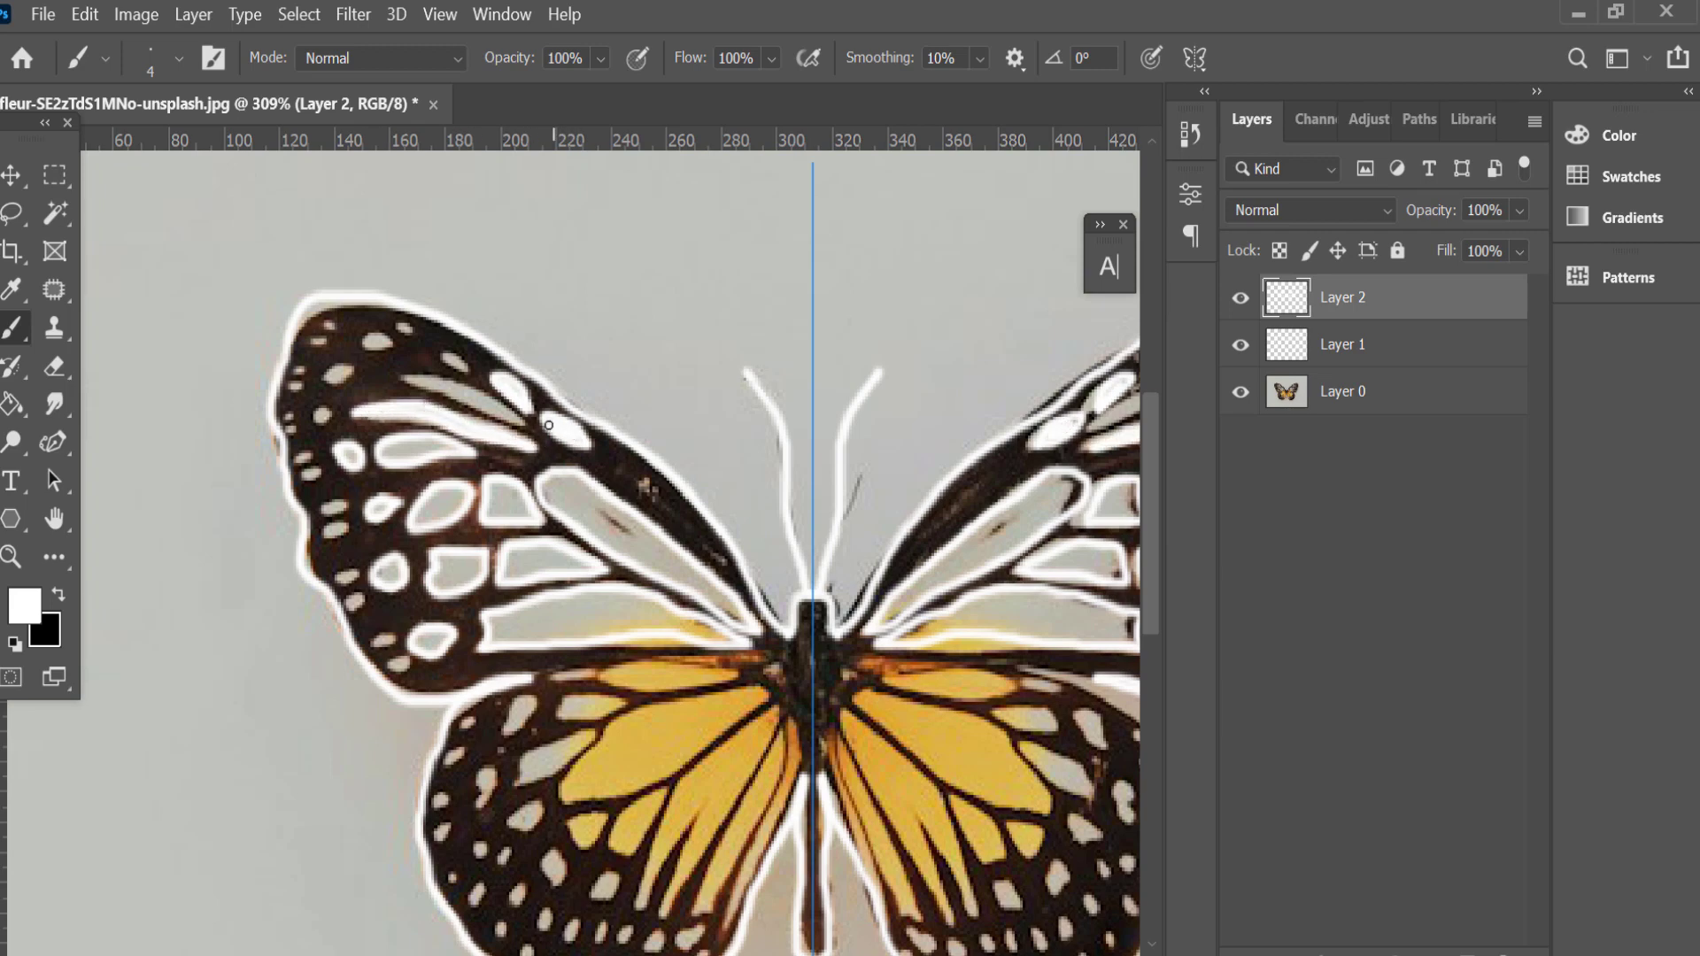
mouse_move(495, 417)
mouse_down()
mouse_move(412, 381)
mouse_move(521, 424)
mouse_up()
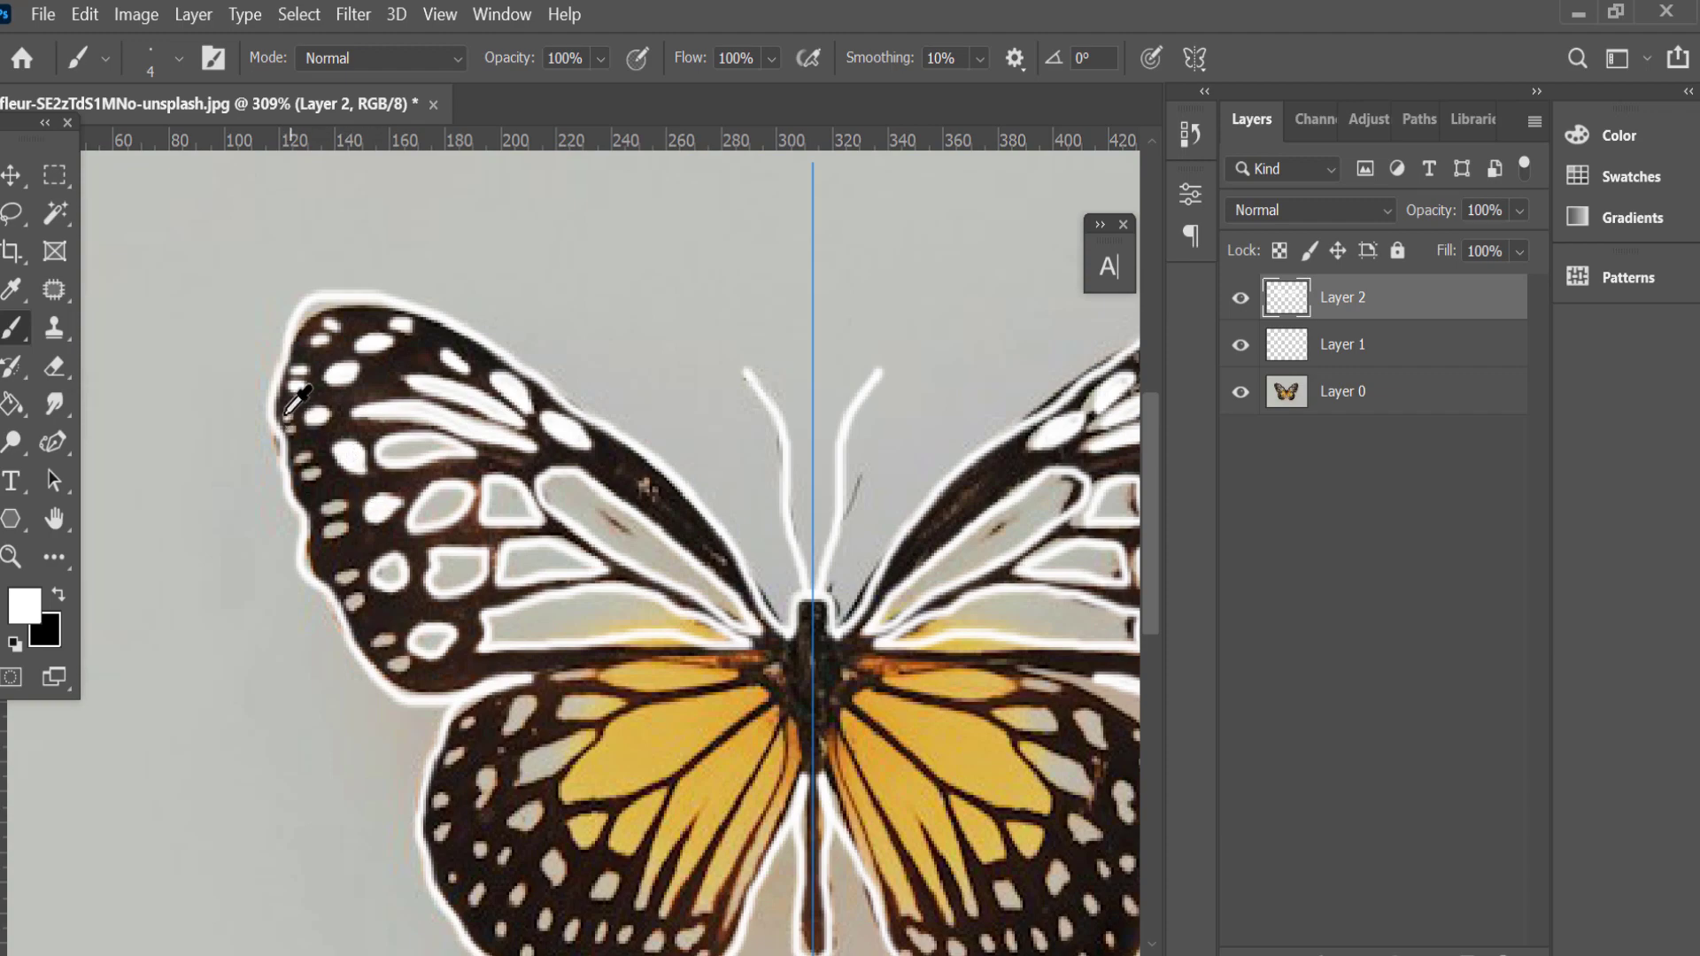
Paint the grey spots along the forewing edge solid white.
scroll(299, 401, up, 3)
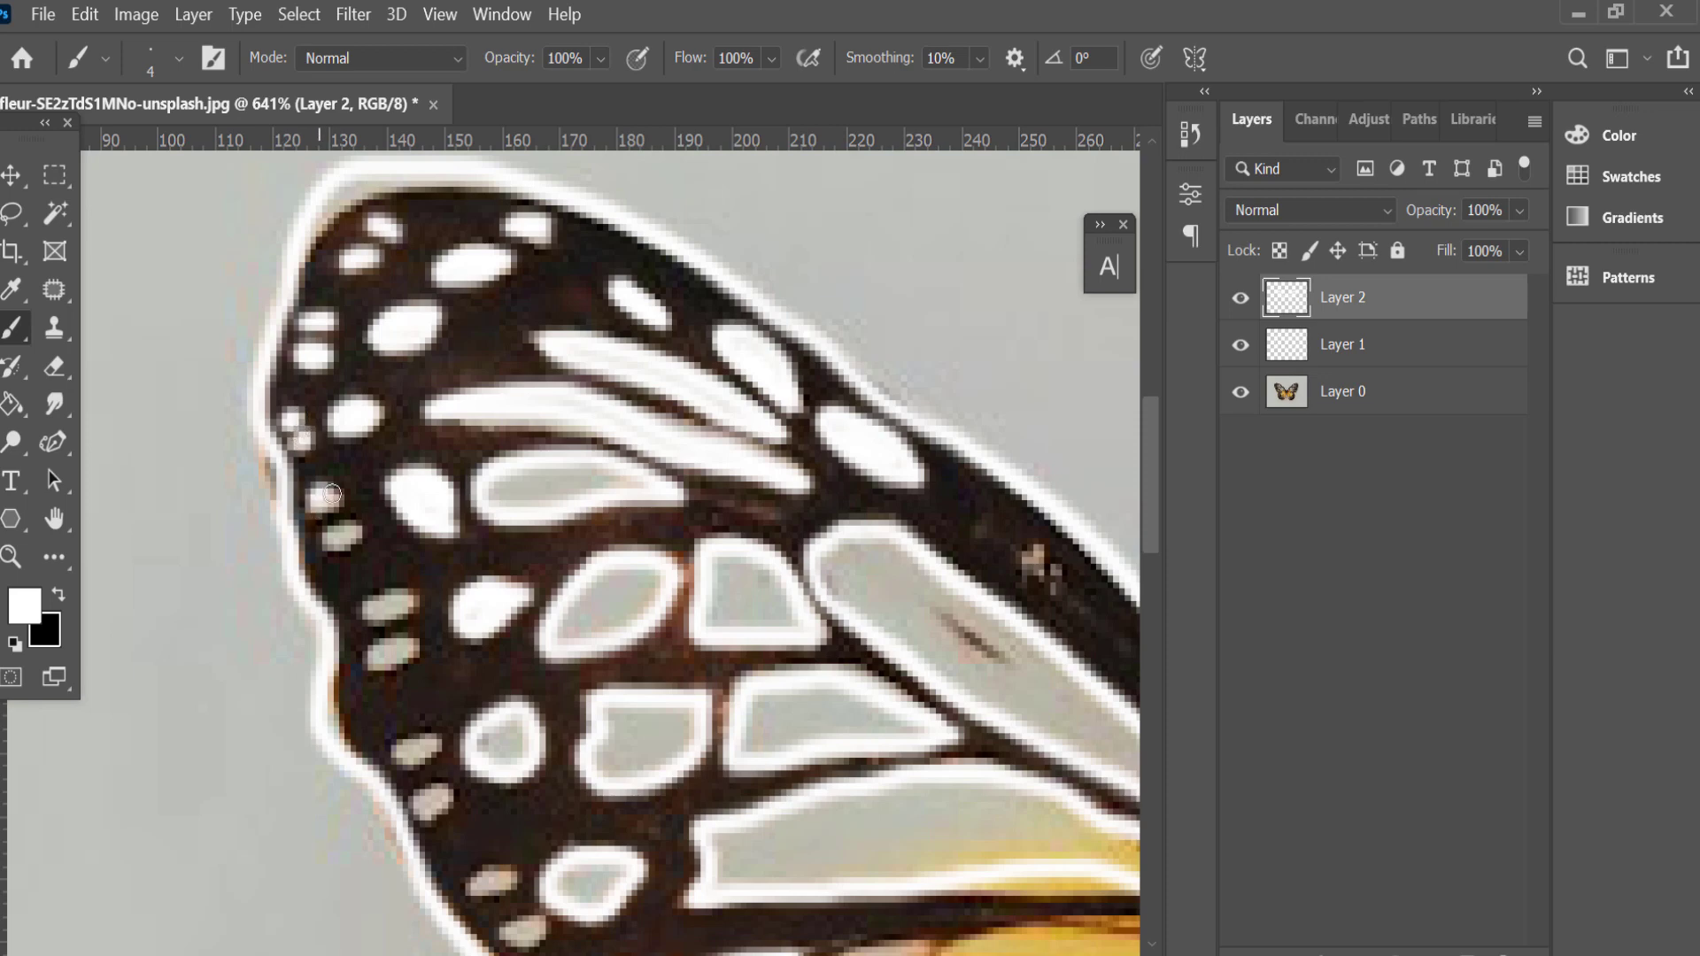
mouse_move(319, 498)
mouse_down()
mouse_move(342, 493)
mouse_move(356, 532)
mouse_up()
drag(367, 611, 413, 602)
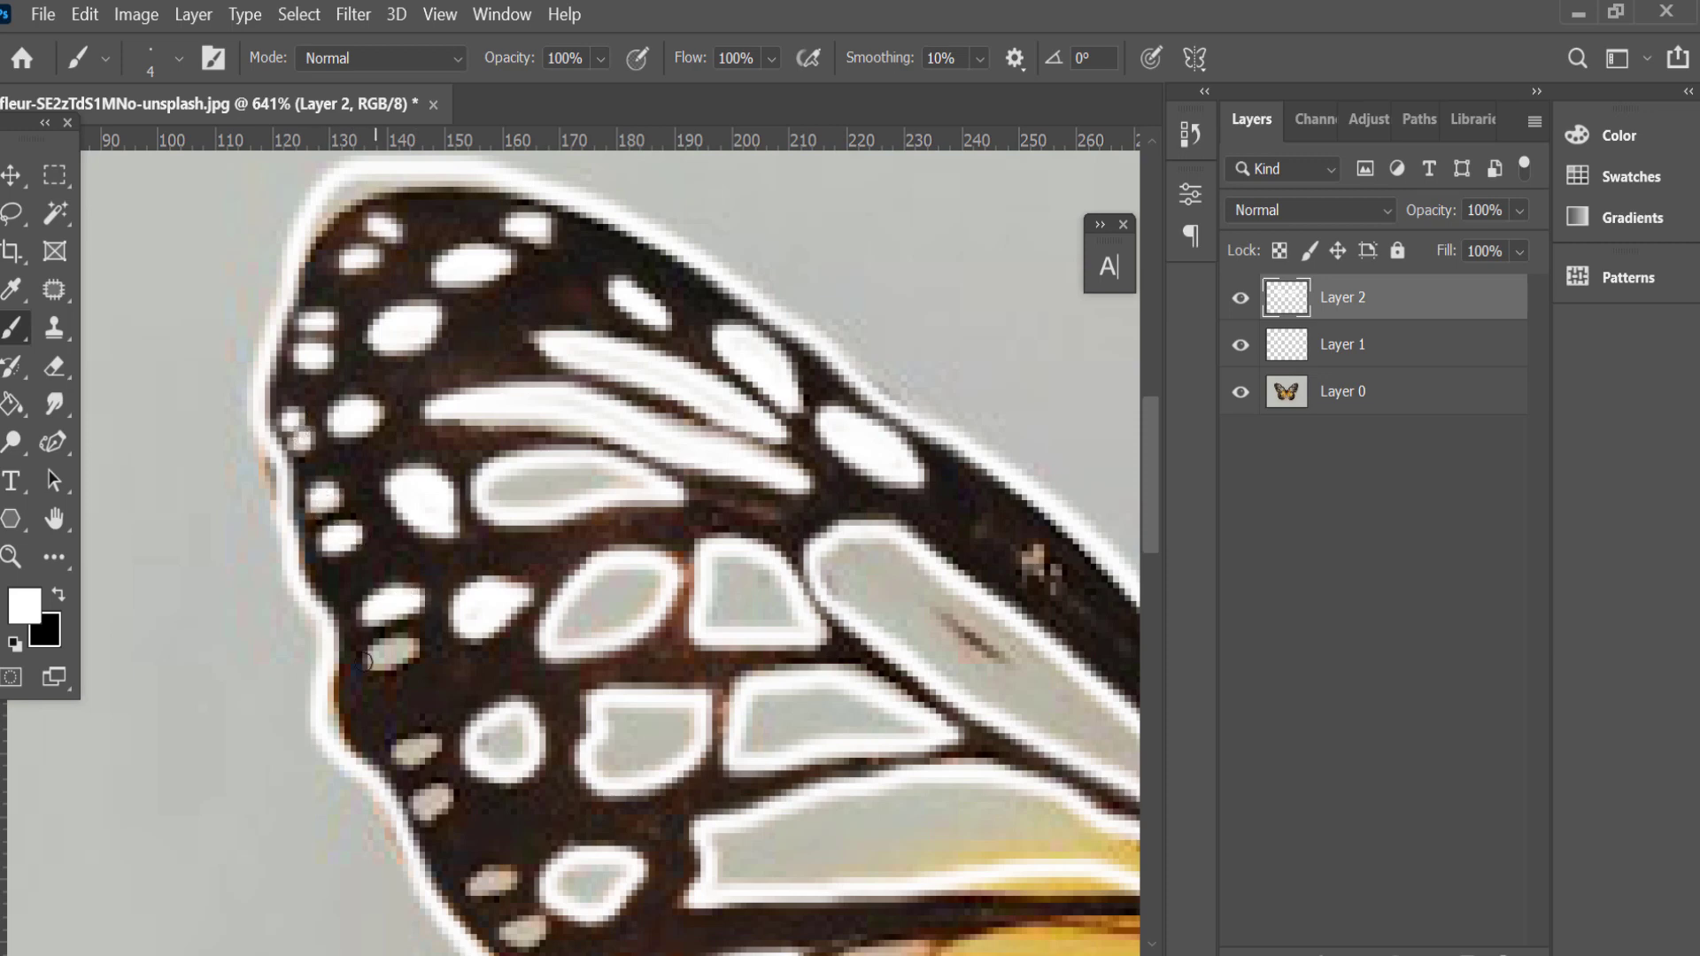
drag(366, 661, 361, 674)
mouse_move(424, 746)
mouse_down()
mouse_move(408, 752)
mouse_move(447, 799)
mouse_up()
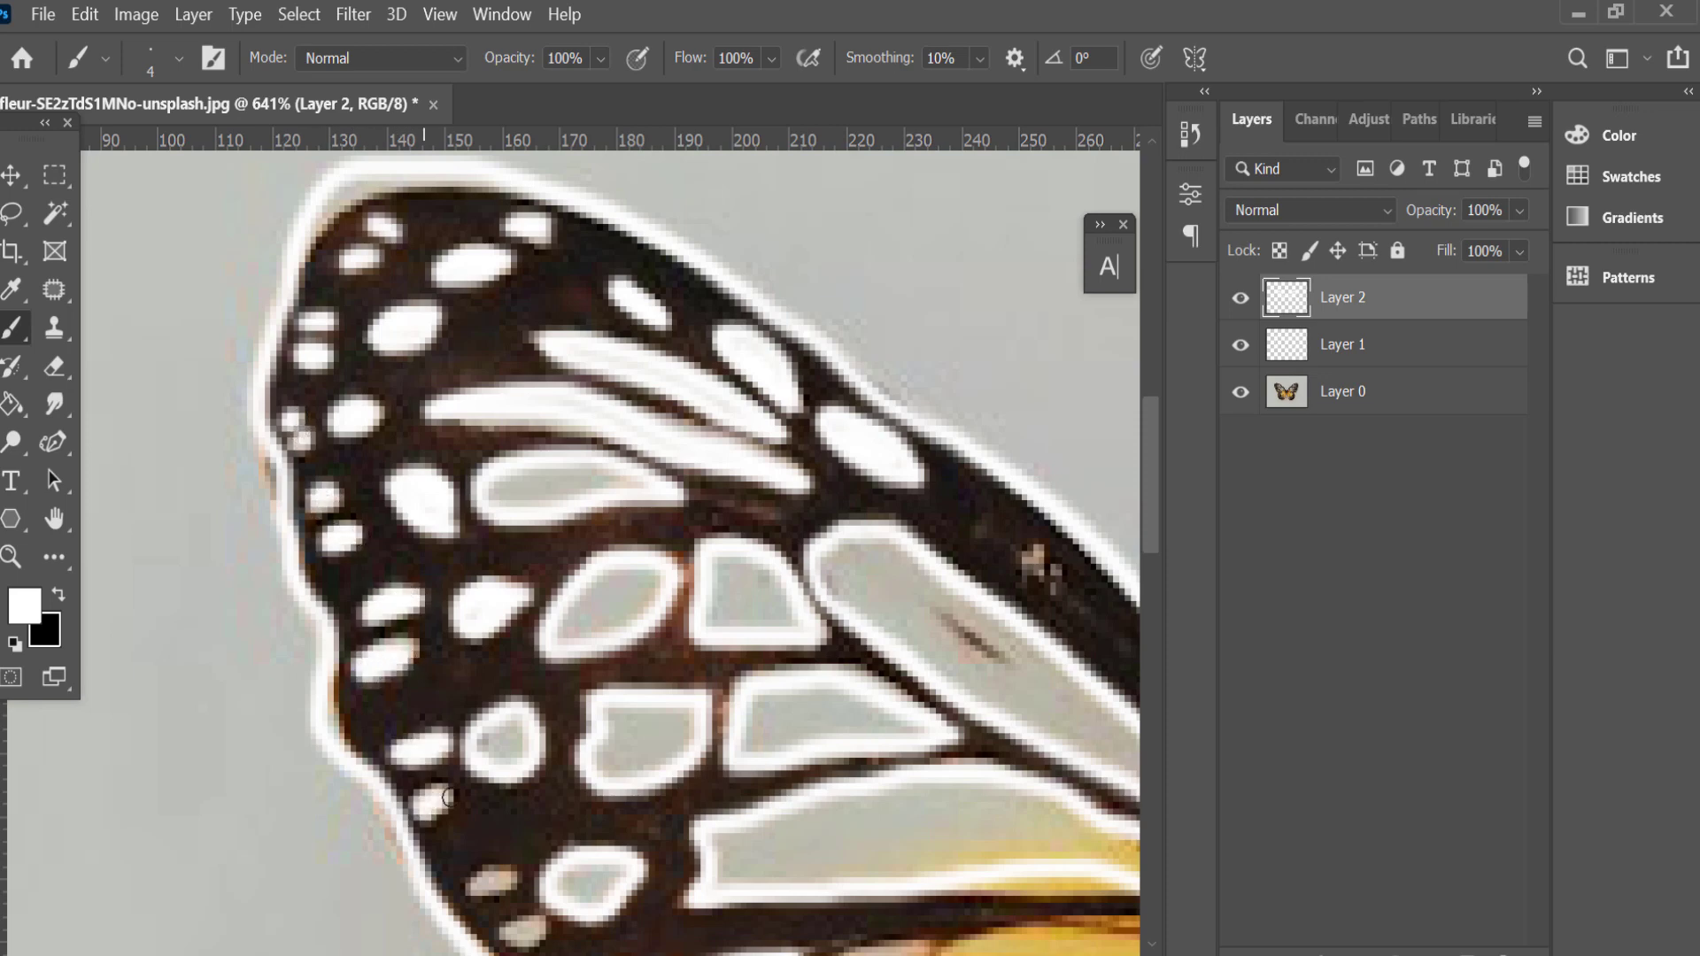
scroll(444, 796, down, 2)
scroll(461, 743, down, 1)
drag(482, 696, 511, 689)
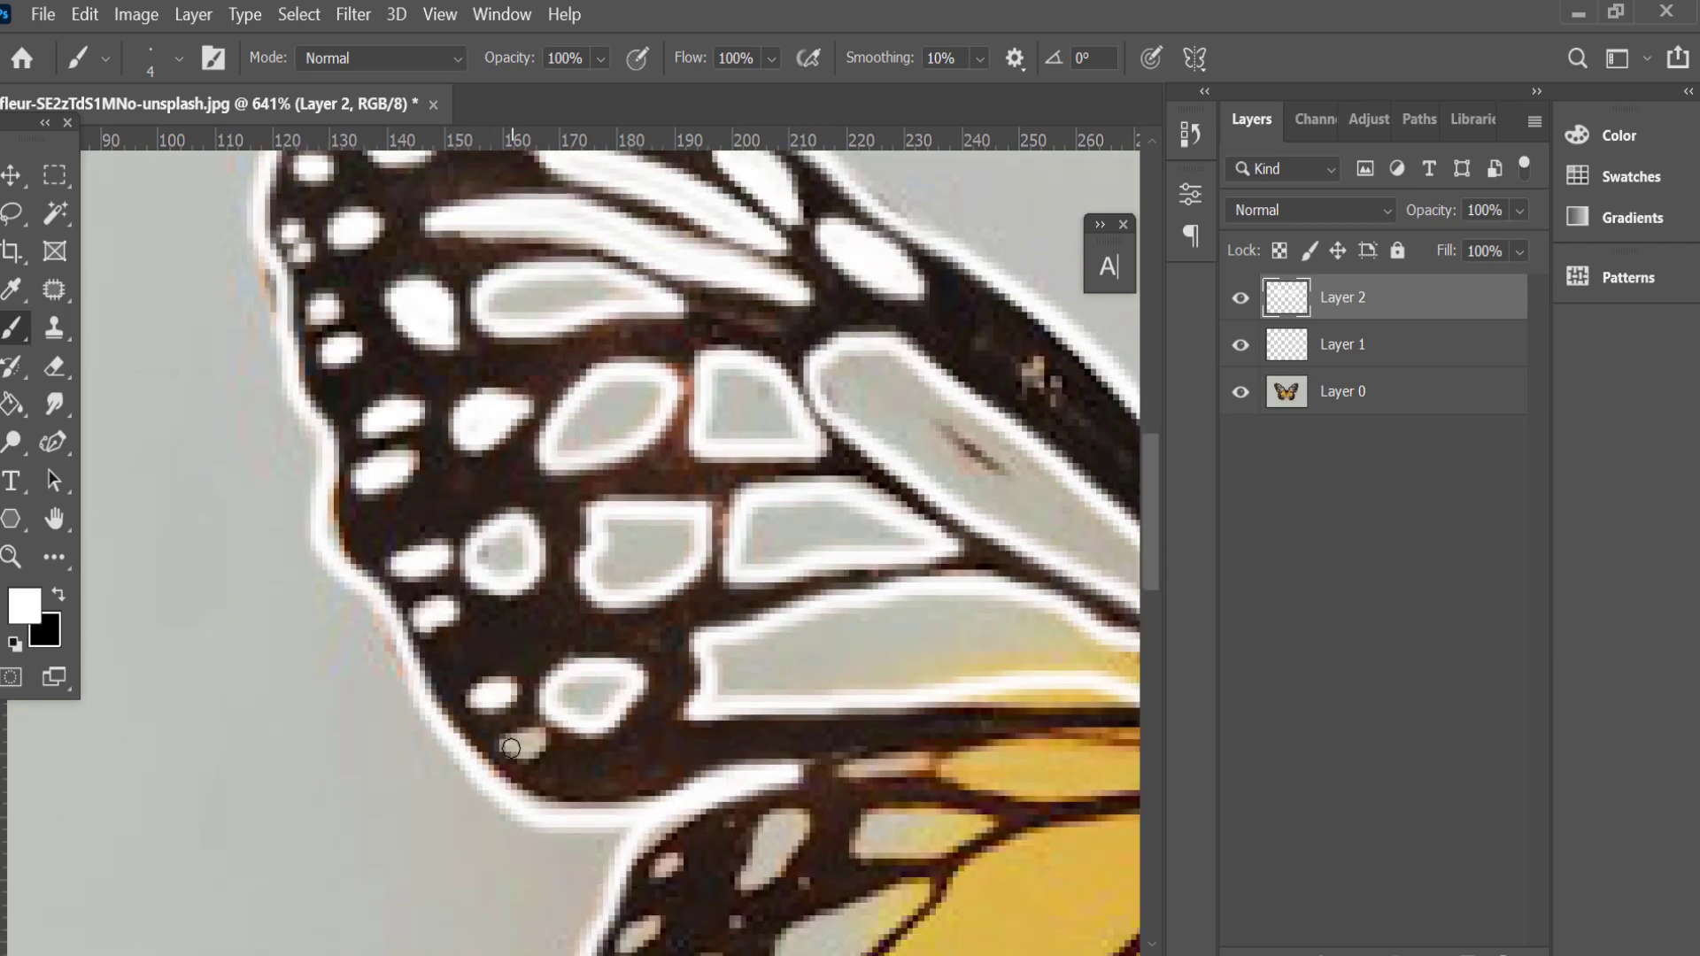
drag(509, 748, 533, 742)
Fill the outlined round spots and the grey forewing cells solid white.
mouse_move(507, 573)
mouse_down()
mouse_move(493, 550)
mouse_move(502, 562)
mouse_up()
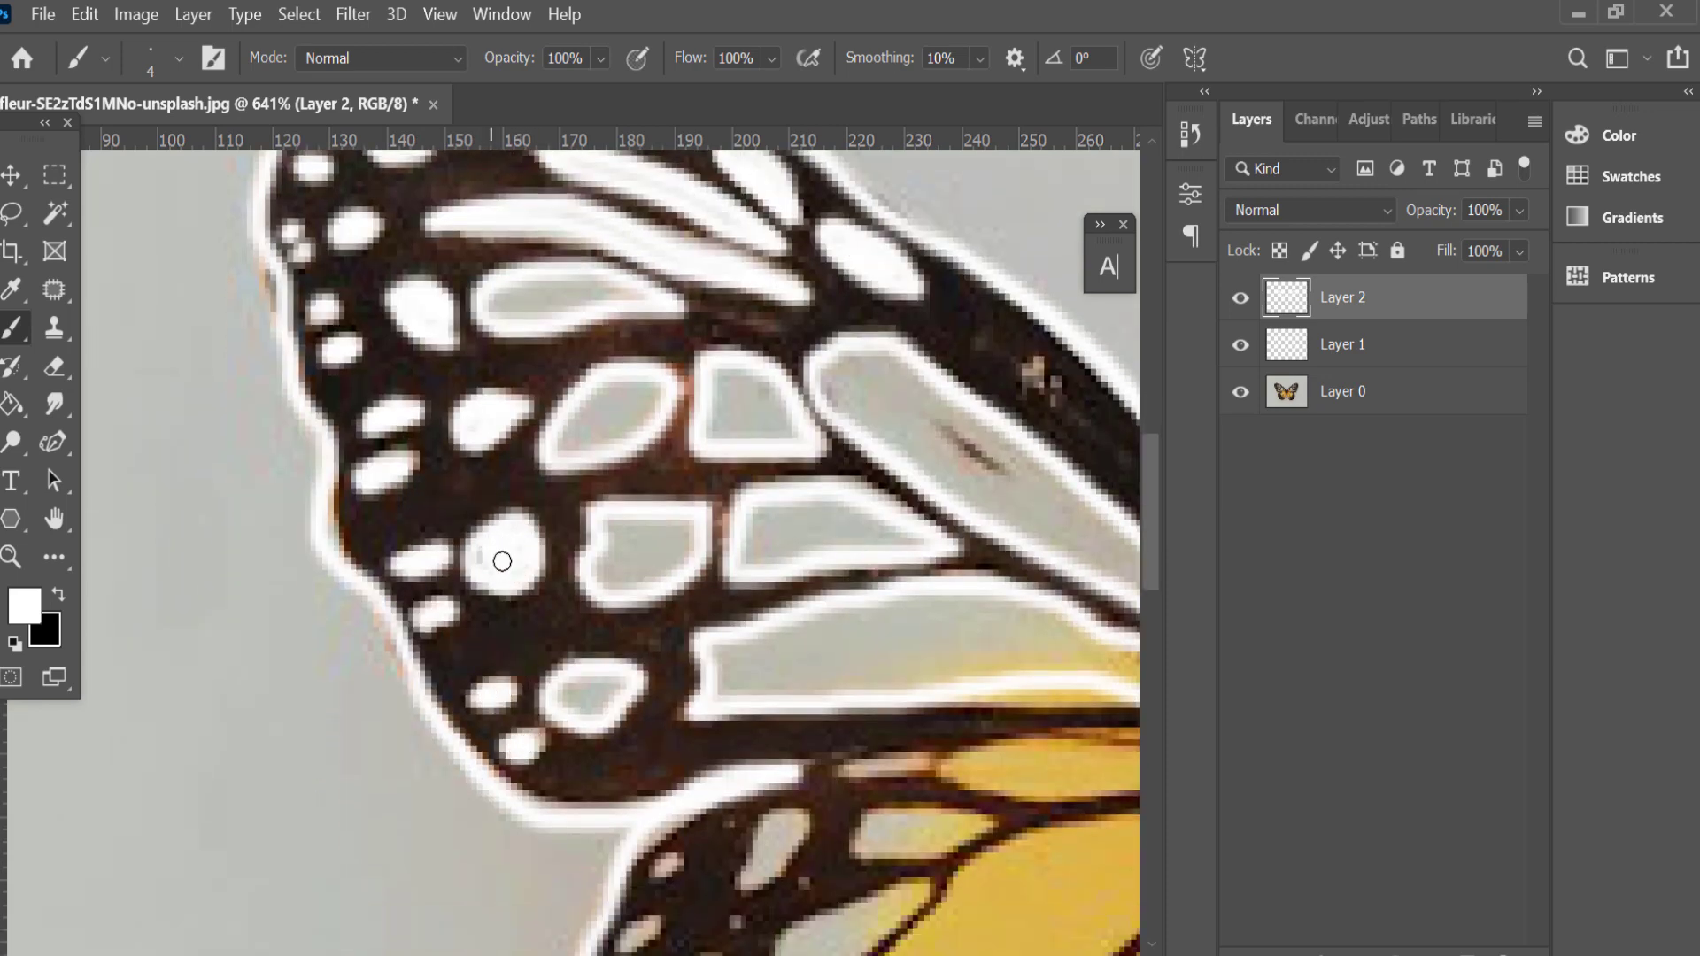
mouse_move(585, 704)
mouse_down()
mouse_move(576, 683)
mouse_move(608, 694)
mouse_move(586, 697)
mouse_up()
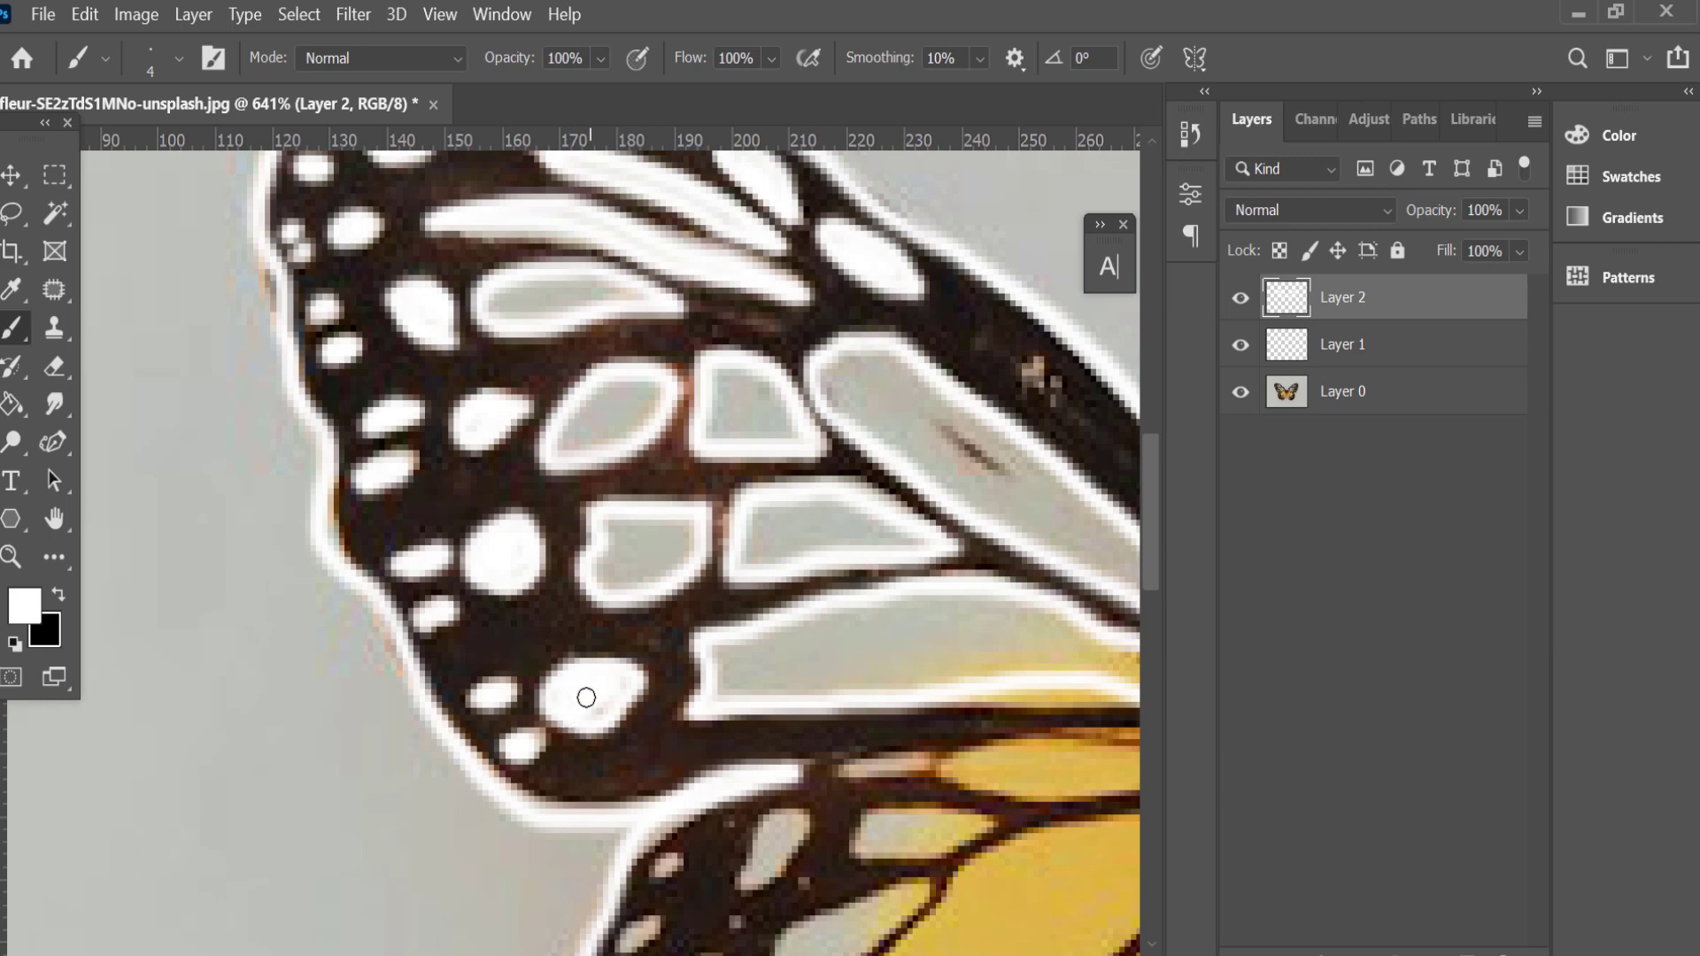
mouse_move(697, 552)
mouse_down()
mouse_move(615, 570)
mouse_move(614, 531)
mouse_move(671, 580)
mouse_move(661, 531)
mouse_up()
mouse_move(634, 417)
mouse_down()
mouse_move(599, 390)
mouse_move(551, 459)
mouse_move(601, 397)
mouse_up()
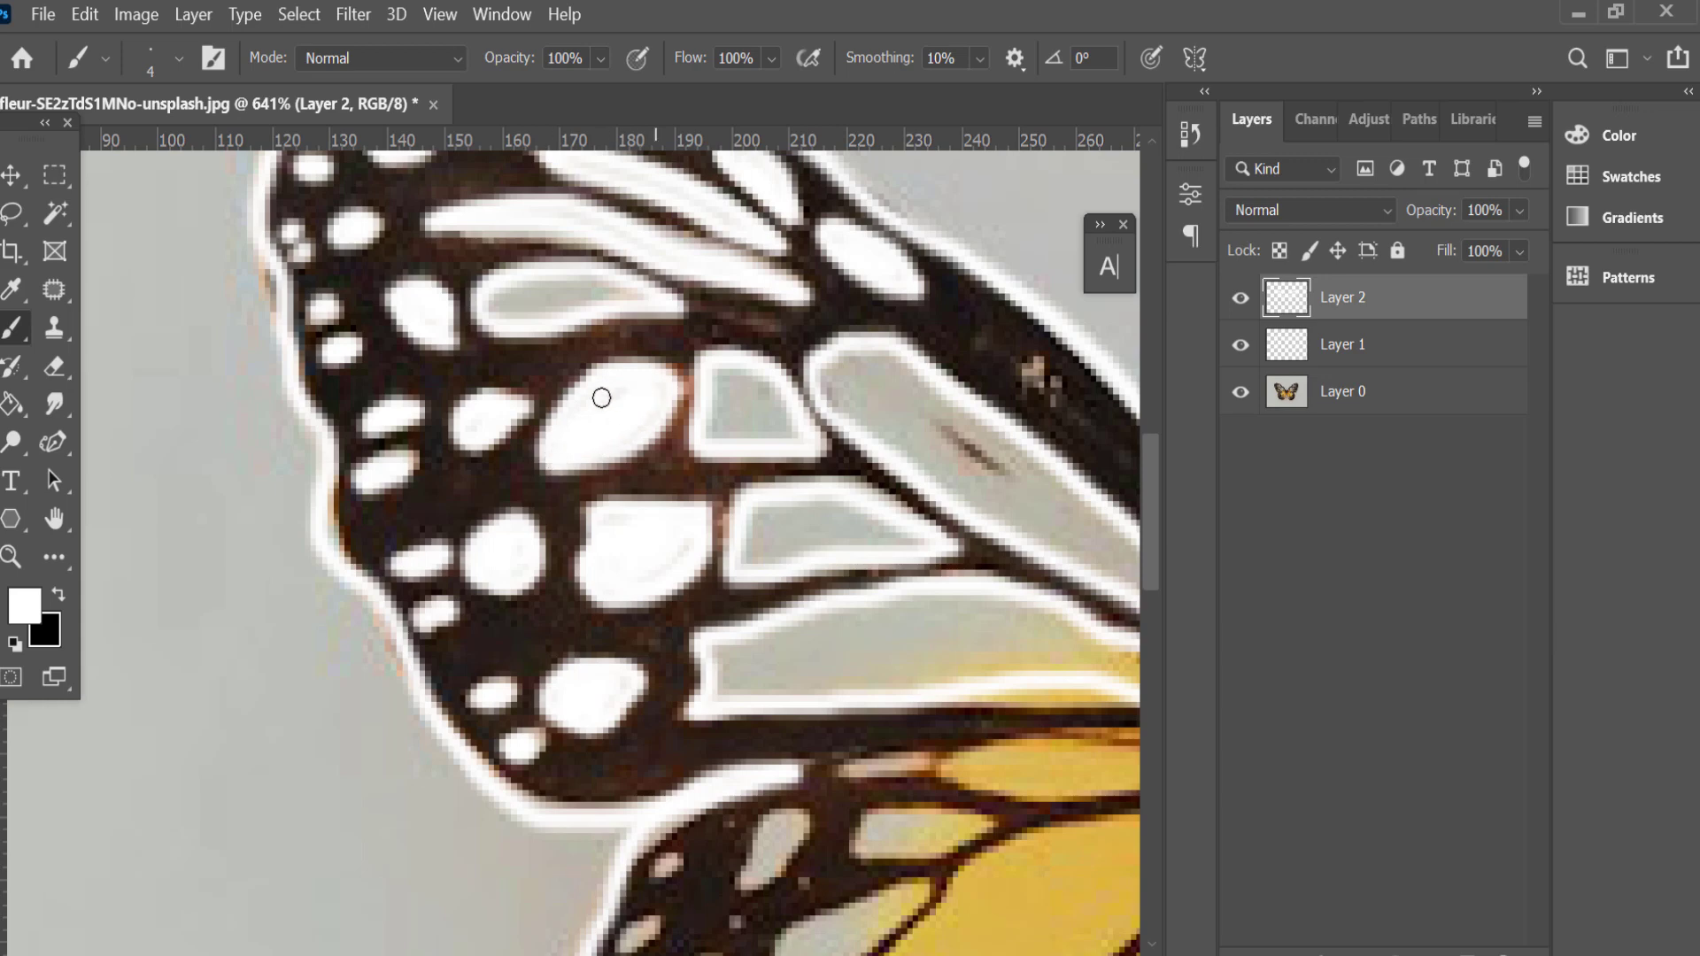
mouse_move(509, 317)
mouse_down()
mouse_move(599, 289)
mouse_move(546, 289)
mouse_move(626, 289)
mouse_move(521, 313)
mouse_up()
mouse_move(738, 377)
mouse_down()
mouse_move(763, 395)
mouse_move(729, 387)
mouse_move(767, 408)
mouse_up()
scroll(766, 409, down, 3)
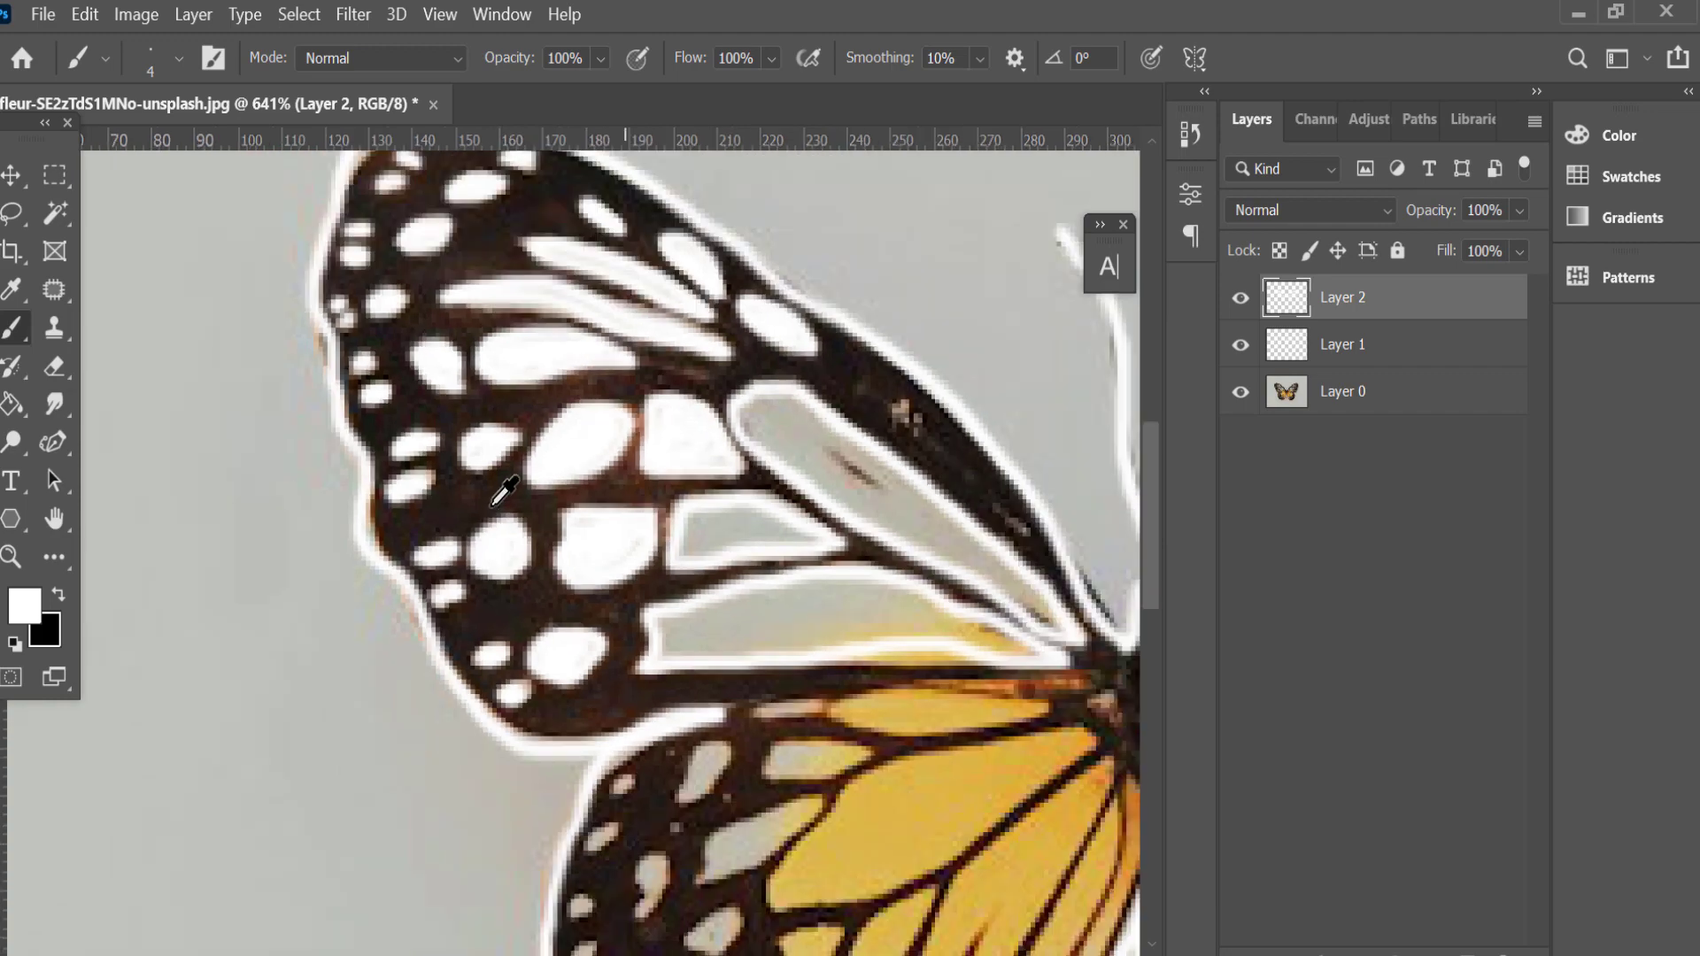
scroll(493, 493, down, 2)
scroll(567, 478, up, 3)
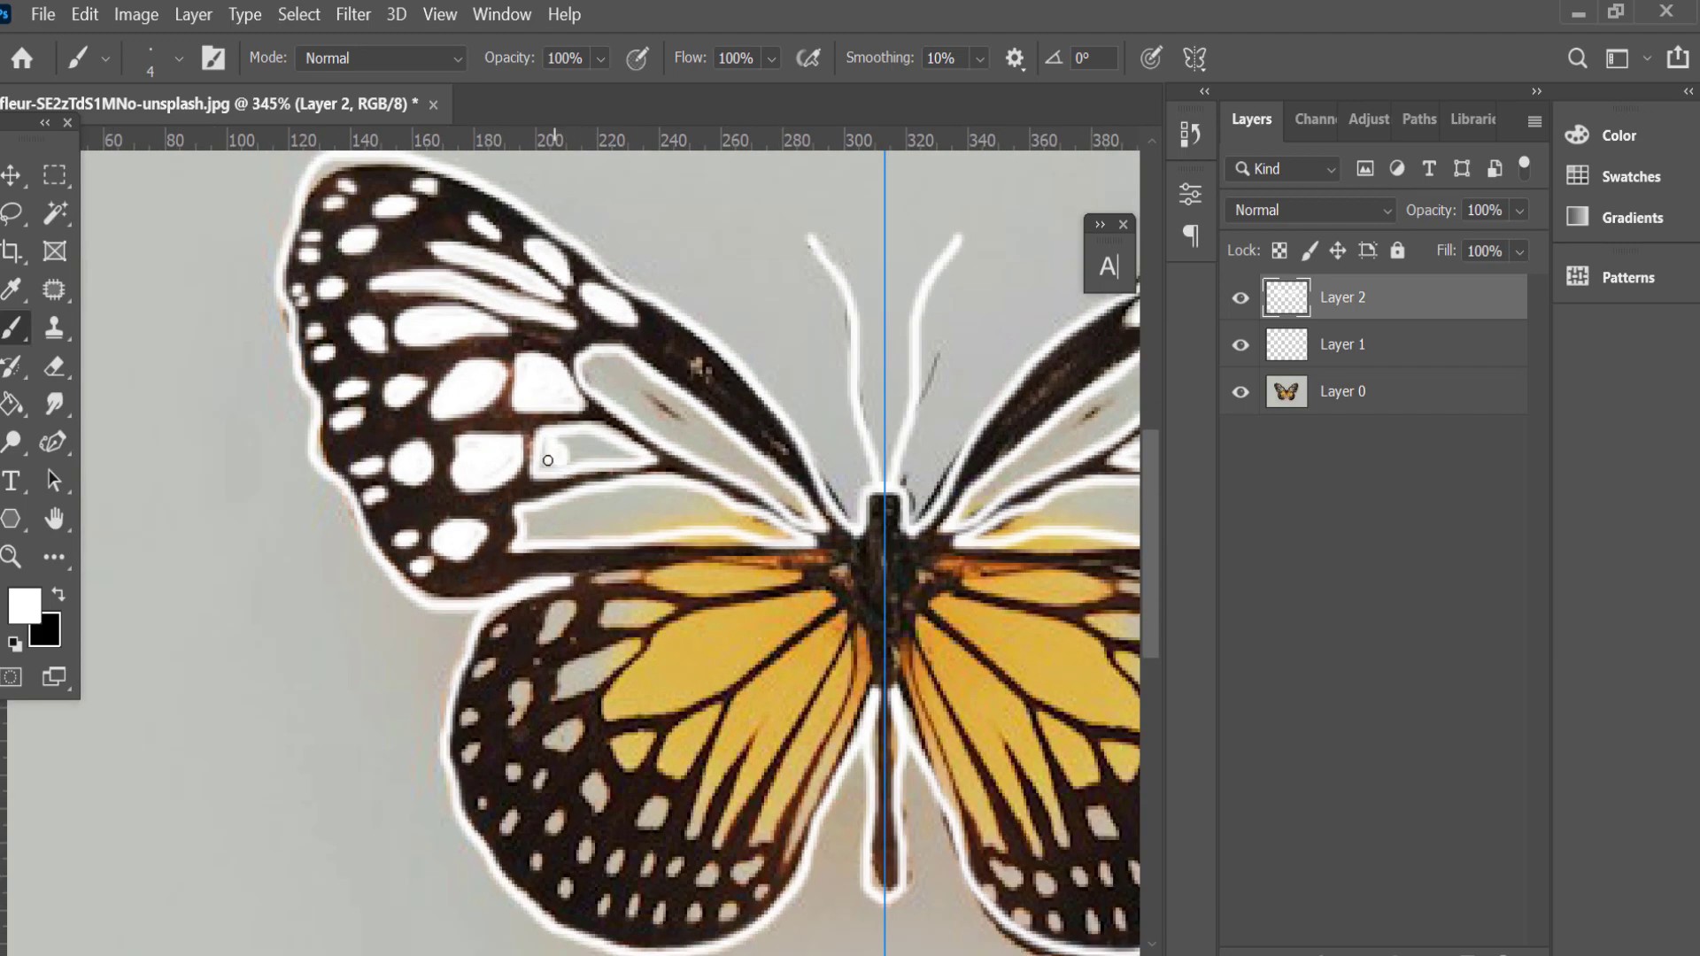
Fill the small grey cell and start filling the long pale cell white.
drag(597, 443, 595, 457)
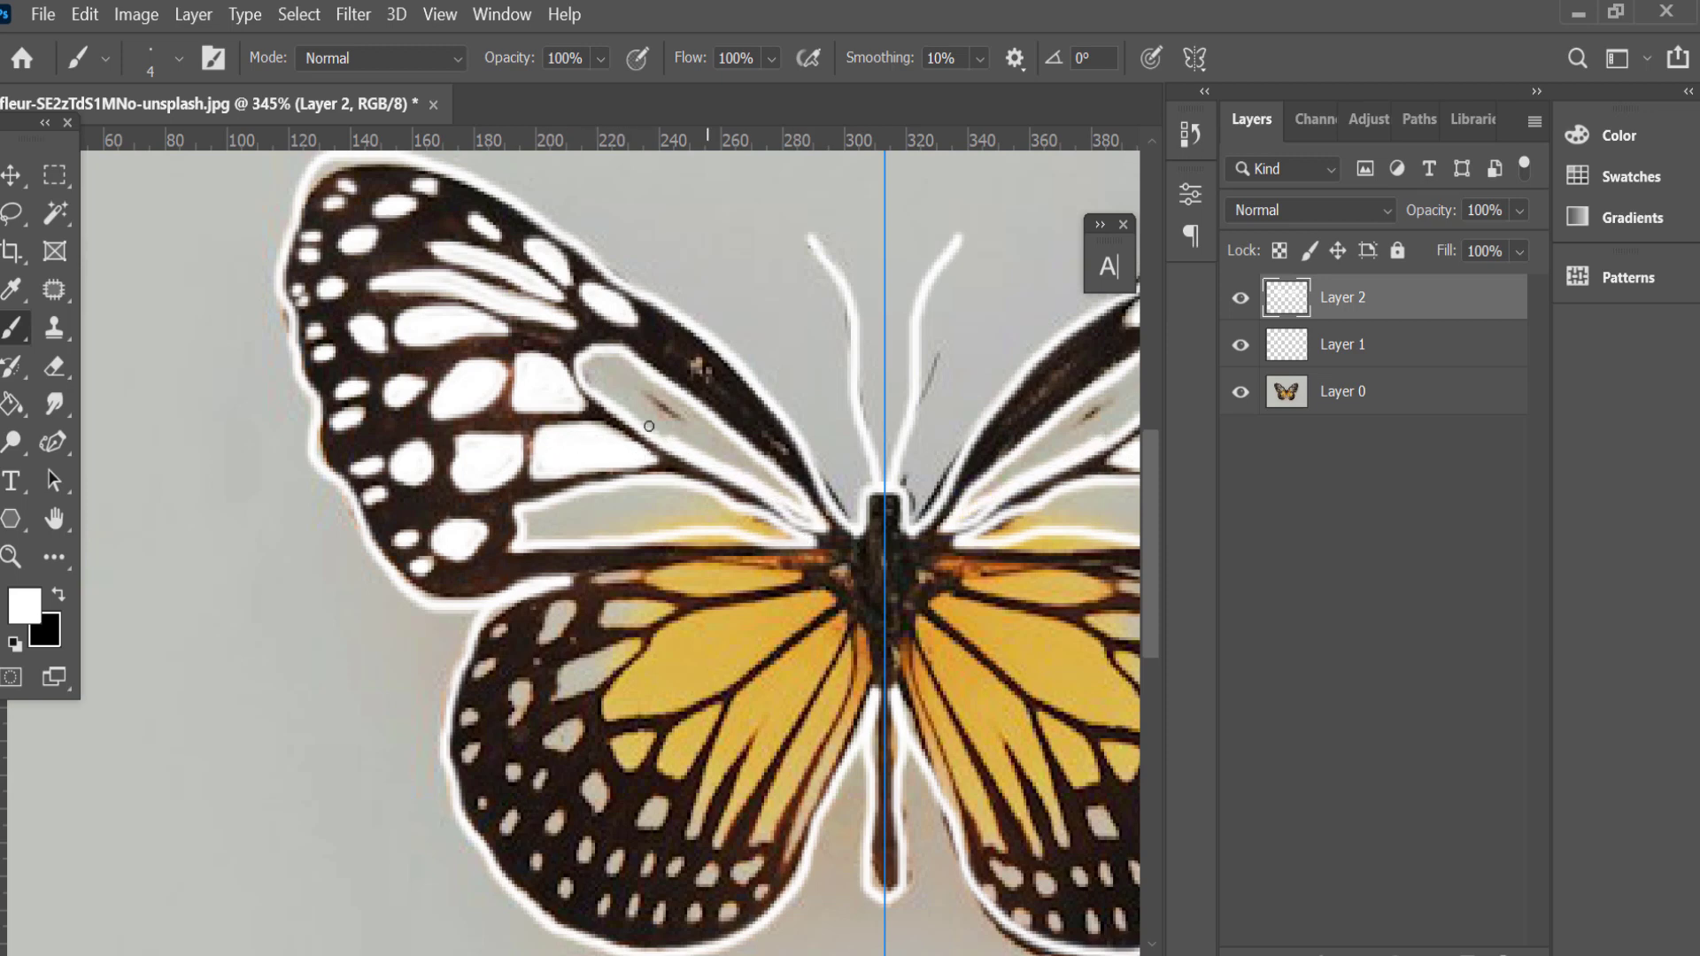
mouse_move(607, 368)
mouse_down()
mouse_move(708, 438)
mouse_move(666, 416)
mouse_up()
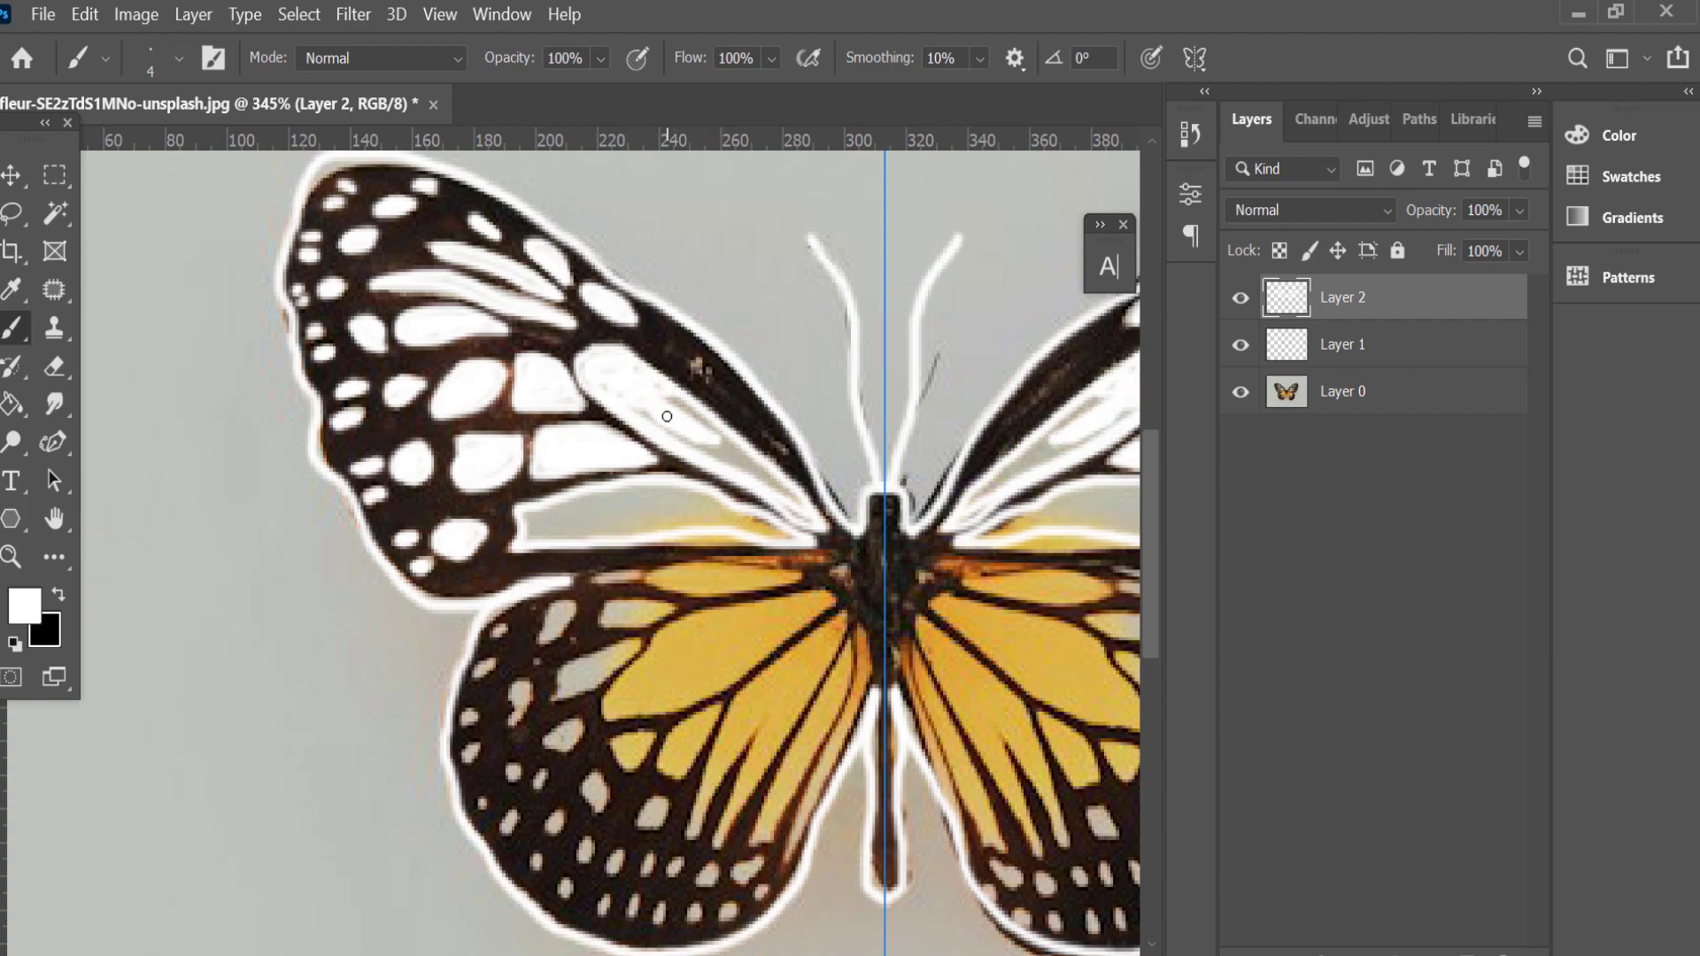
scroll(625, 625, down, 1)
scroll(590, 624, up, 1)
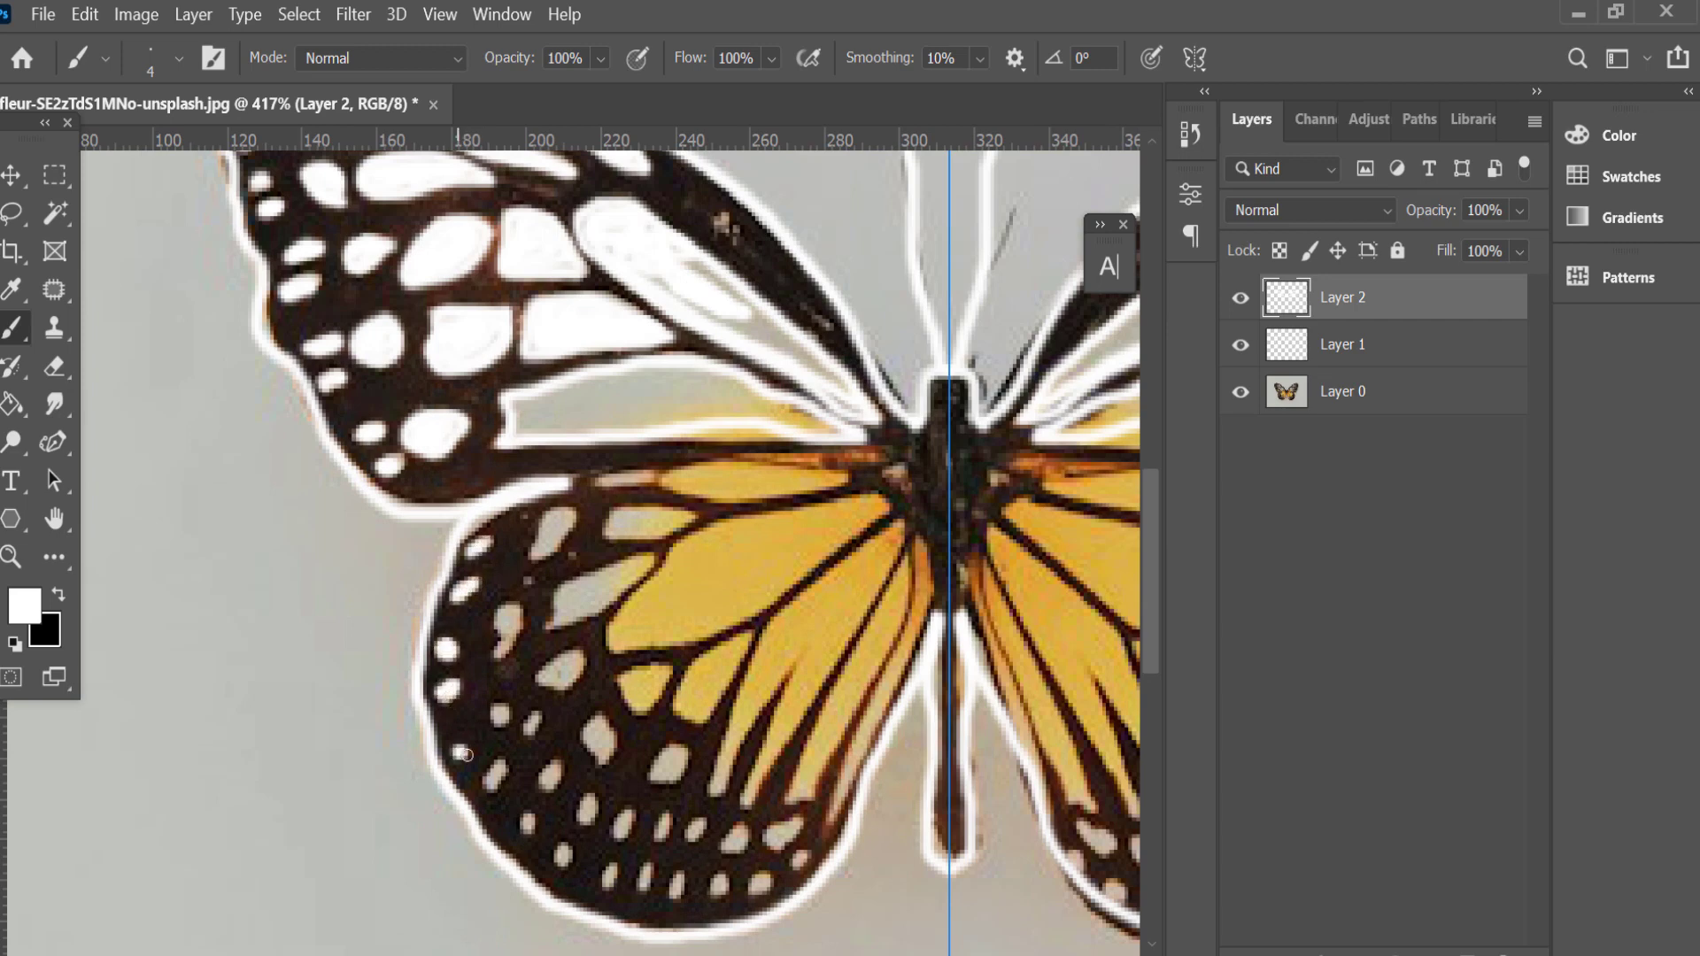
Paint the grey hindwing edge spots bright white.
drag(497, 774, 497, 788)
drag(496, 731, 505, 704)
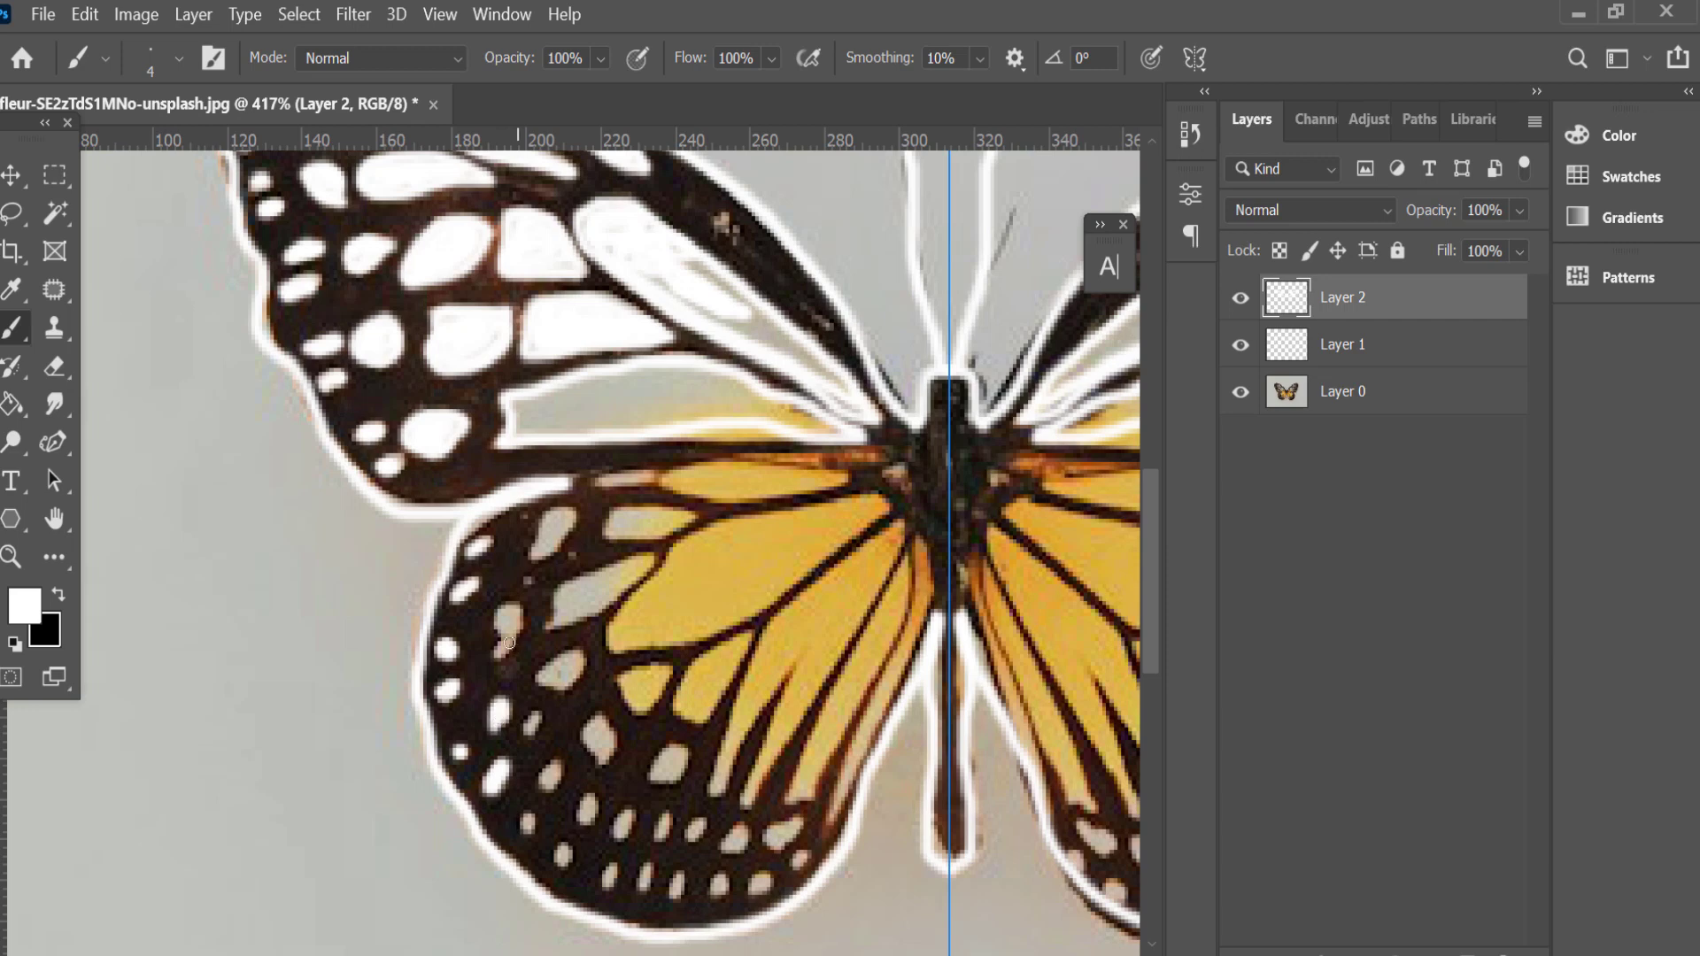
mouse_move(509, 642)
mouse_down()
mouse_move(496, 630)
mouse_move(518, 625)
mouse_up()
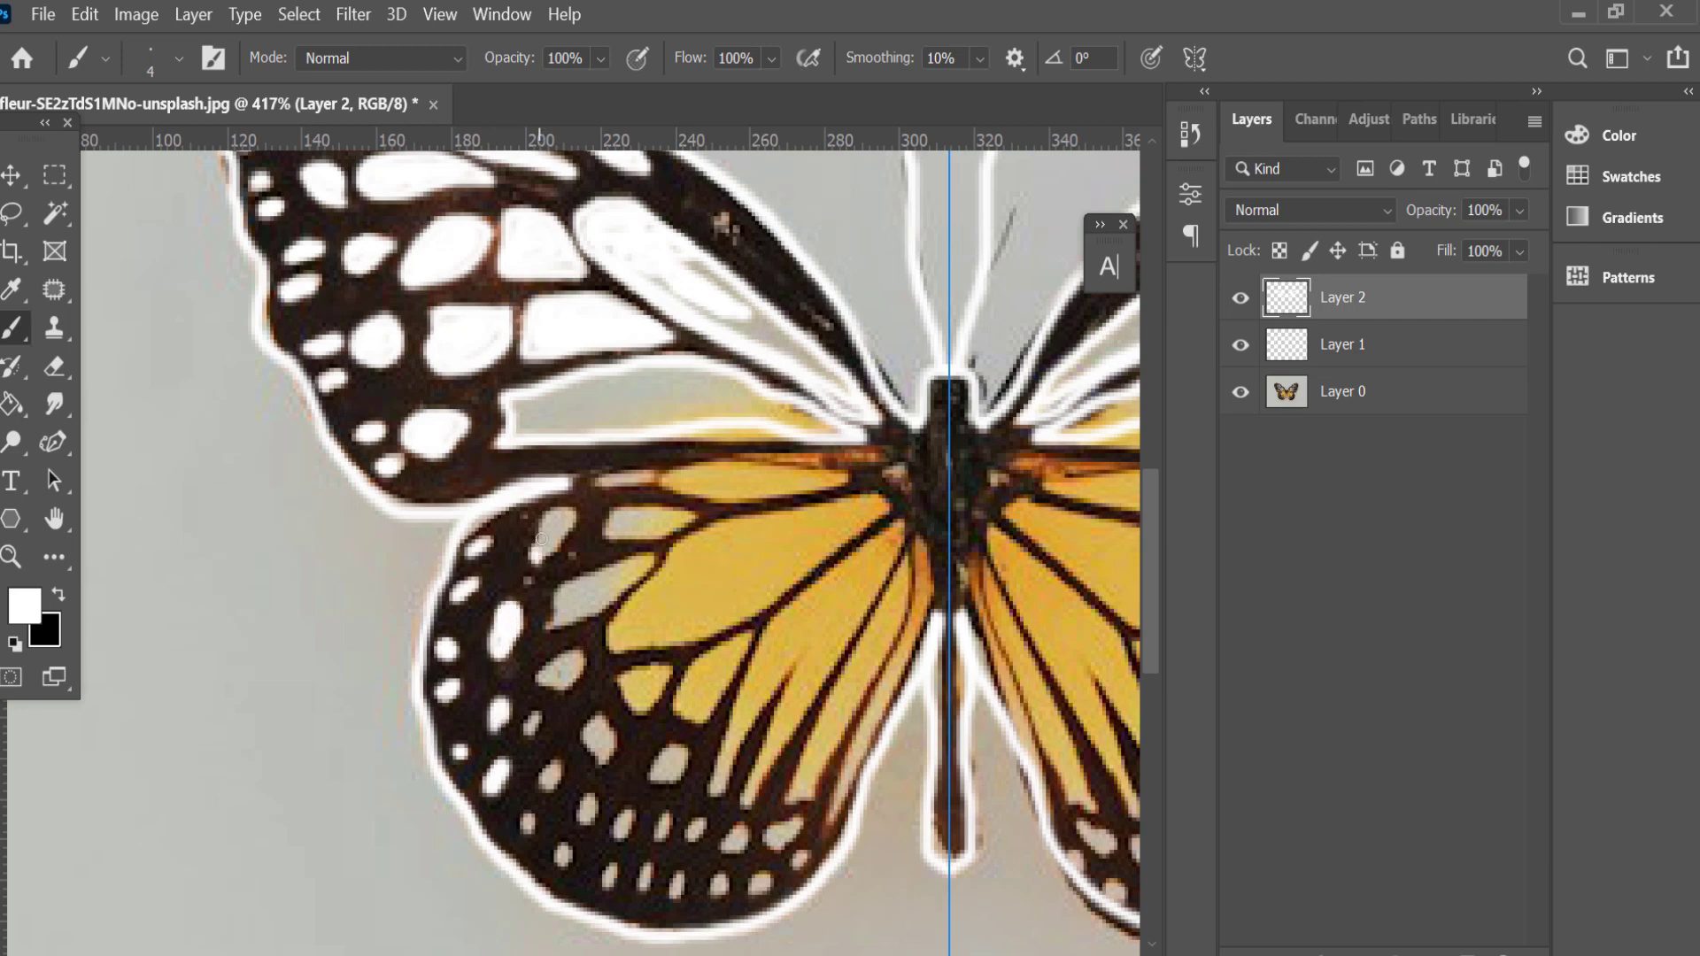
mouse_move(541, 539)
mouse_down()
mouse_move(565, 527)
mouse_move(542, 564)
mouse_up()
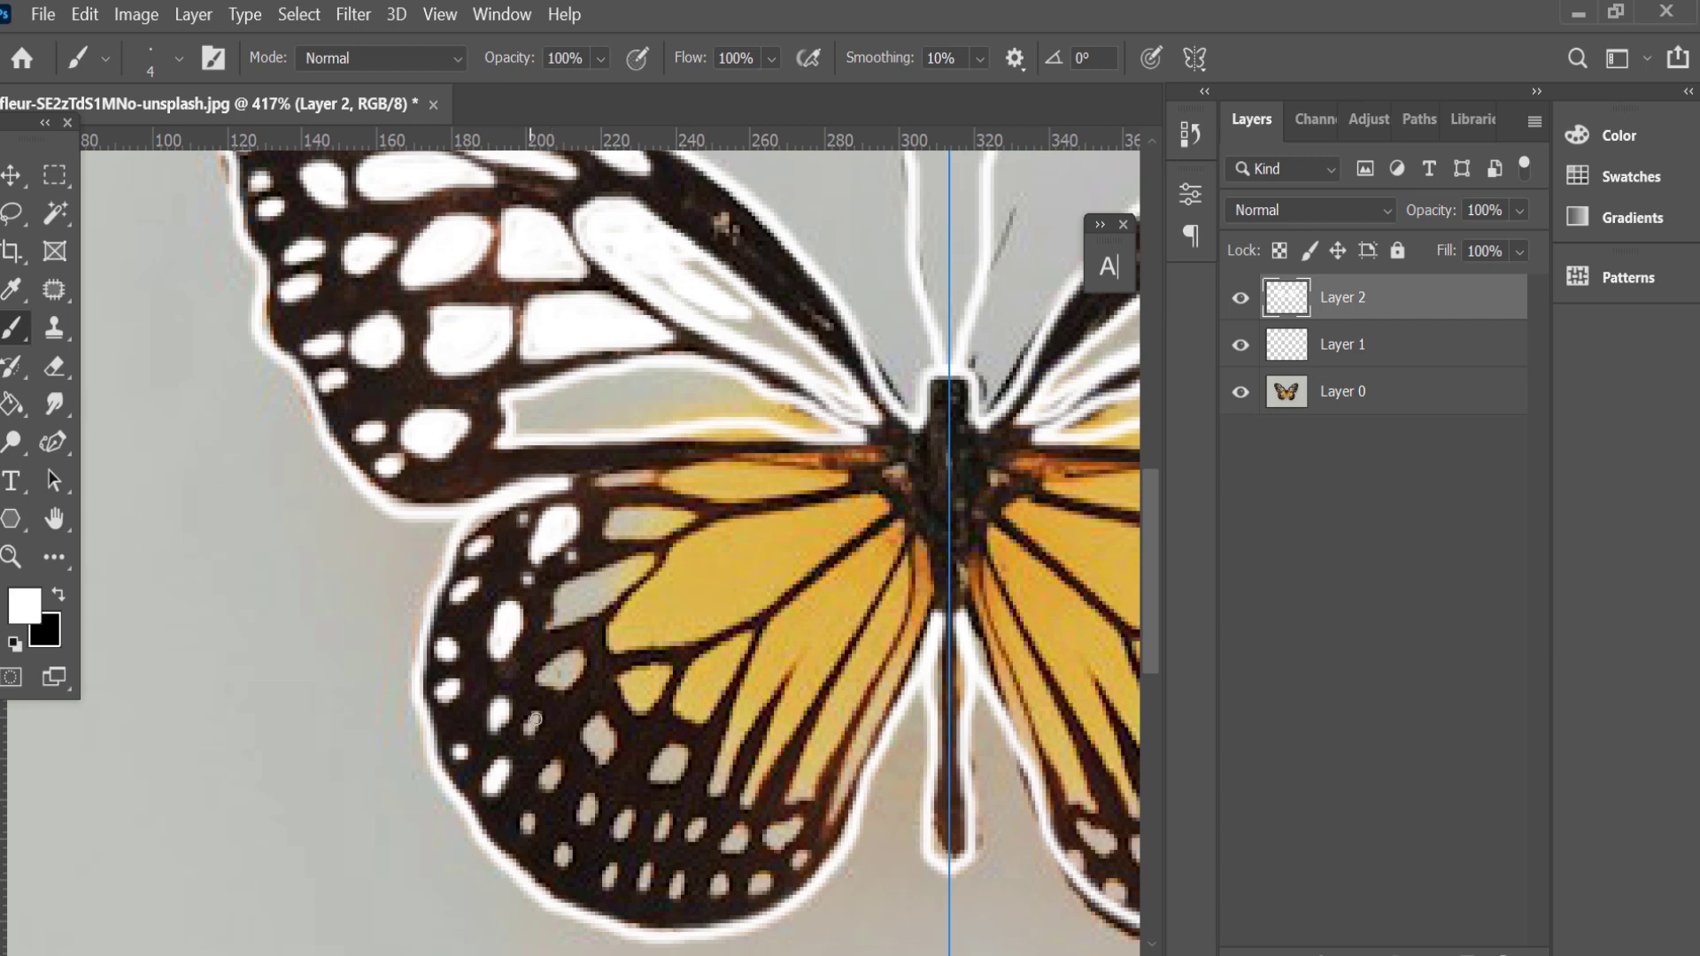
drag(533, 735, 535, 719)
drag(549, 784, 556, 763)
drag(530, 832, 537, 825)
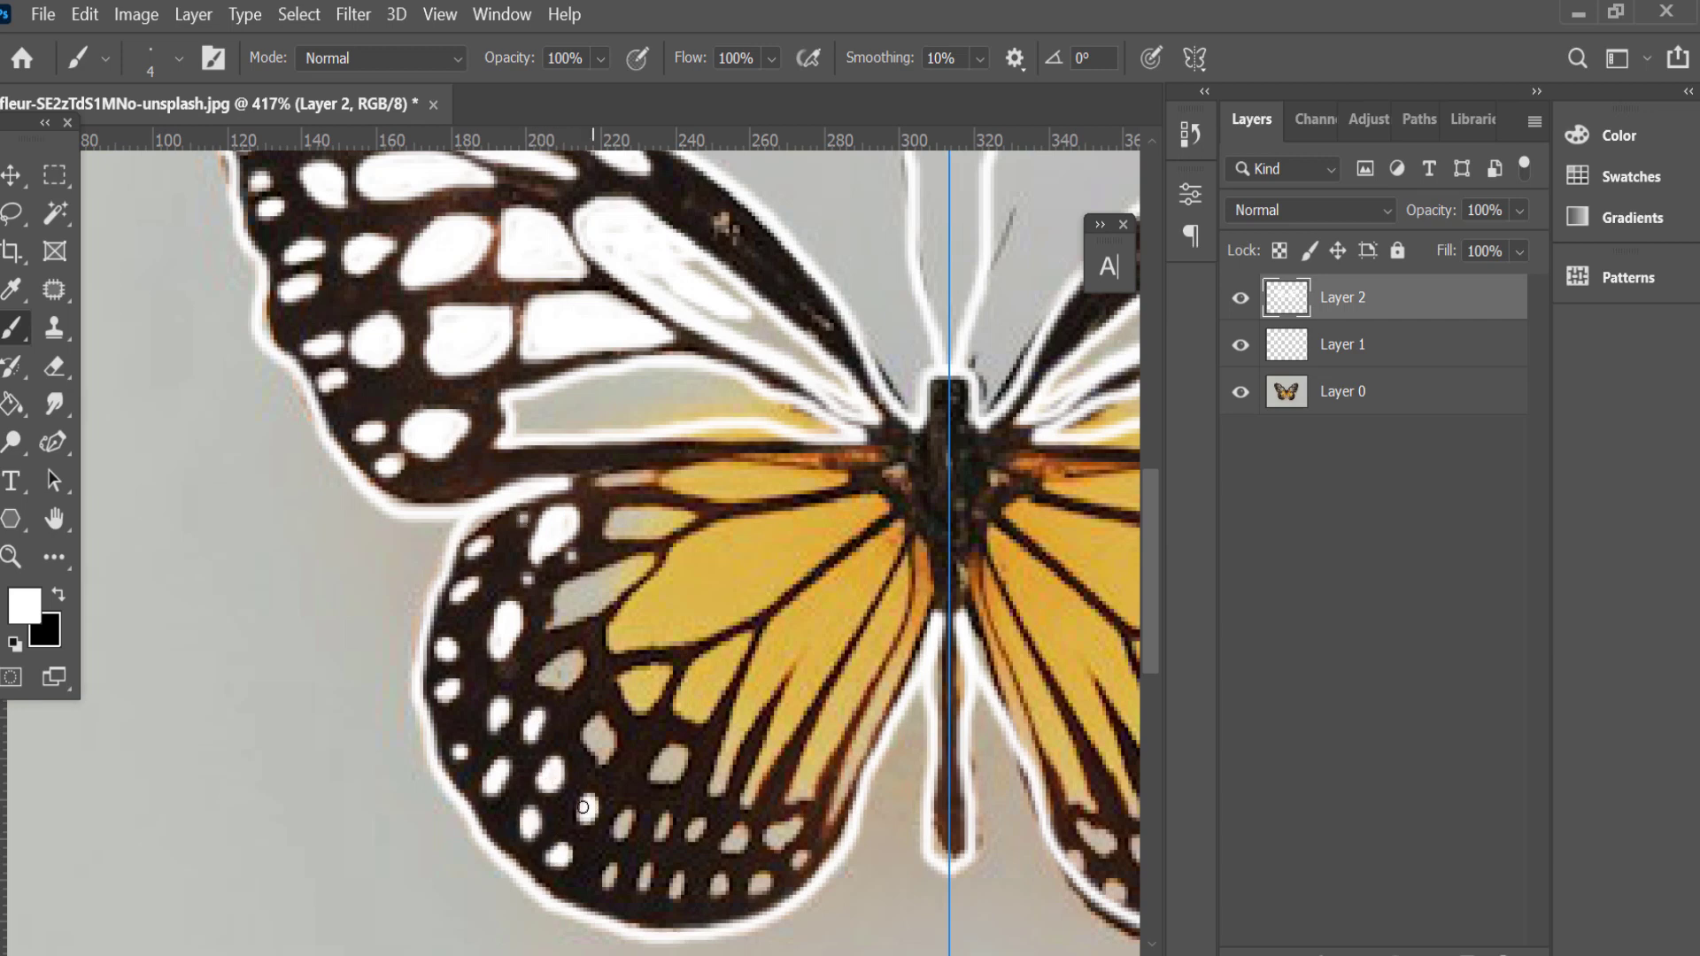
mouse_move(599, 769)
mouse_down()
mouse_move(591, 722)
mouse_move(598, 742)
mouse_up()
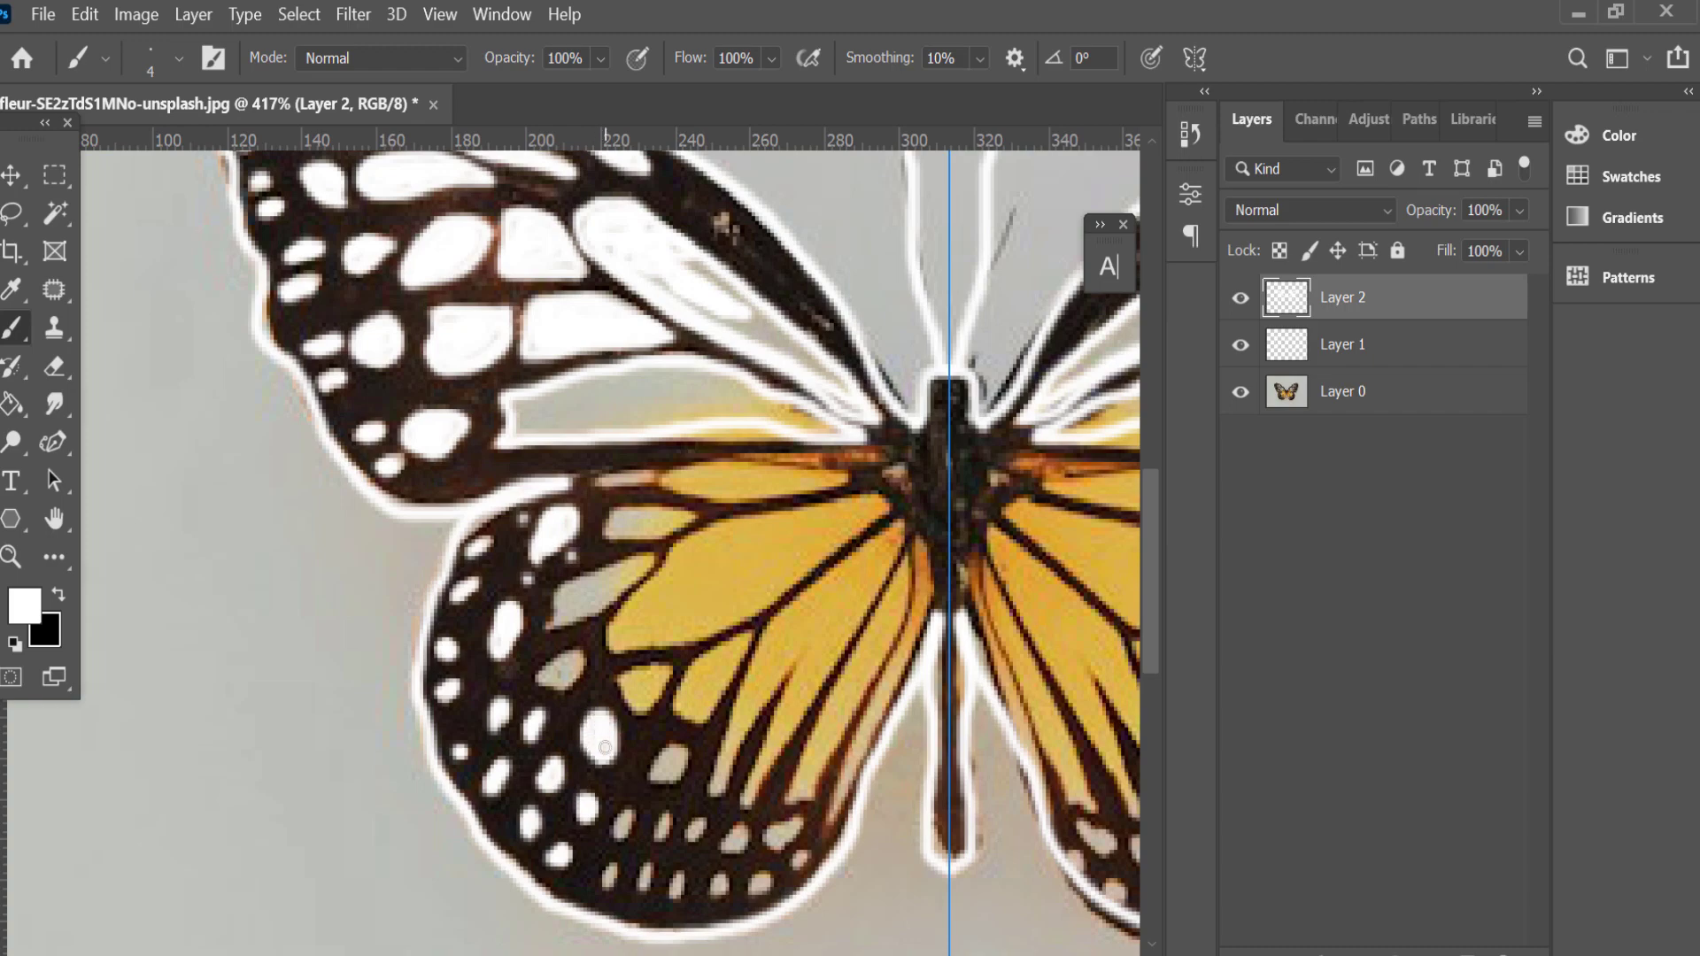
mouse_move(581, 659)
mouse_down()
mouse_move(559, 682)
mouse_move(575, 661)
mouse_up()
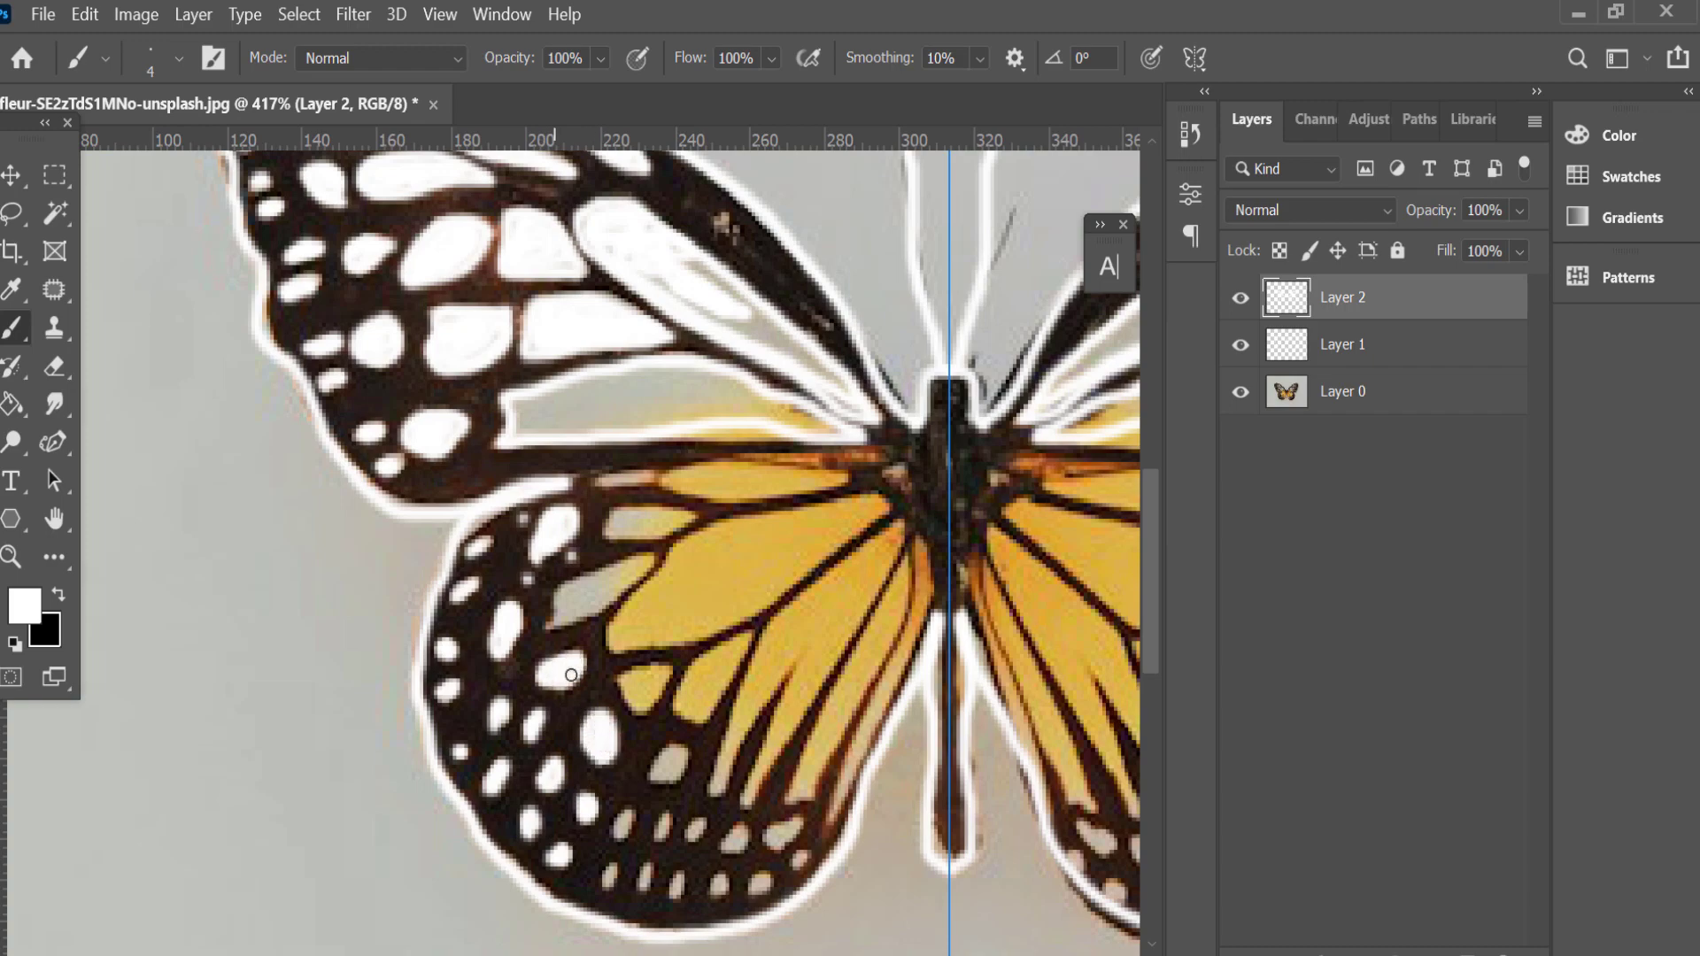
scroll(571, 676, down, 2)
alt+scroll(824, 751, up, 3)
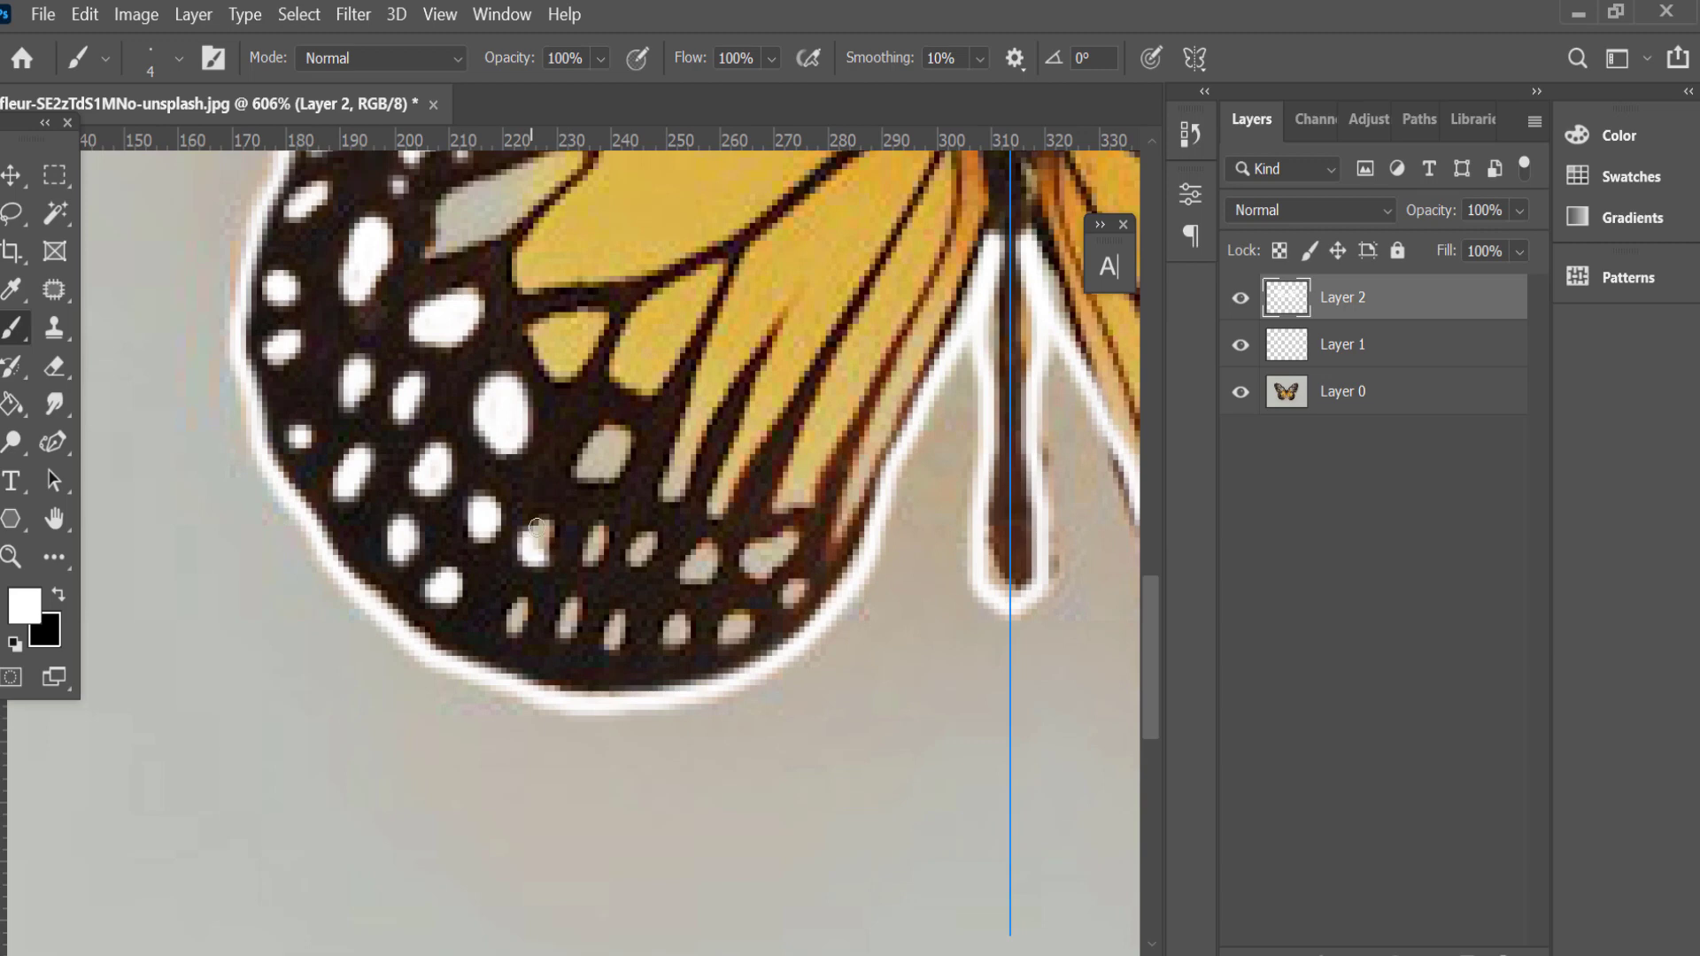
Turn the dark lower-wing spots white, mirrored on both hindwings.
mouse_move(537, 527)
mouse_down()
mouse_move(514, 634)
mouse_move(563, 639)
mouse_up()
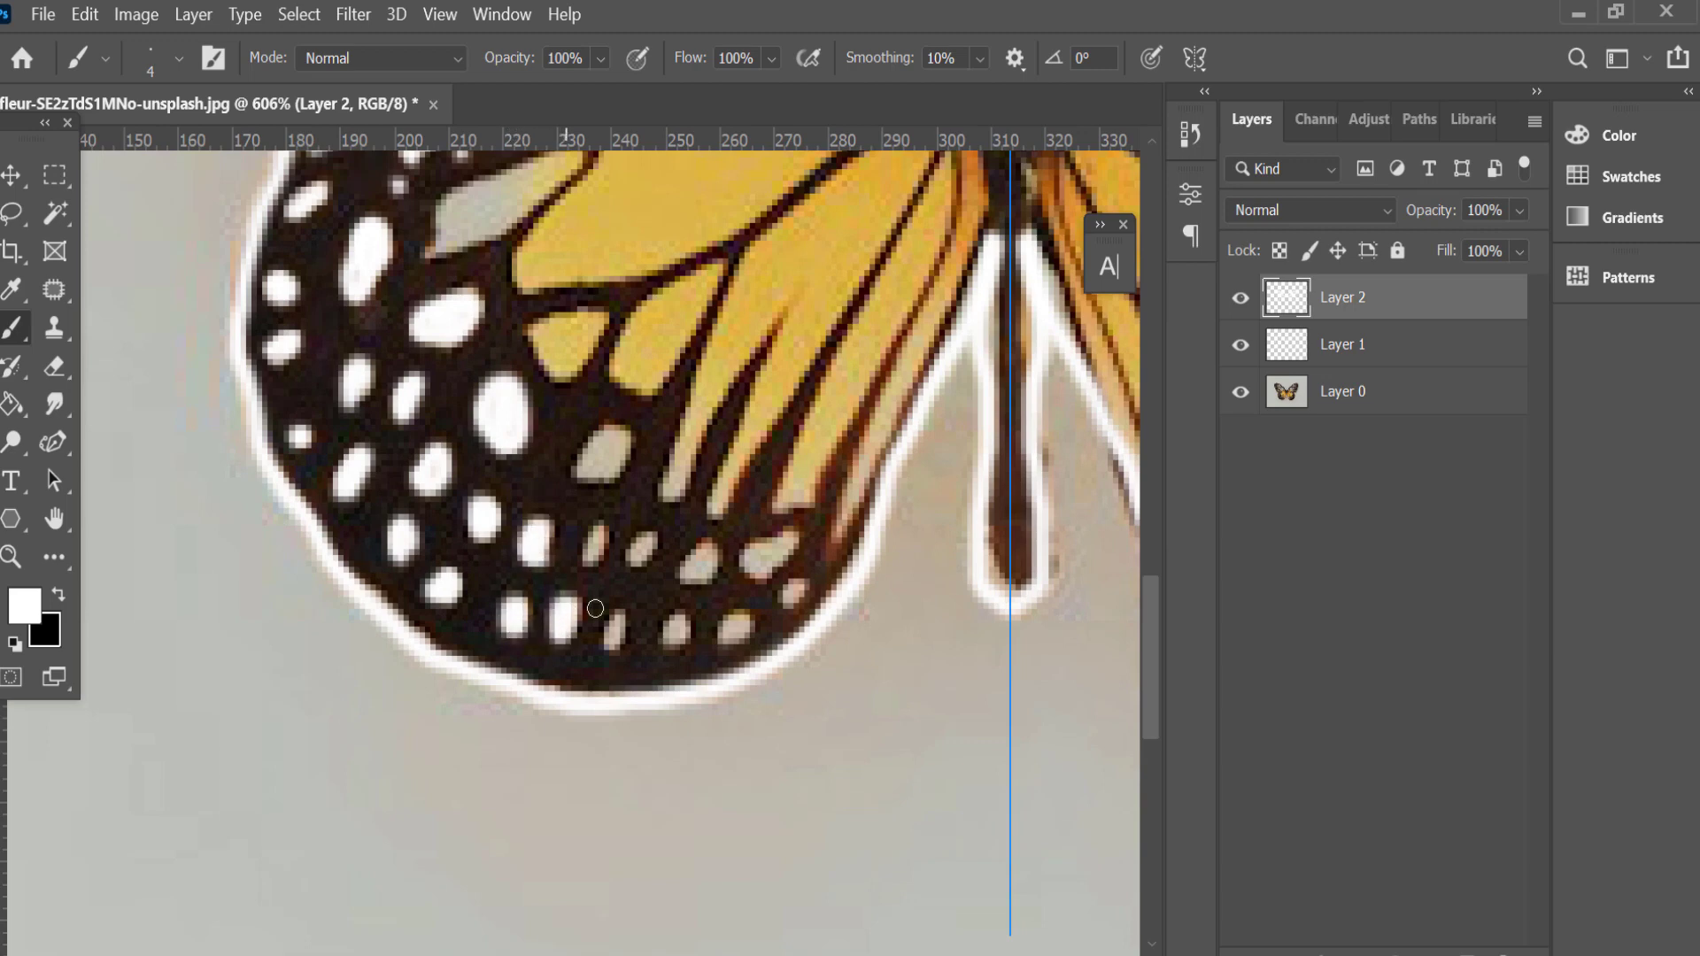
drag(593, 567, 599, 530)
drag(614, 615, 614, 646)
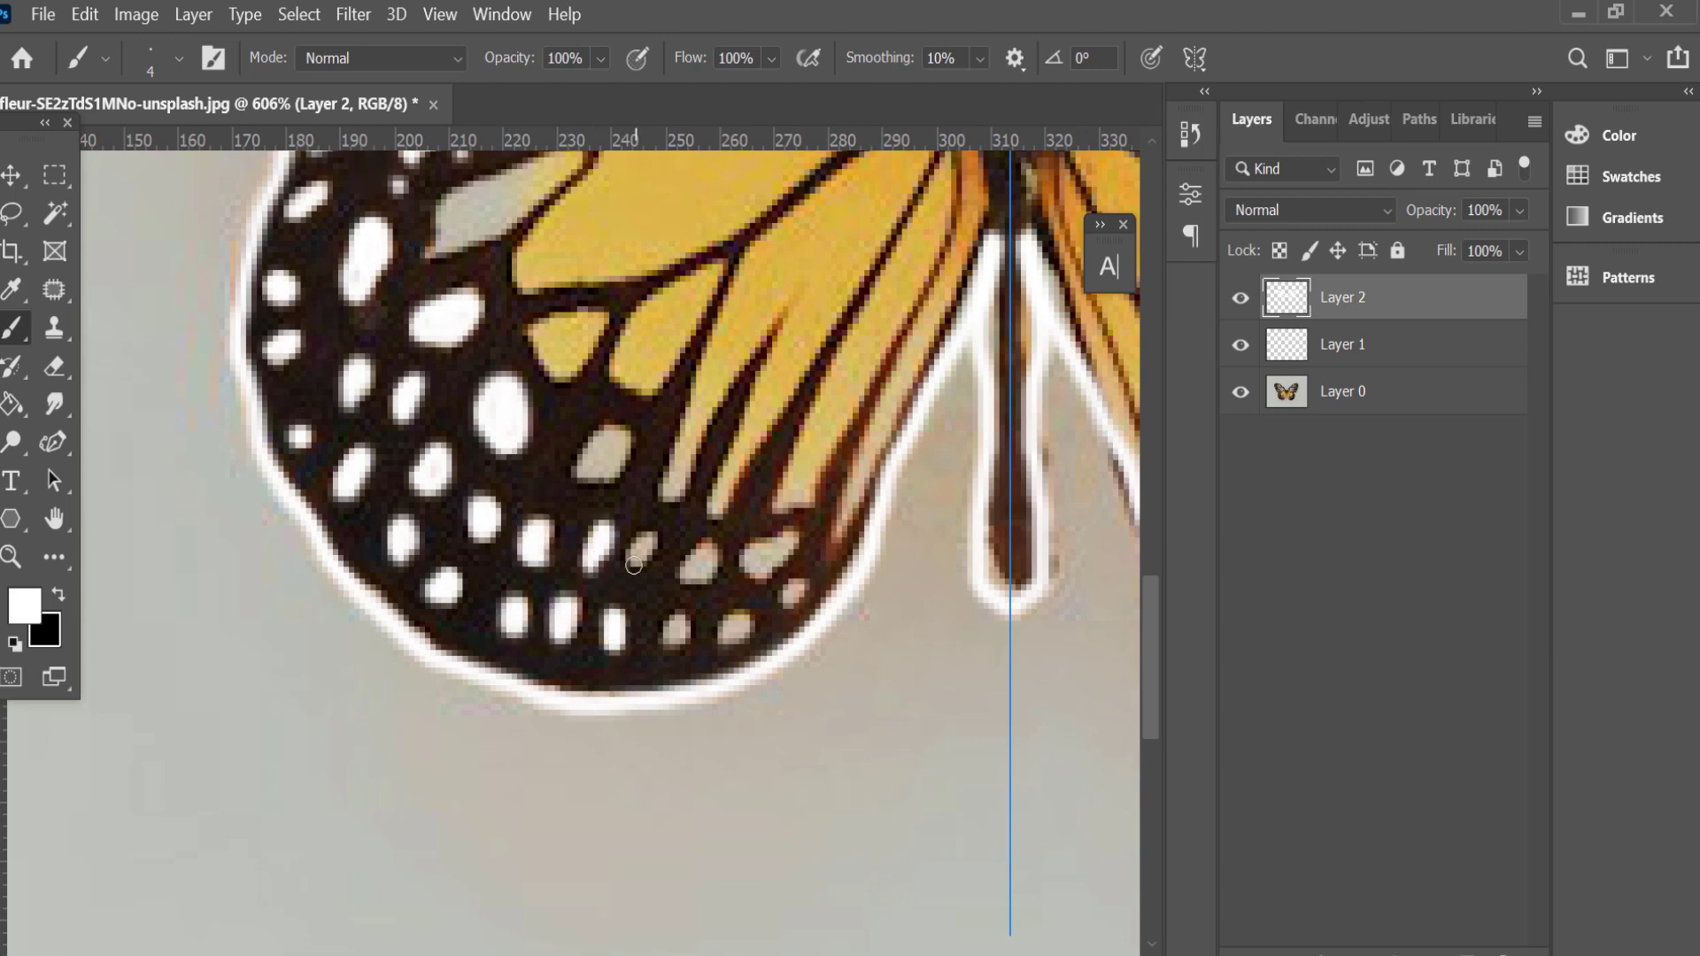
drag(634, 565, 646, 534)
drag(689, 592, 699, 567)
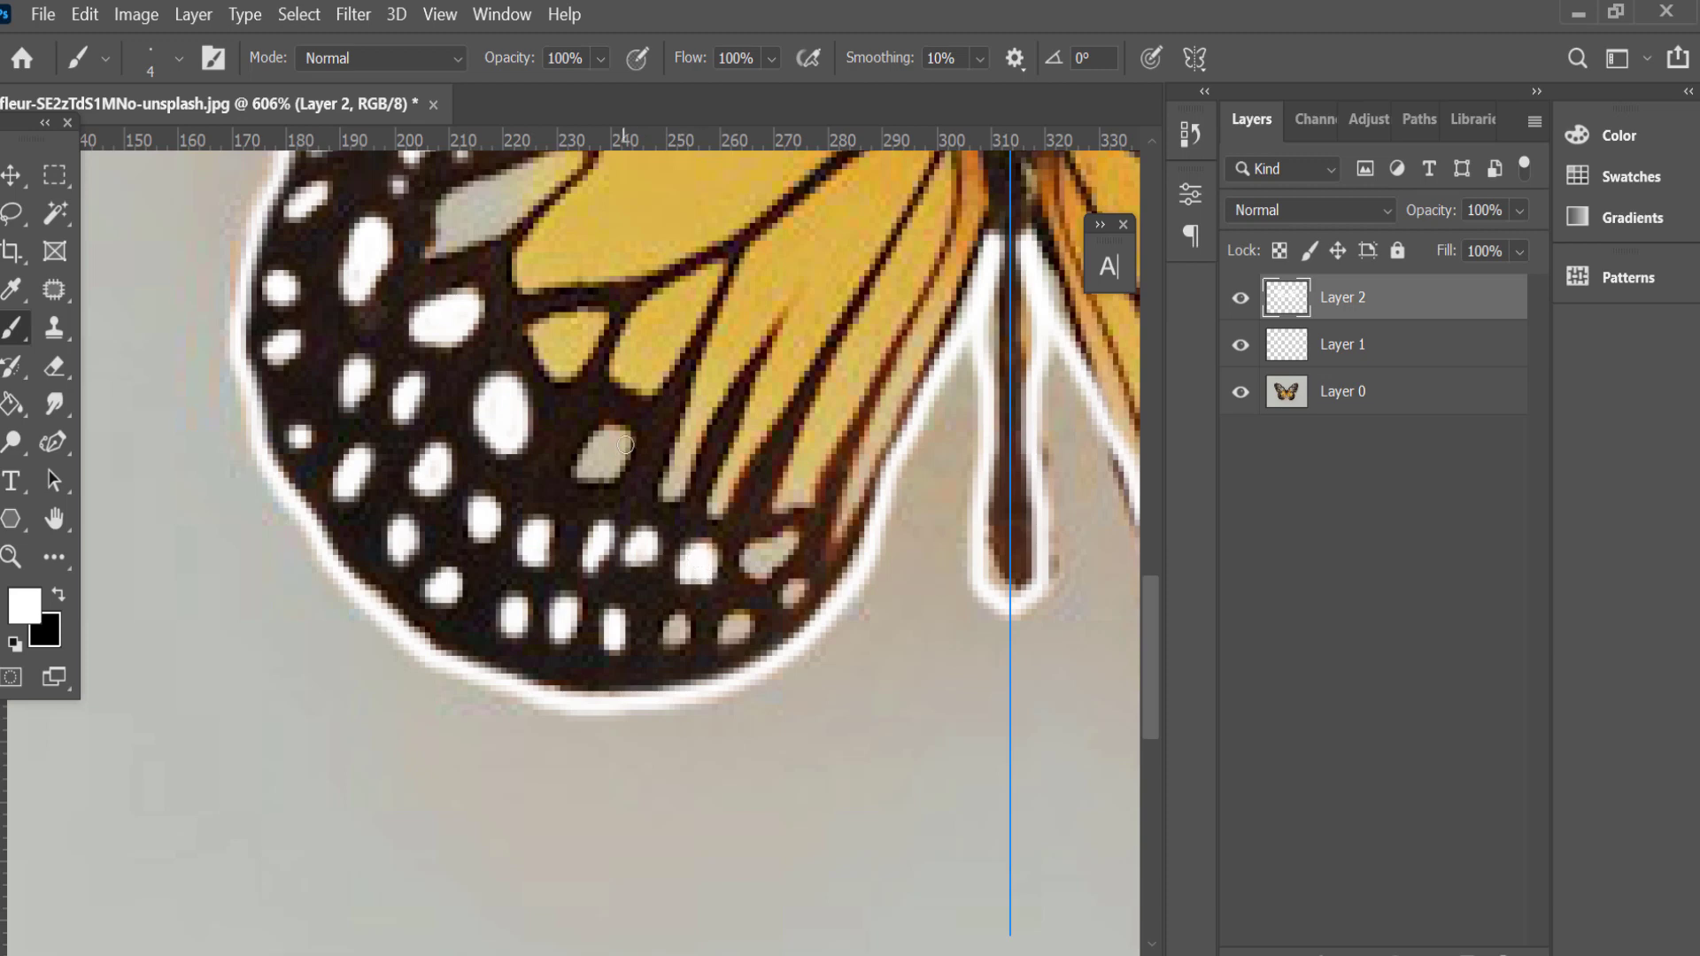
mouse_move(626, 445)
mouse_down()
mouse_move(584, 478)
mouse_move(620, 434)
mouse_move(617, 466)
mouse_up()
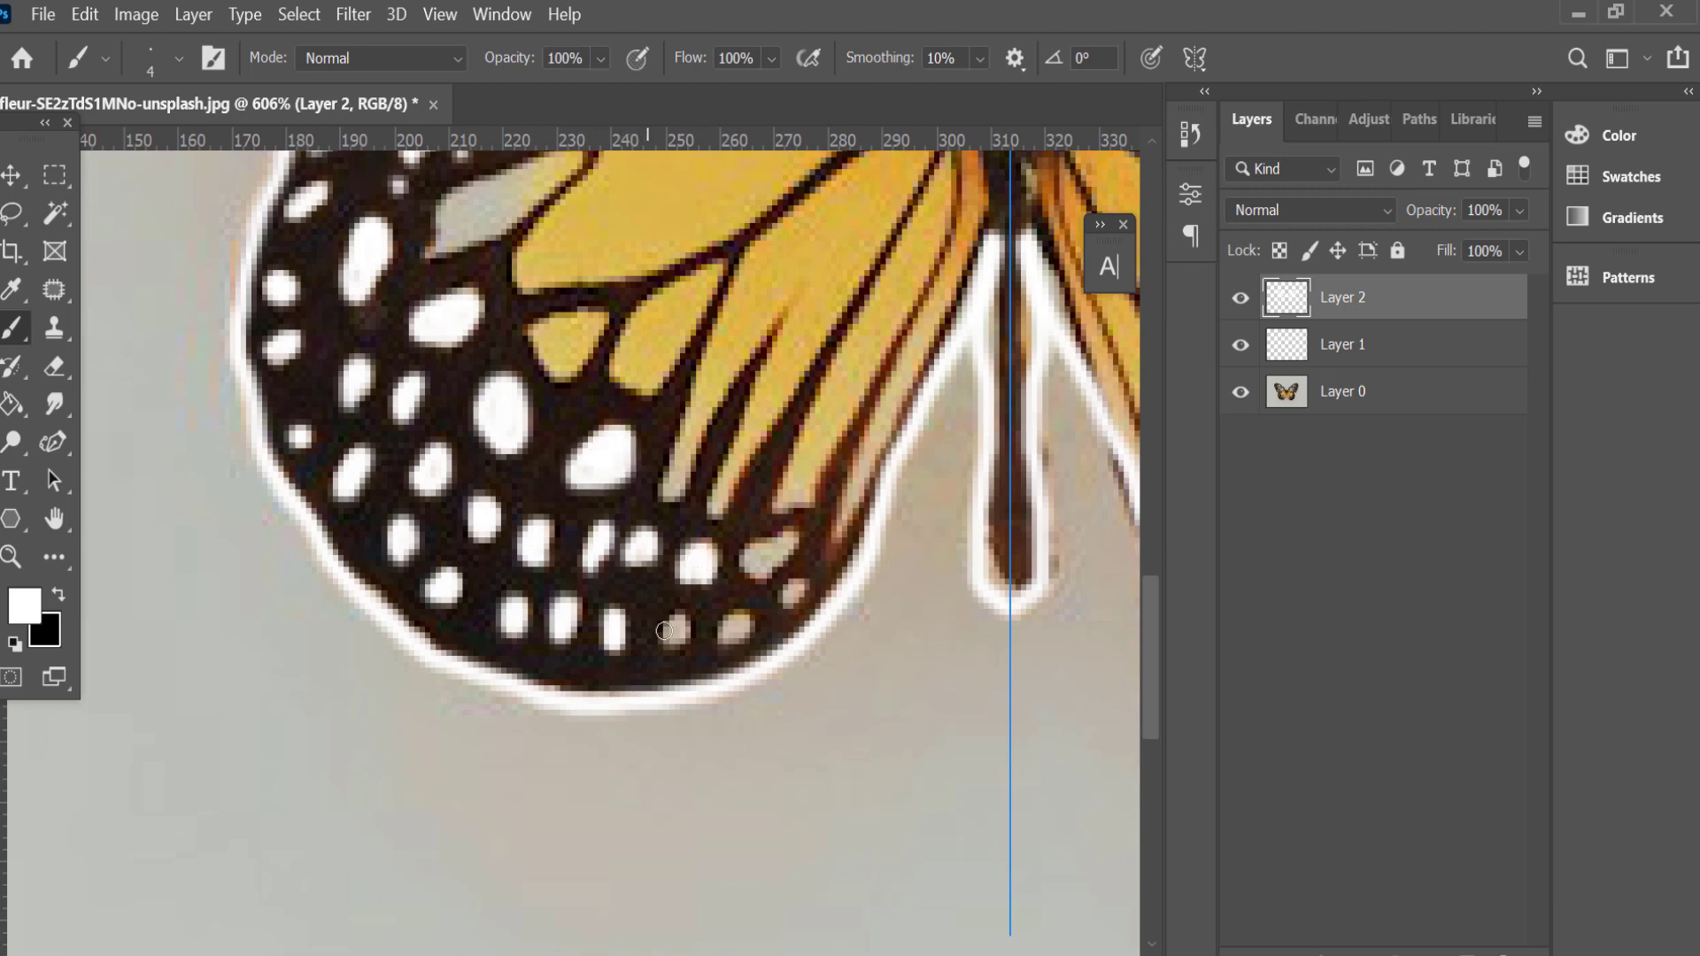
drag(664, 630, 733, 638)
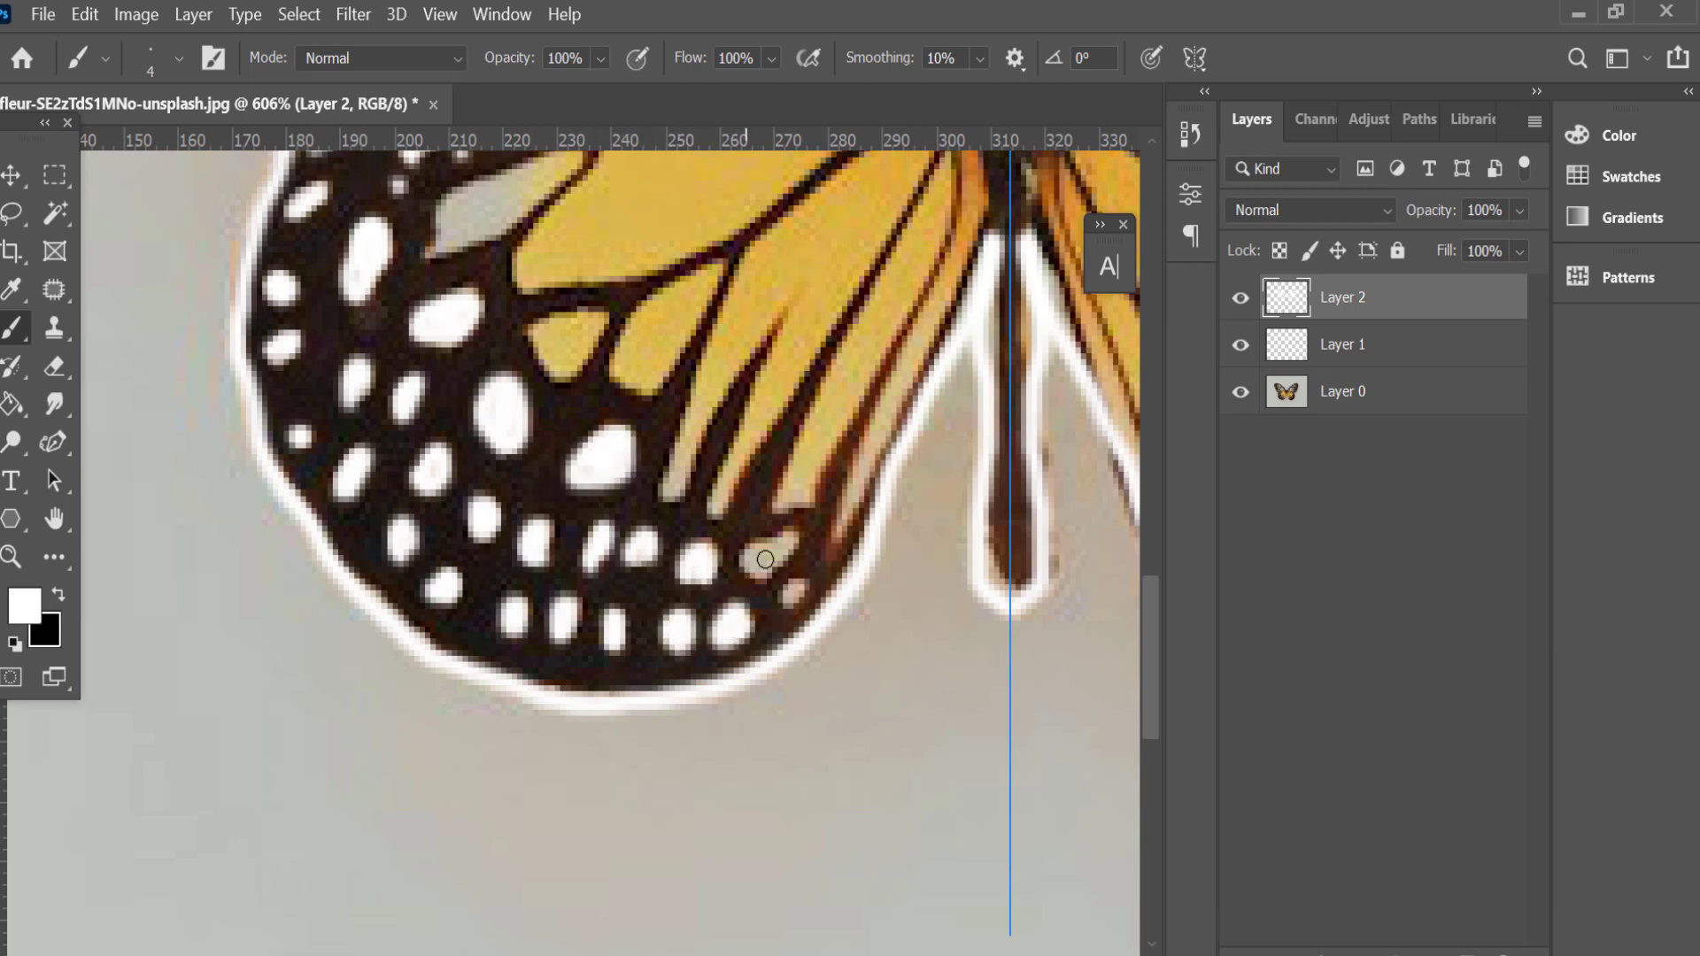
mouse_move(765, 559)
mouse_down()
mouse_move(784, 536)
mouse_move(753, 567)
mouse_move(788, 540)
mouse_move(797, 598)
mouse_up()
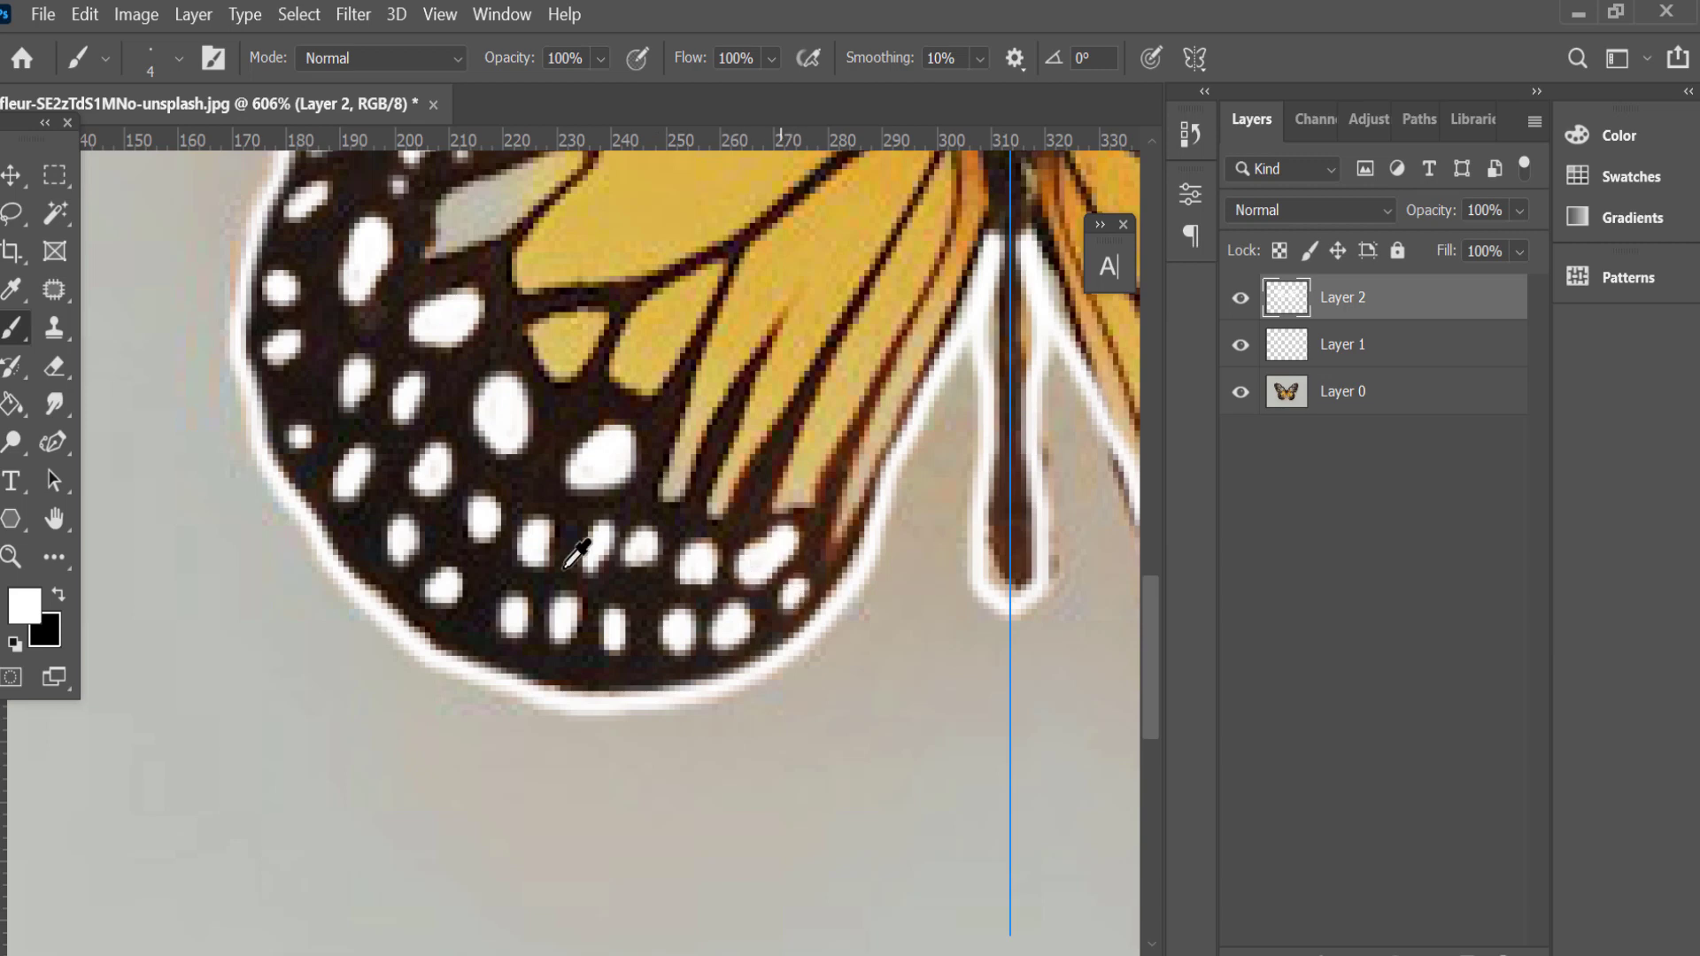
scroll(577, 554, down, 5)
mouse_move(601, 521)
mouse_down()
mouse_move(576, 558)
mouse_move(576, 532)
mouse_up()
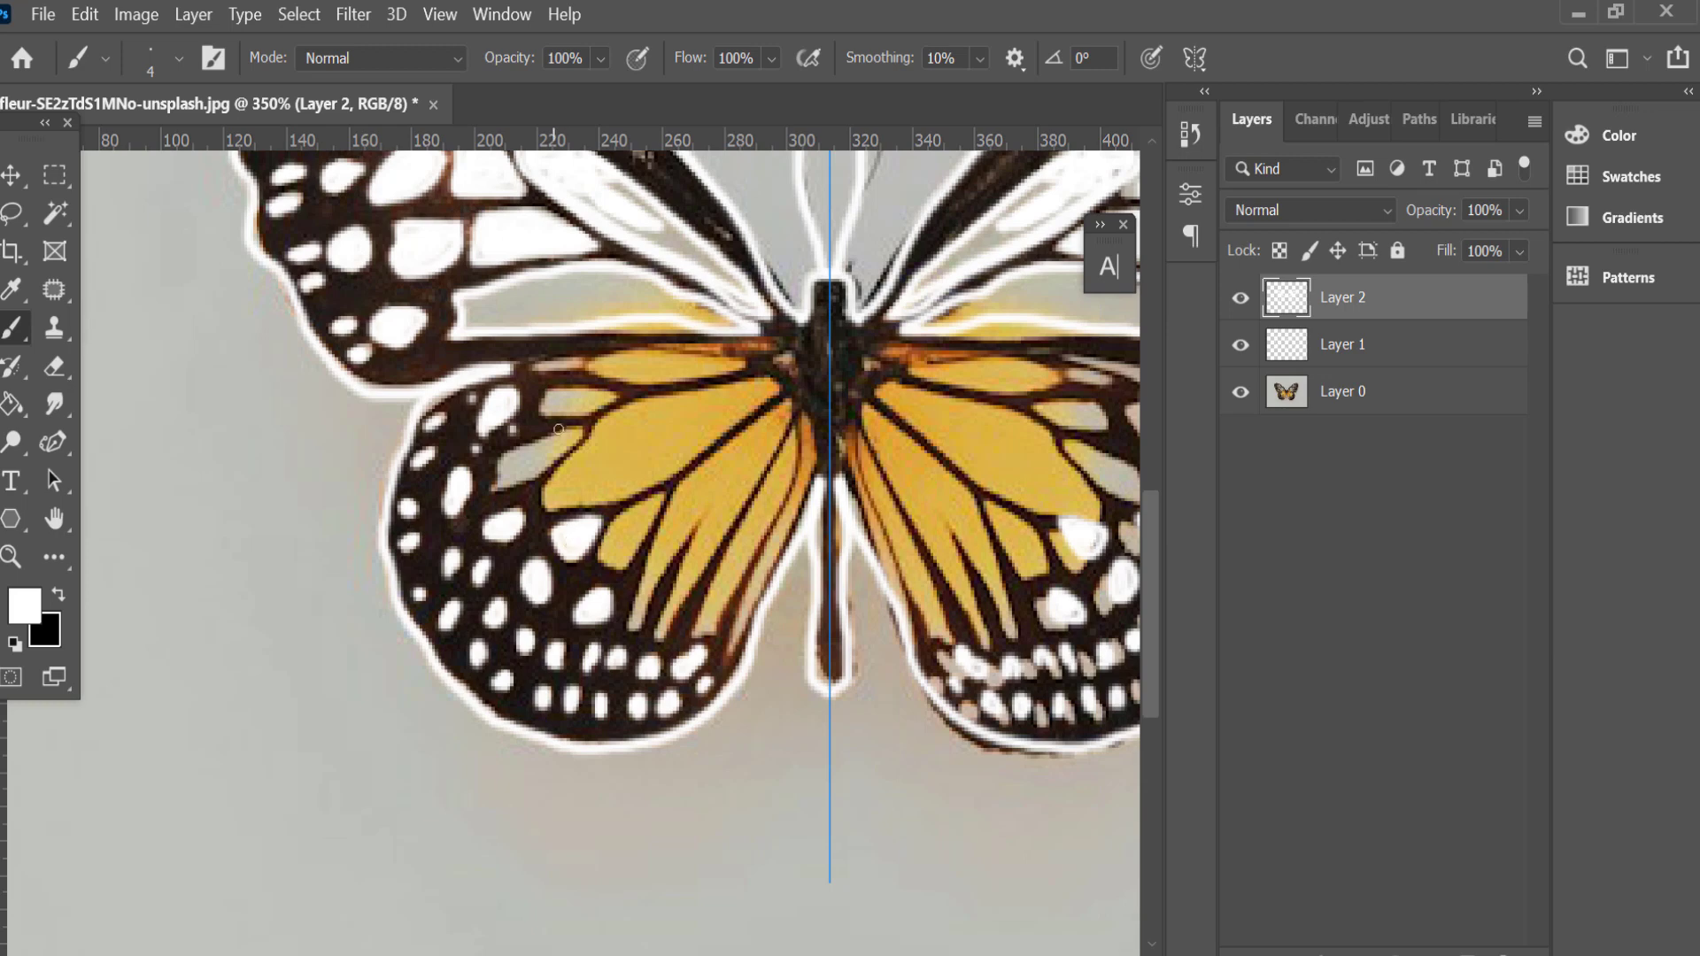
Outline the grey and yellow wing cells and the wing's inner edge in white.
mouse_move(568, 442)
mouse_down()
mouse_move(489, 488)
mouse_move(616, 392)
mouse_move(542, 394)
mouse_move(615, 389)
mouse_move(559, 401)
mouse_move(611, 365)
mouse_move(721, 371)
mouse_move(619, 379)
mouse_move(677, 376)
mouse_move(717, 356)
mouse_move(728, 395)
mouse_move(666, 471)
mouse_move(591, 500)
mouse_move(553, 471)
mouse_move(629, 412)
mouse_move(784, 386)
mouse_up()
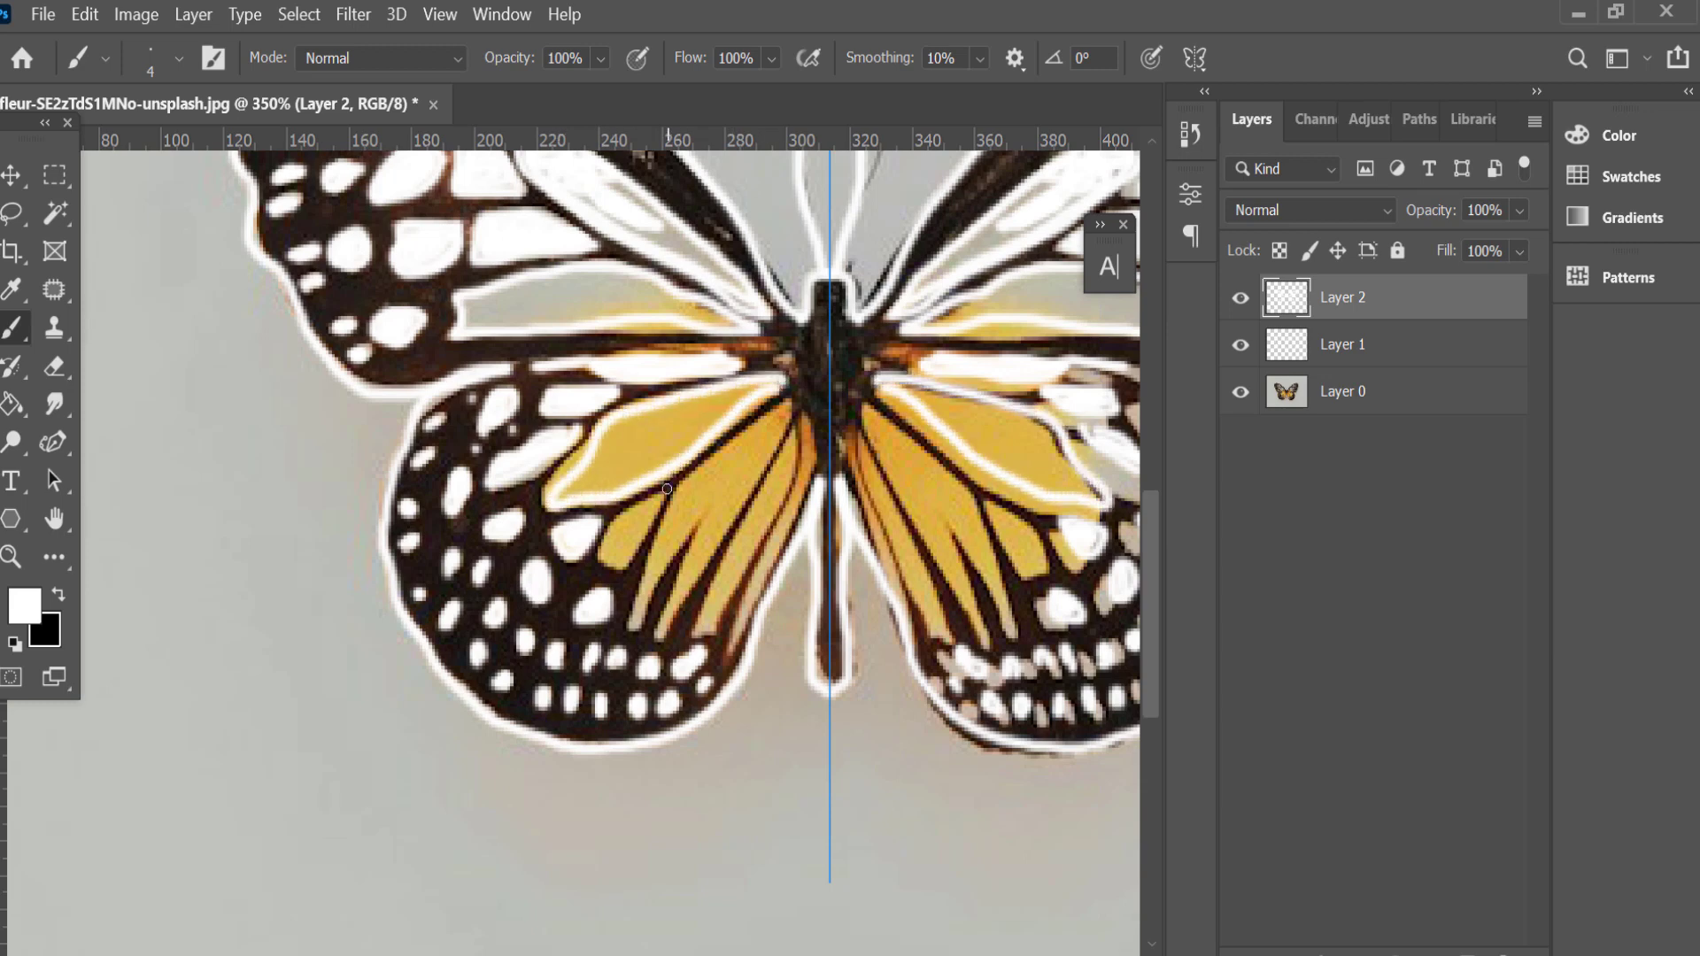
mouse_move(667, 488)
mouse_down()
mouse_move(604, 567)
mouse_move(663, 500)
mouse_move(617, 563)
mouse_move(639, 524)
mouse_up()
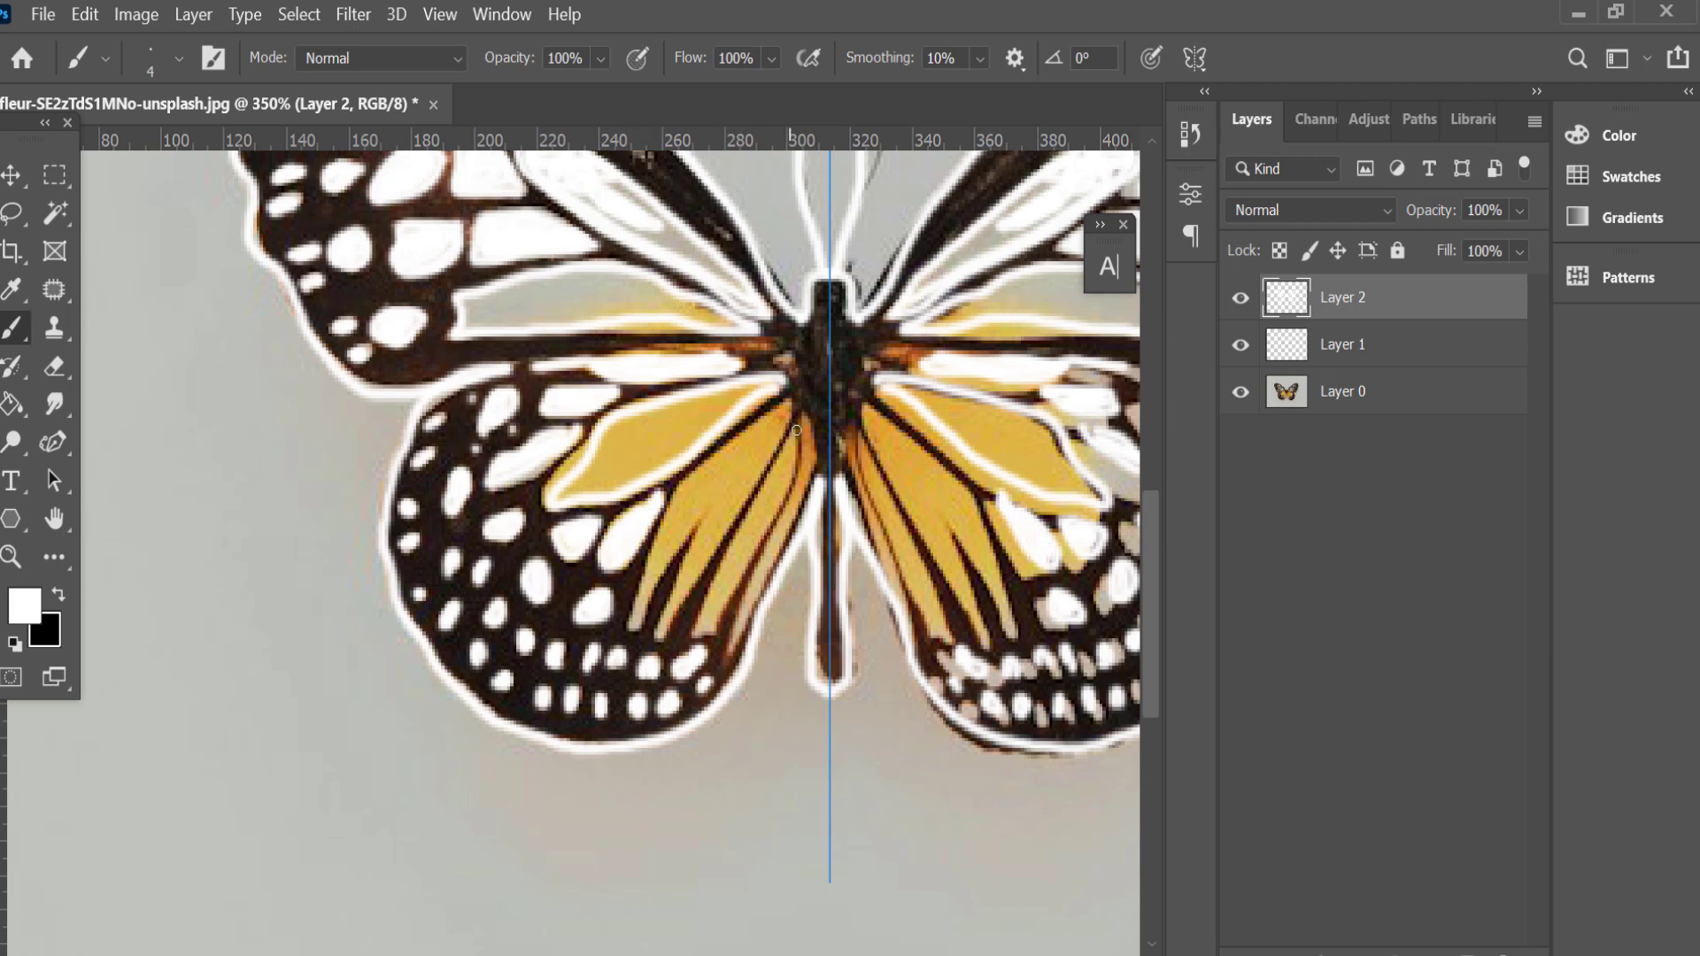
mouse_move(806, 431)
mouse_down()
mouse_move(740, 627)
mouse_move(794, 501)
mouse_move(806, 414)
mouse_move(692, 625)
mouse_move(762, 516)
mouse_move(781, 445)
mouse_move(705, 596)
mouse_up()
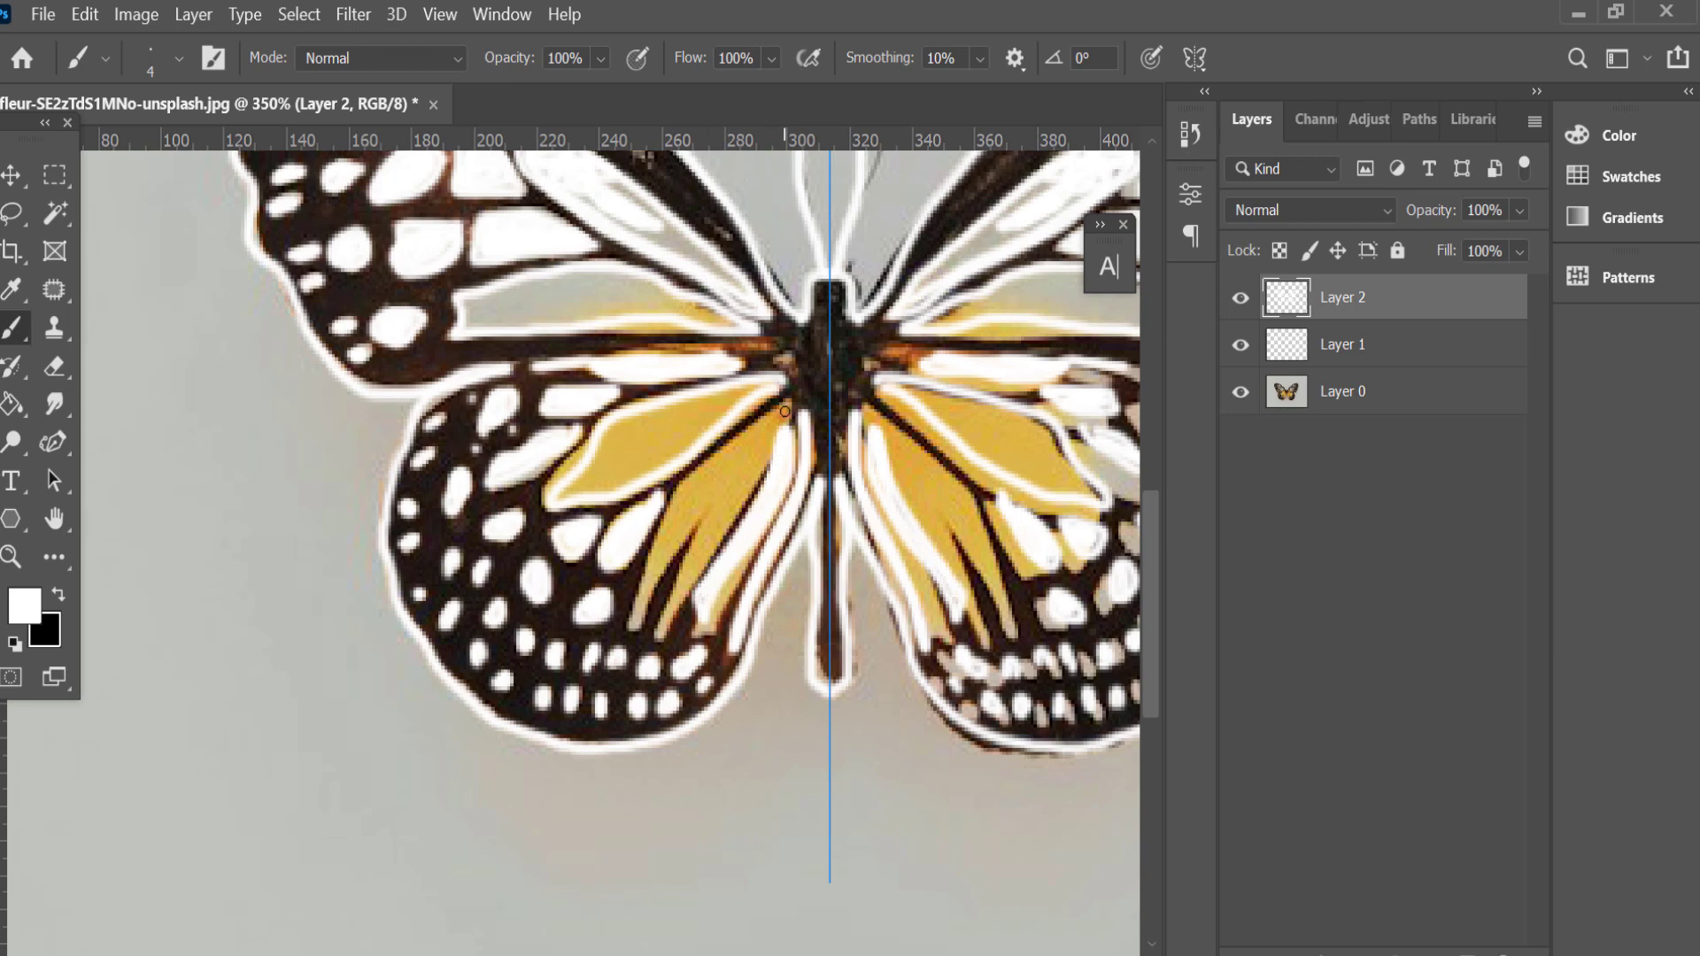
mouse_move(784, 411)
mouse_down()
mouse_move(695, 491)
mouse_move(642, 589)
mouse_move(686, 530)
mouse_move(660, 620)
mouse_move(788, 409)
mouse_up()
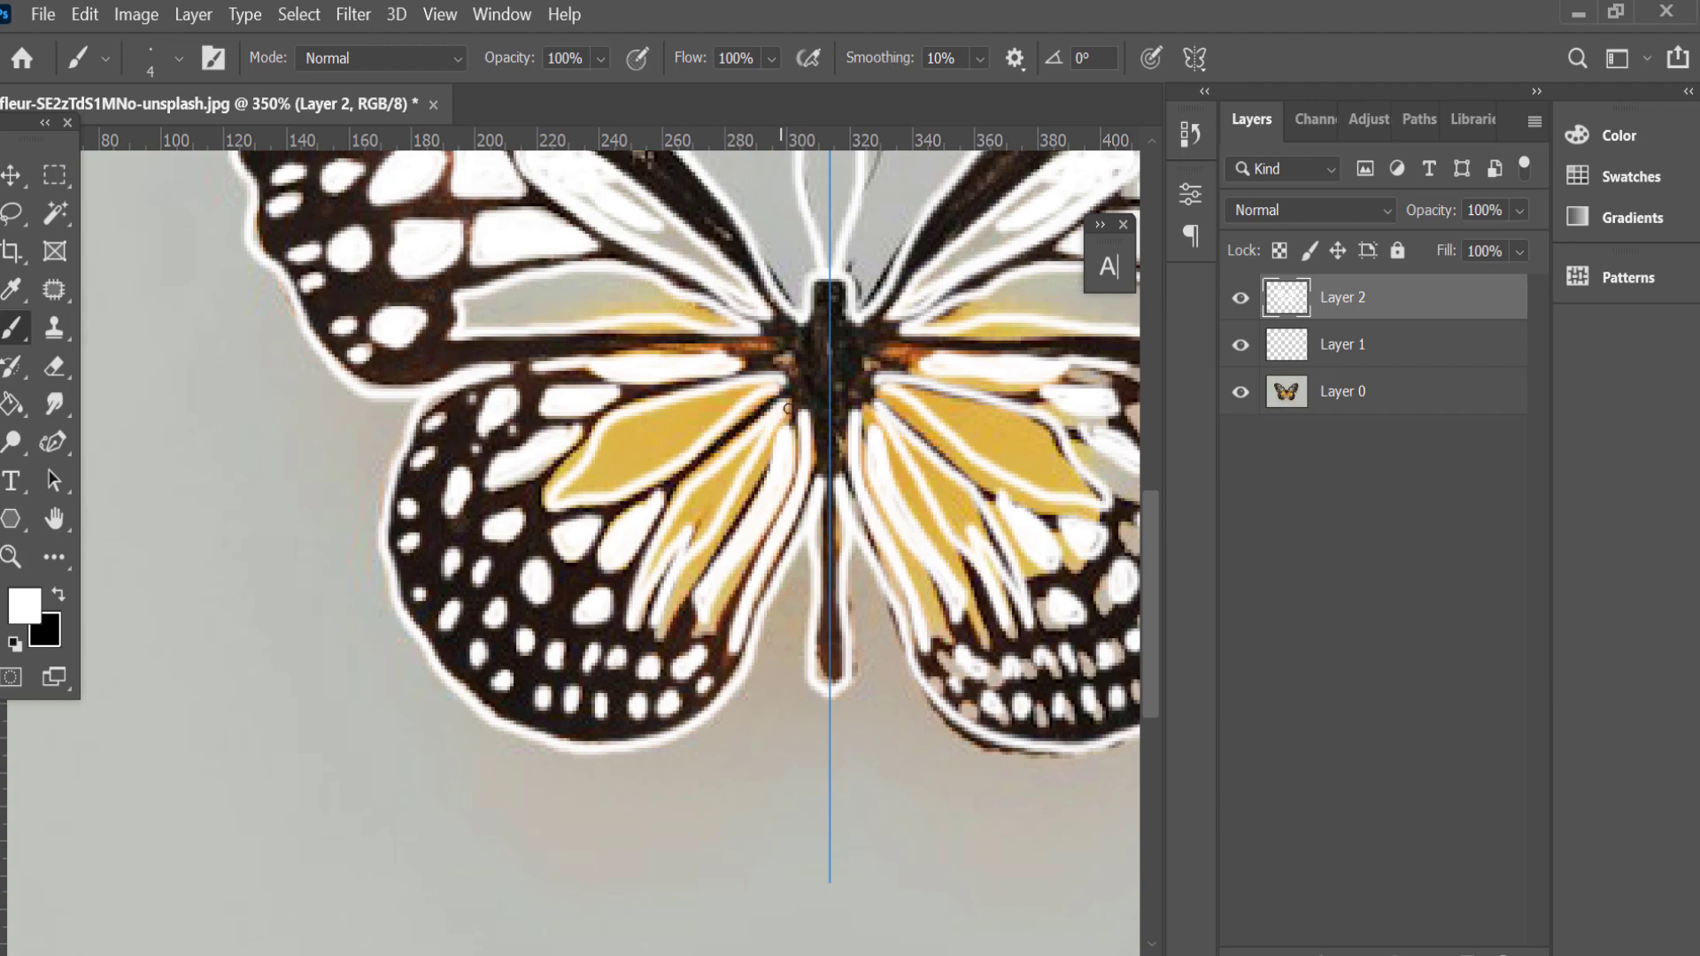
Check the yellow cell with the Magic Wand, then paint white over the yellow and grey cells.
scroll(714, 413, down, 3)
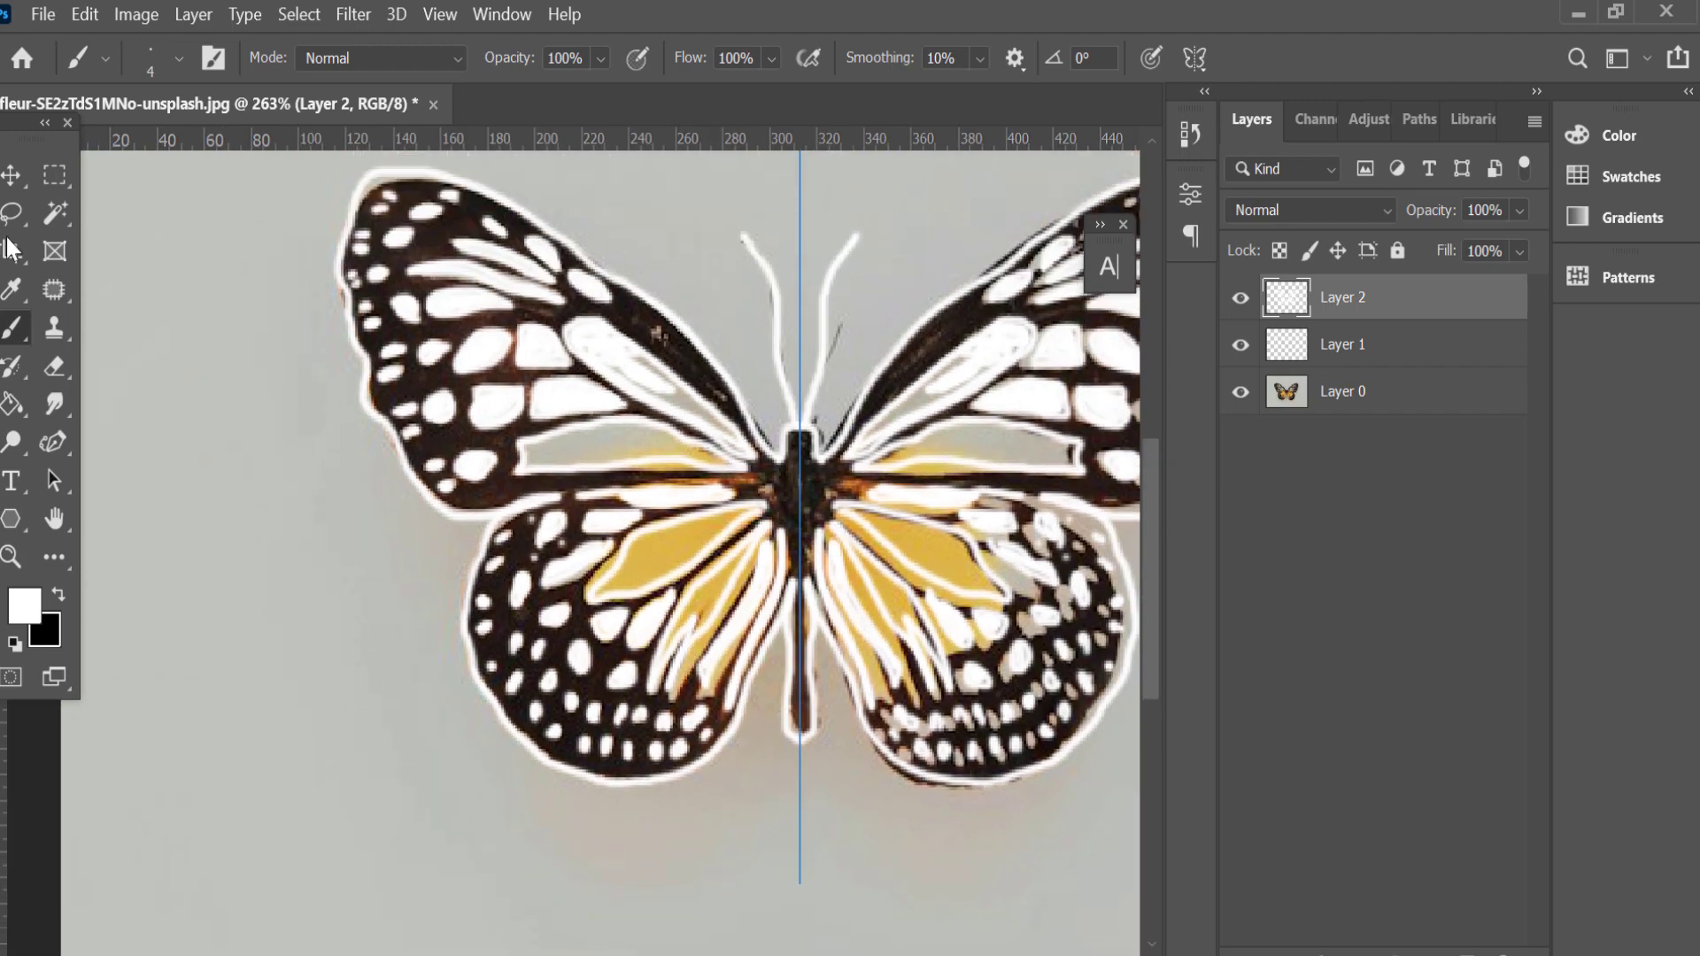
key(w)
click(696, 542)
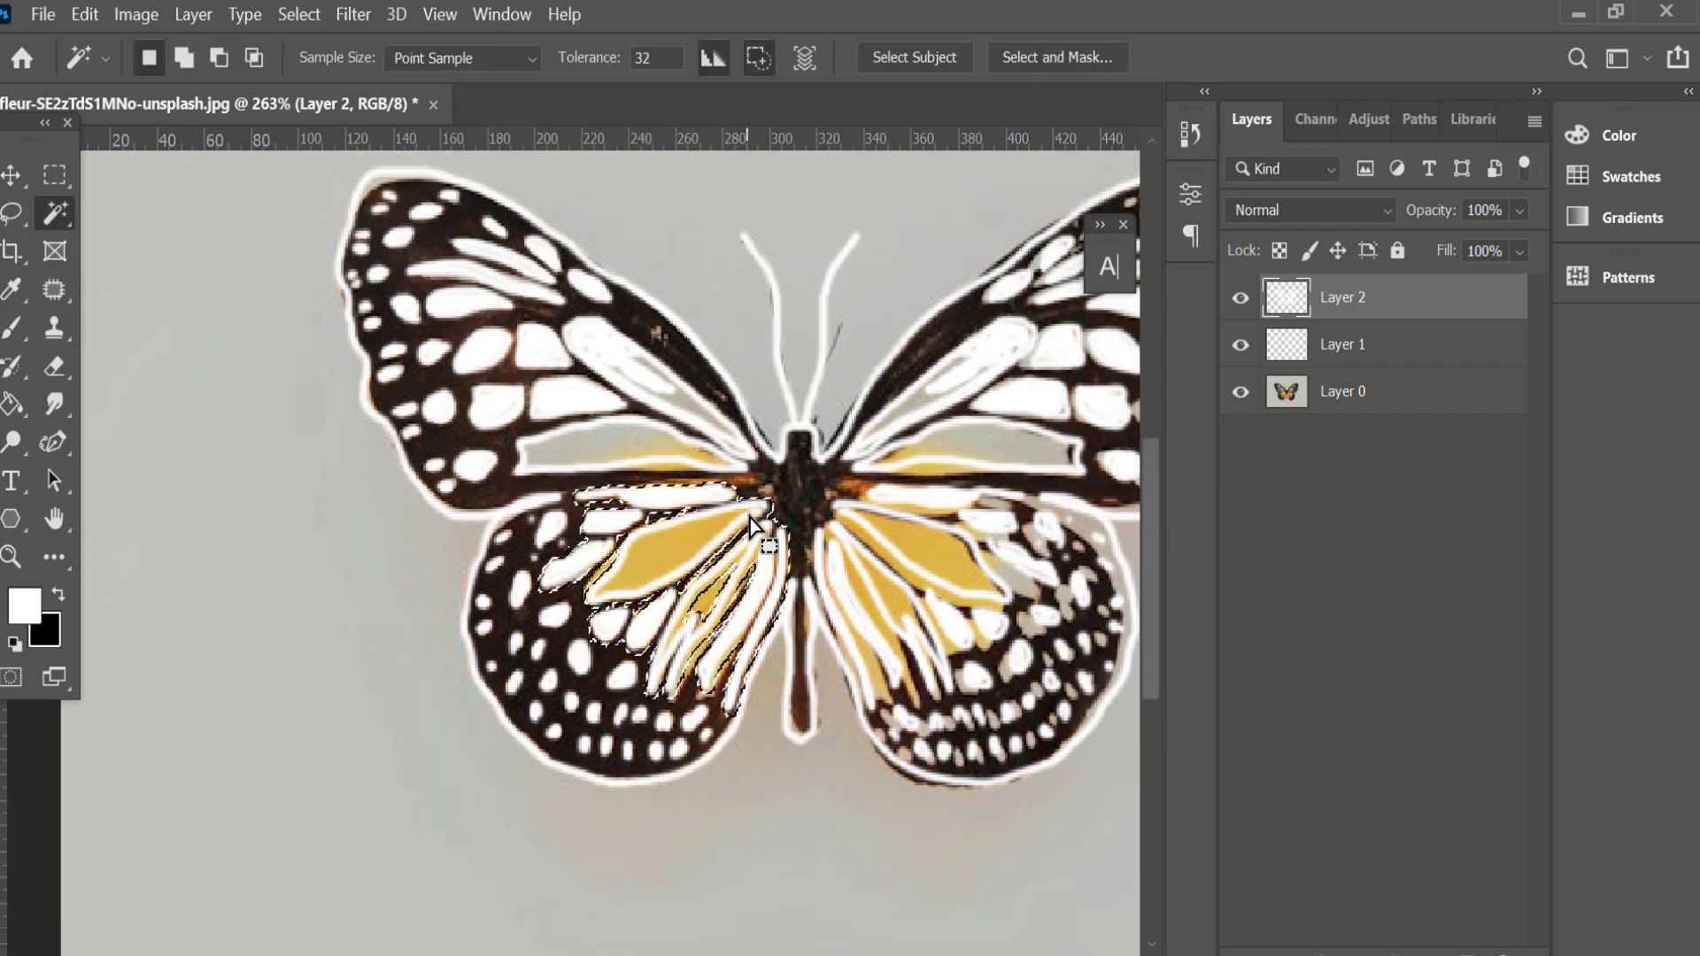
click(12, 337)
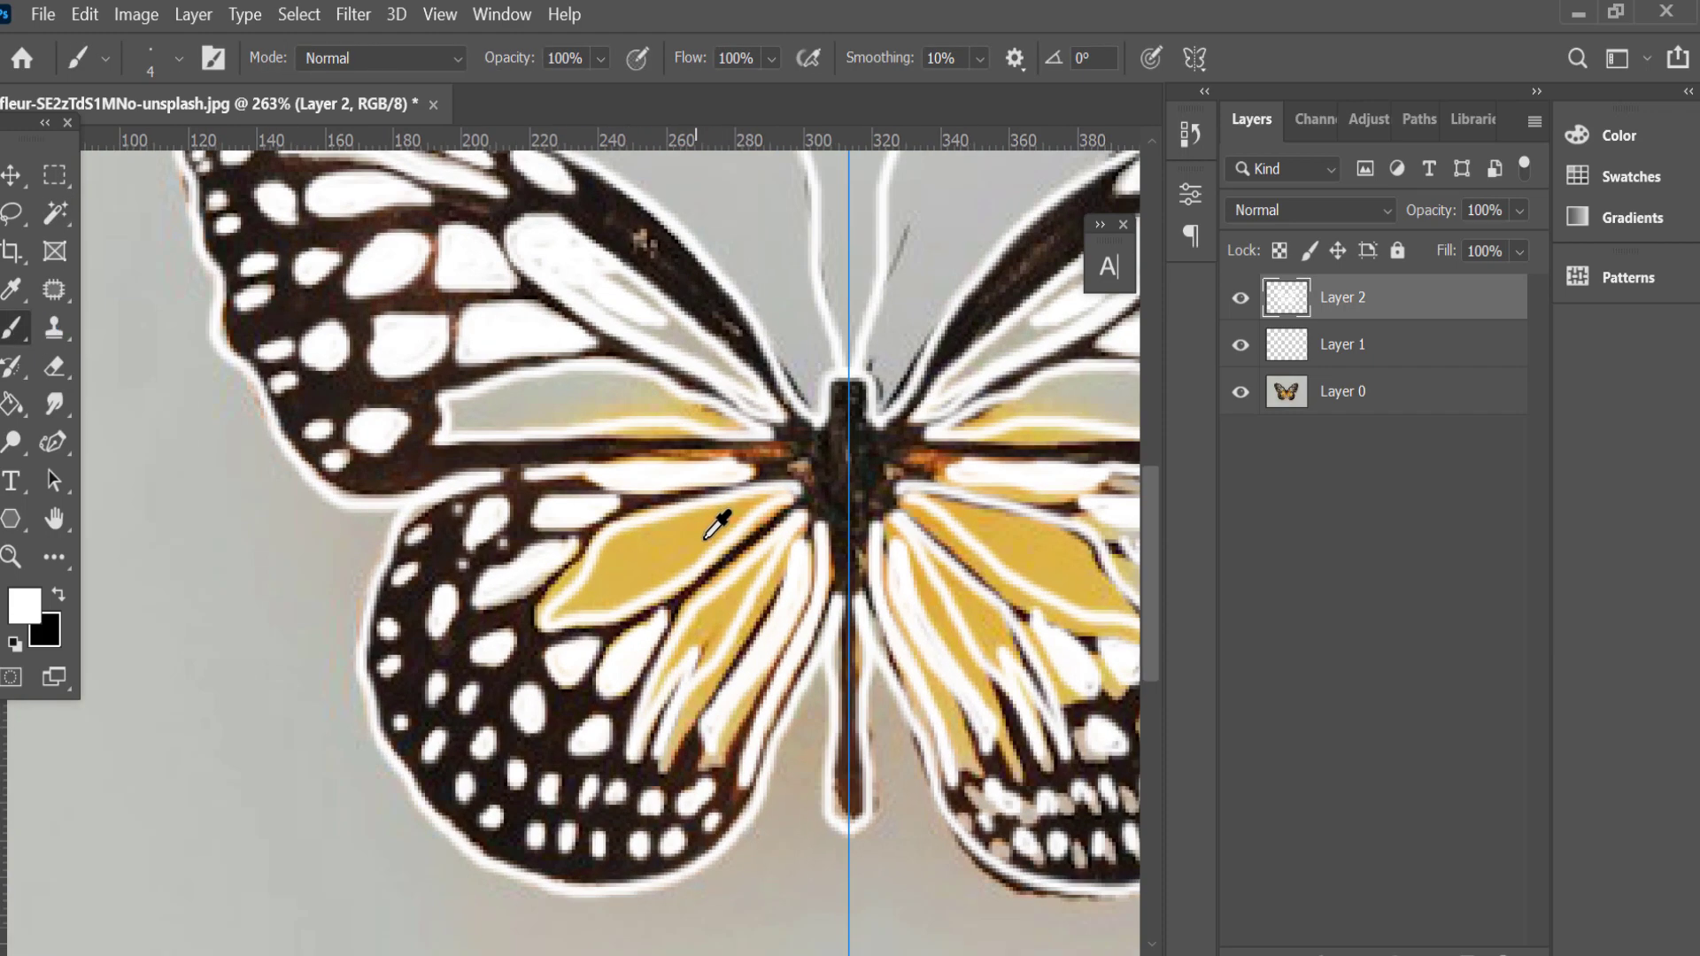
scroll(714, 531, up, 3)
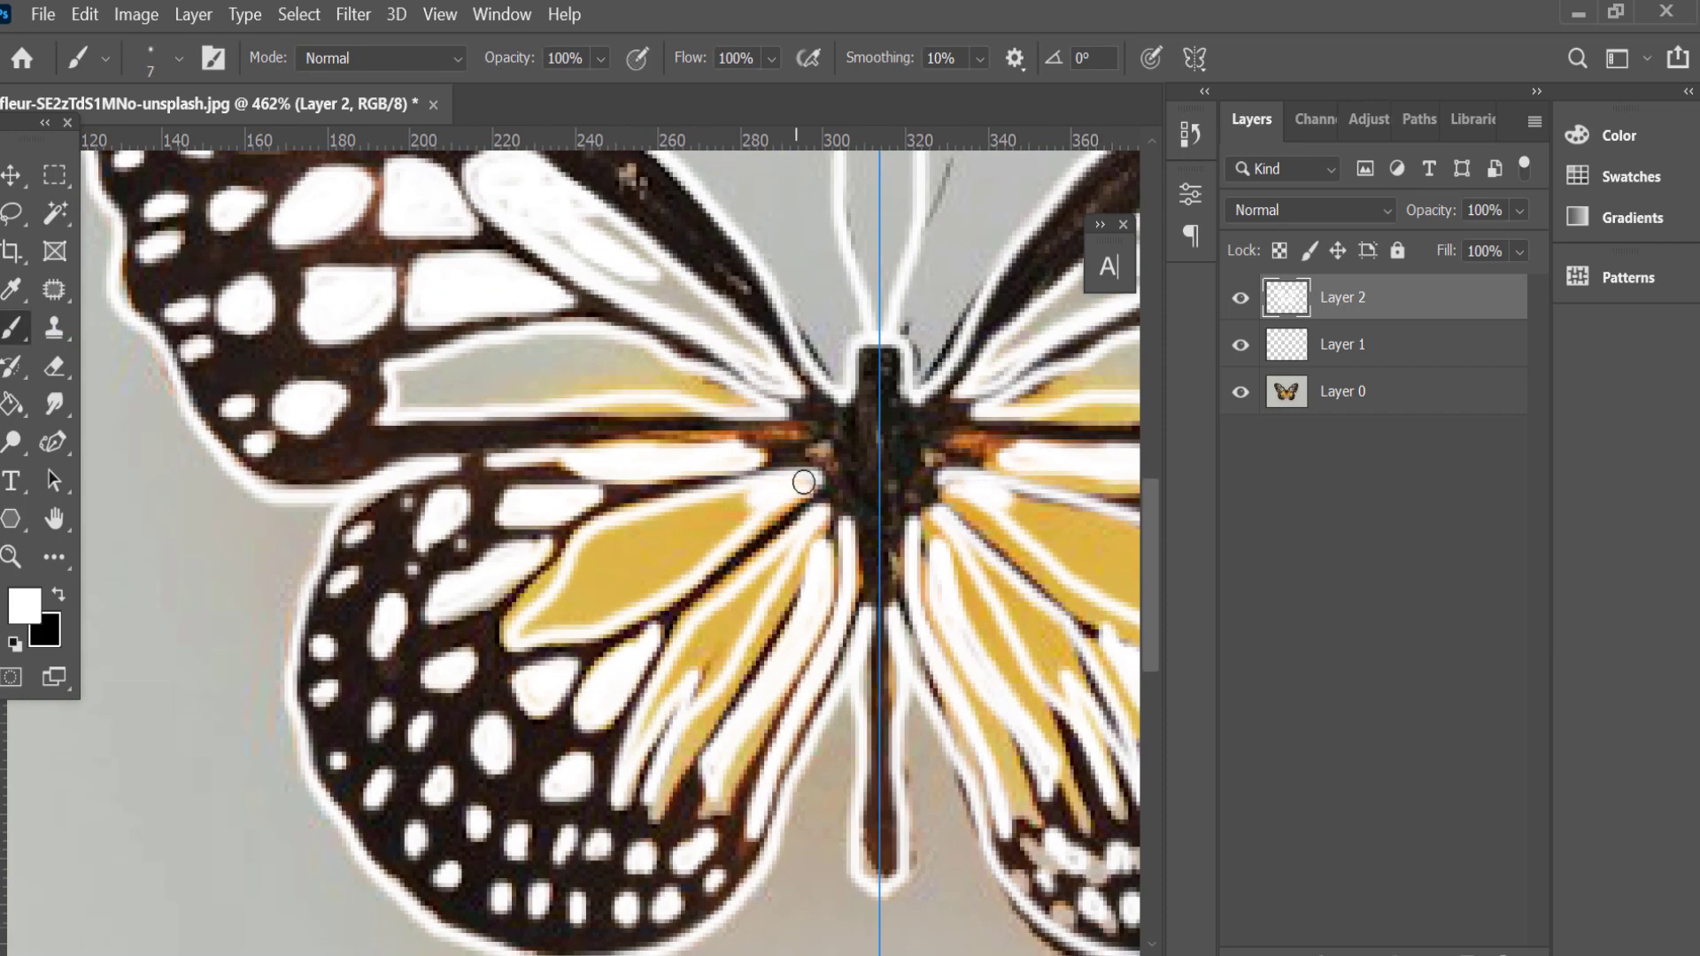
mouse_move(804, 482)
mouse_down()
mouse_move(619, 549)
mouse_move(748, 517)
mouse_move(578, 609)
mouse_up()
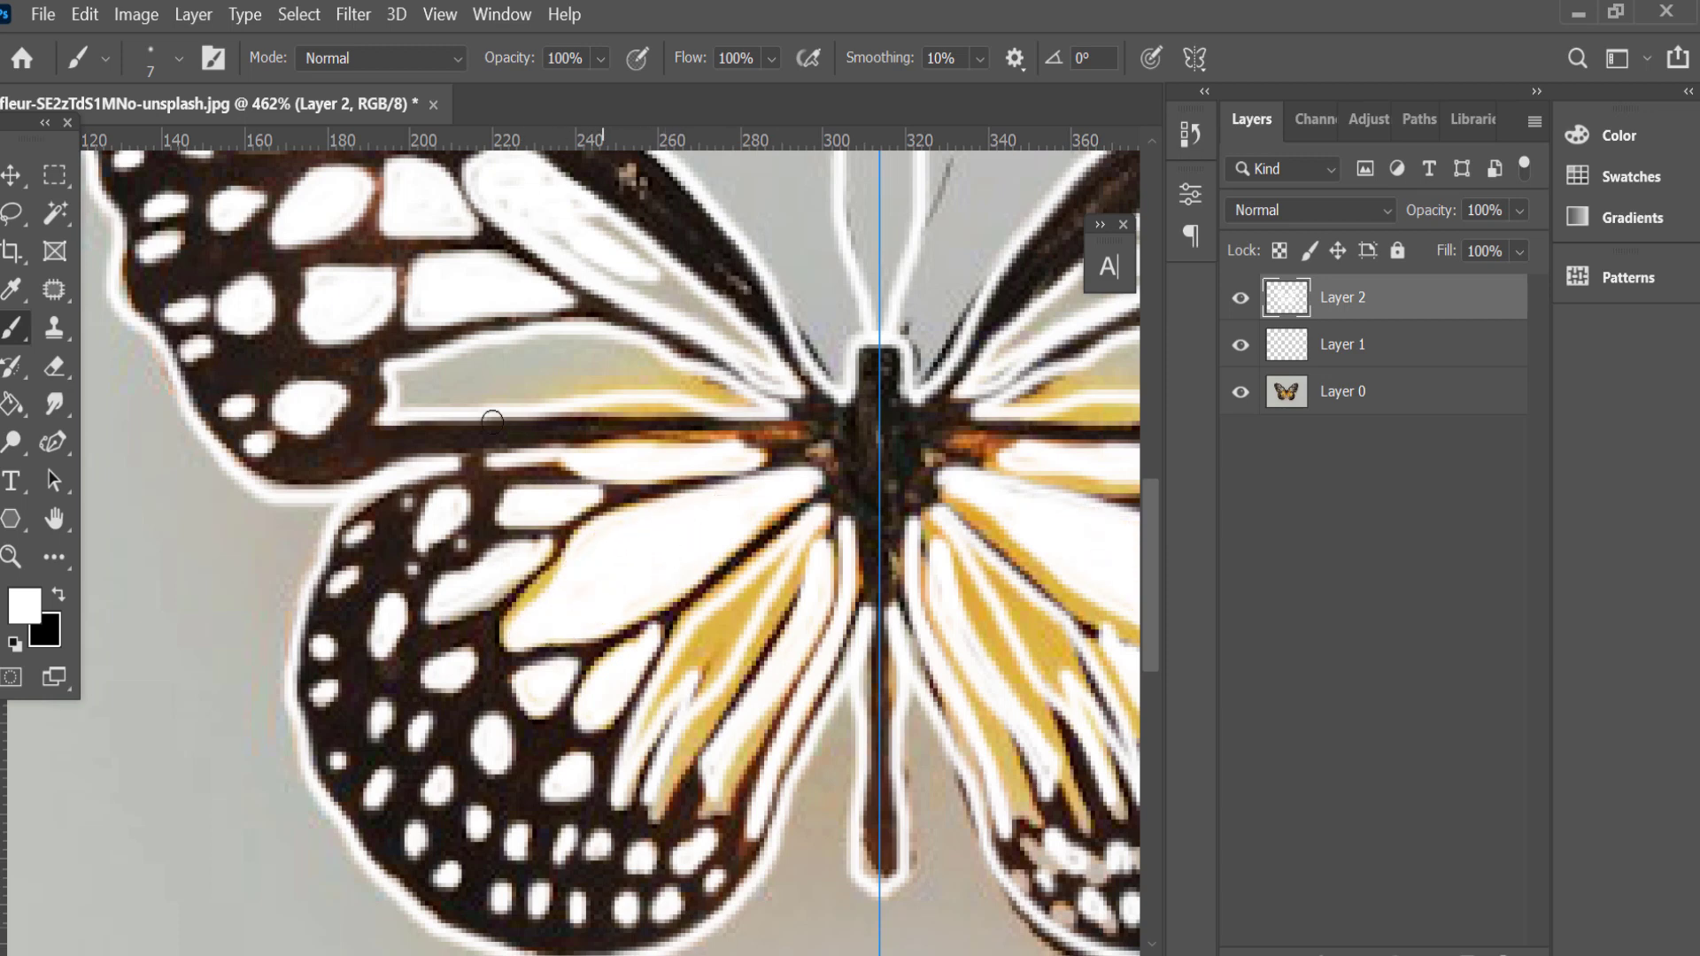
mouse_move(406, 393)
mouse_down()
mouse_move(546, 345)
mouse_move(730, 397)
mouse_move(588, 391)
mouse_move(644, 376)
mouse_up()
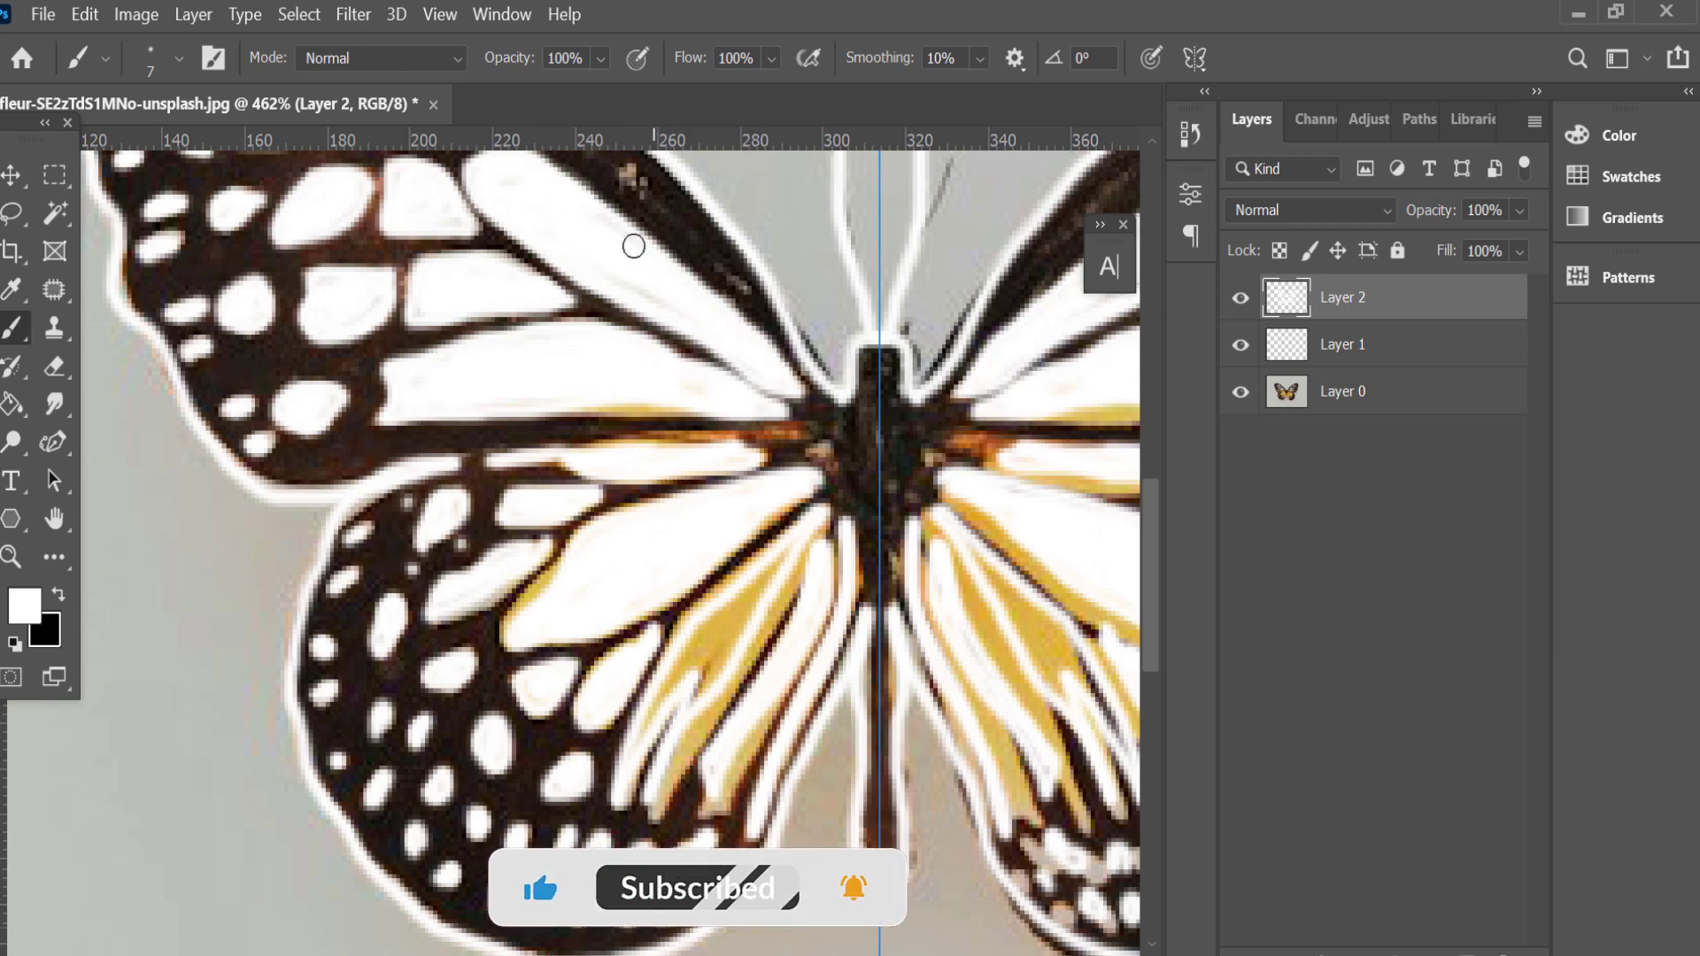
scroll(753, 479, down, 2)
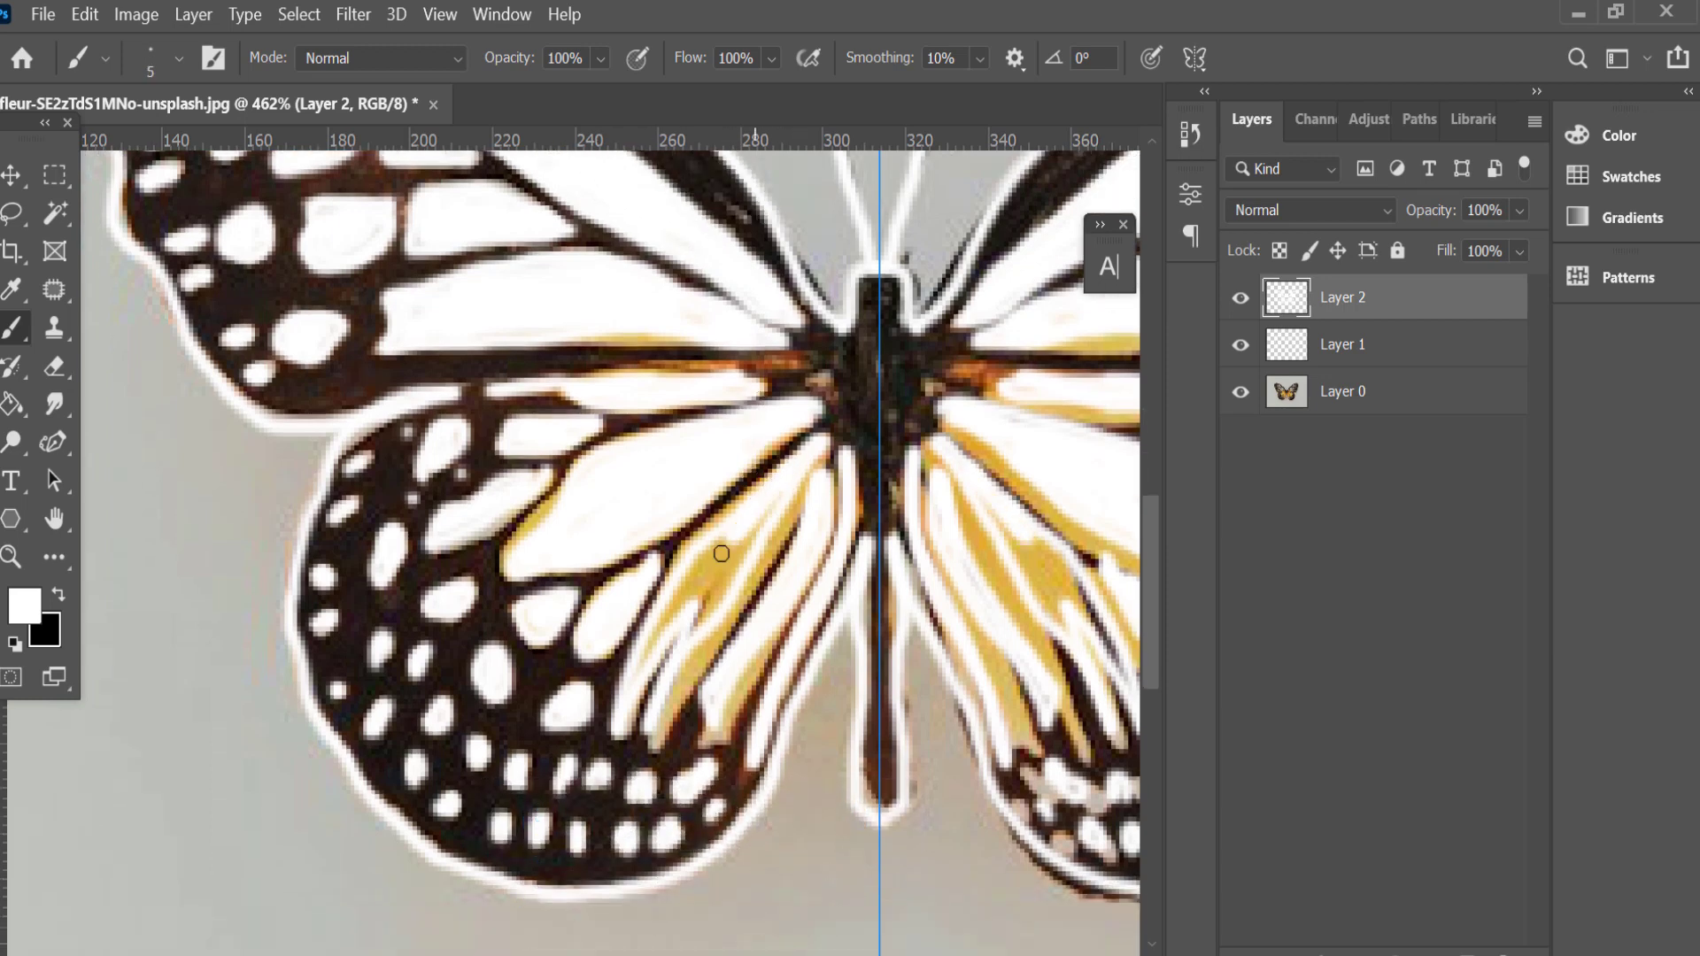
drag(722, 553, 712, 587)
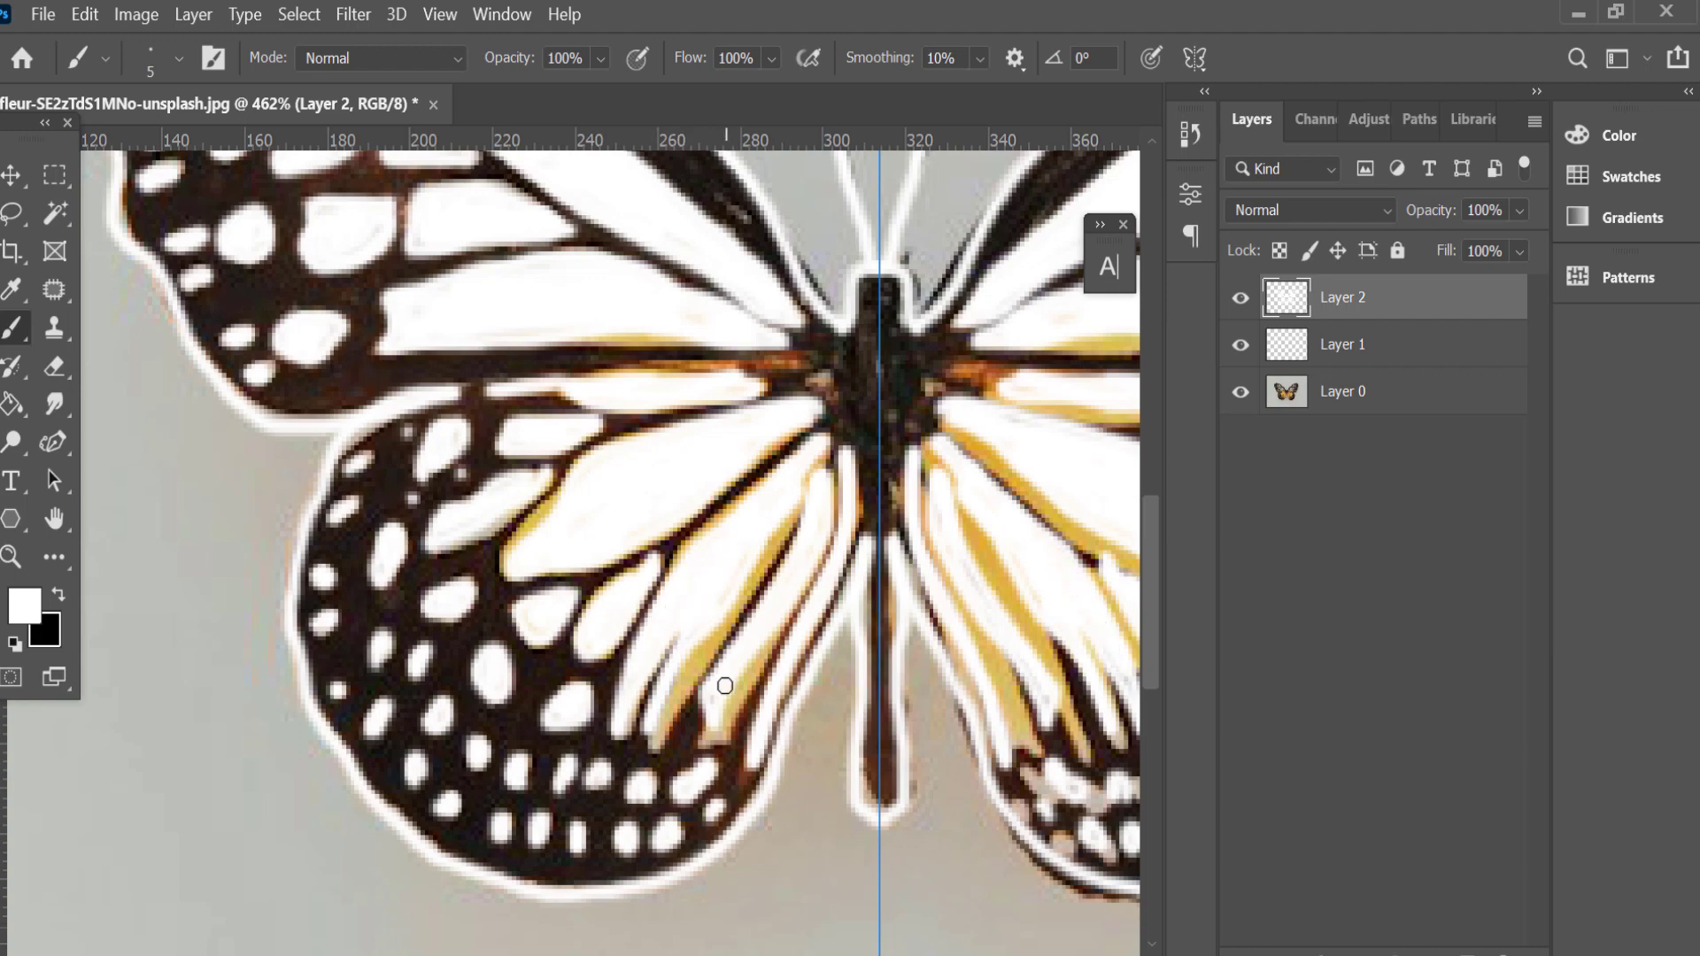
scroll(664, 588, down, 2)
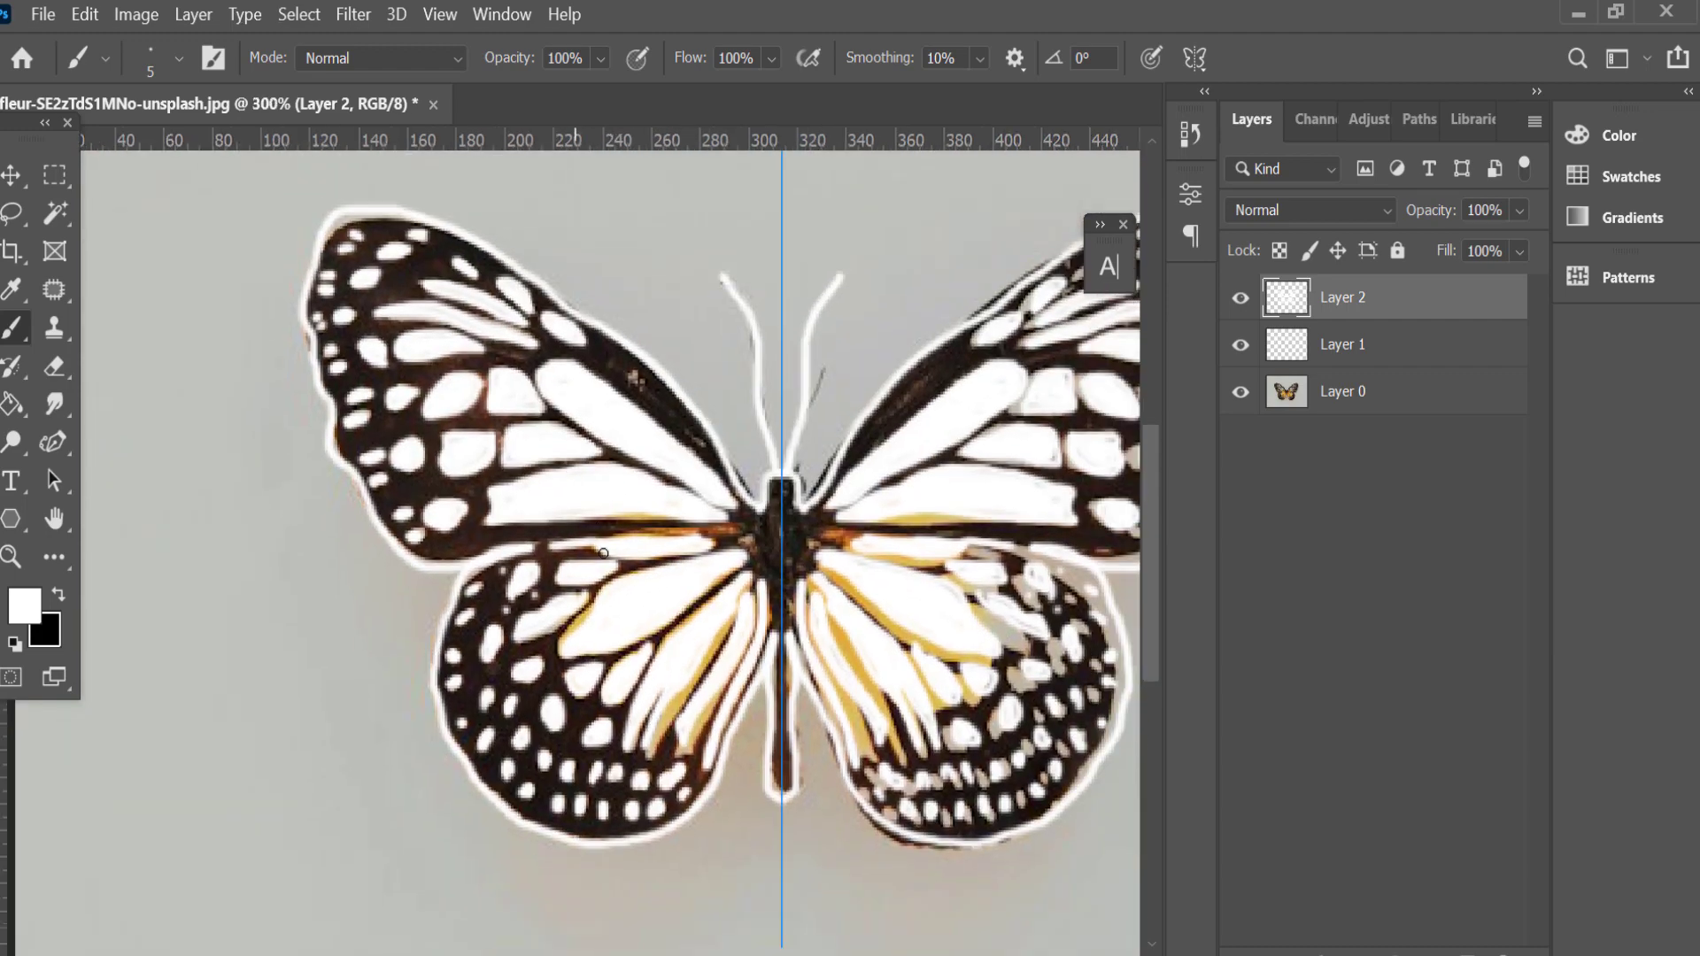
Select the dark wing areas by colour, deselect, and select them again.
click(55, 213)
click(460, 540)
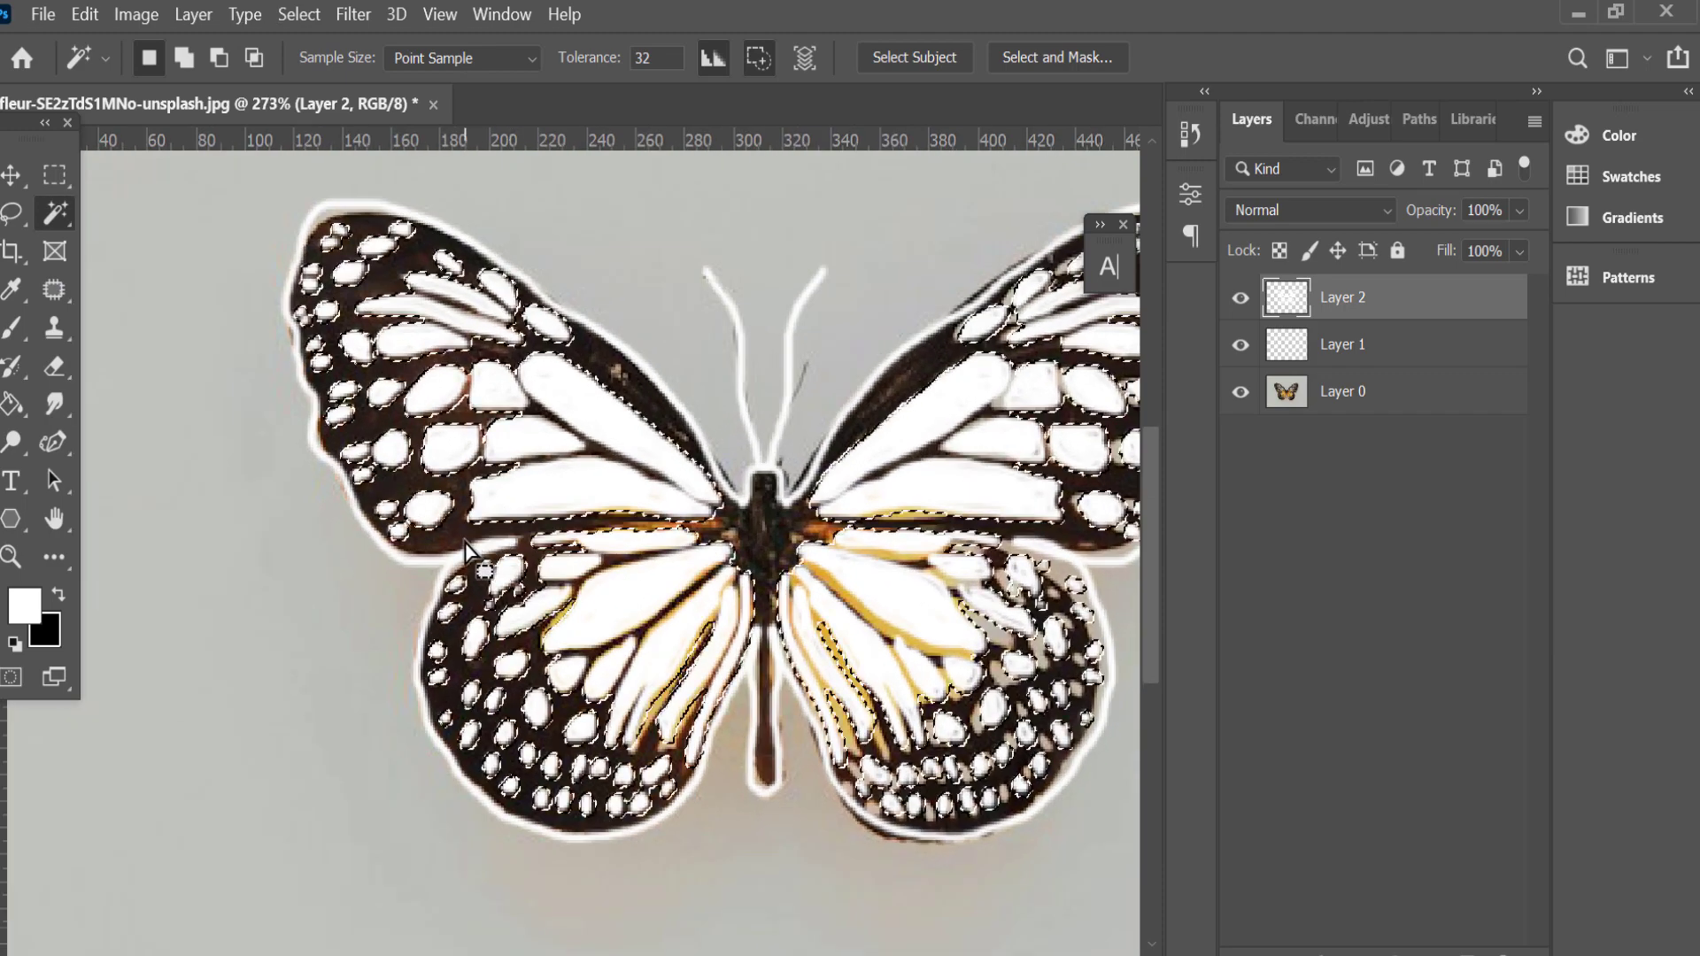
key(ctrl+d)
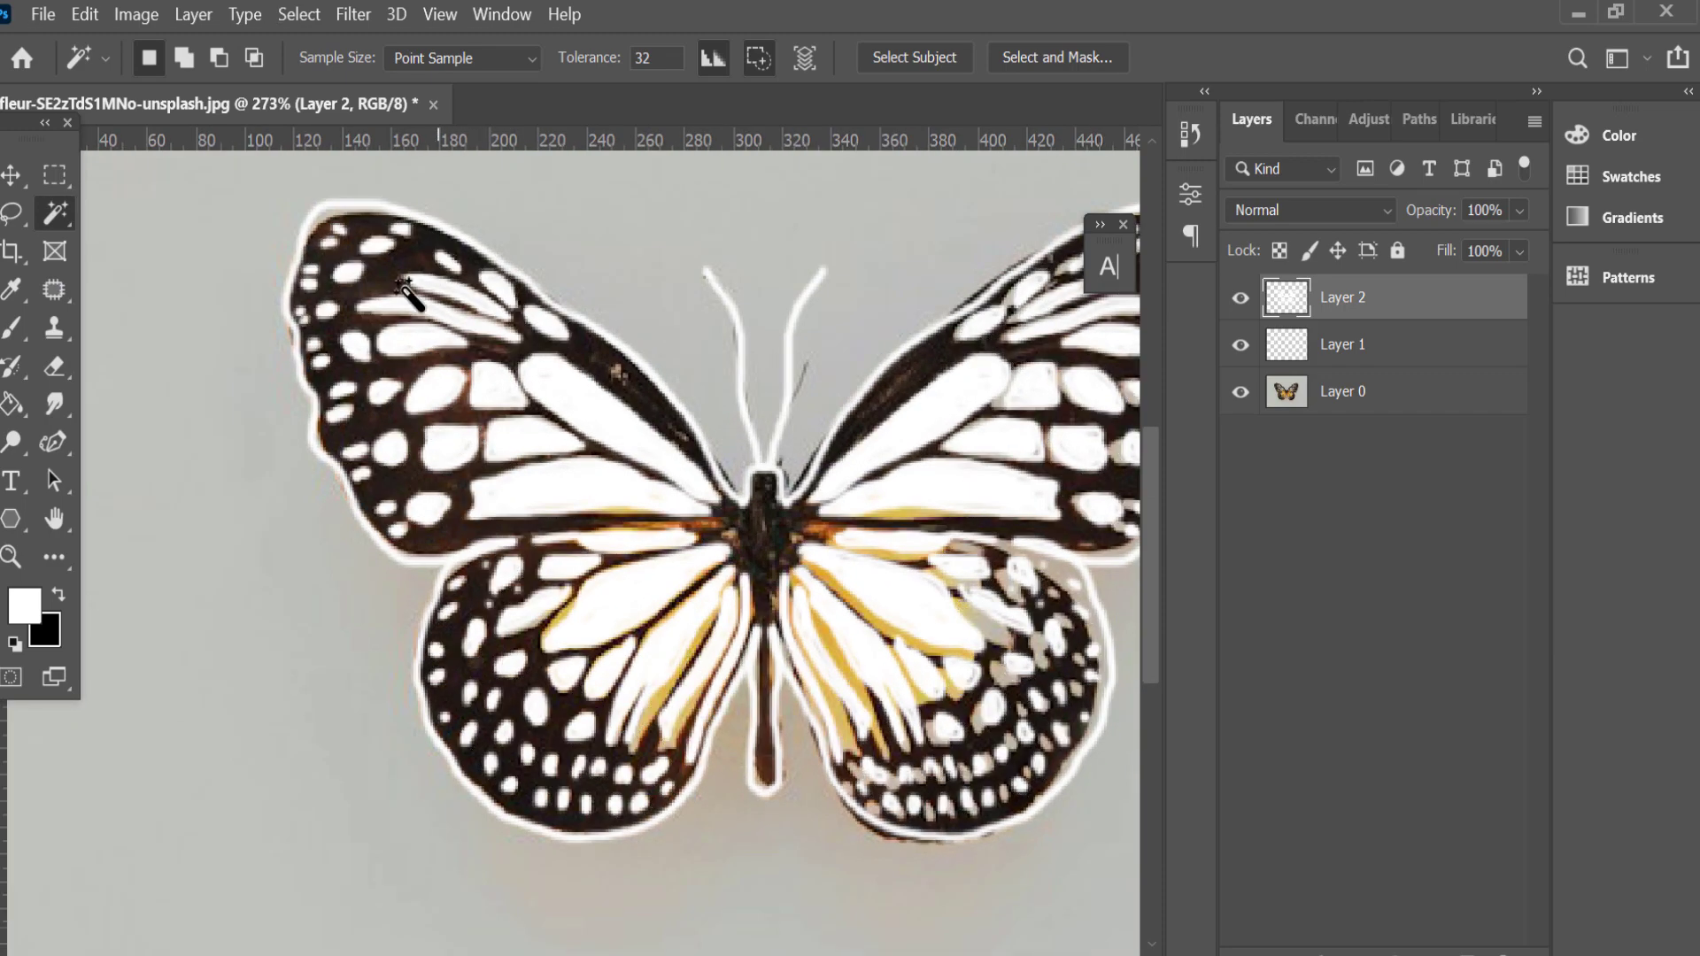
click(358, 206)
scroll(463, 399, down, 1)
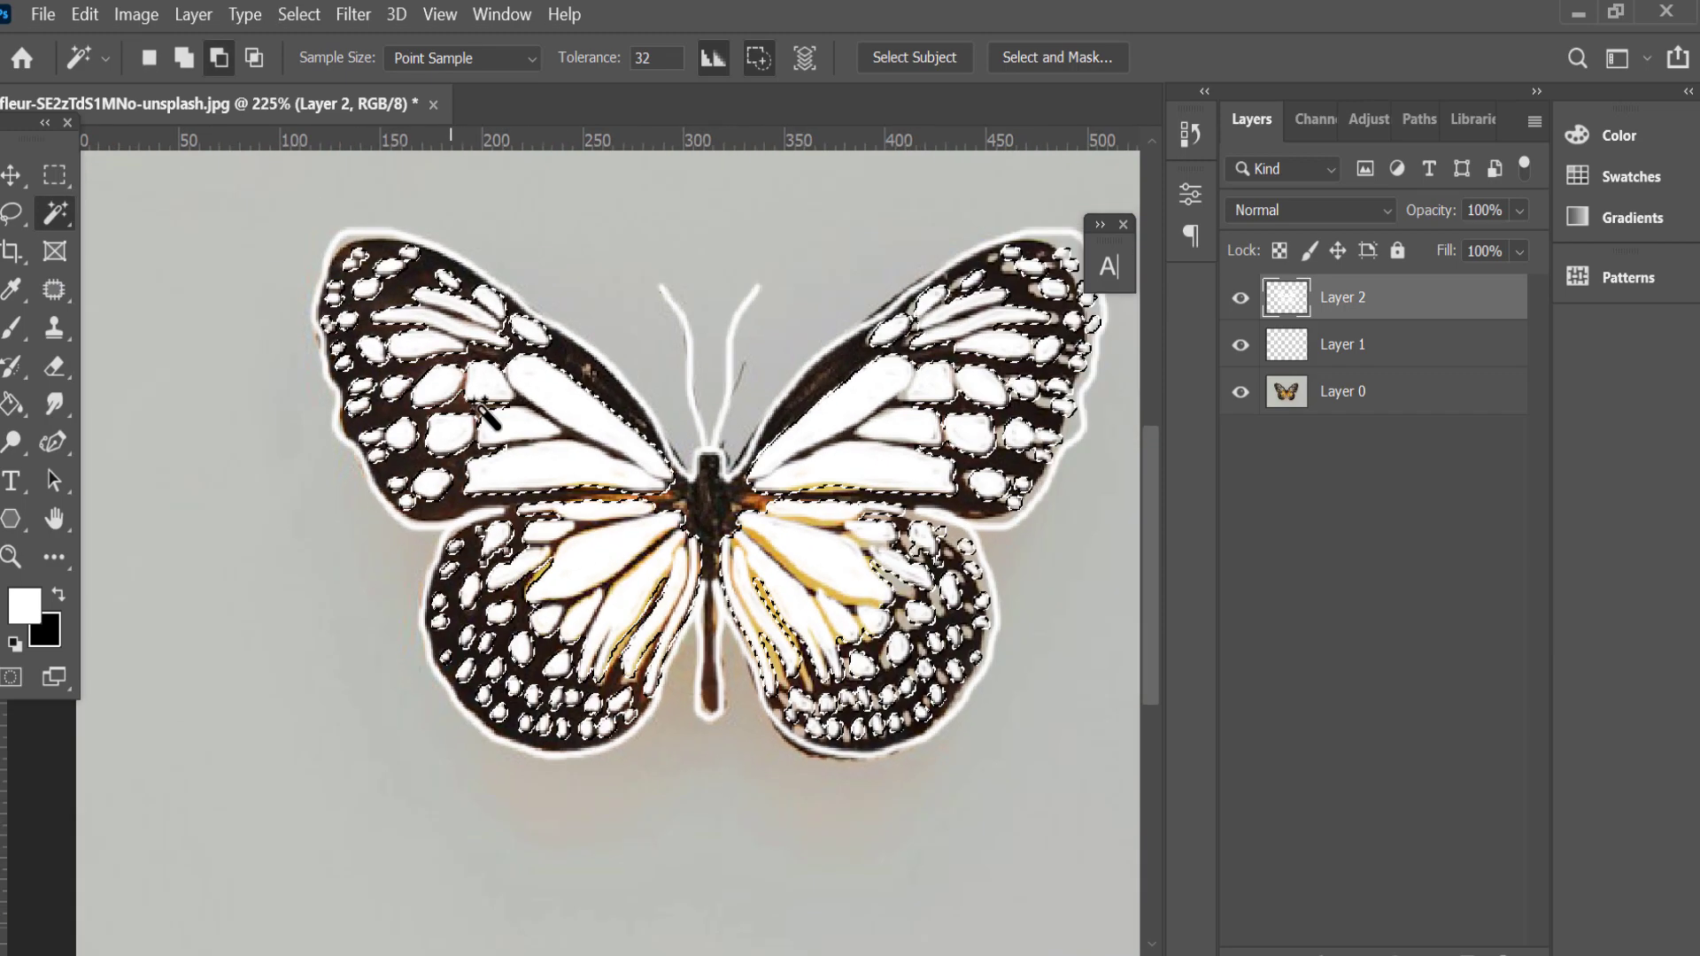
Hide the photo layer and fill a new layer with red dd6464.
click(1240, 391)
click(1315, 403)
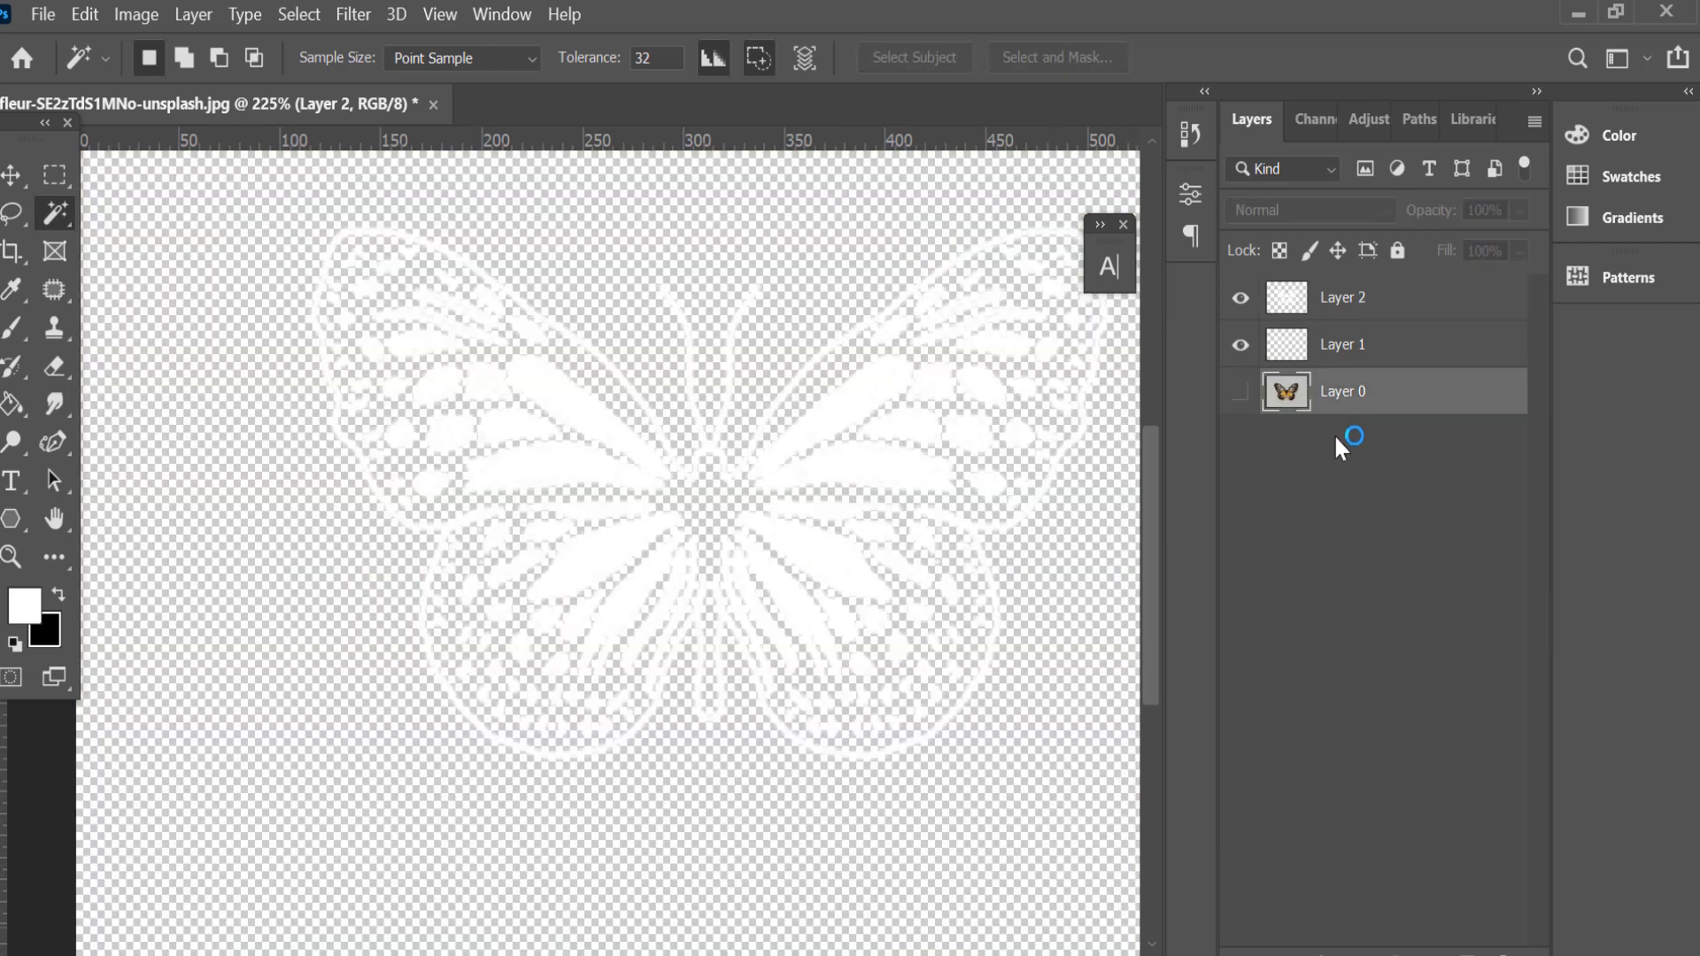
click(1463, 950)
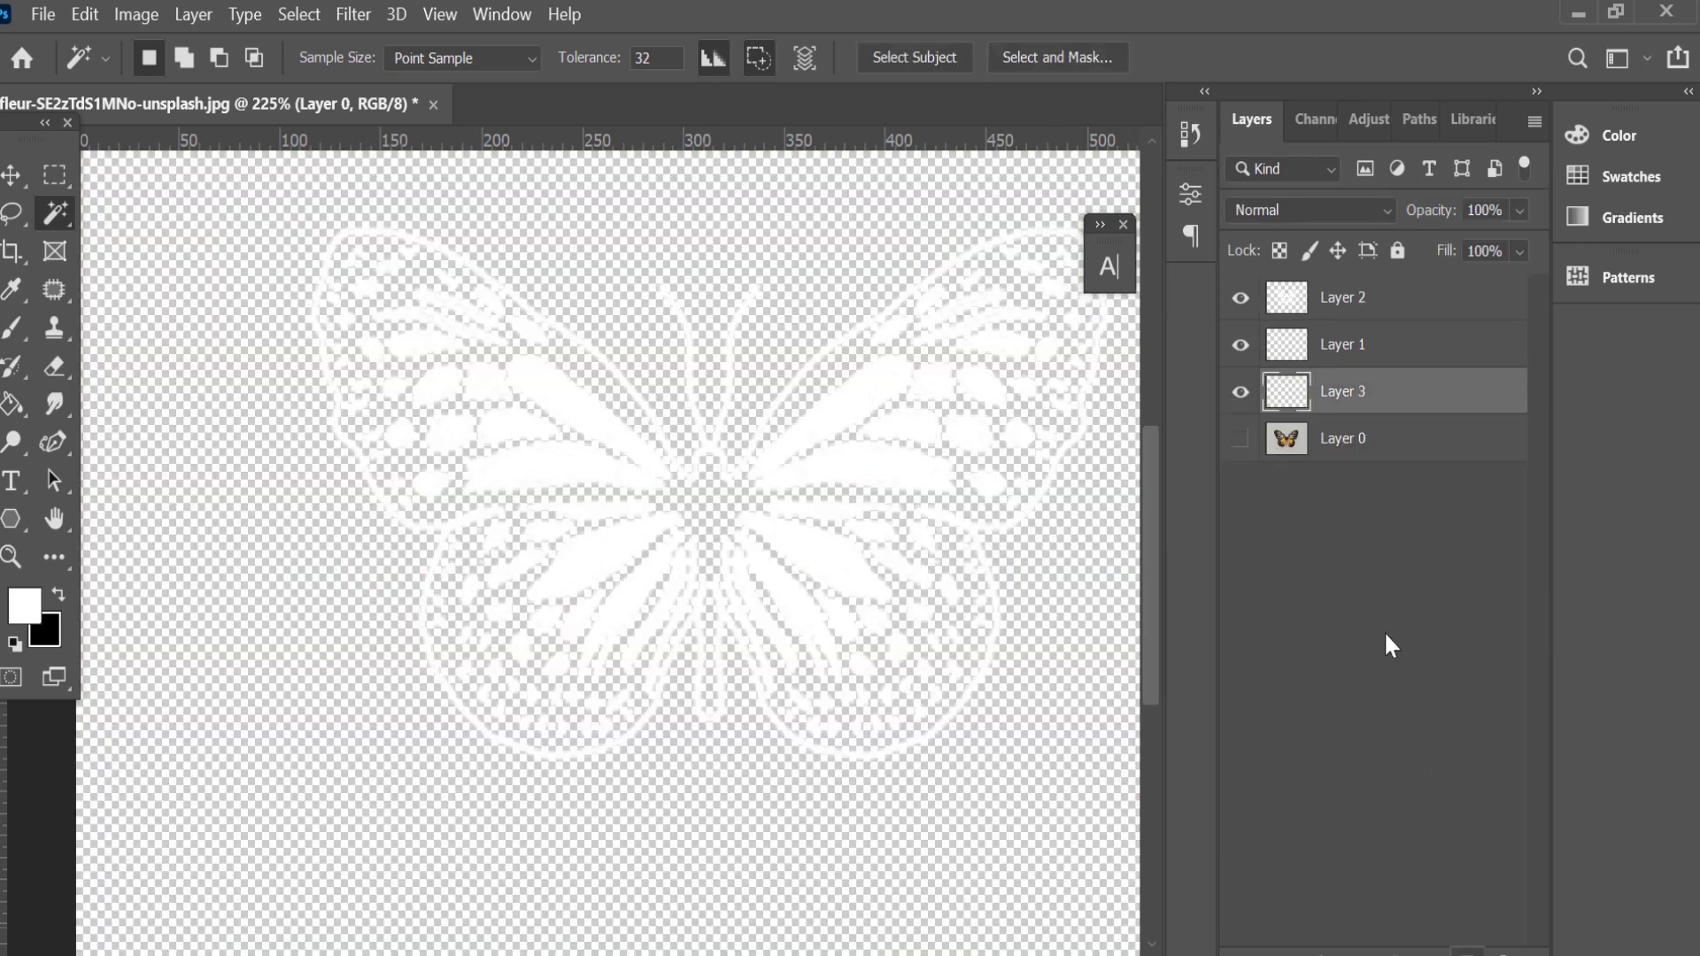
click(27, 606)
text(dd6464)
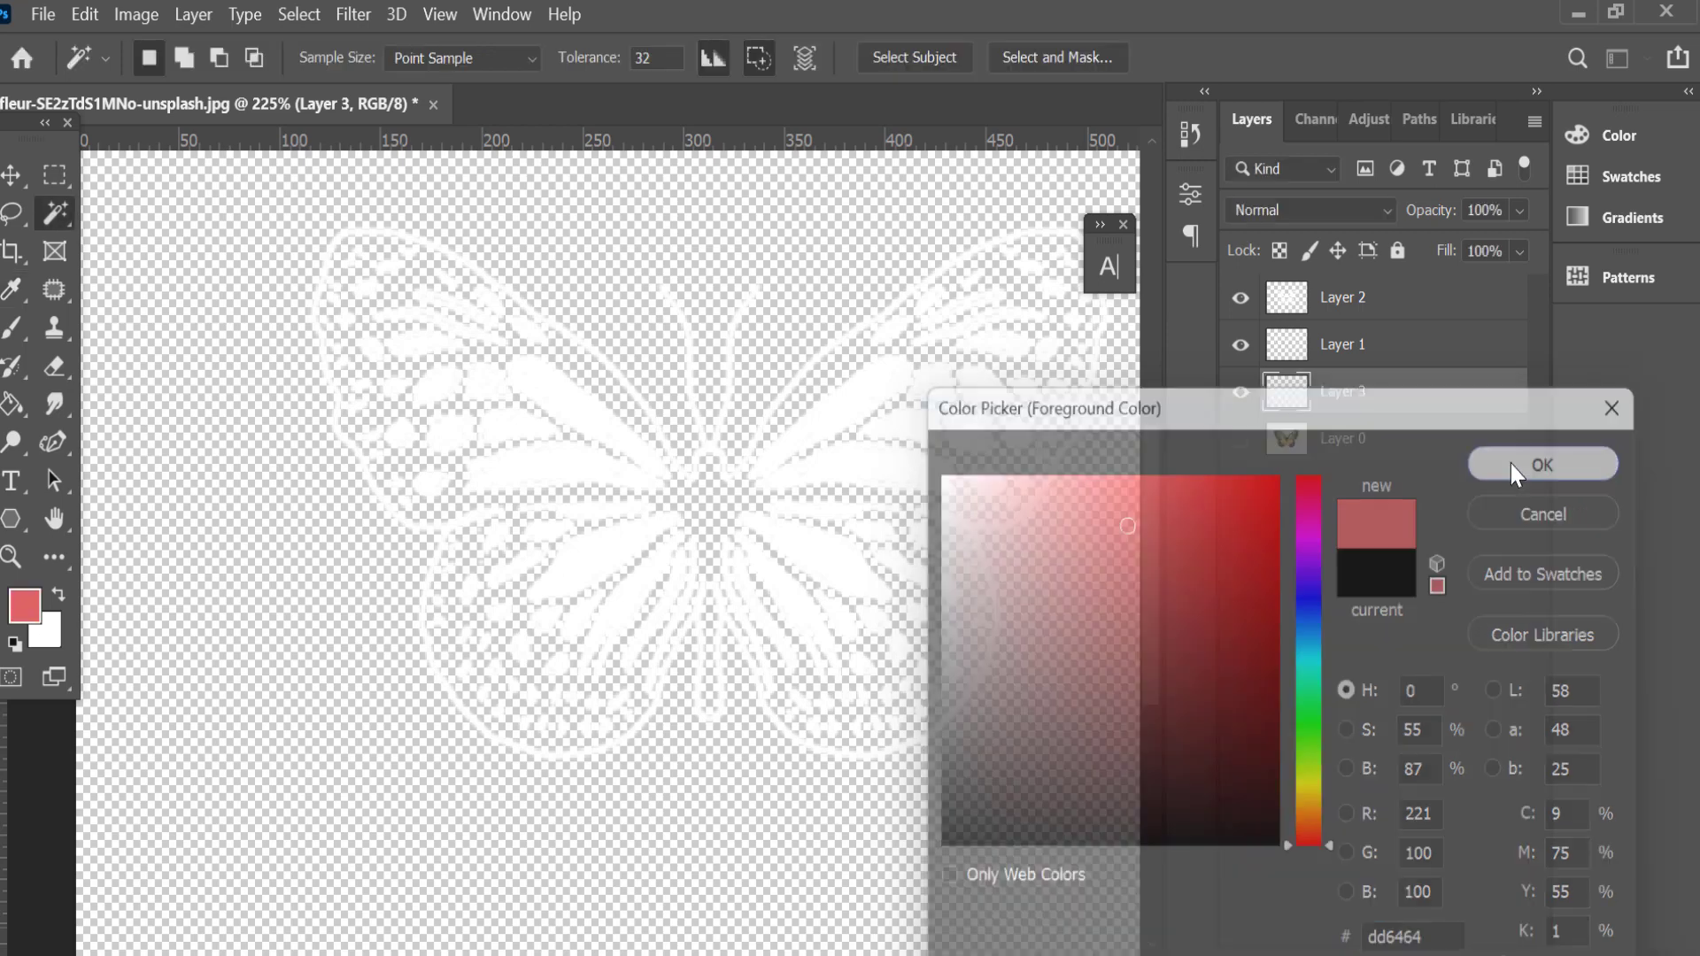
click(1511, 462)
key(alt+BackSpace)
Zoom in and make Layer 2 the active layer.
key(ctrl+plus)
click(1306, 299)
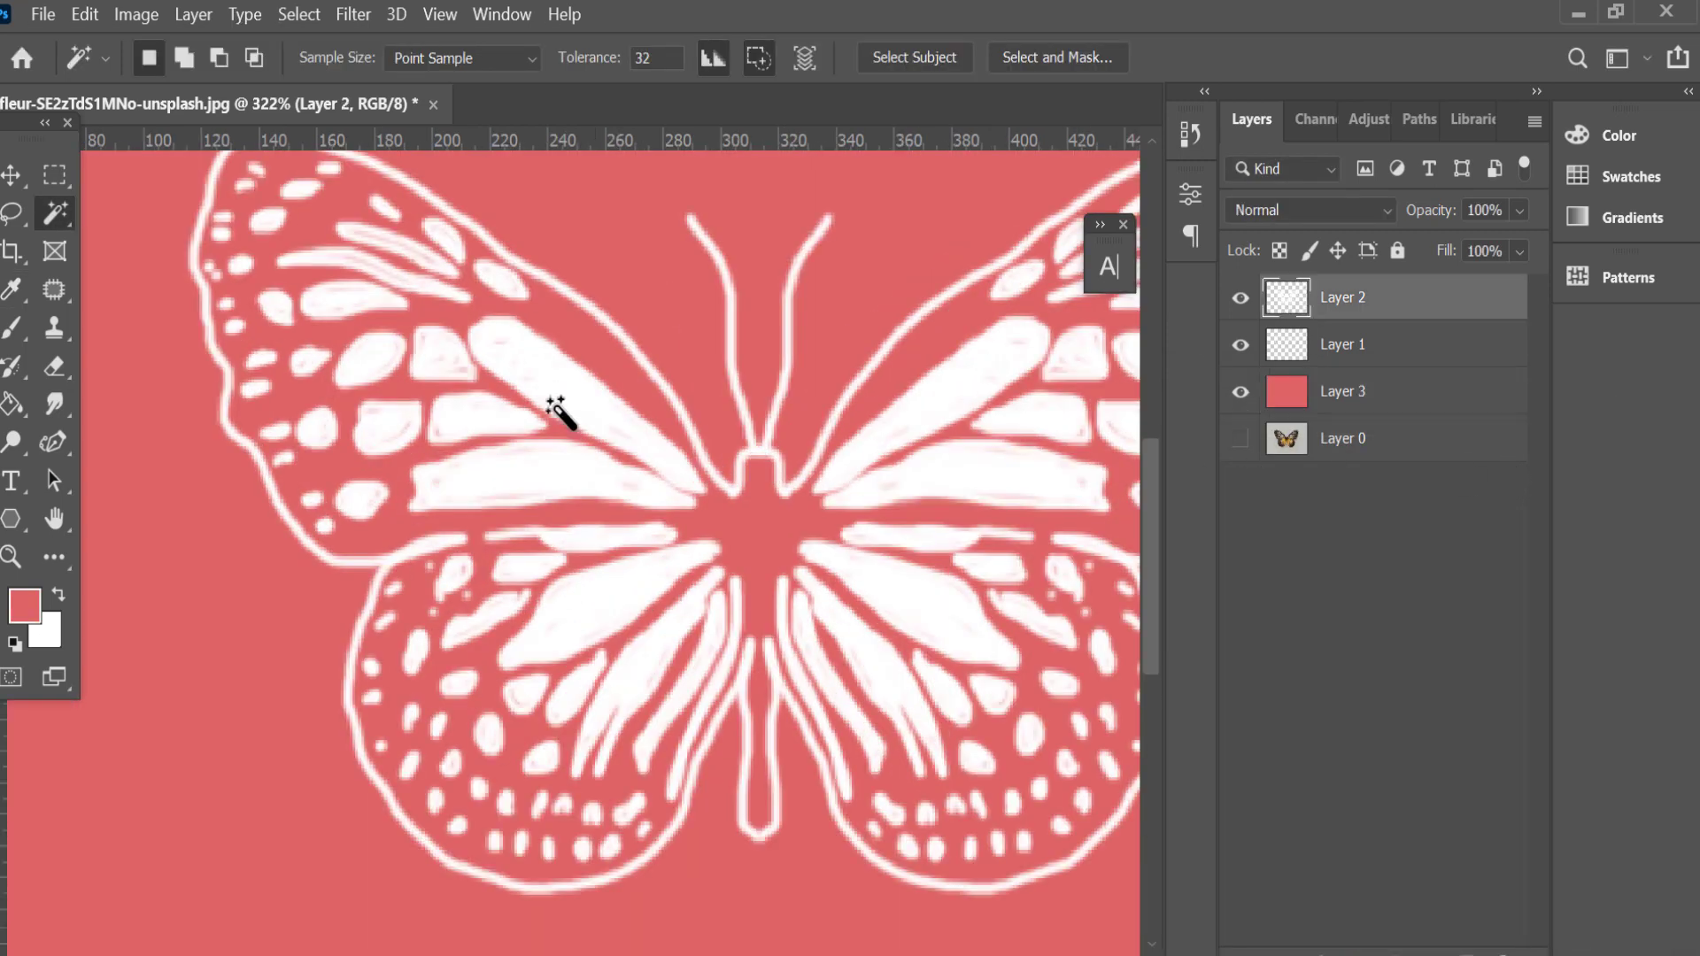
scroll(585, 425, down, 1)
Select the white wing spots, test a black fill, then clear it and deselect.
click(611, 430)
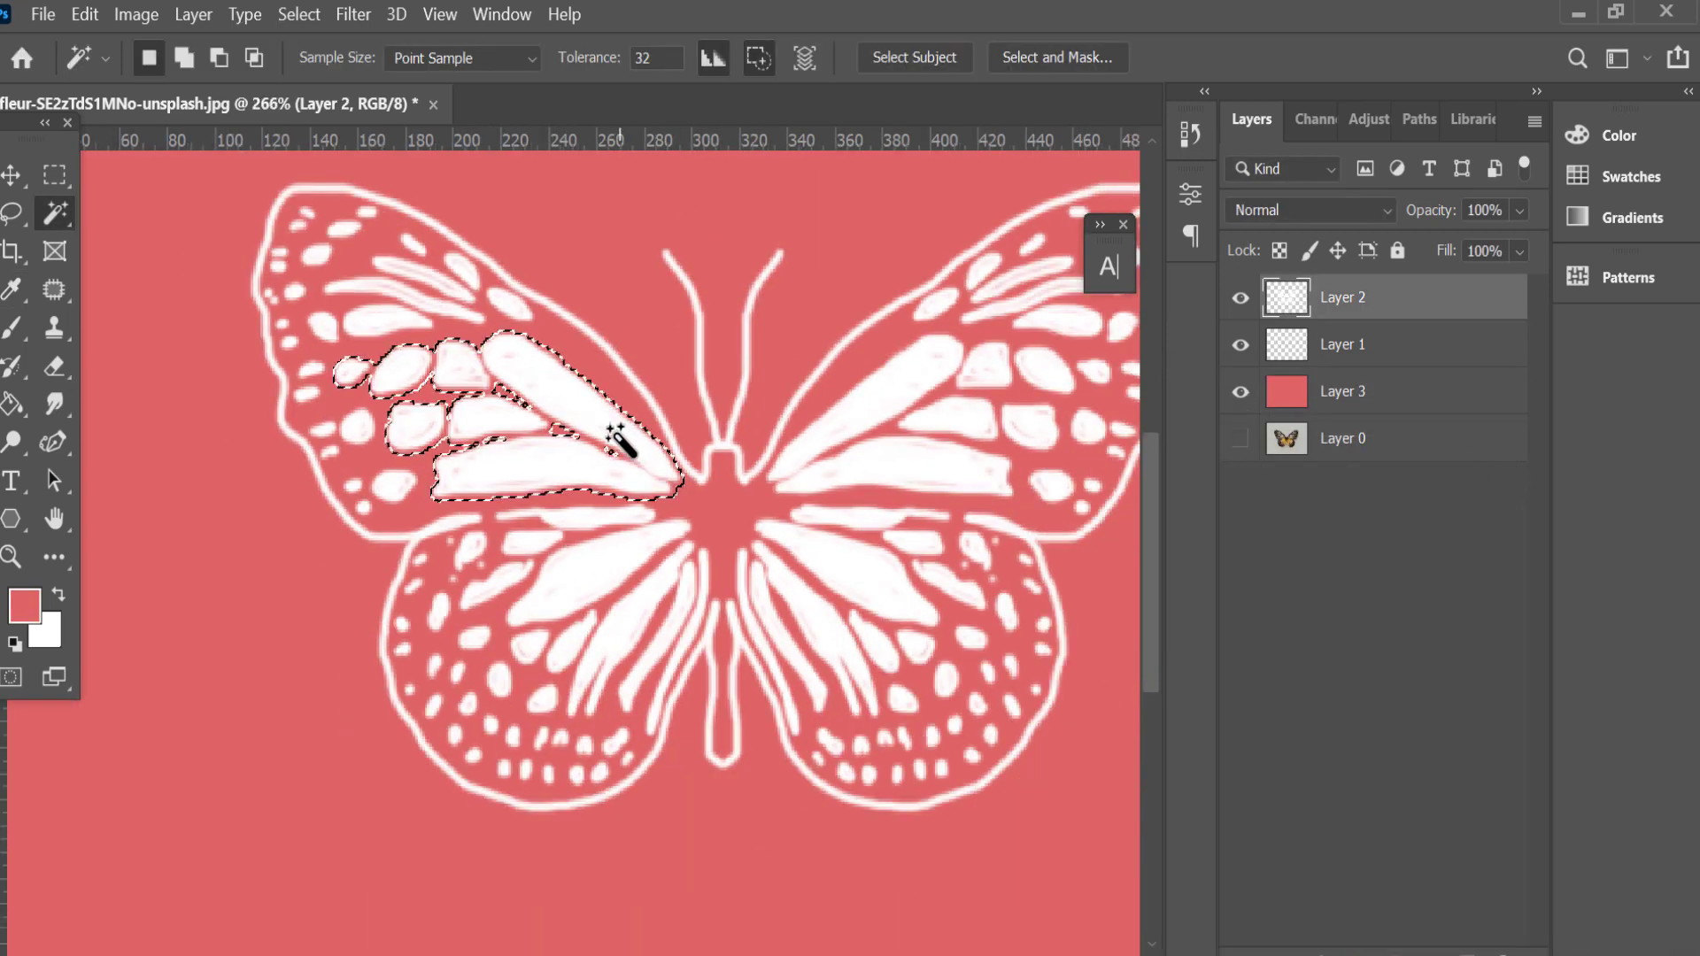
click(693, 510)
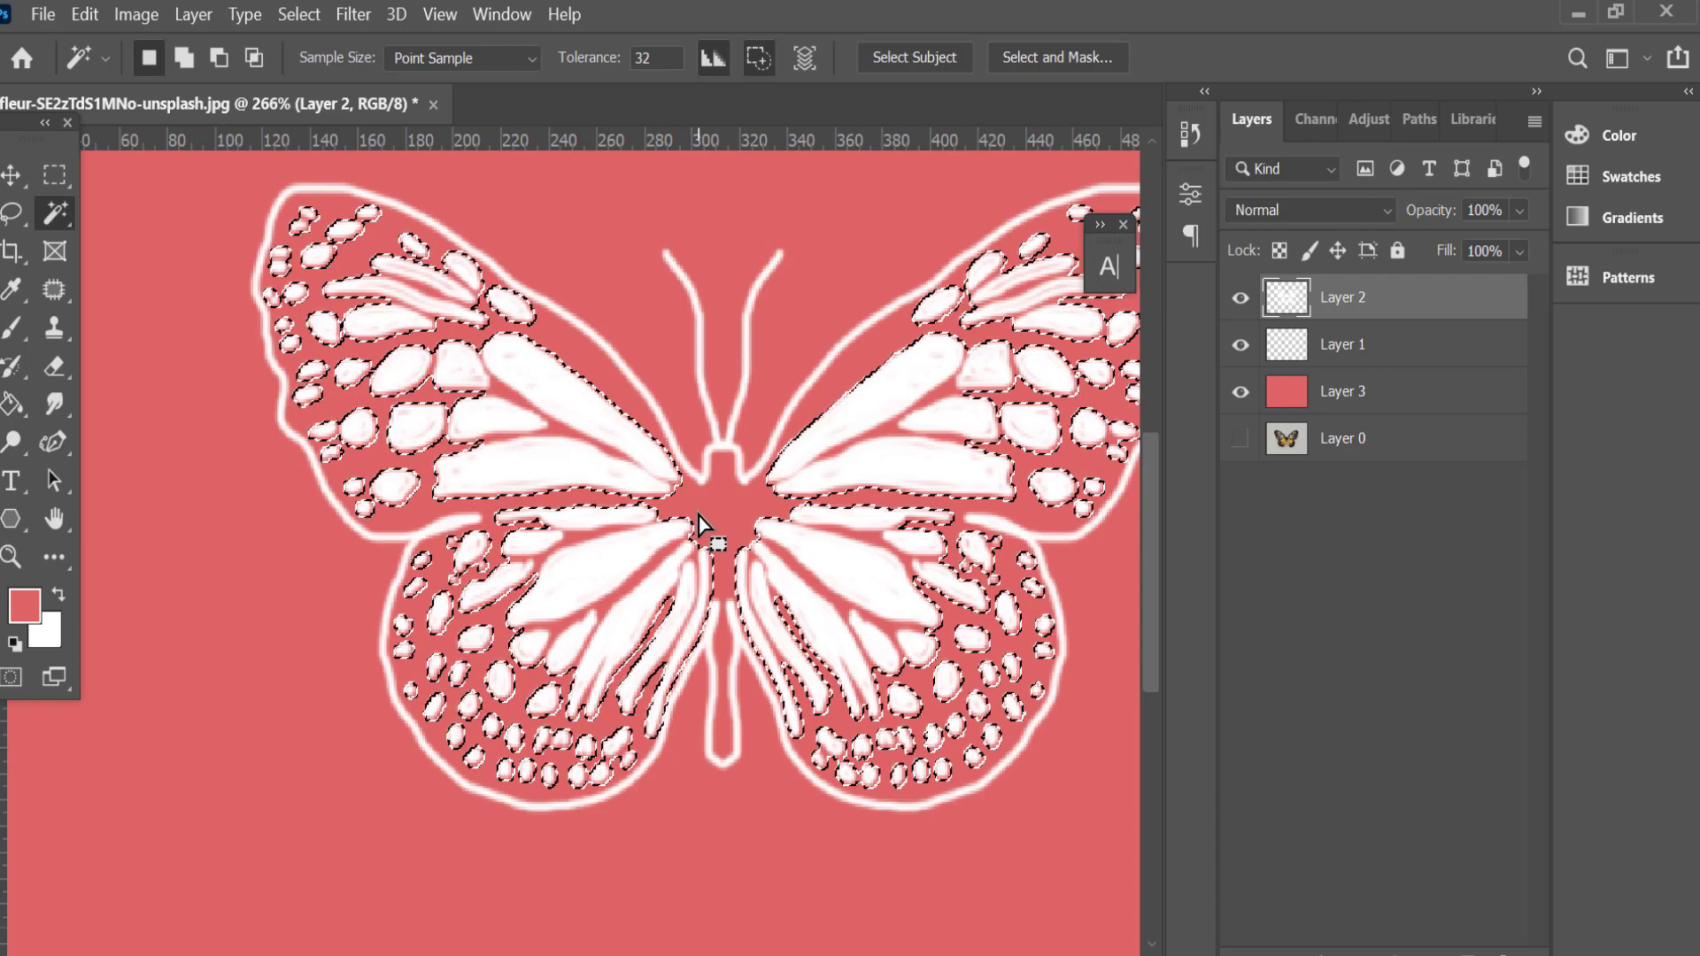
click(13, 641)
key(alt+BackSpace)
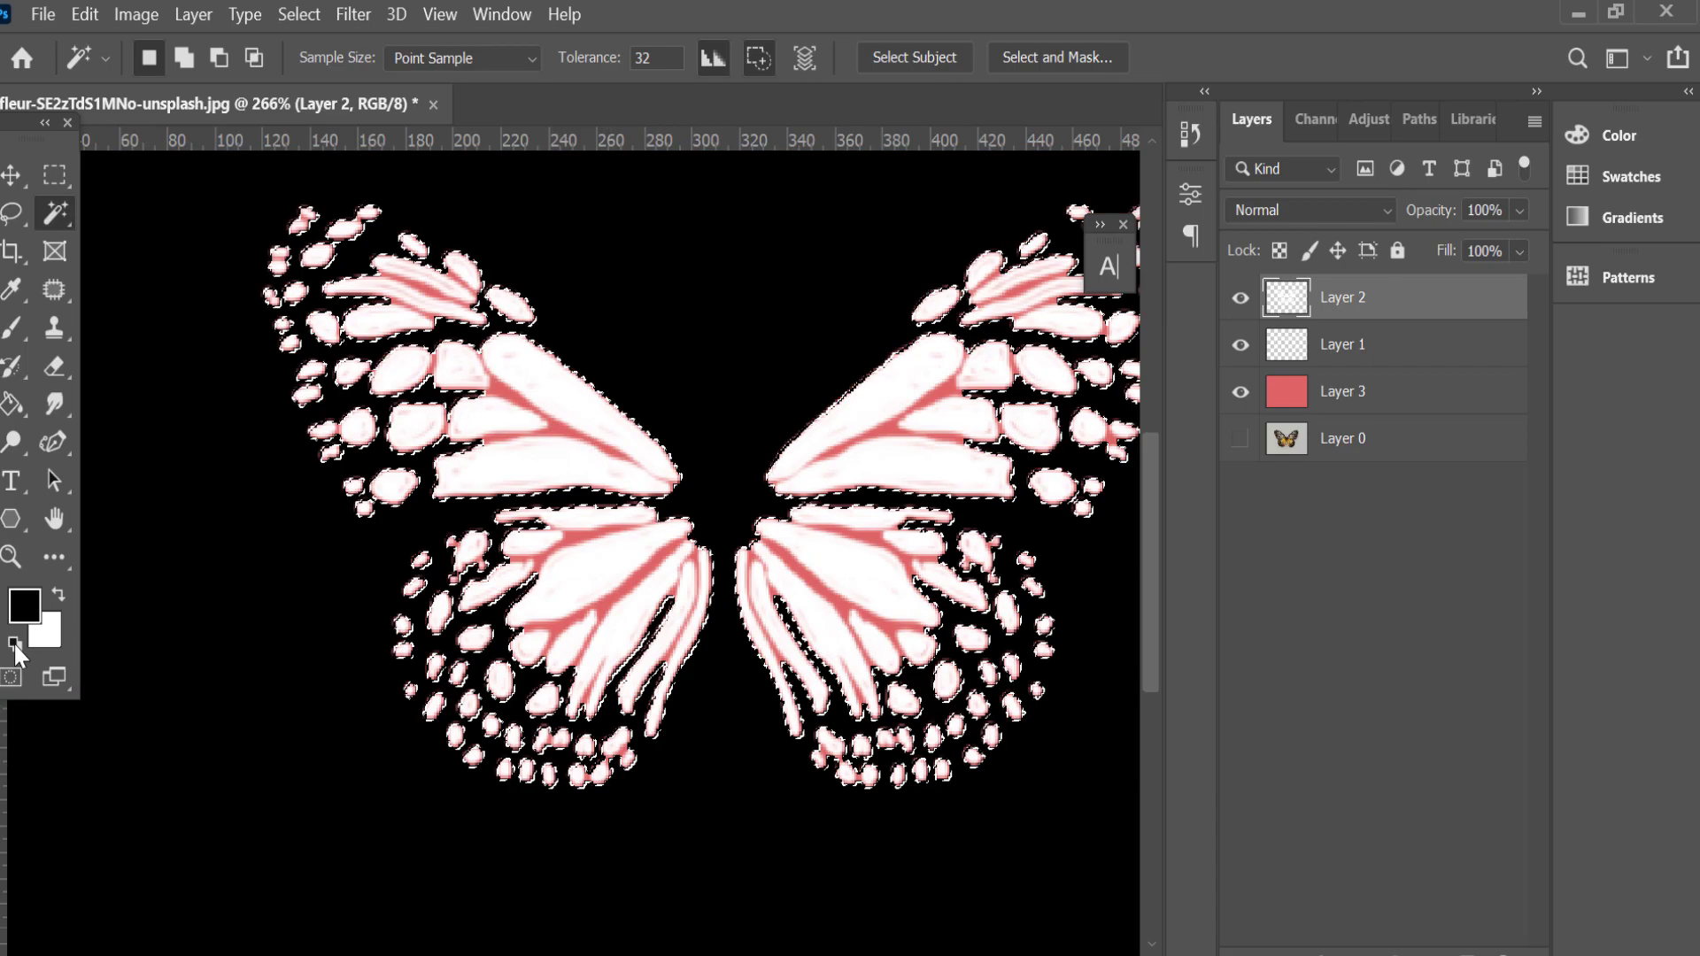
key(Delete)
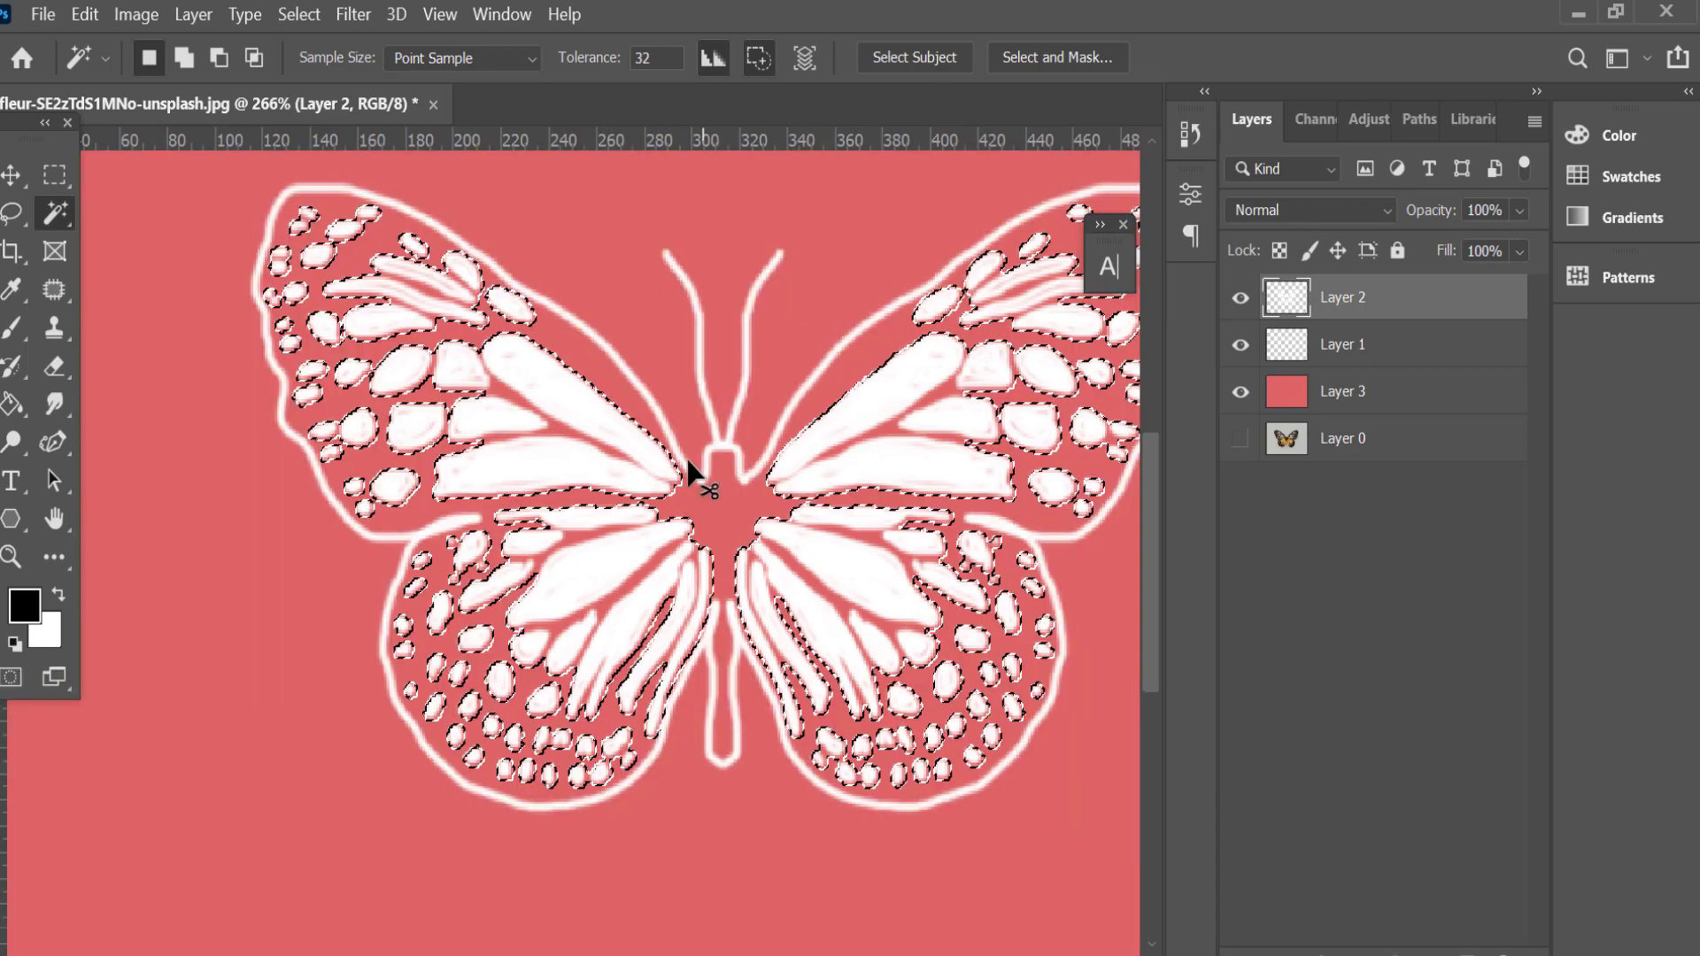
key(ctrl+d)
Select the butterfly shape on Layer 1 and sample dark brown from the photo's wings.
click(1257, 350)
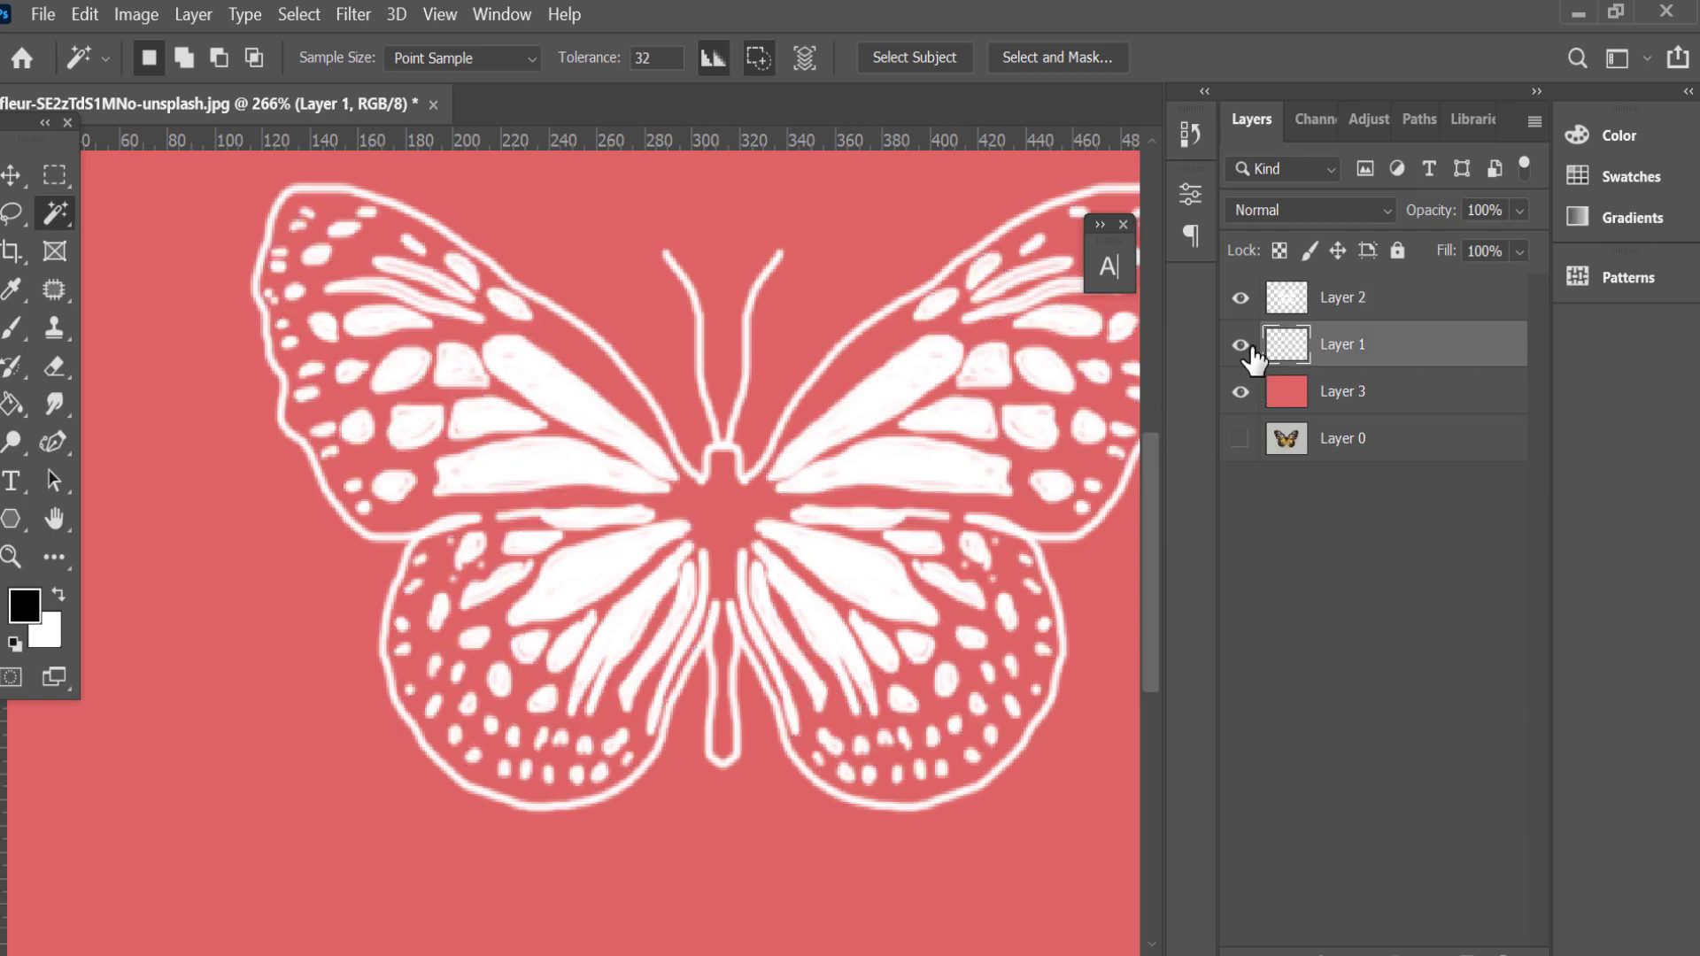
click(1241, 344)
click(823, 403)
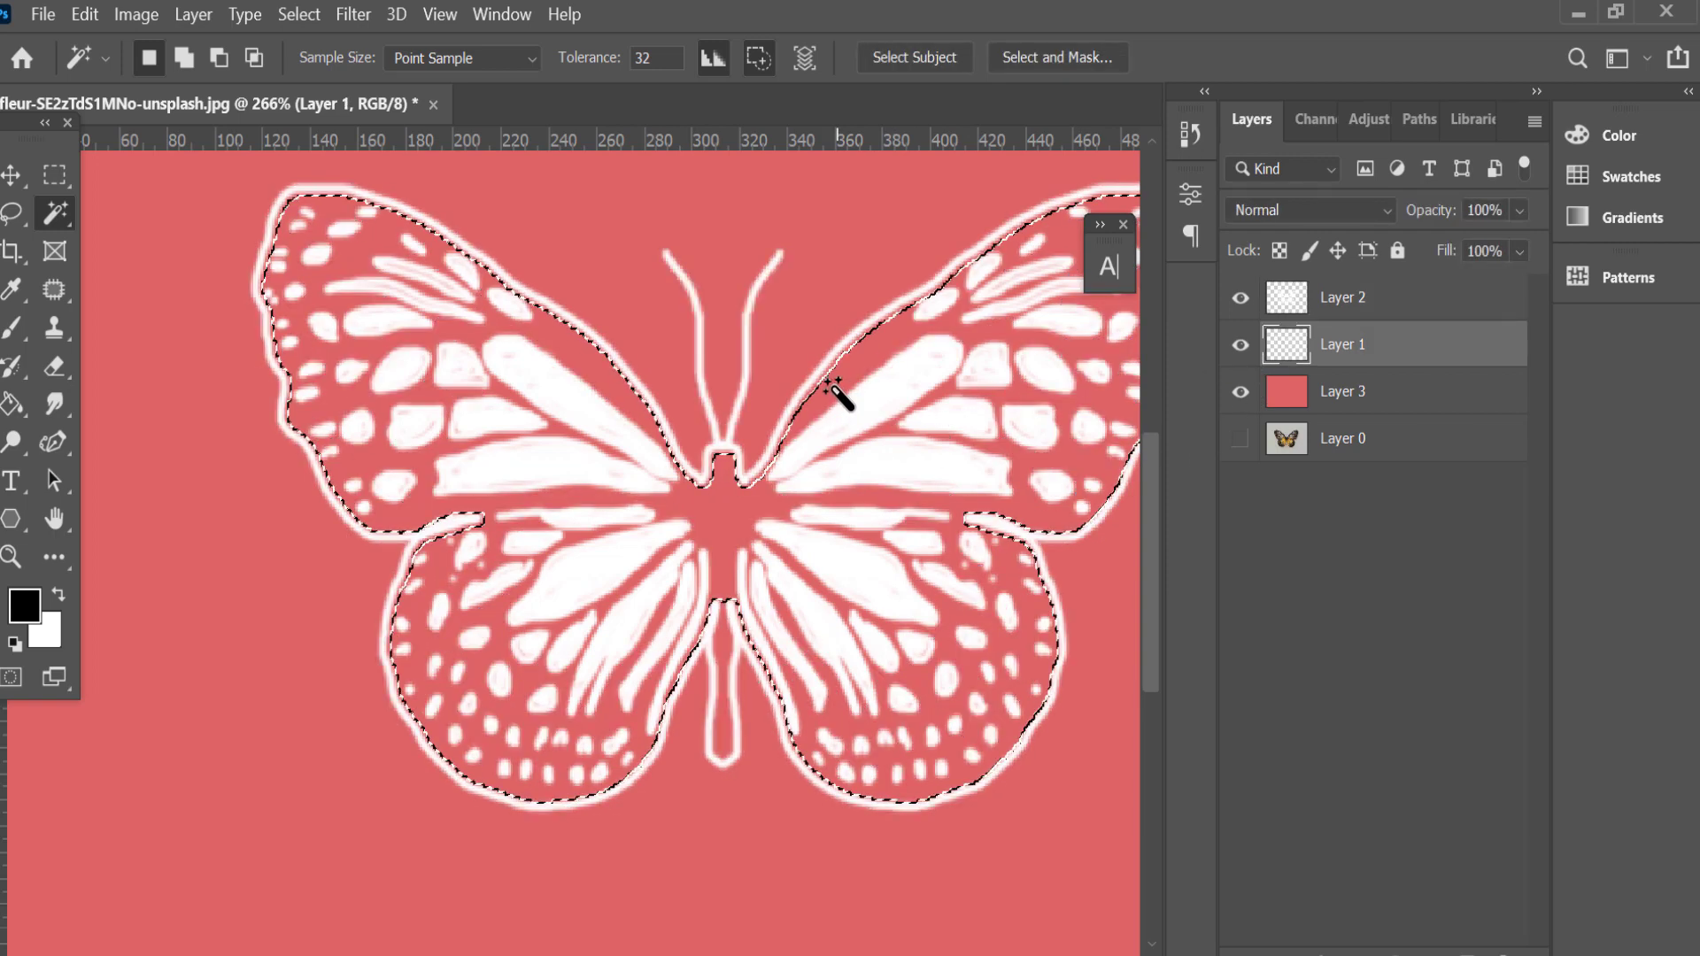
click(1240, 439)
click(1241, 391)
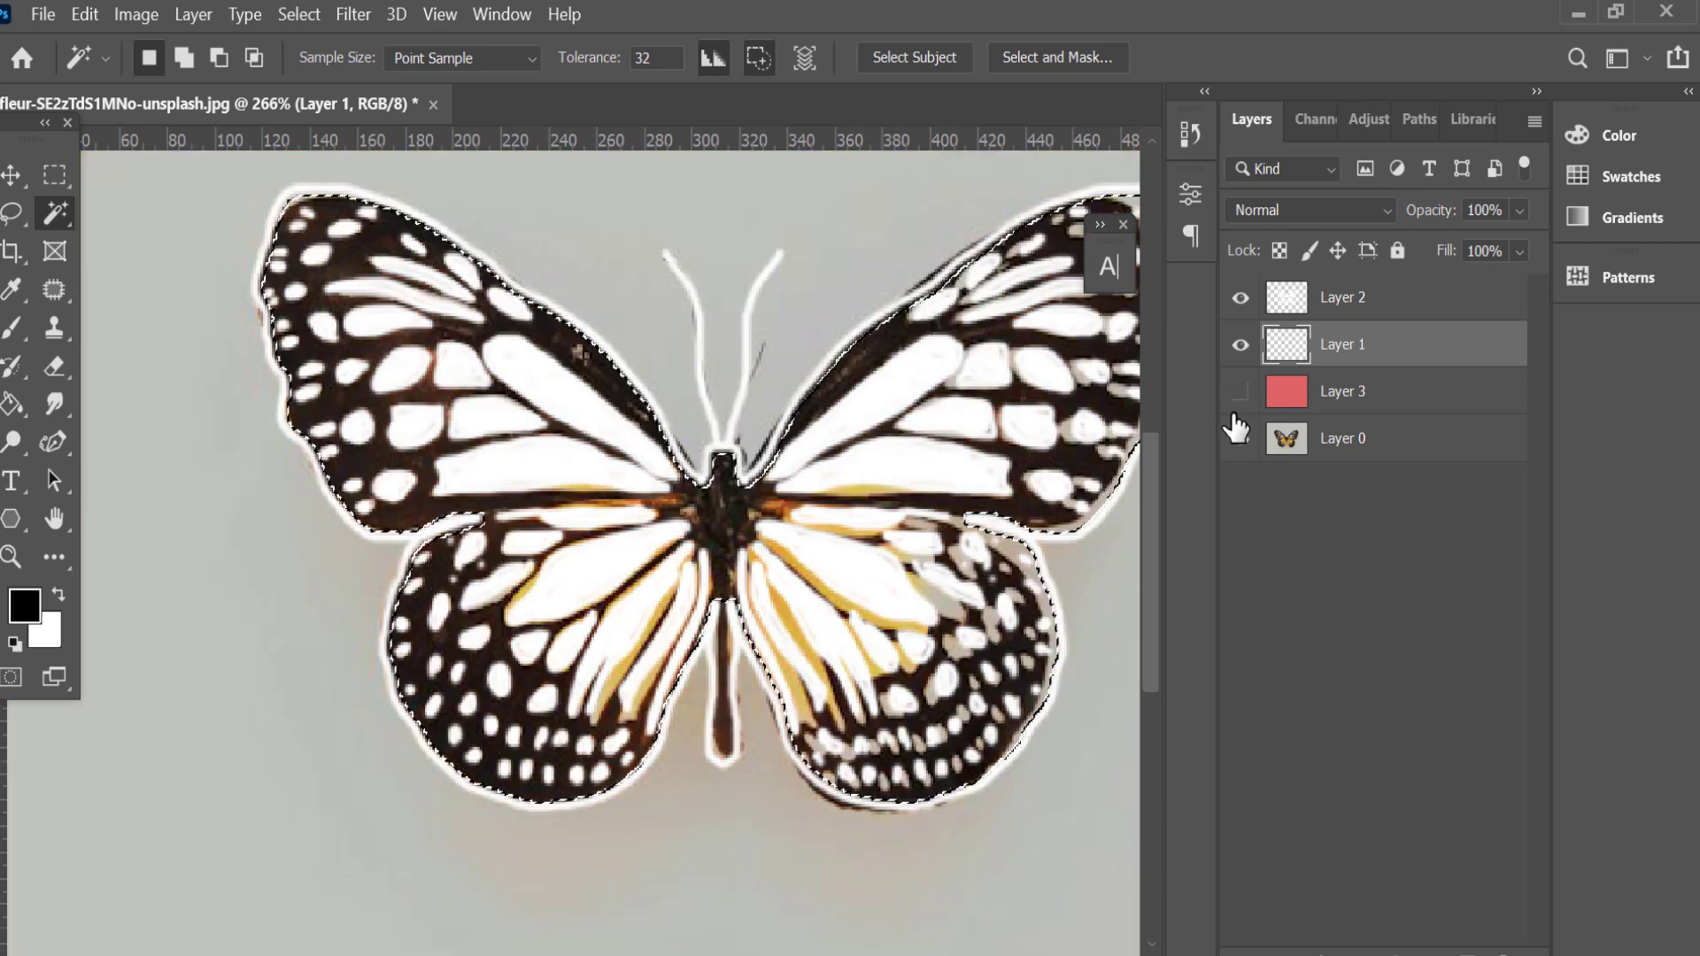
key(i)
click(327, 346)
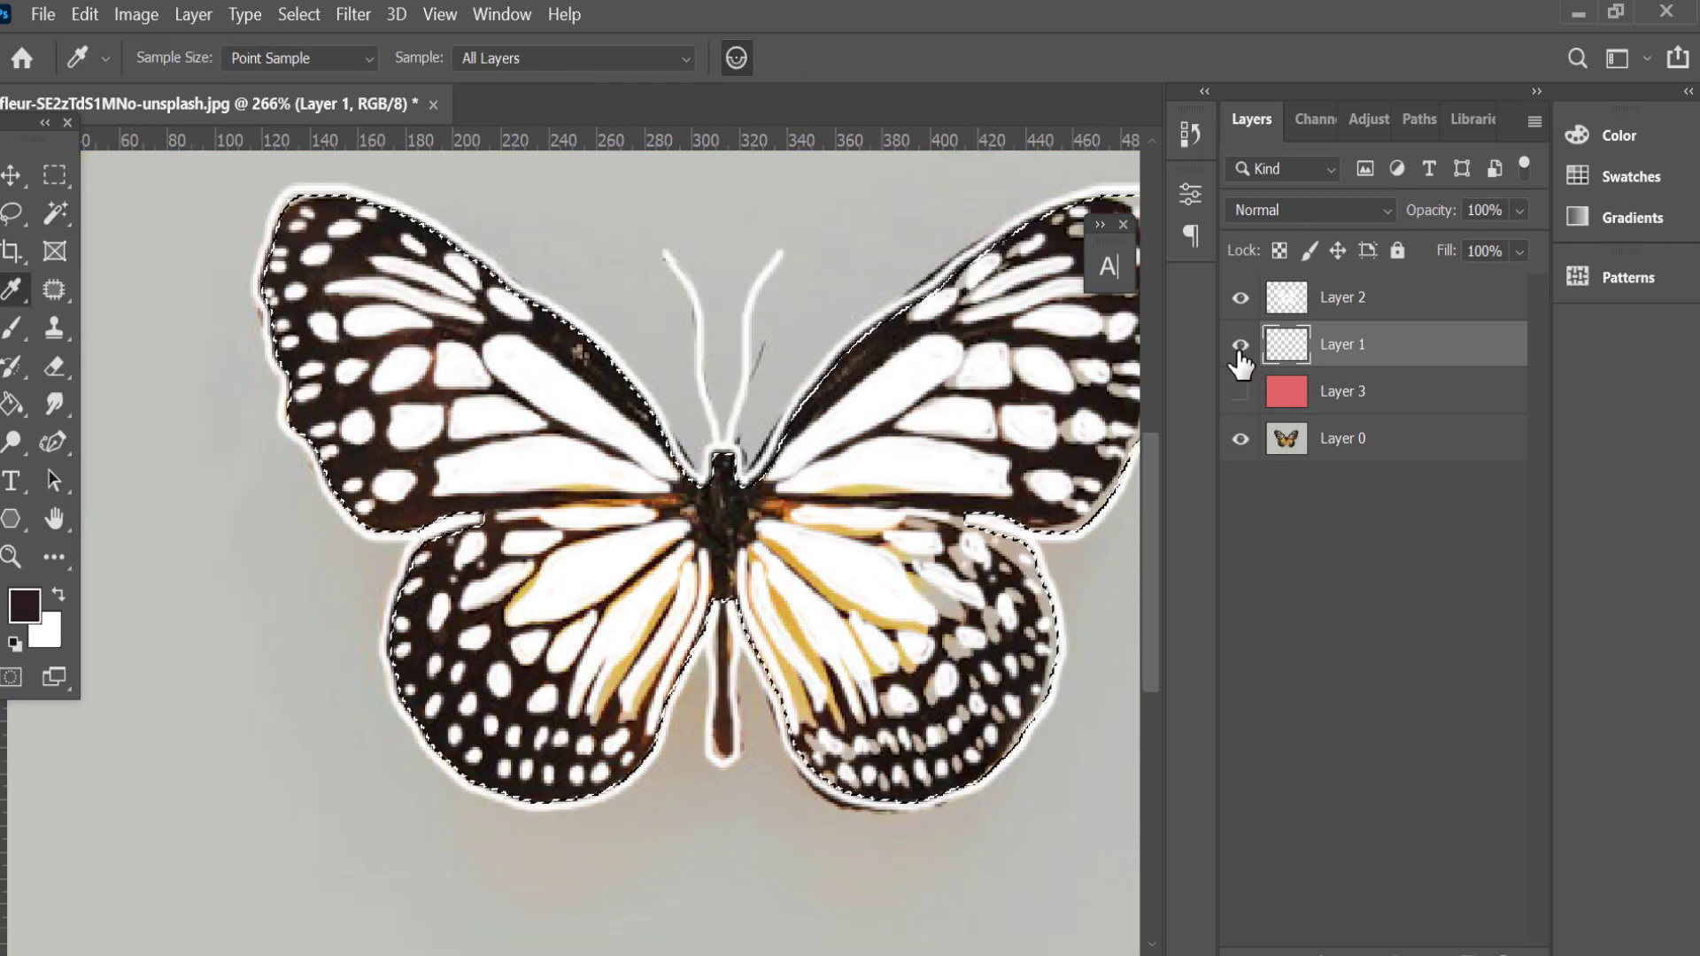
click(1241, 438)
Fill the butterfly, outline and antennae with dark brown, then deselect.
click(55, 213)
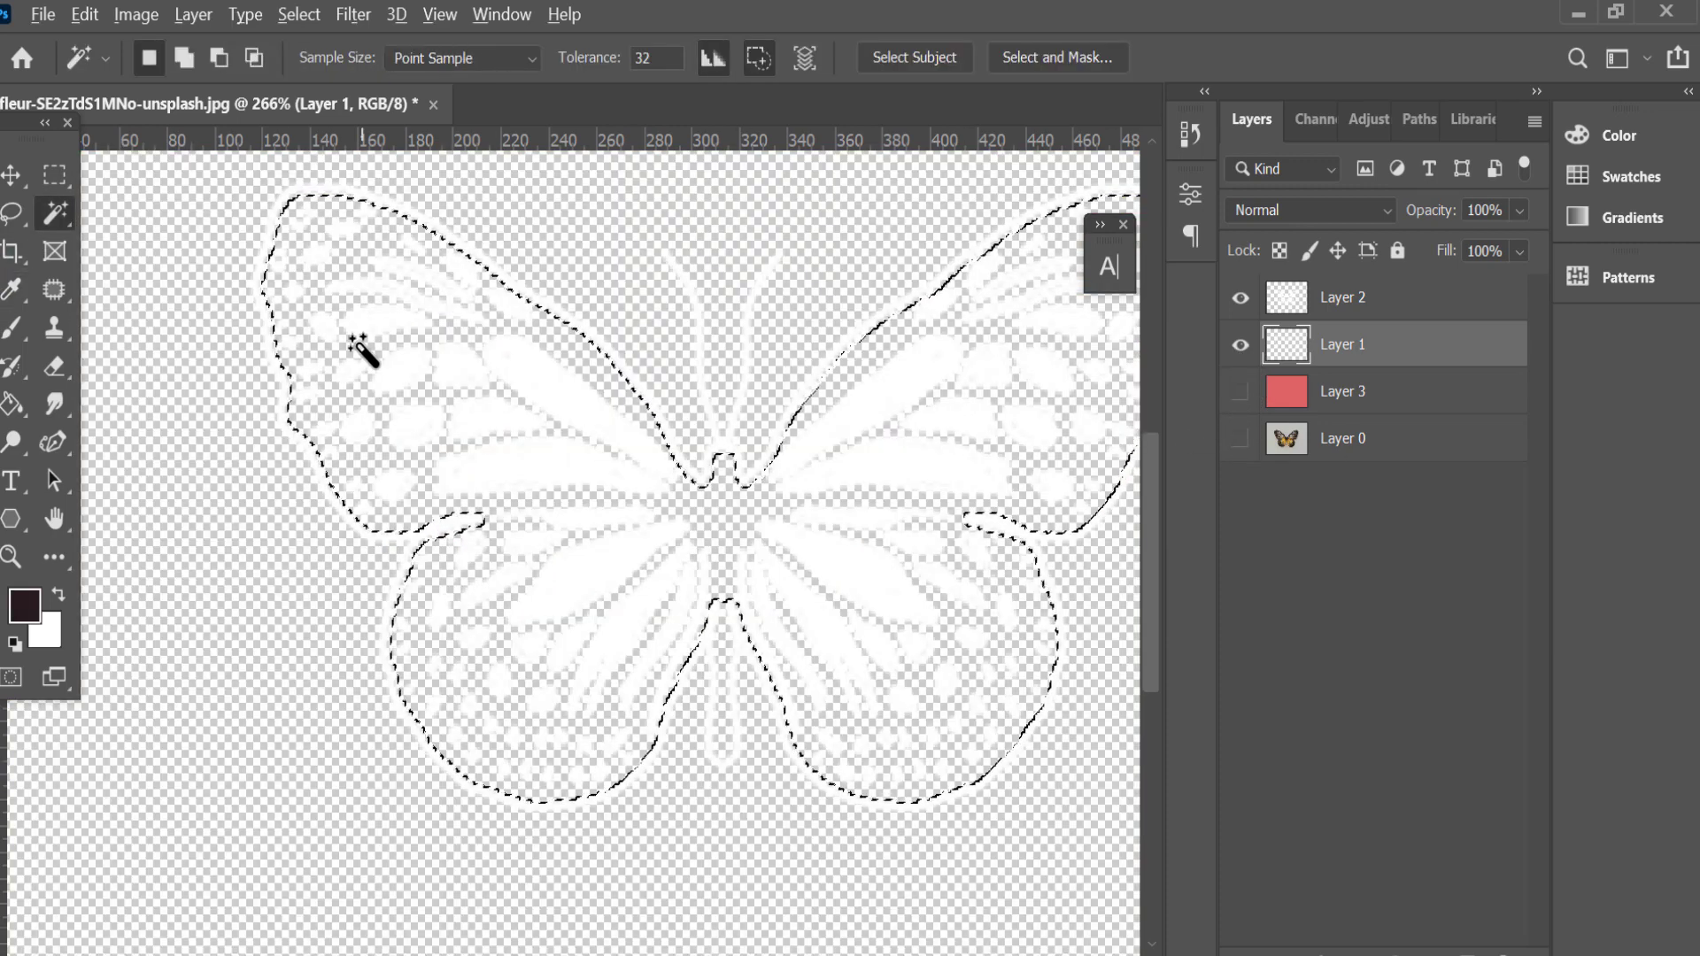
key(alt+BackSpace)
click(339, 203)
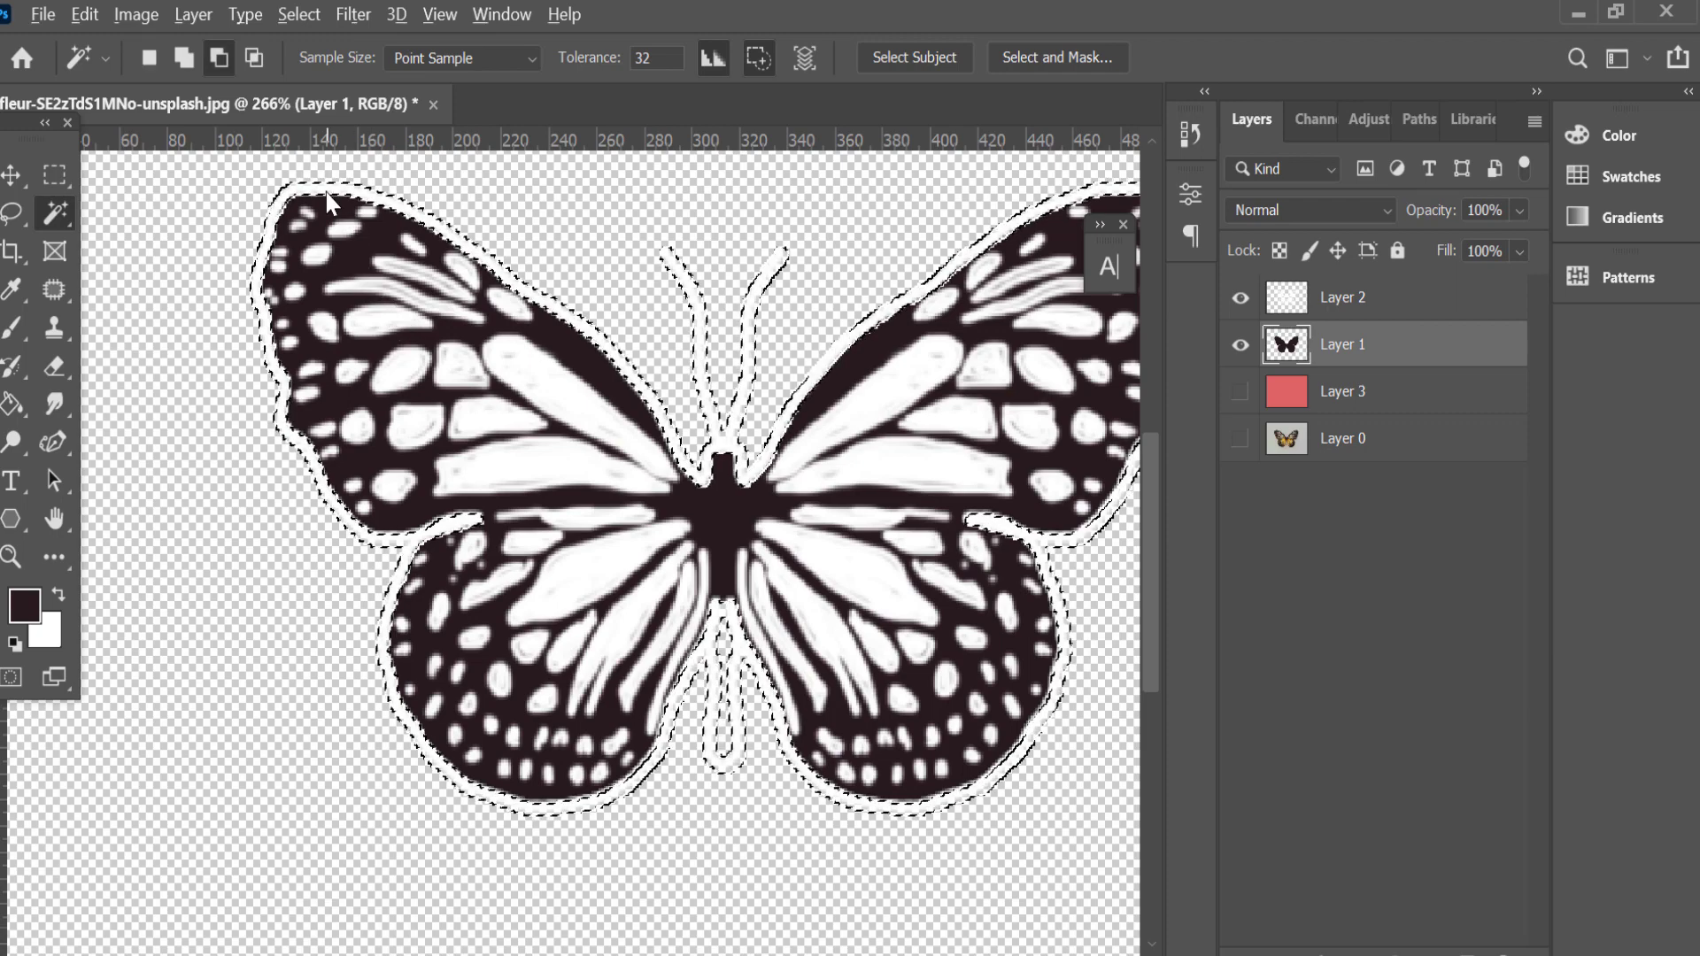
key(alt+BackSpace)
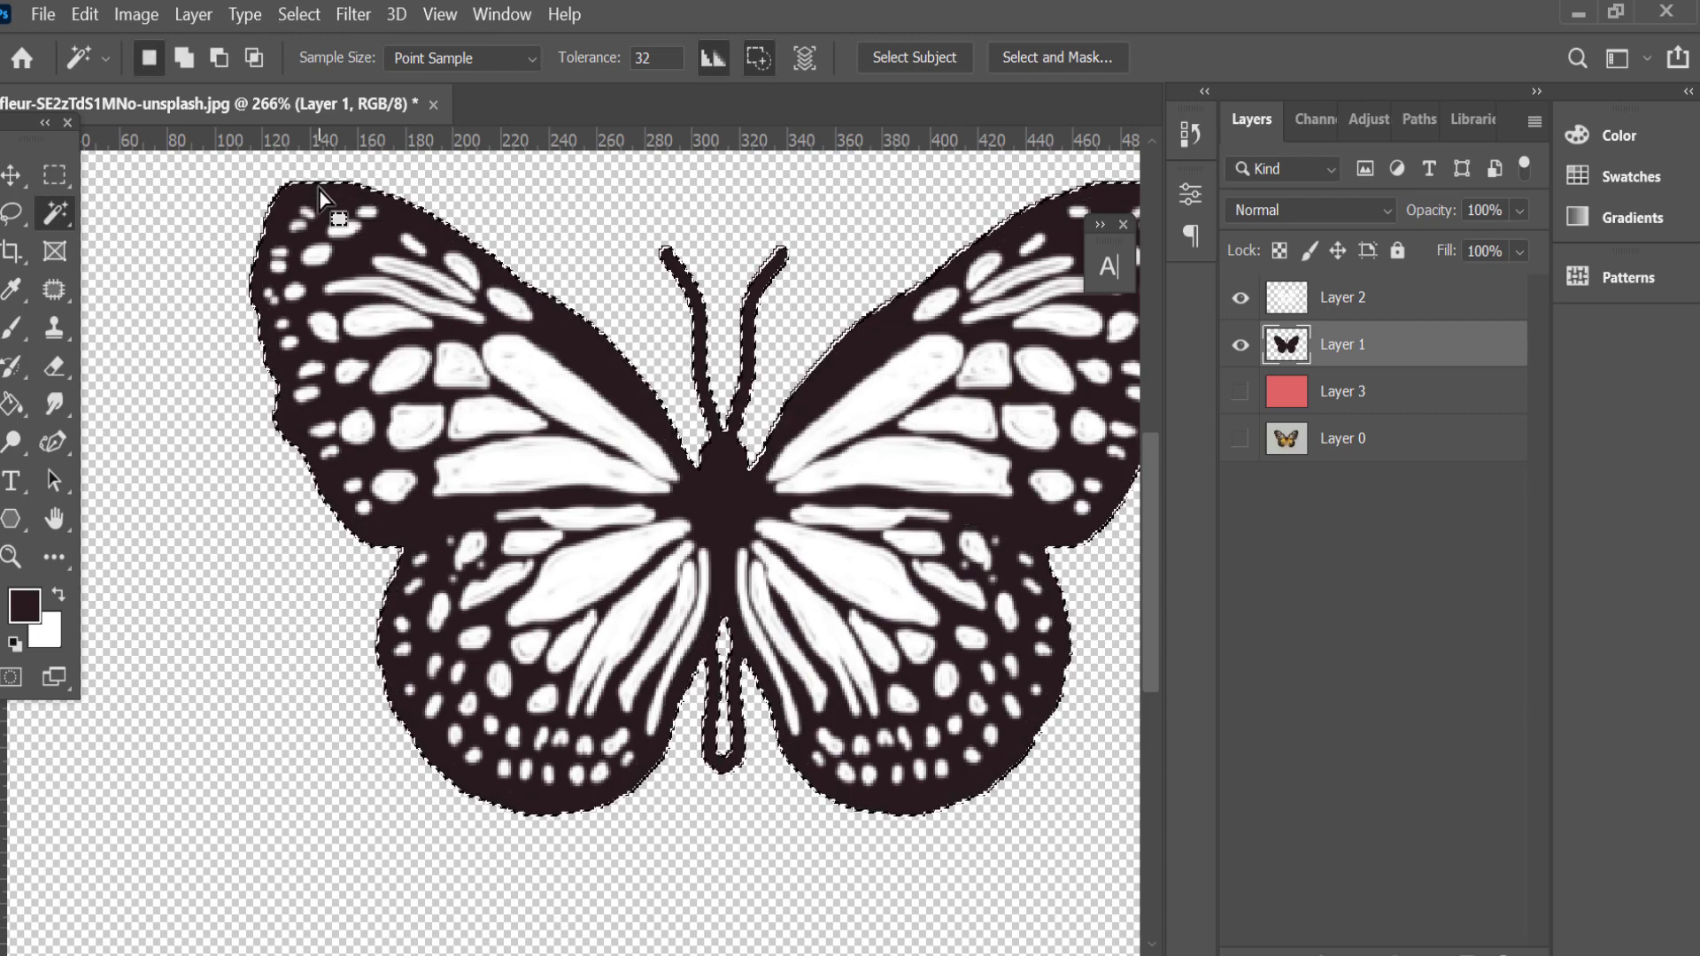
key(ctrl+d)
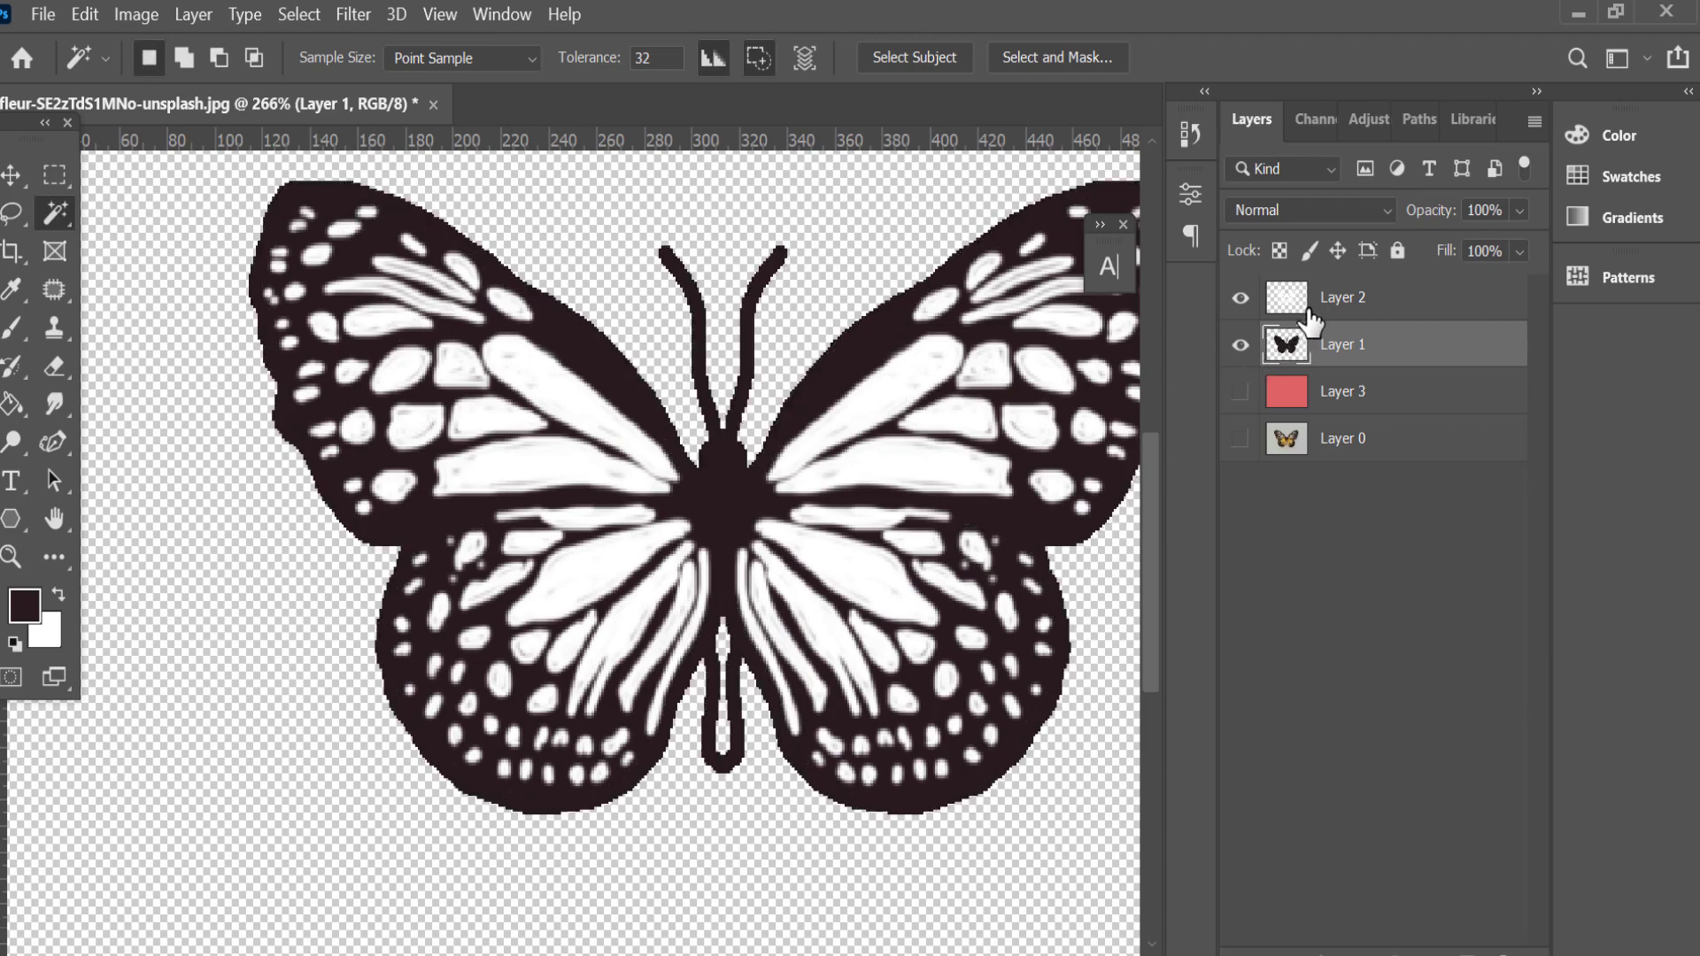
On Layer 2, briefly select the right wing's white cells and deselect.
click(1309, 305)
click(945, 348)
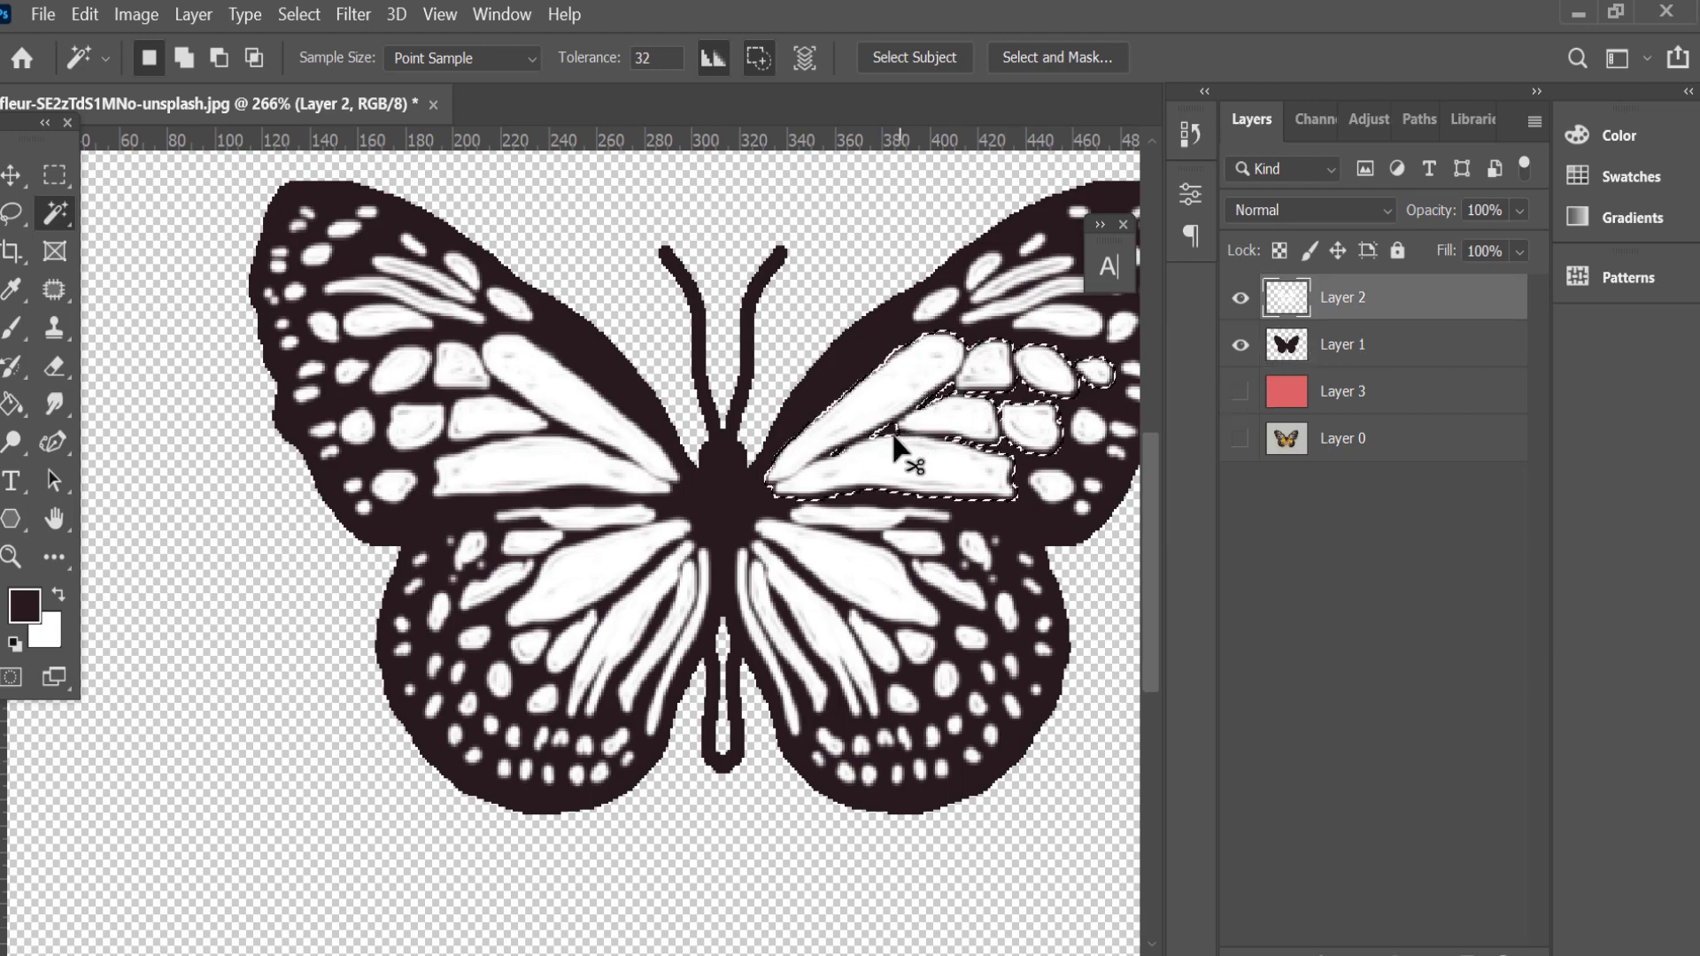
key(ctrl+d)
scroll(900, 459, down, 2)
scroll(560, 447, up, 1)
Hide the upper layers, show the photo, and sample golden yellow from it.
click(1240, 344)
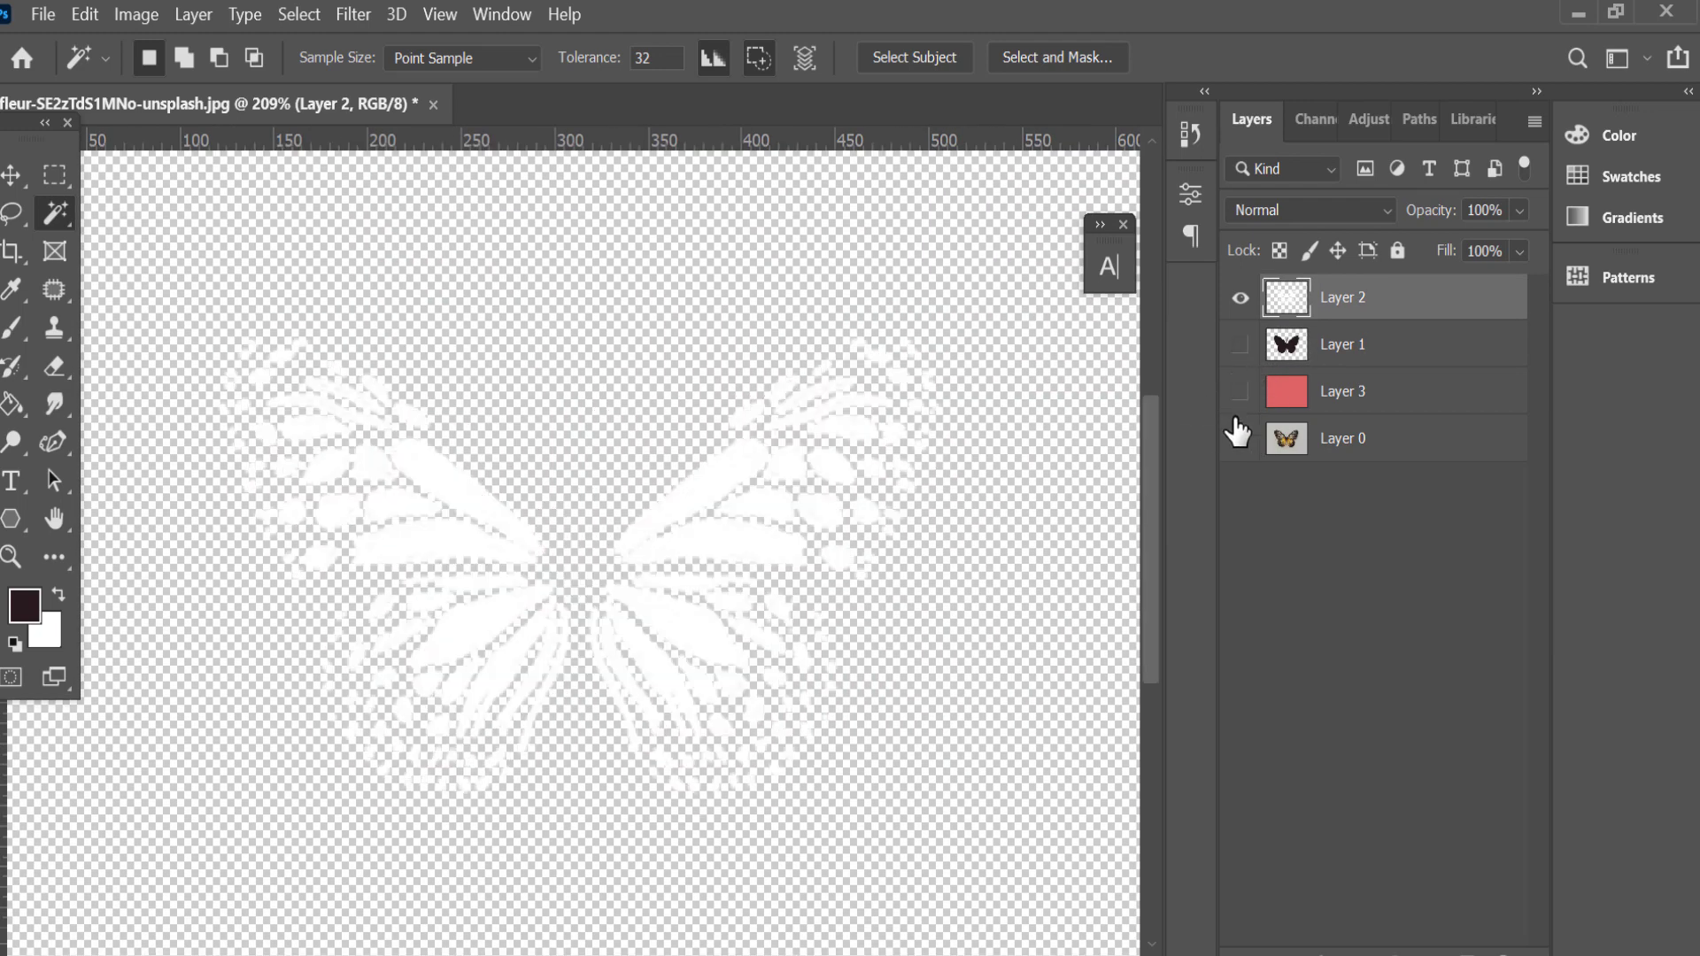
click(1240, 438)
click(1242, 299)
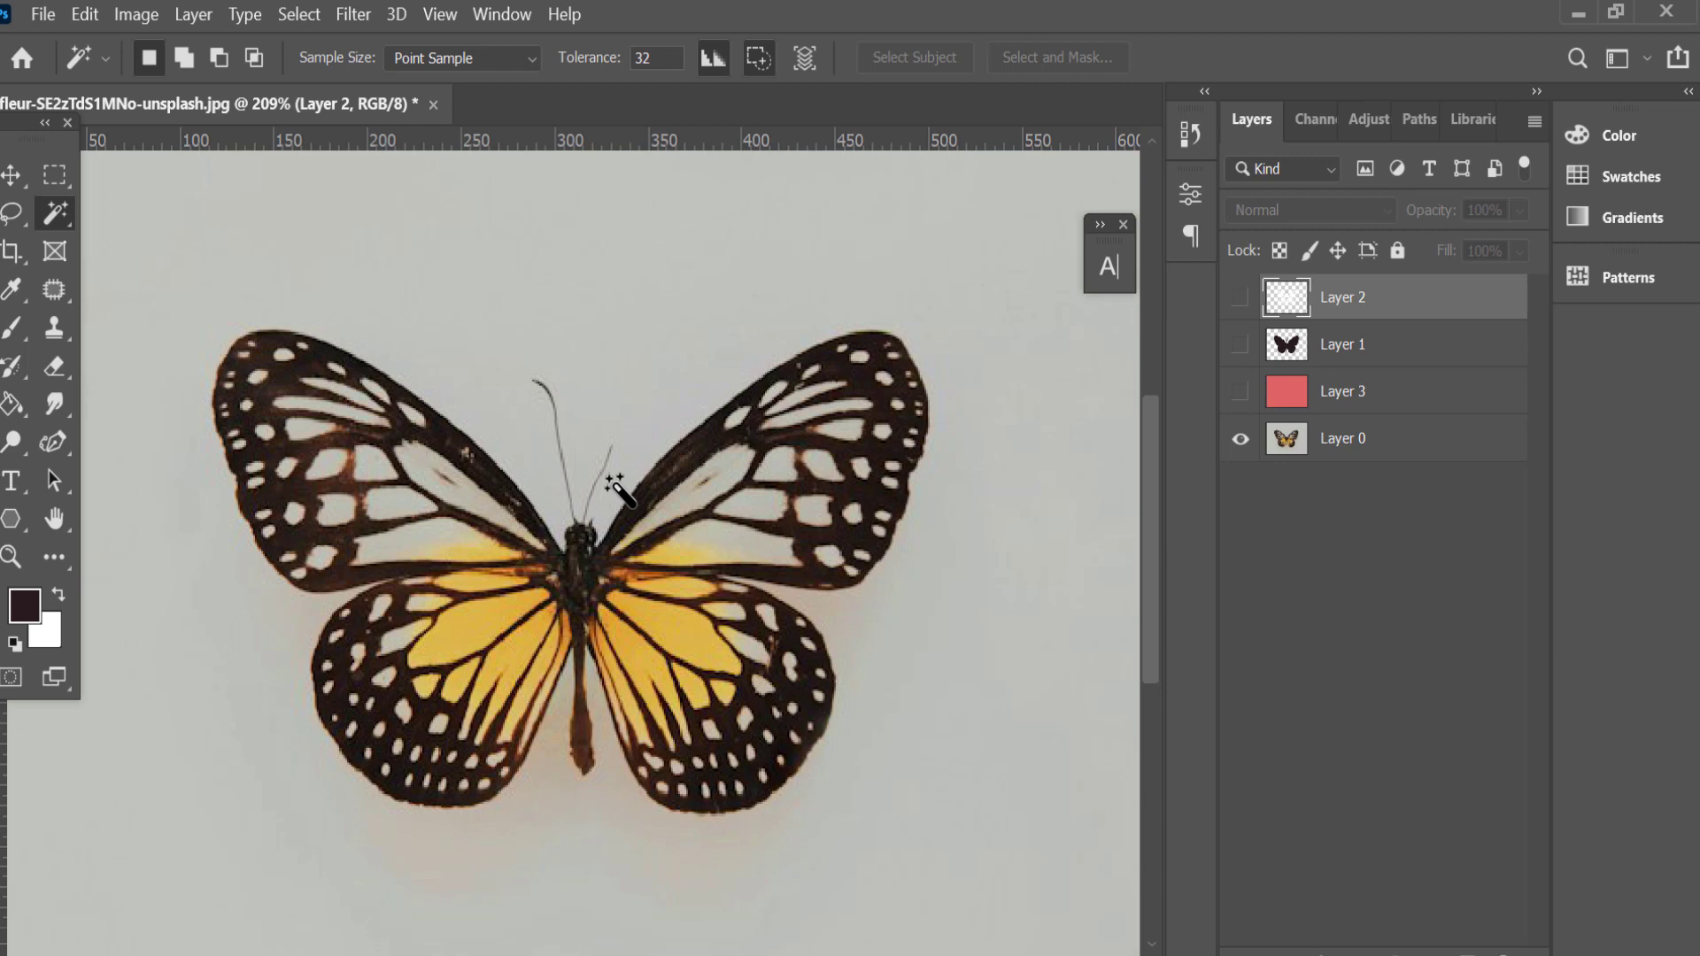
click(12, 289)
click(411, 461)
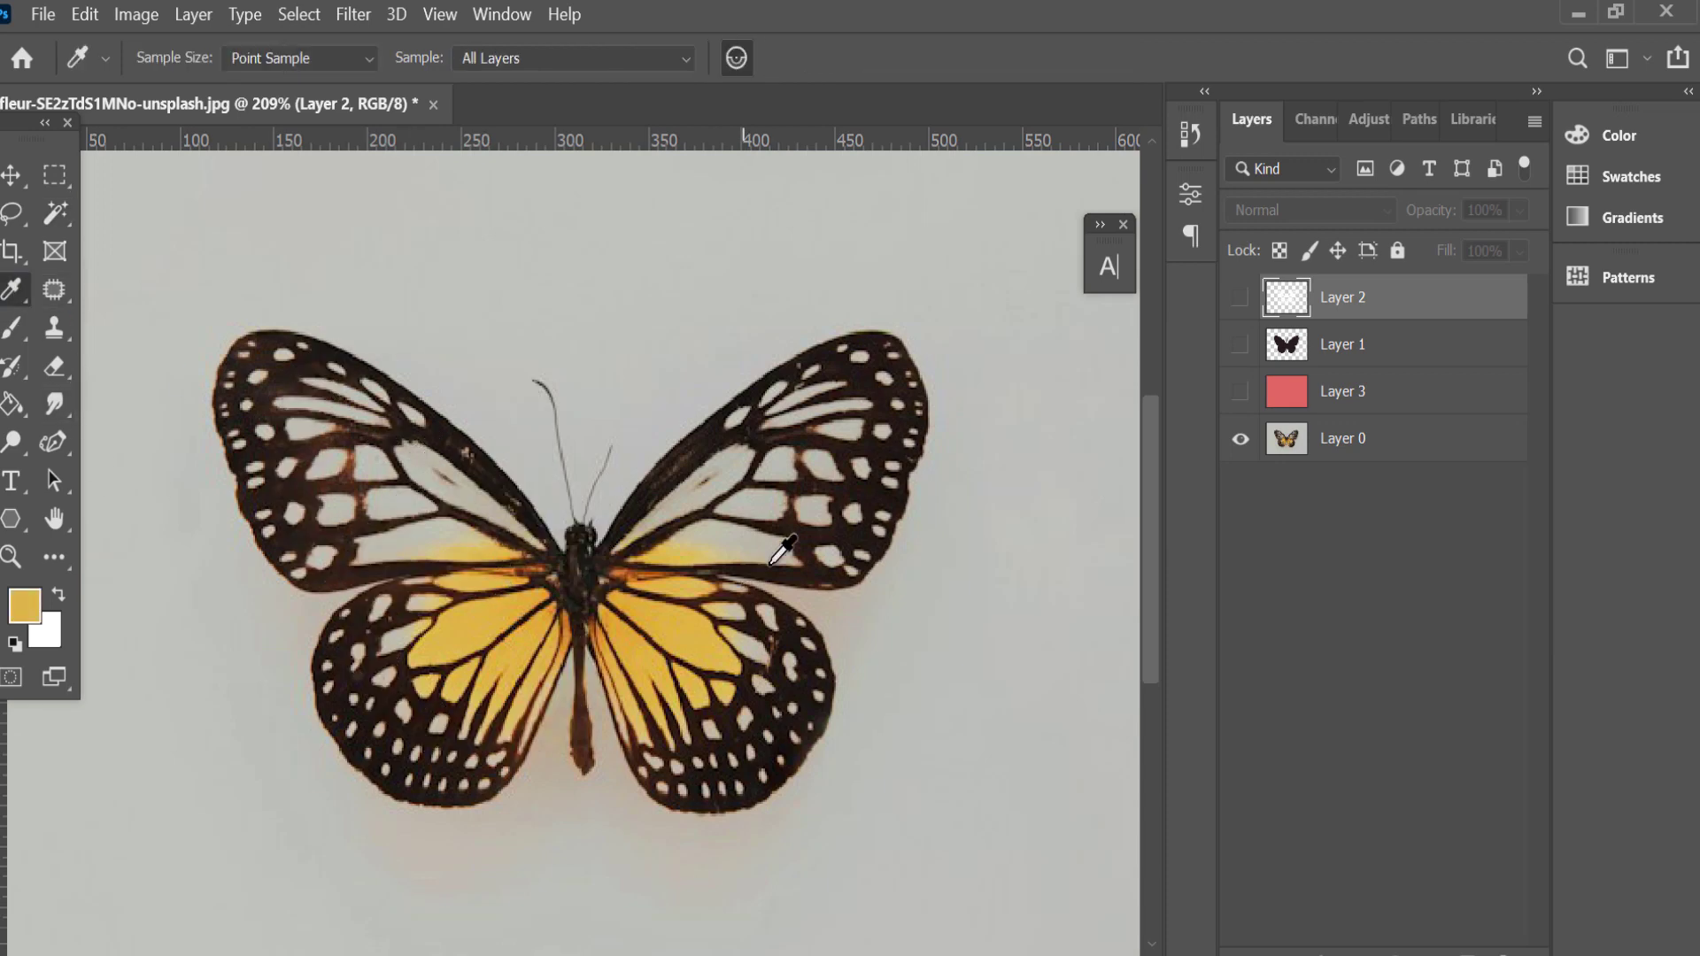
scroll(336, 628, up, 2)
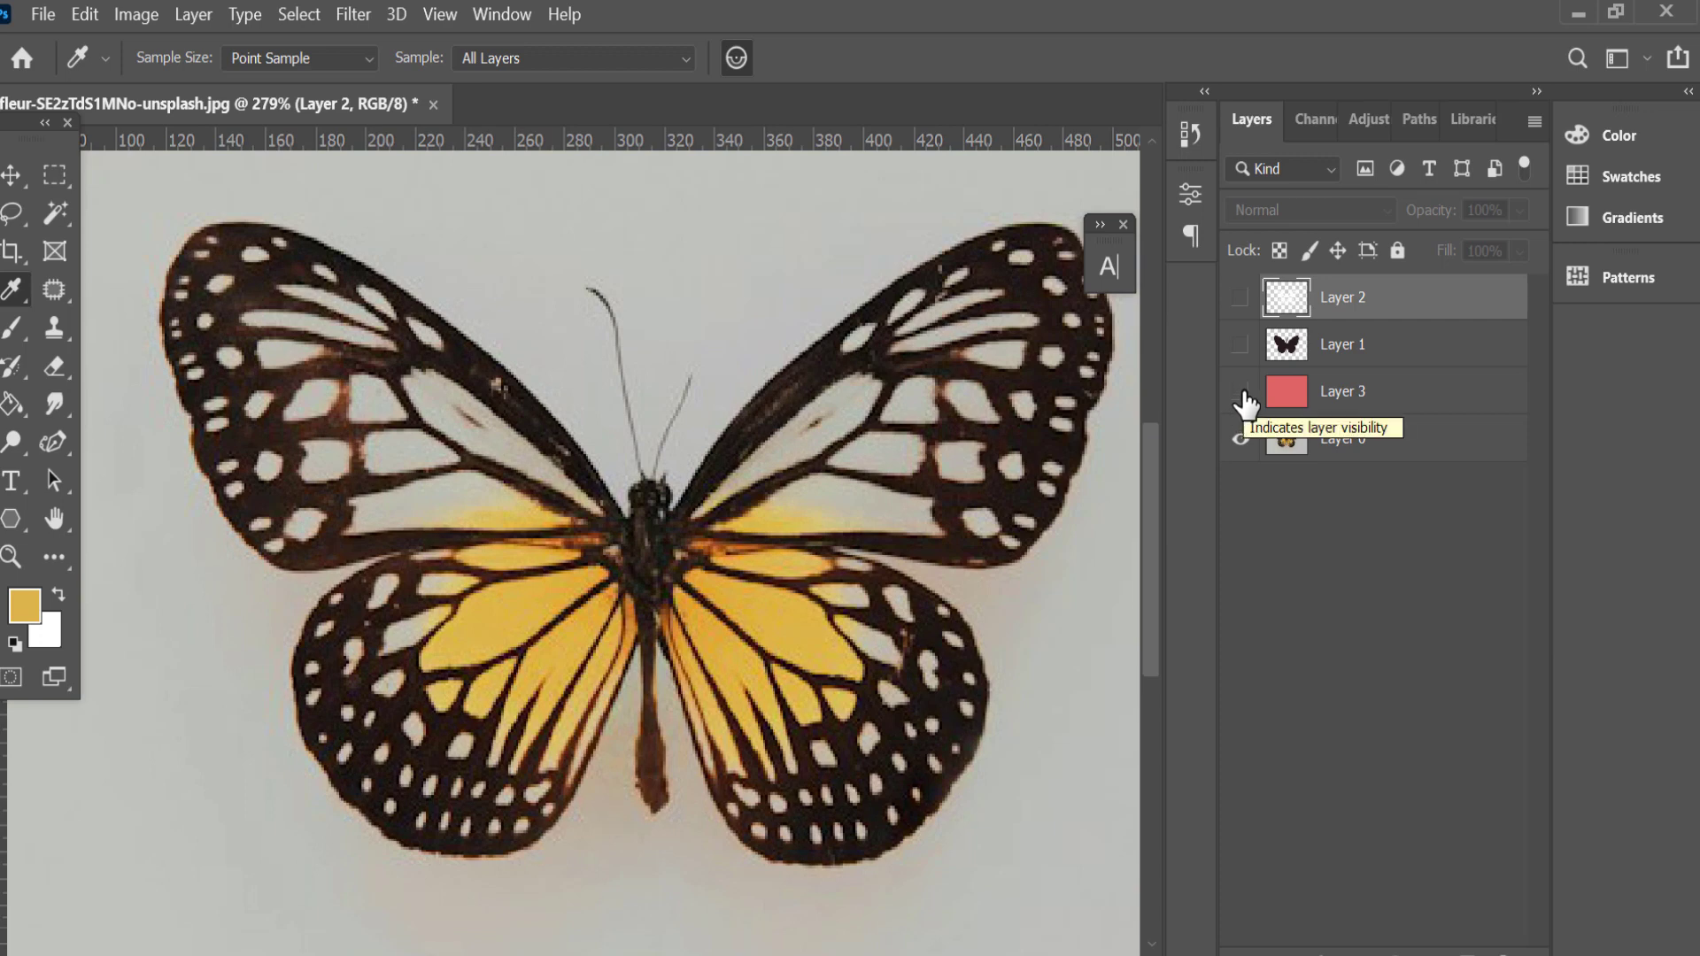
Show the red background, dark butterfly and white spots layers again.
click(1239, 400)
click(1240, 345)
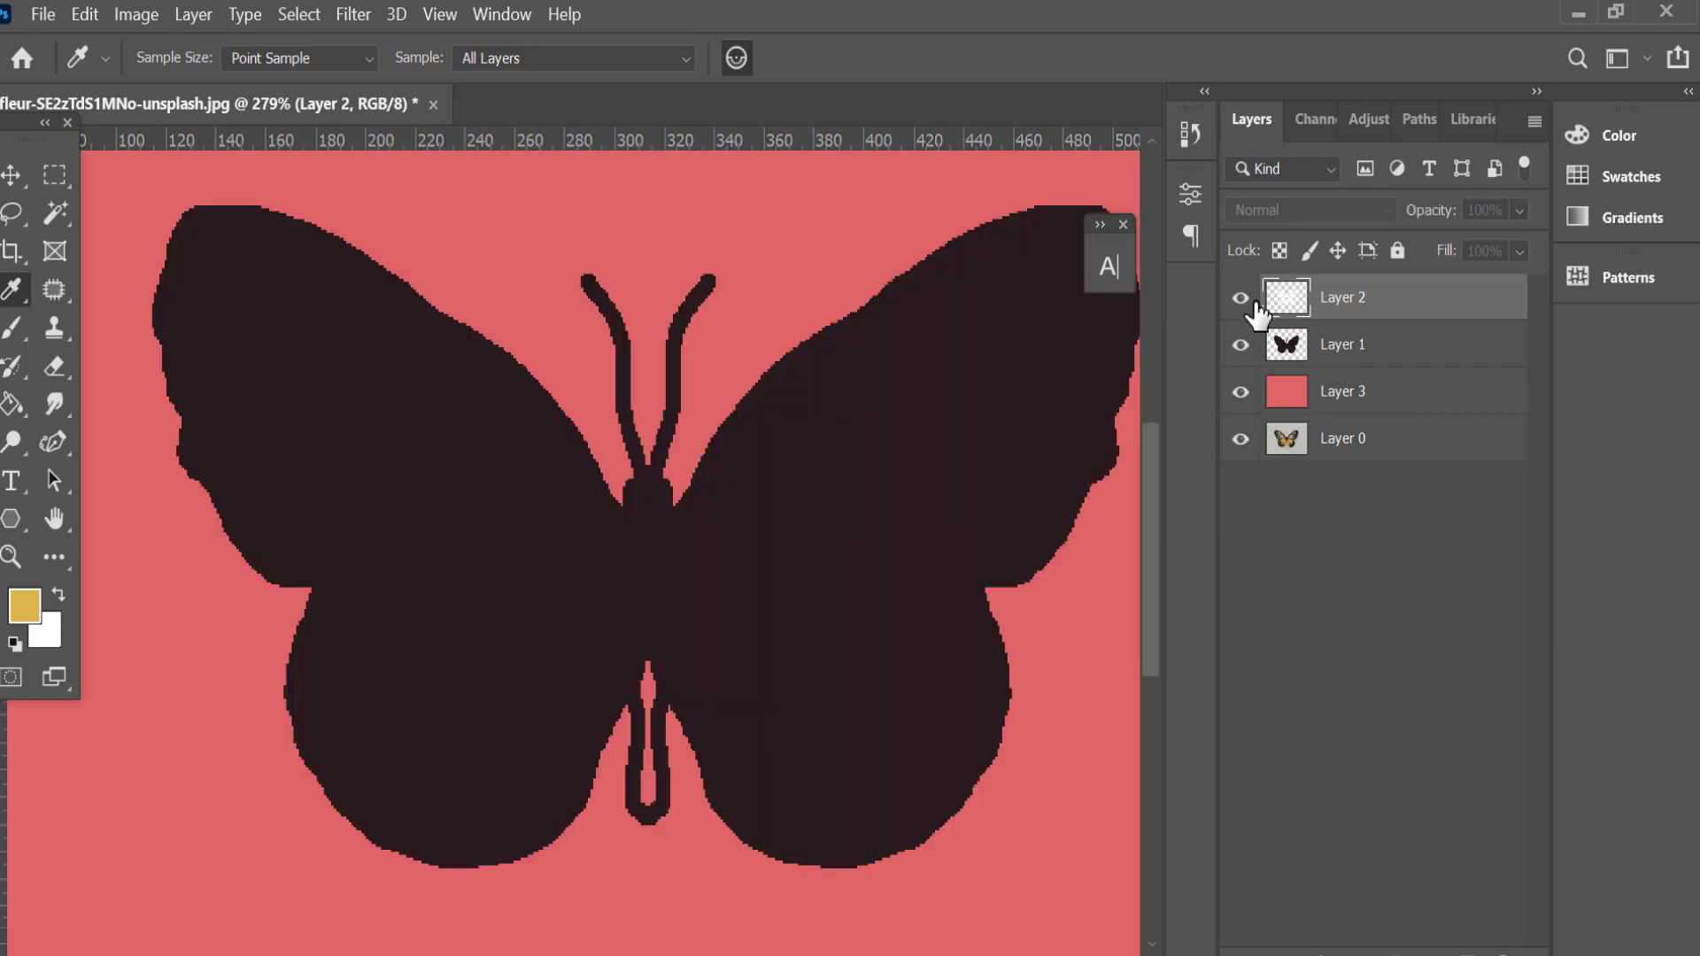
click(1240, 297)
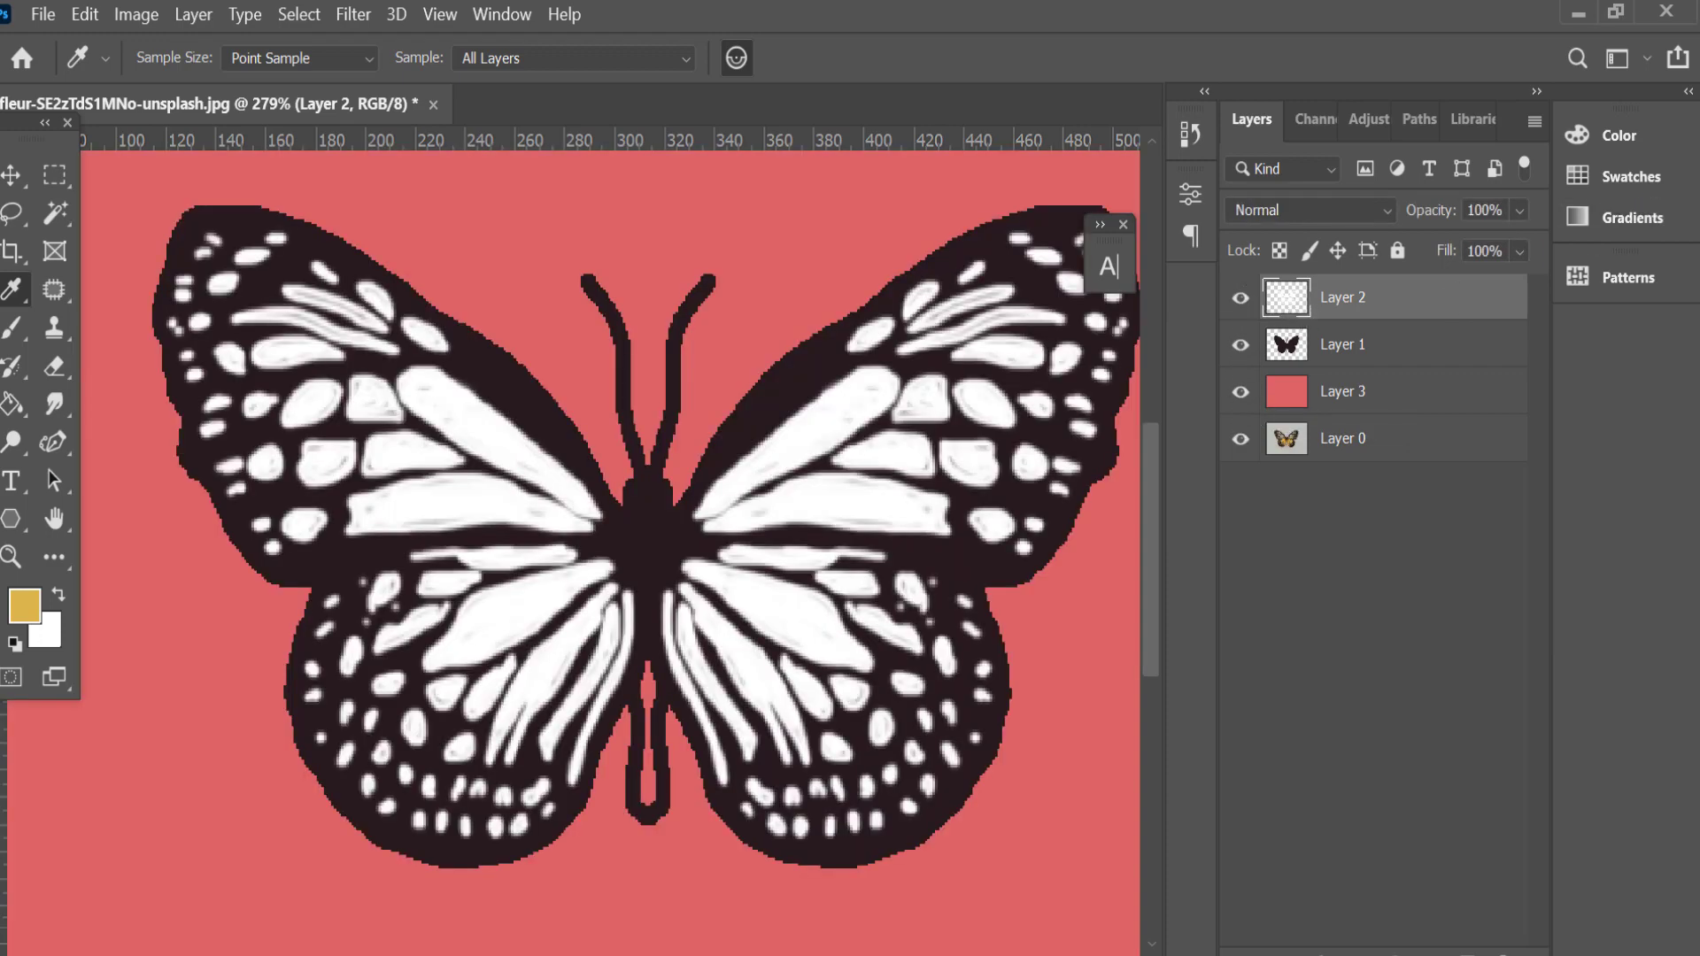
scroll(551, 713, up, 1)
On a new layer, select the lower-left wing's white cells and paint them gold with a larger brush.
click(11, 175)
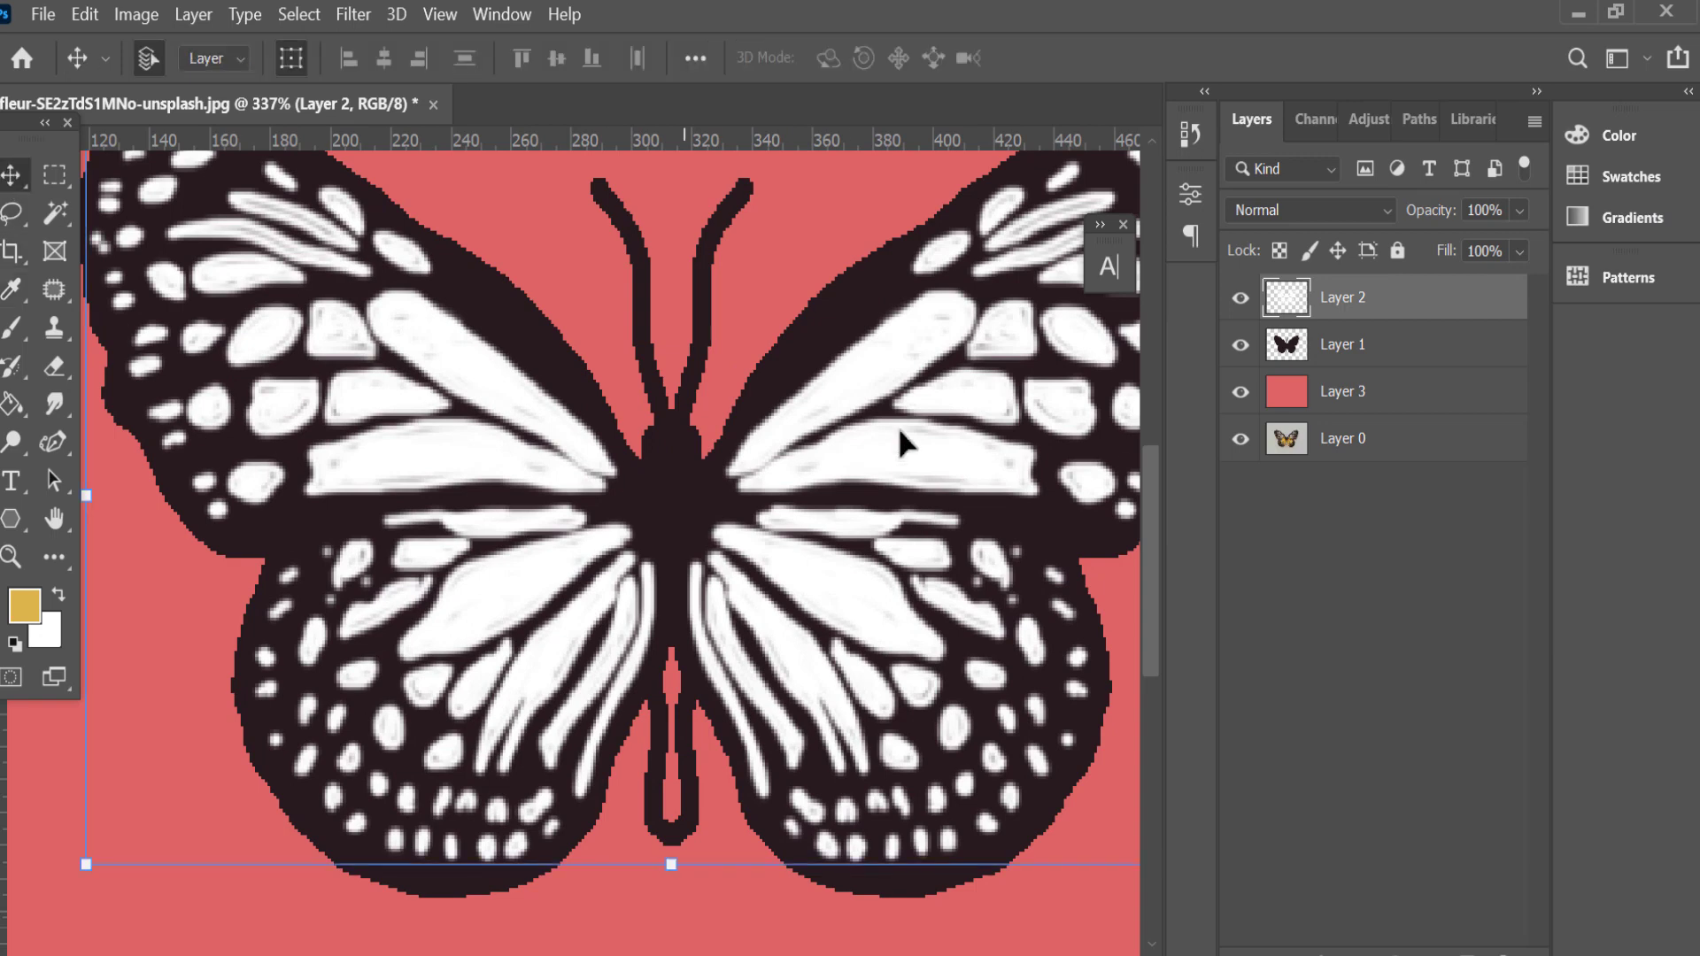
click(14, 330)
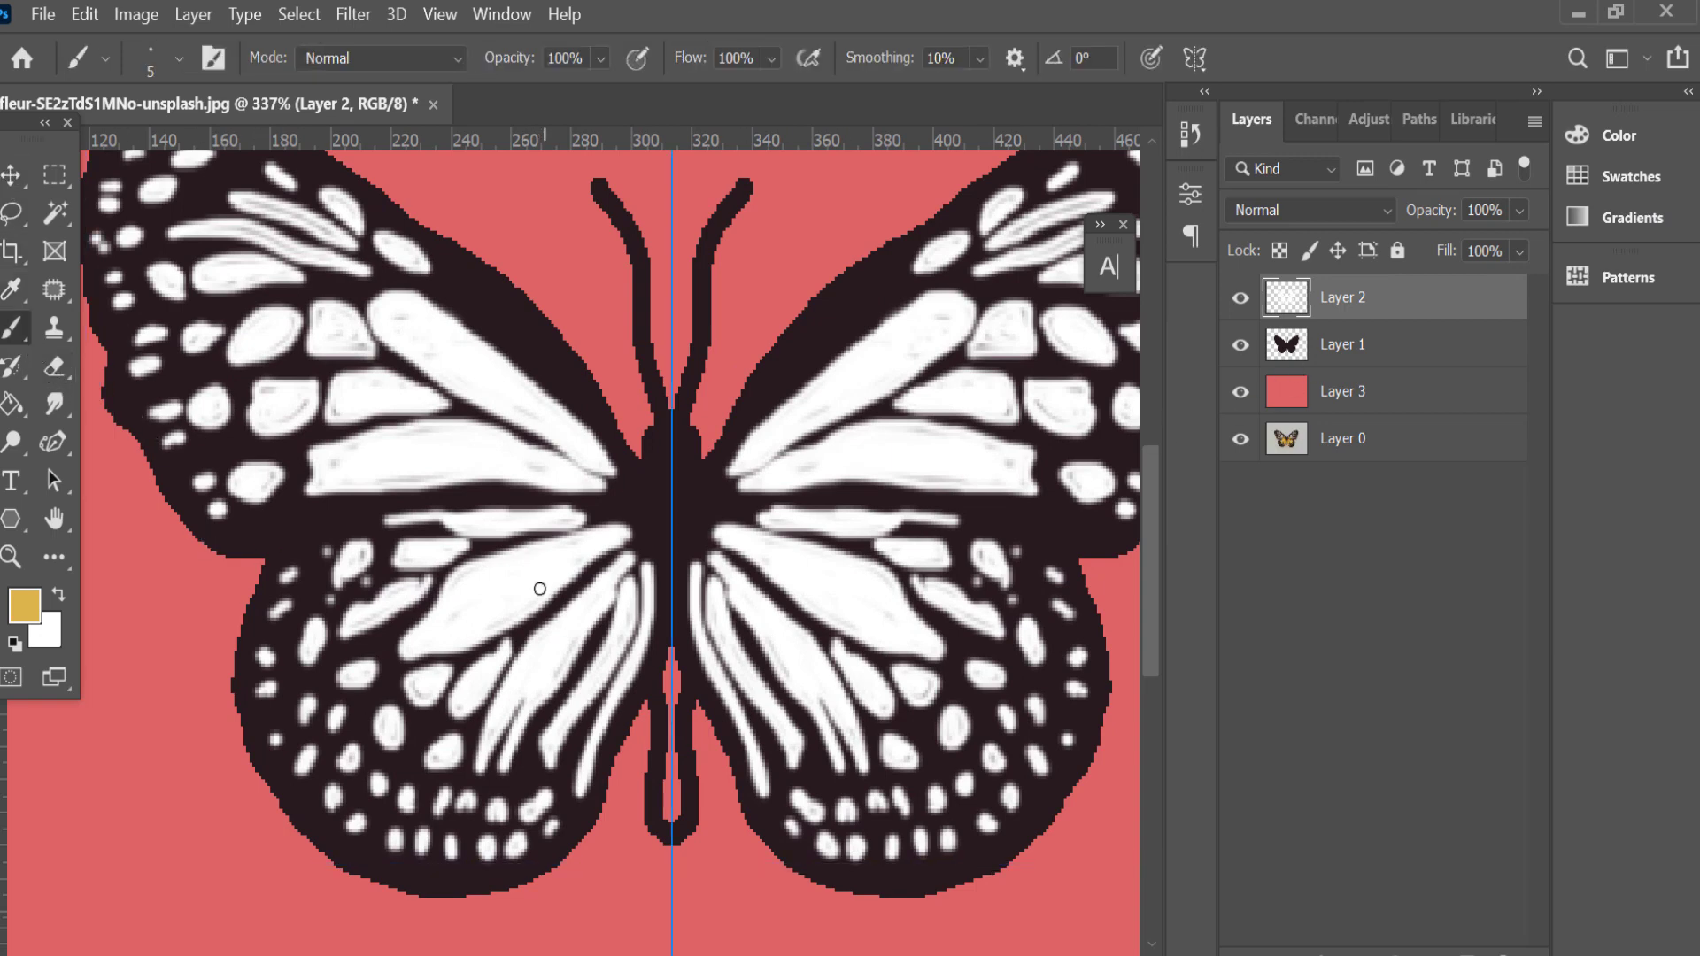
click(60, 209)
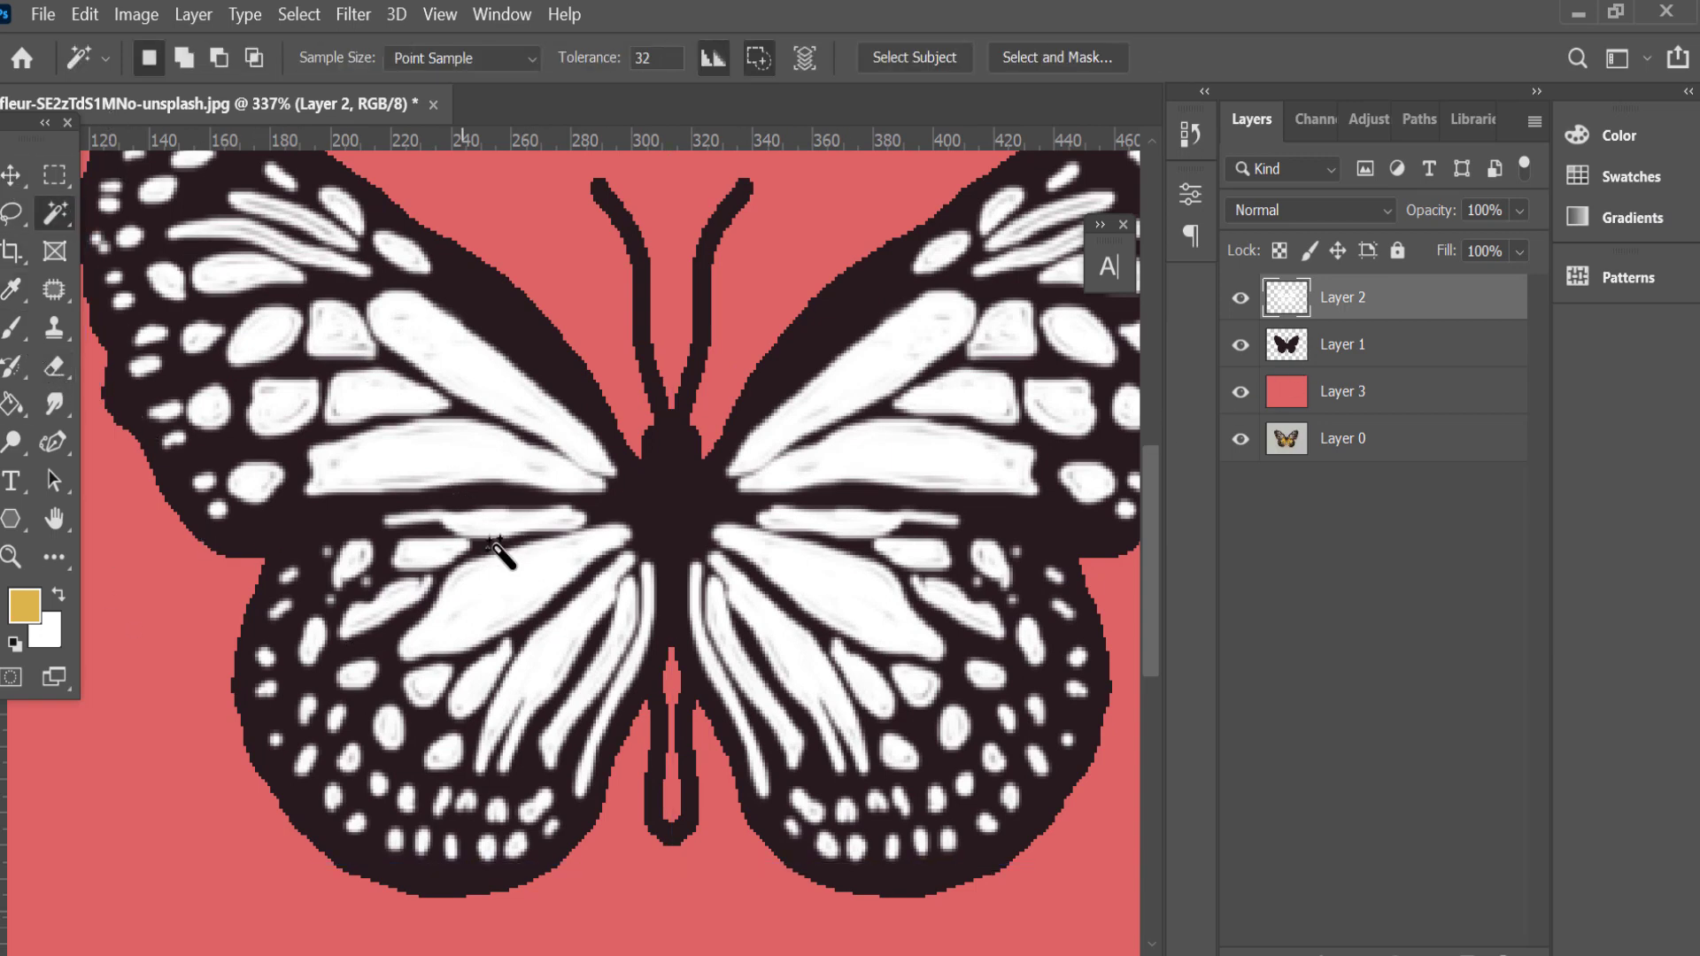
click(492, 590)
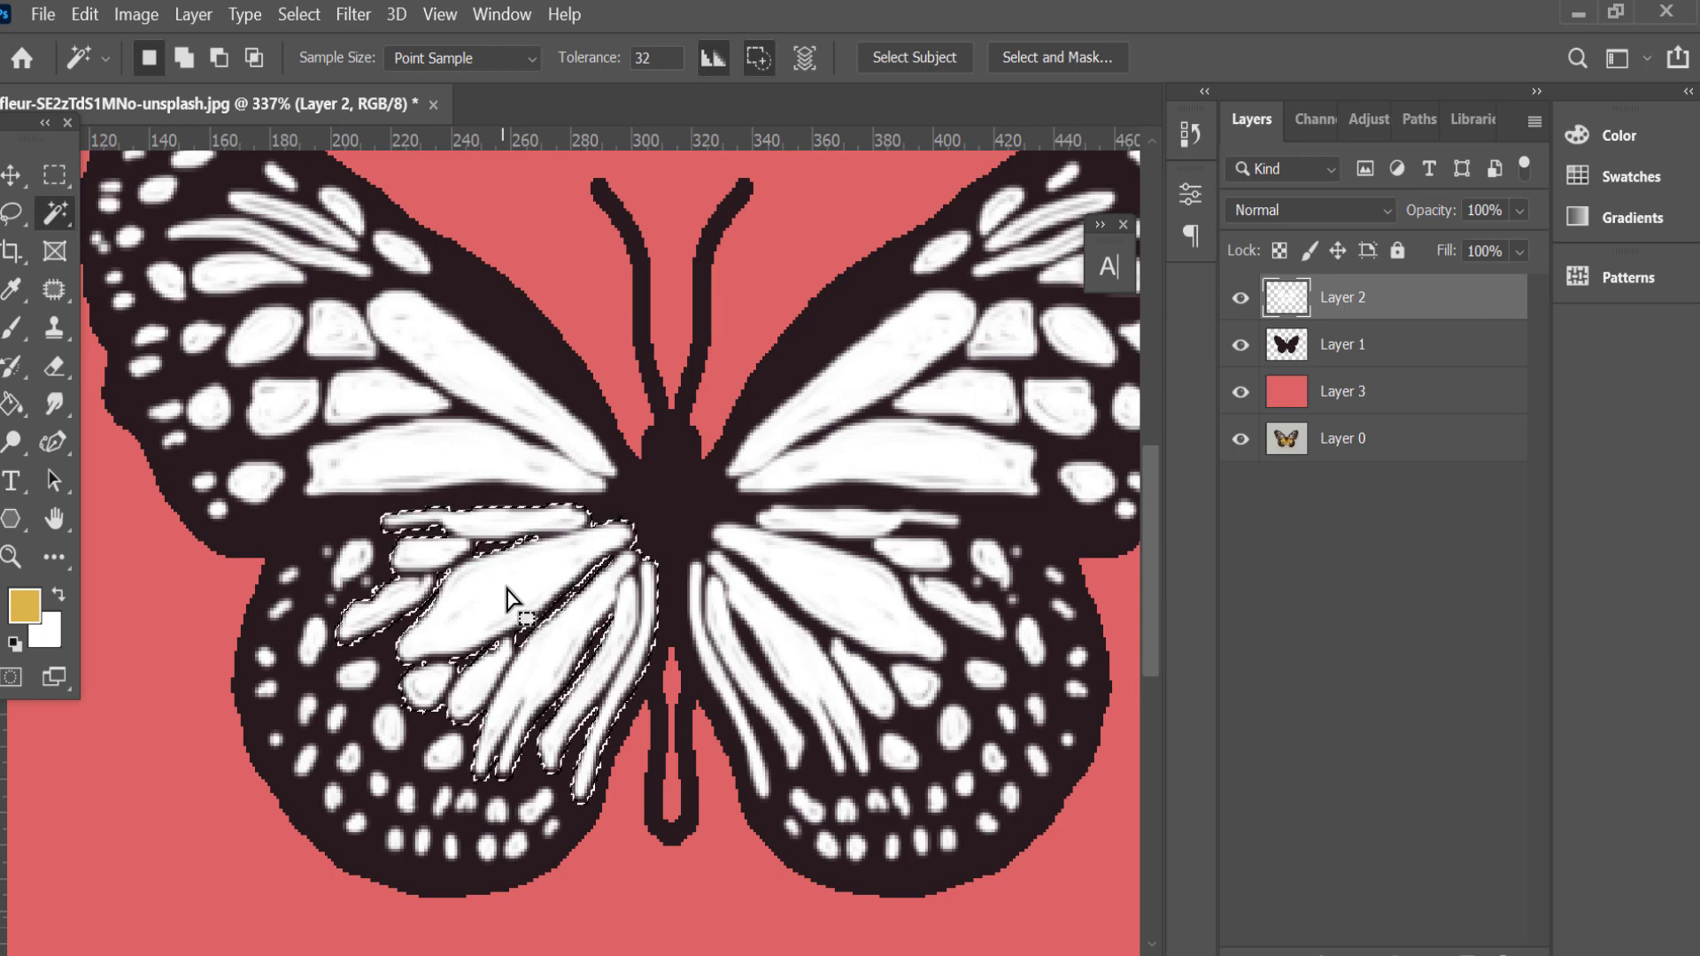
click(14, 329)
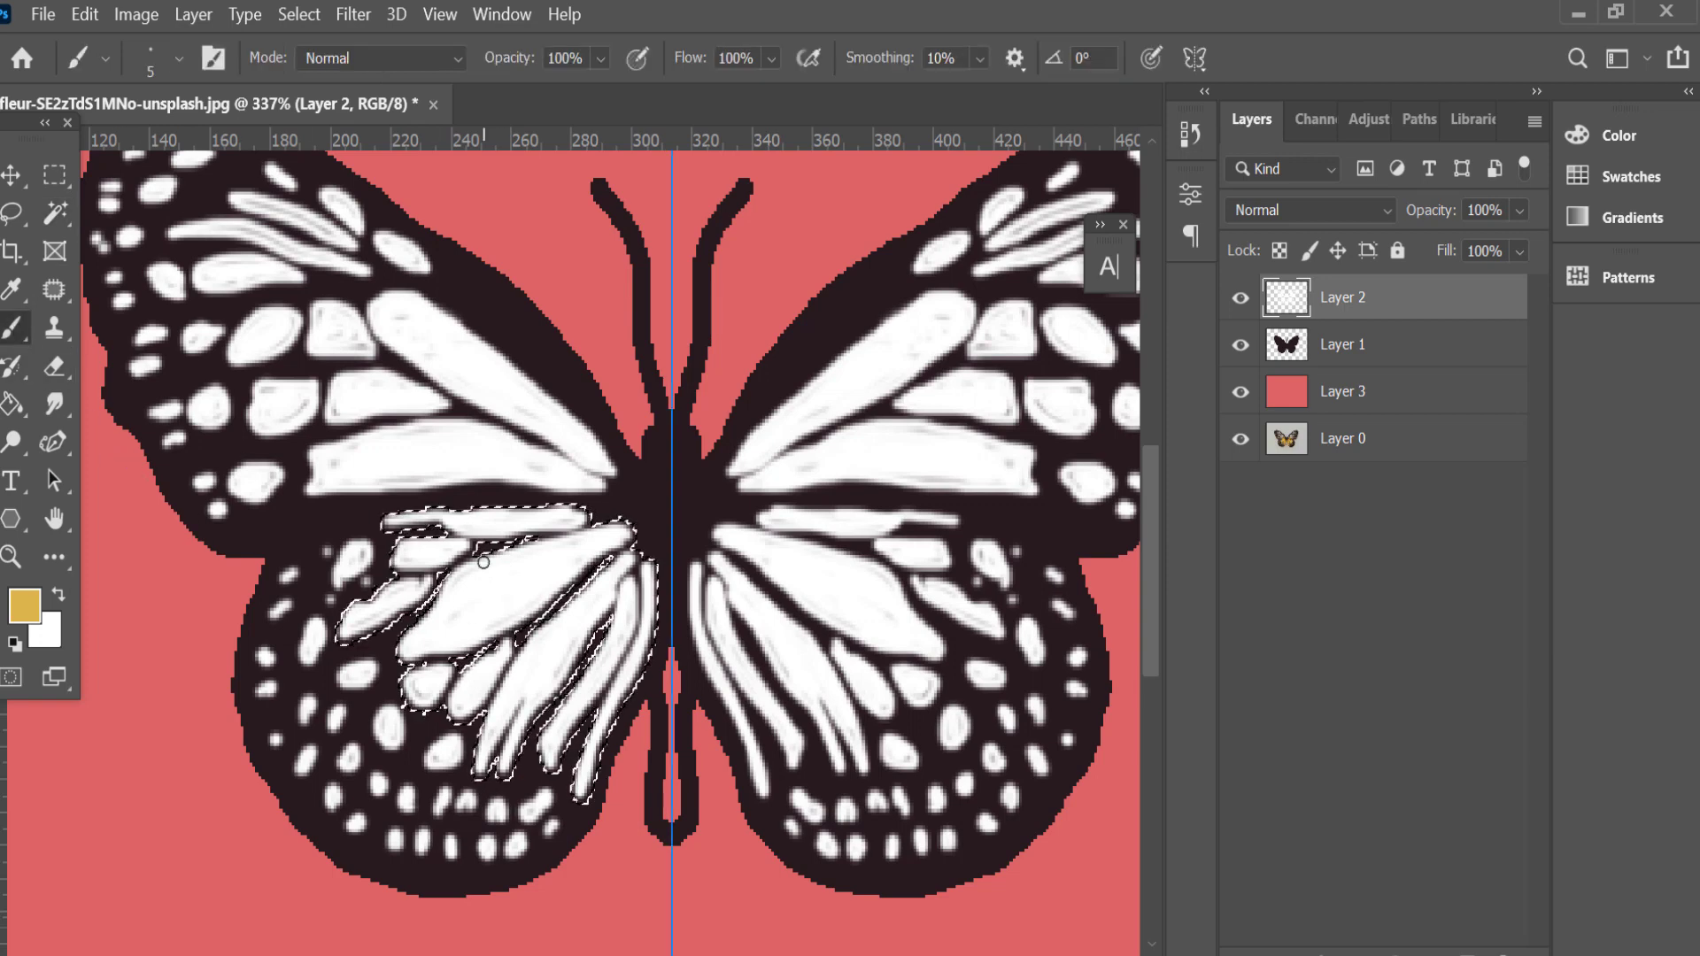
click(1404, 921)
key(bracketright)
key(bracketright)
key(bracketright)
key(bracketright)
mouse_move(630, 591)
mouse_down()
mouse_move(531, 543)
mouse_move(589, 543)
mouse_move(677, 651)
mouse_move(620, 753)
mouse_move(576, 779)
mouse_move(443, 726)
mouse_move(540, 639)
mouse_move(363, 624)
mouse_move(355, 673)
mouse_up()
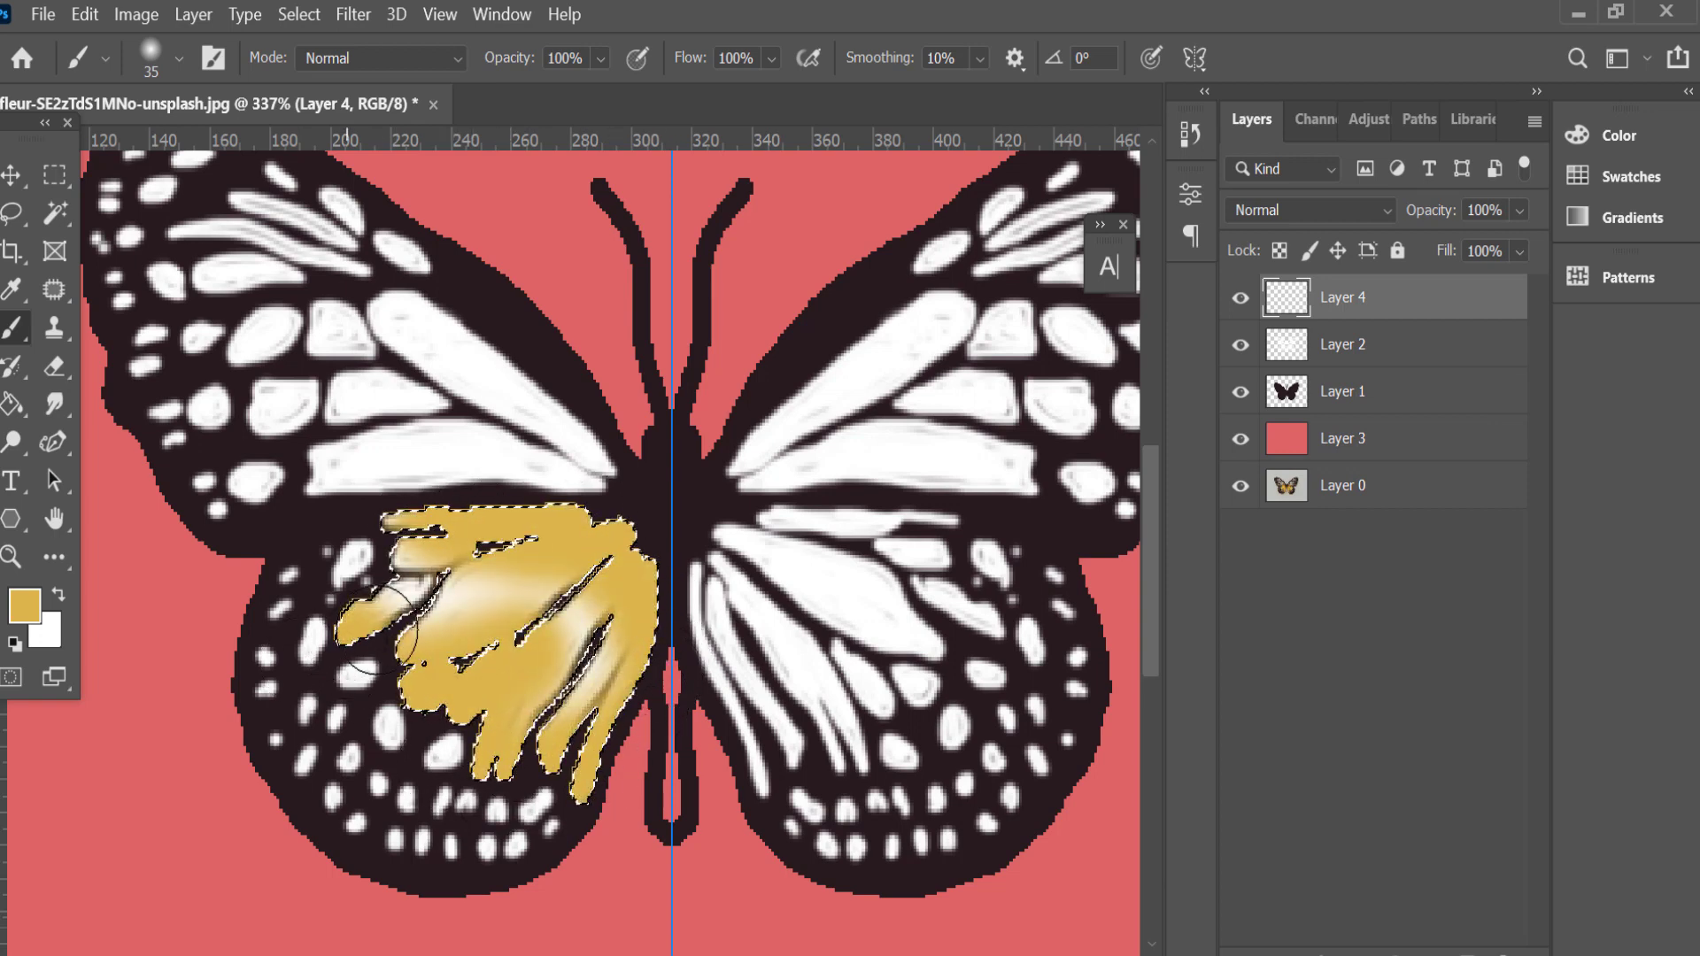
Undo the first gold paint and the extra layer after a mirrored test stroke.
click(46, 217)
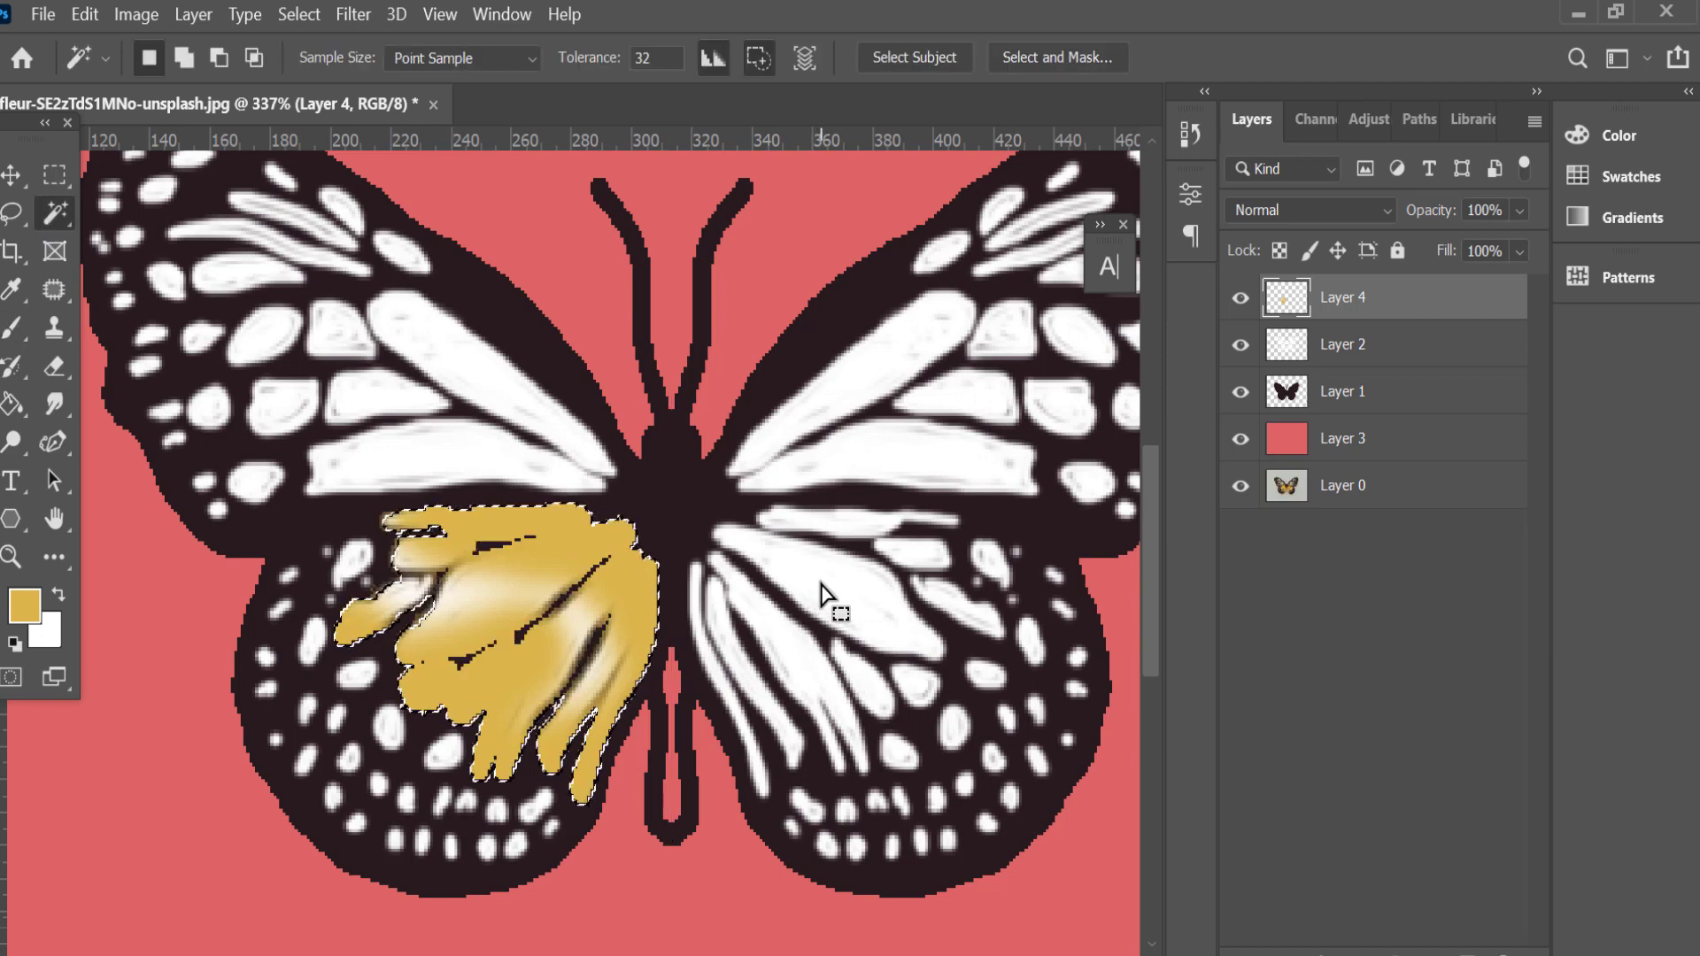
alt+click(823, 598)
click(885, 424)
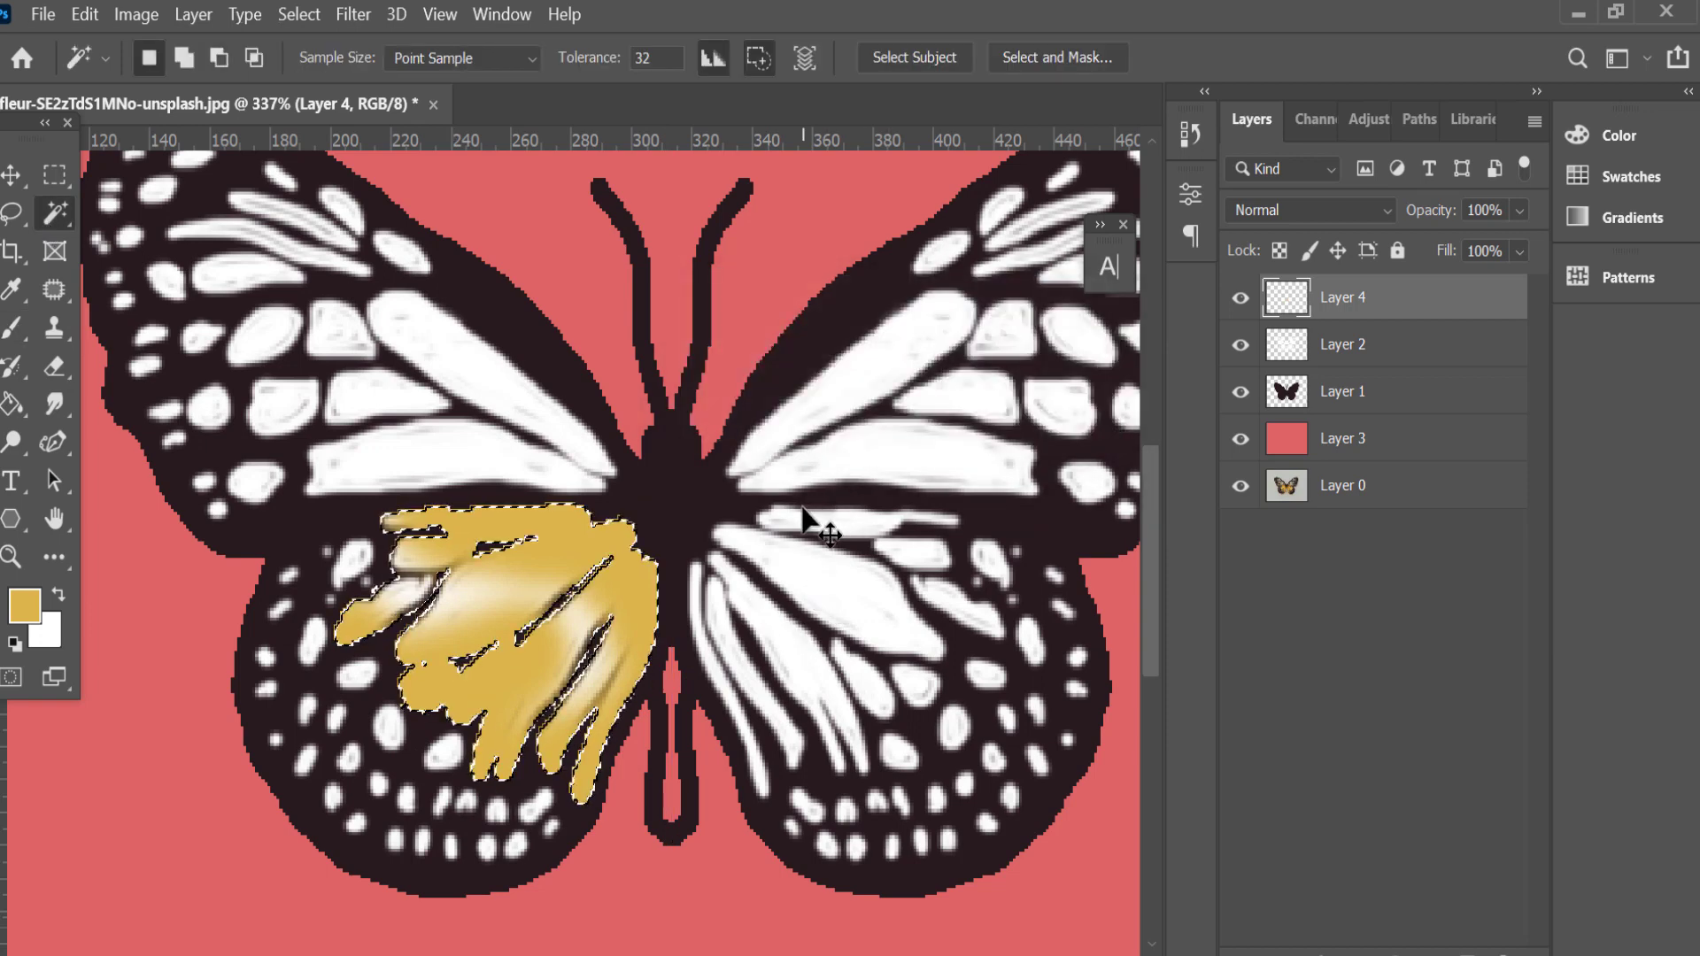
key(ctrl+z)
key(ctrl+z)
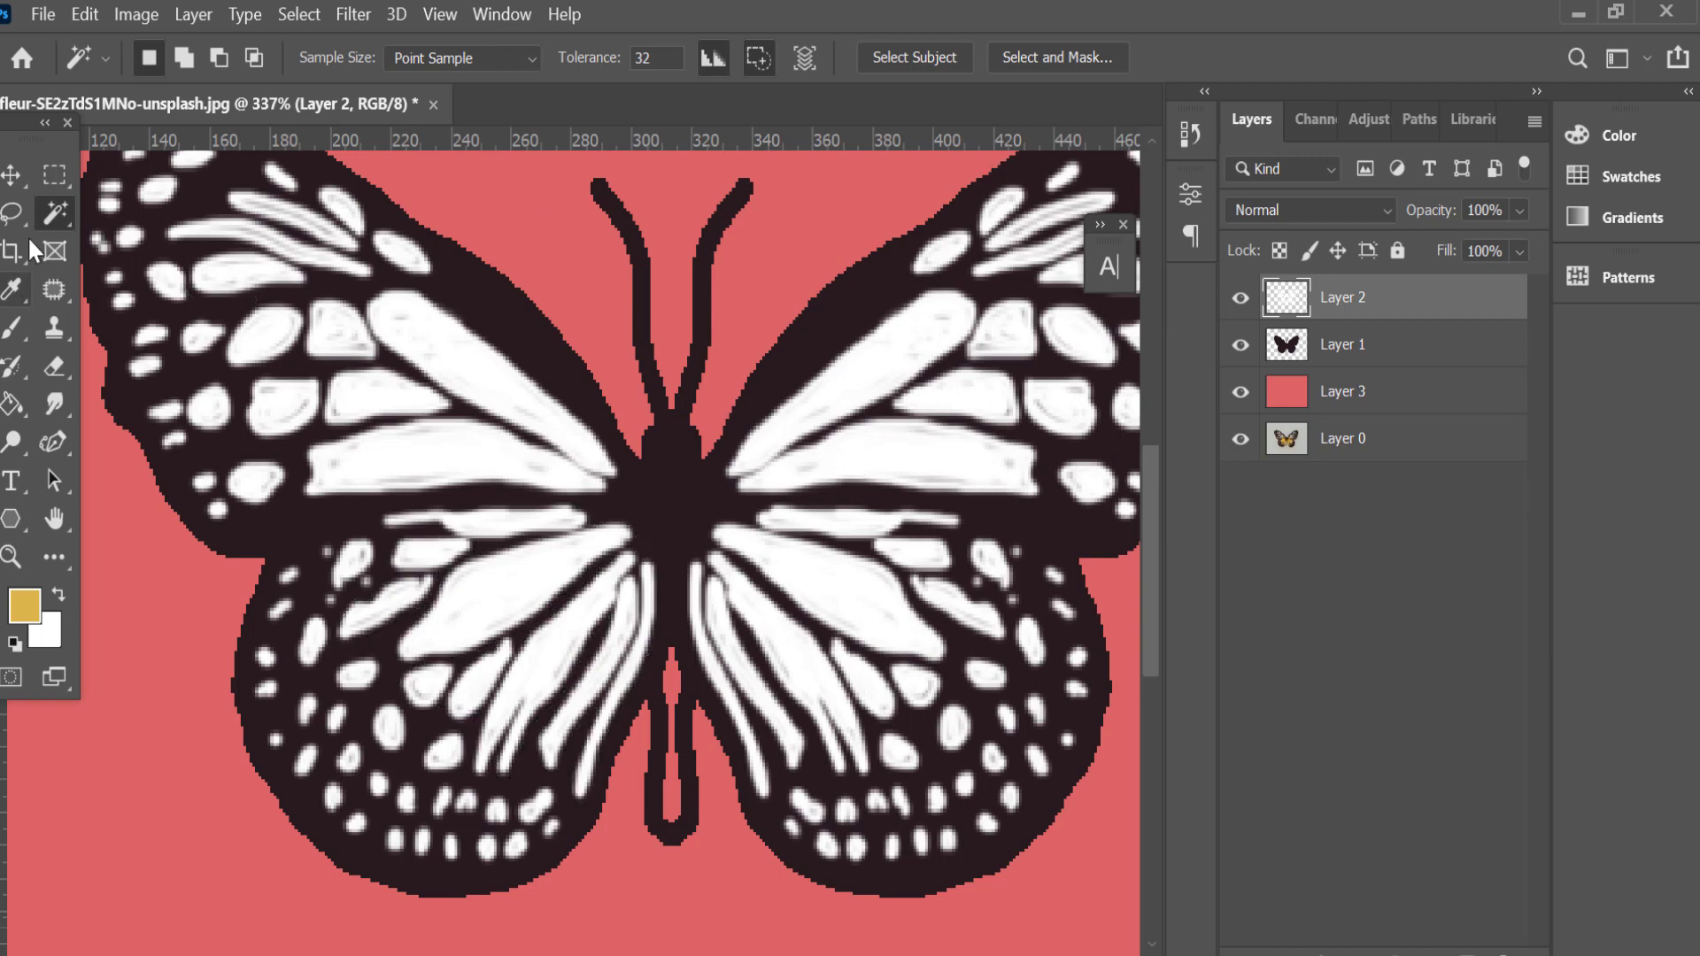
click(13, 328)
mouse_move(531, 684)
mouse_down()
mouse_move(608, 570)
mouse_move(494, 588)
mouse_move(569, 694)
mouse_up()
key(ctrl+z)
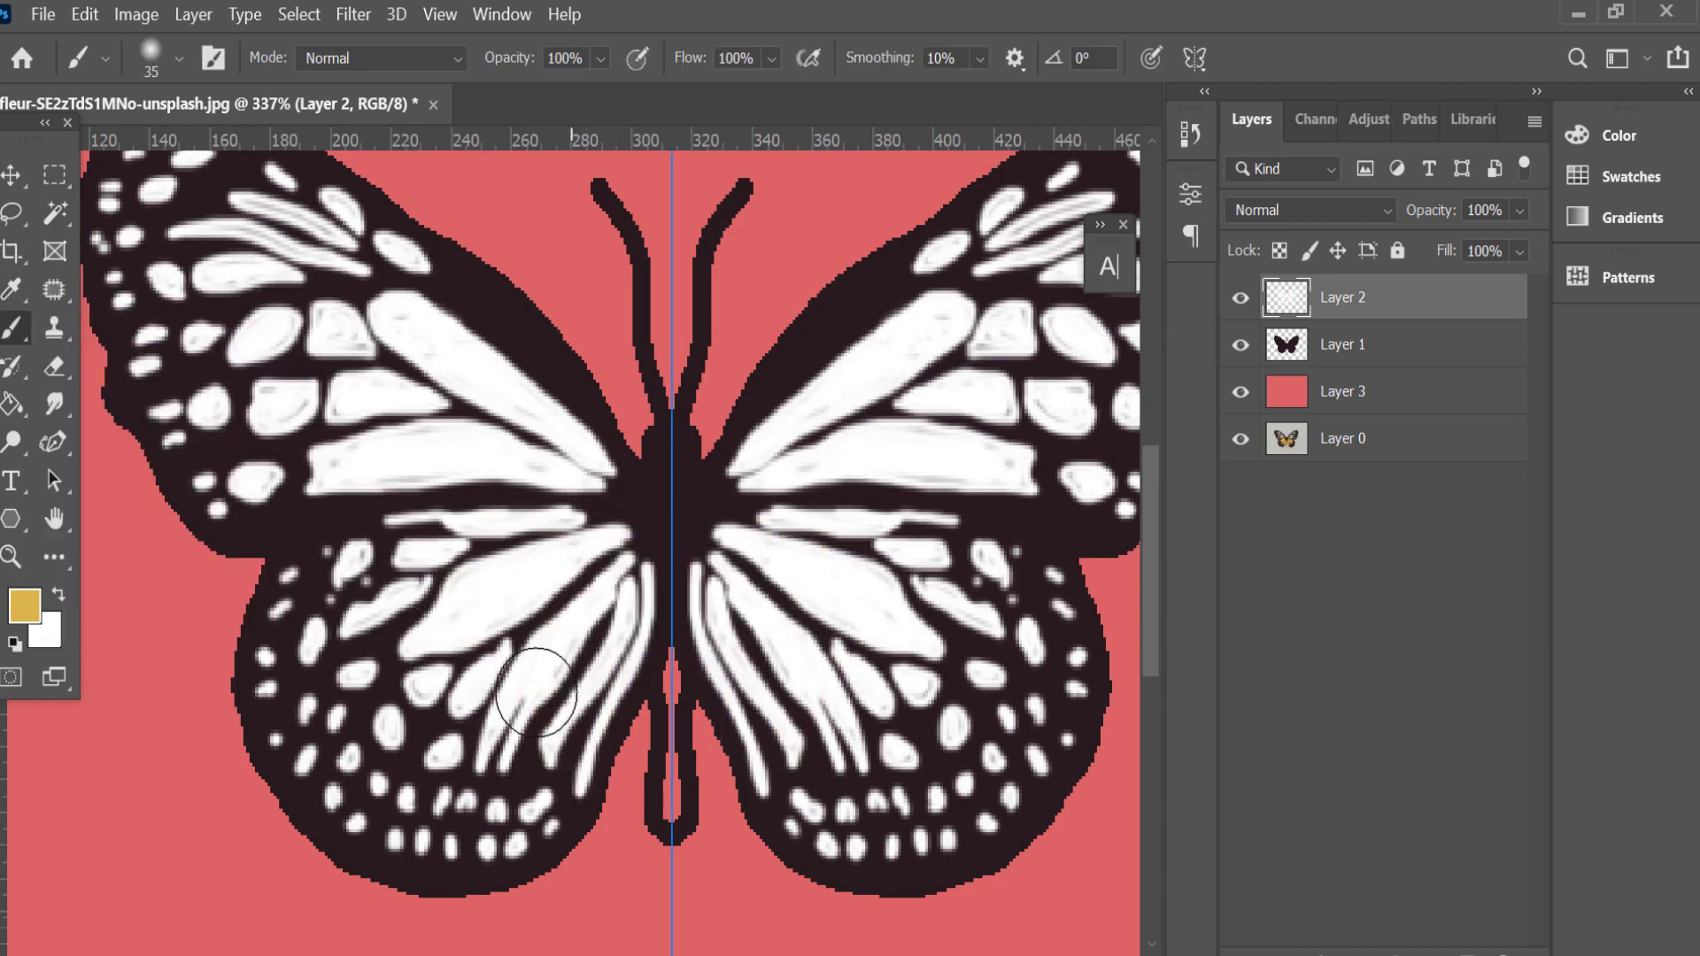
Fill both lower wings' white cells with mirrored gold, then hide and reshow the layer to compare.
key(w)
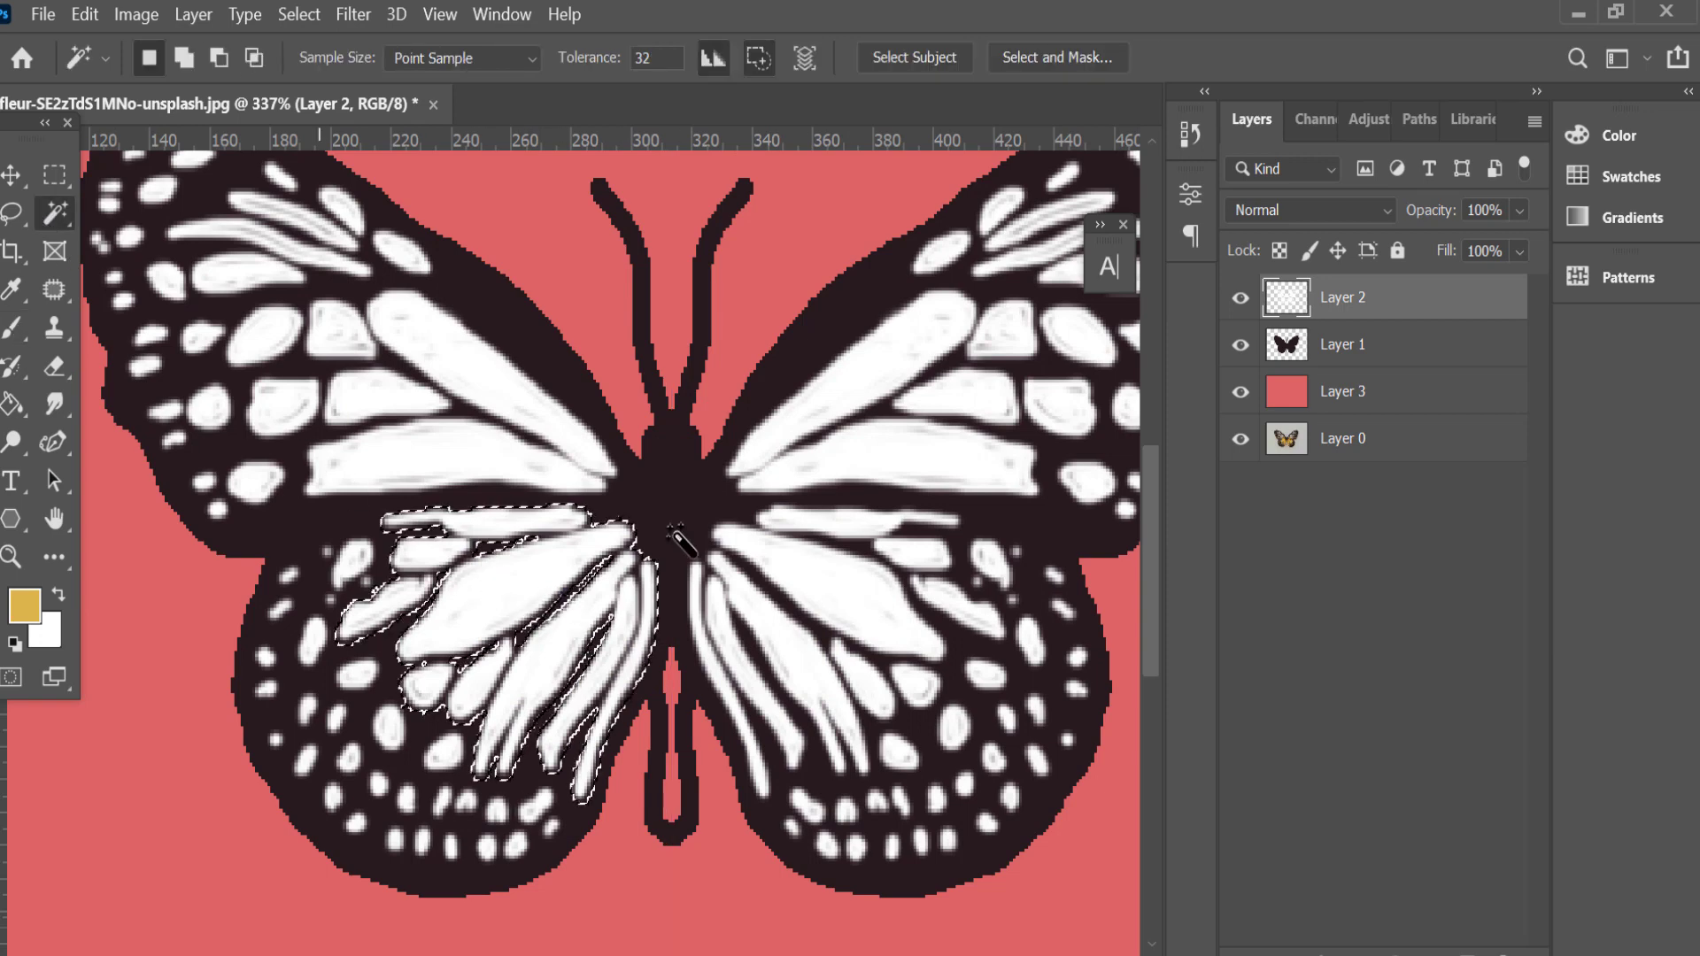
shift+click(752, 691)
shift+click(780, 602)
shift+click(885, 532)
key(b)
mouse_move(620, 536)
mouse_down()
mouse_move(549, 528)
mouse_move(620, 602)
mouse_move(567, 735)
mouse_move(496, 708)
mouse_move(392, 708)
mouse_move(416, 585)
mouse_move(531, 551)
mouse_move(503, 662)
mouse_move(493, 645)
mouse_move(542, 606)
mouse_move(520, 606)
mouse_up()
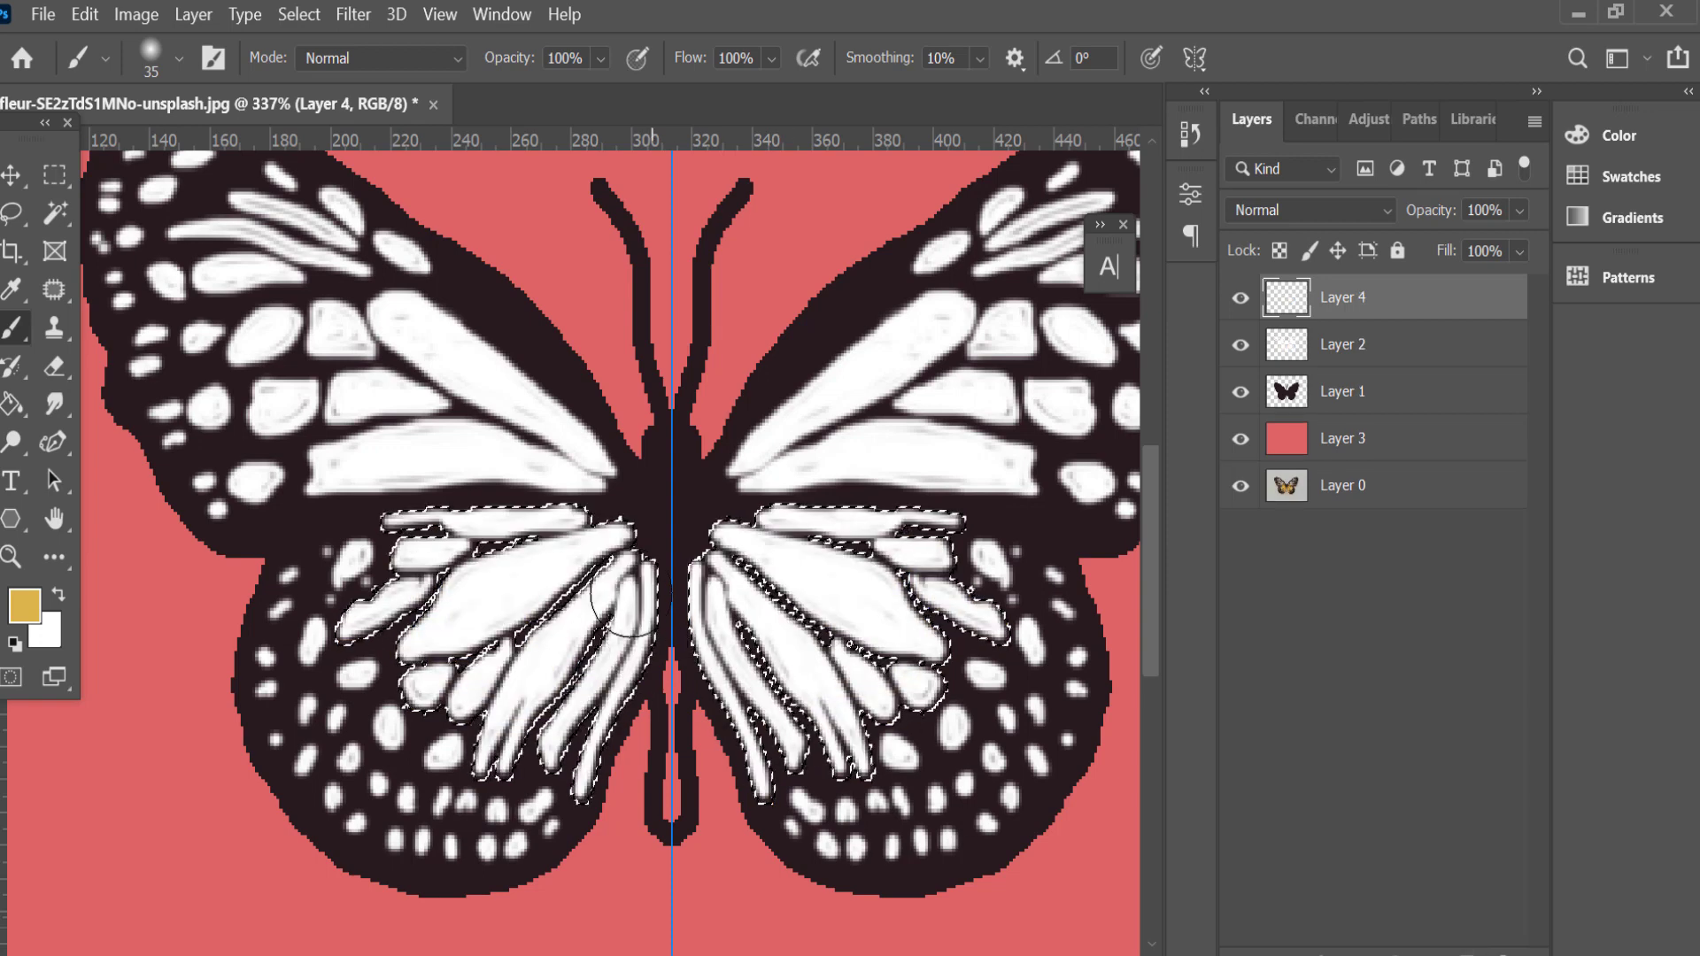
mouse_move(626, 598)
mouse_down()
mouse_move(575, 779)
mouse_move(416, 638)
mouse_move(531, 561)
mouse_move(522, 654)
mouse_up()
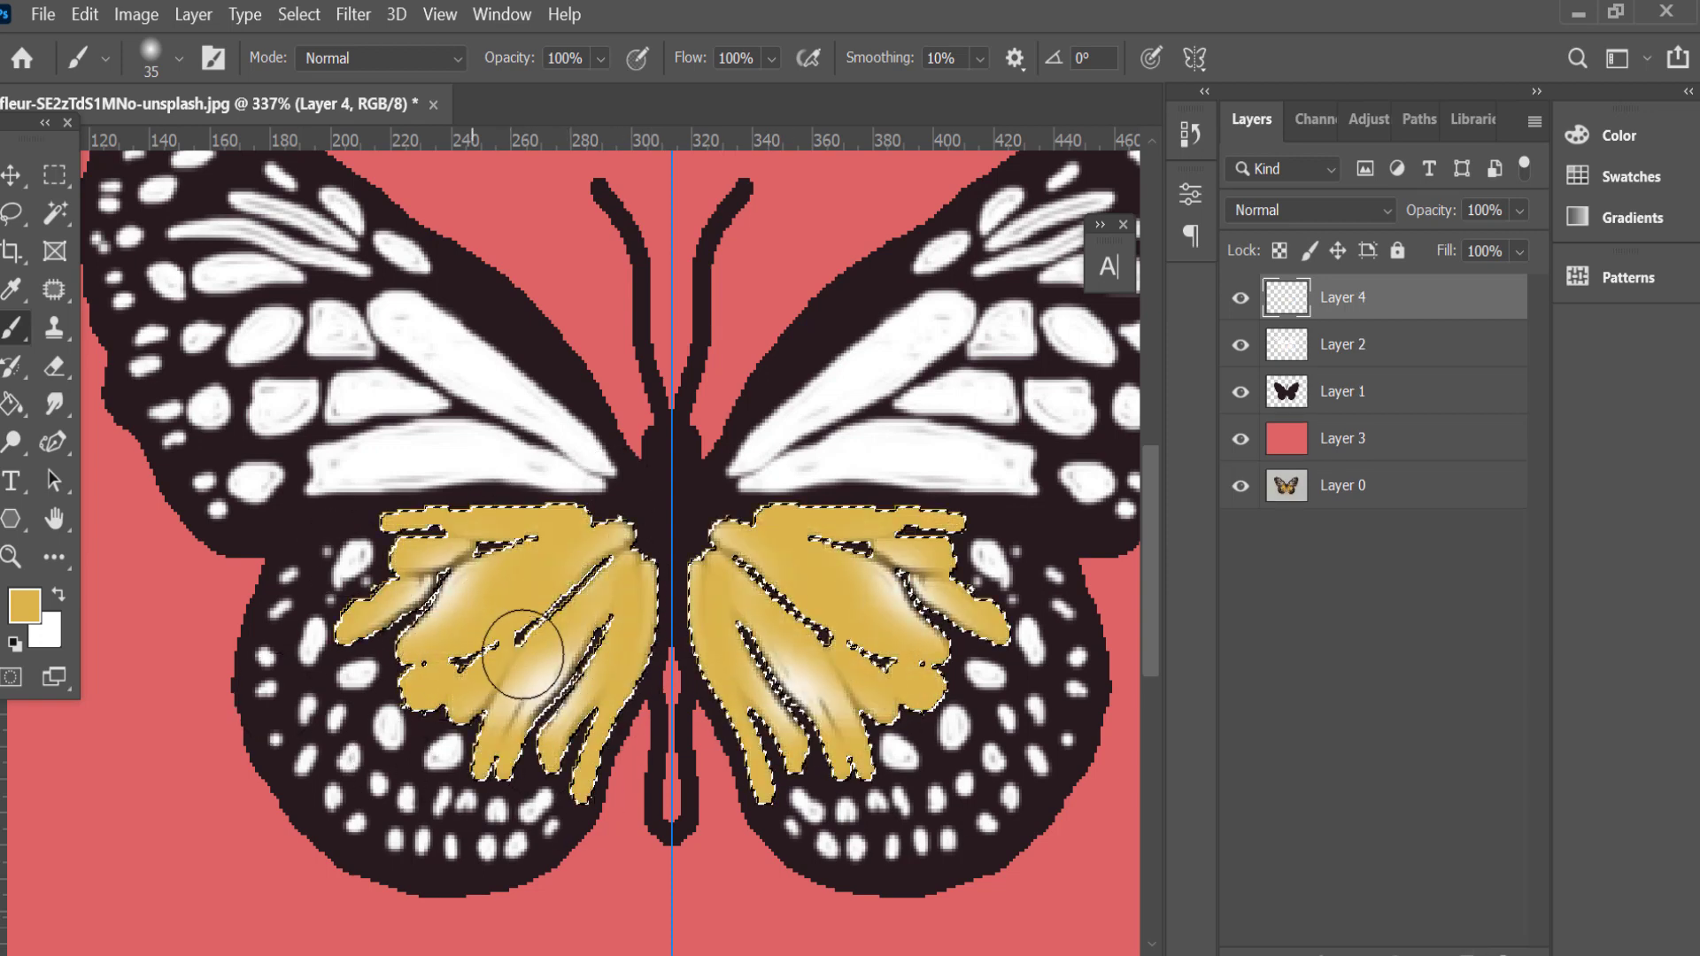
click(54, 212)
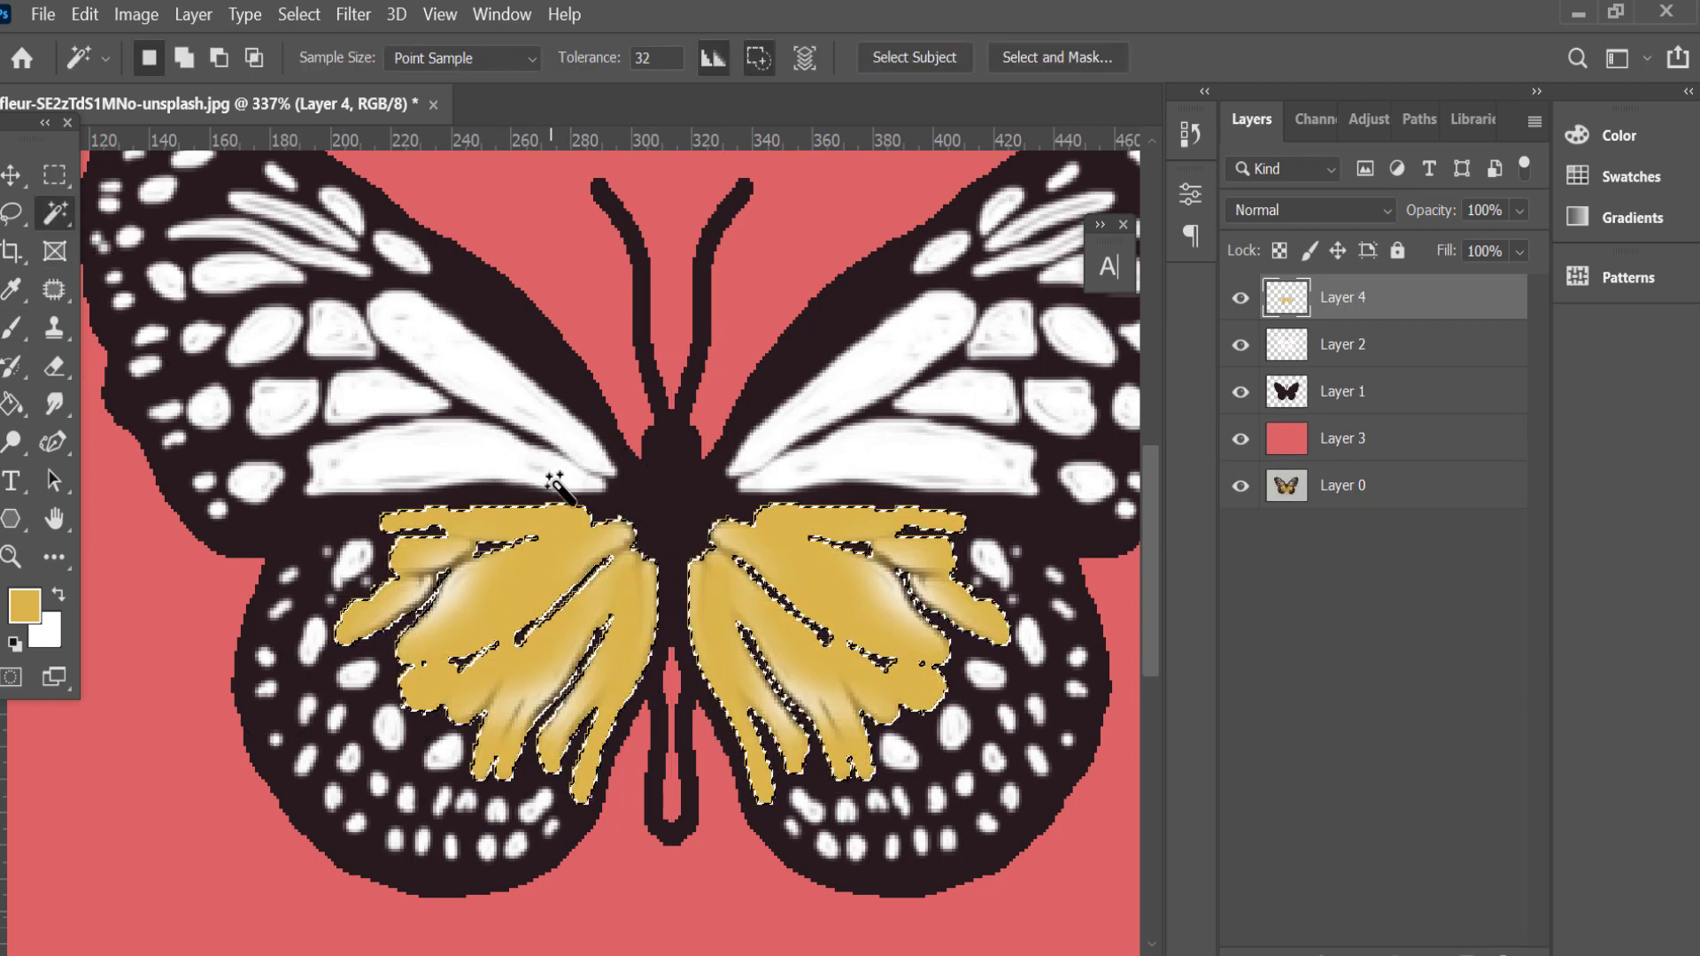
click(1244, 300)
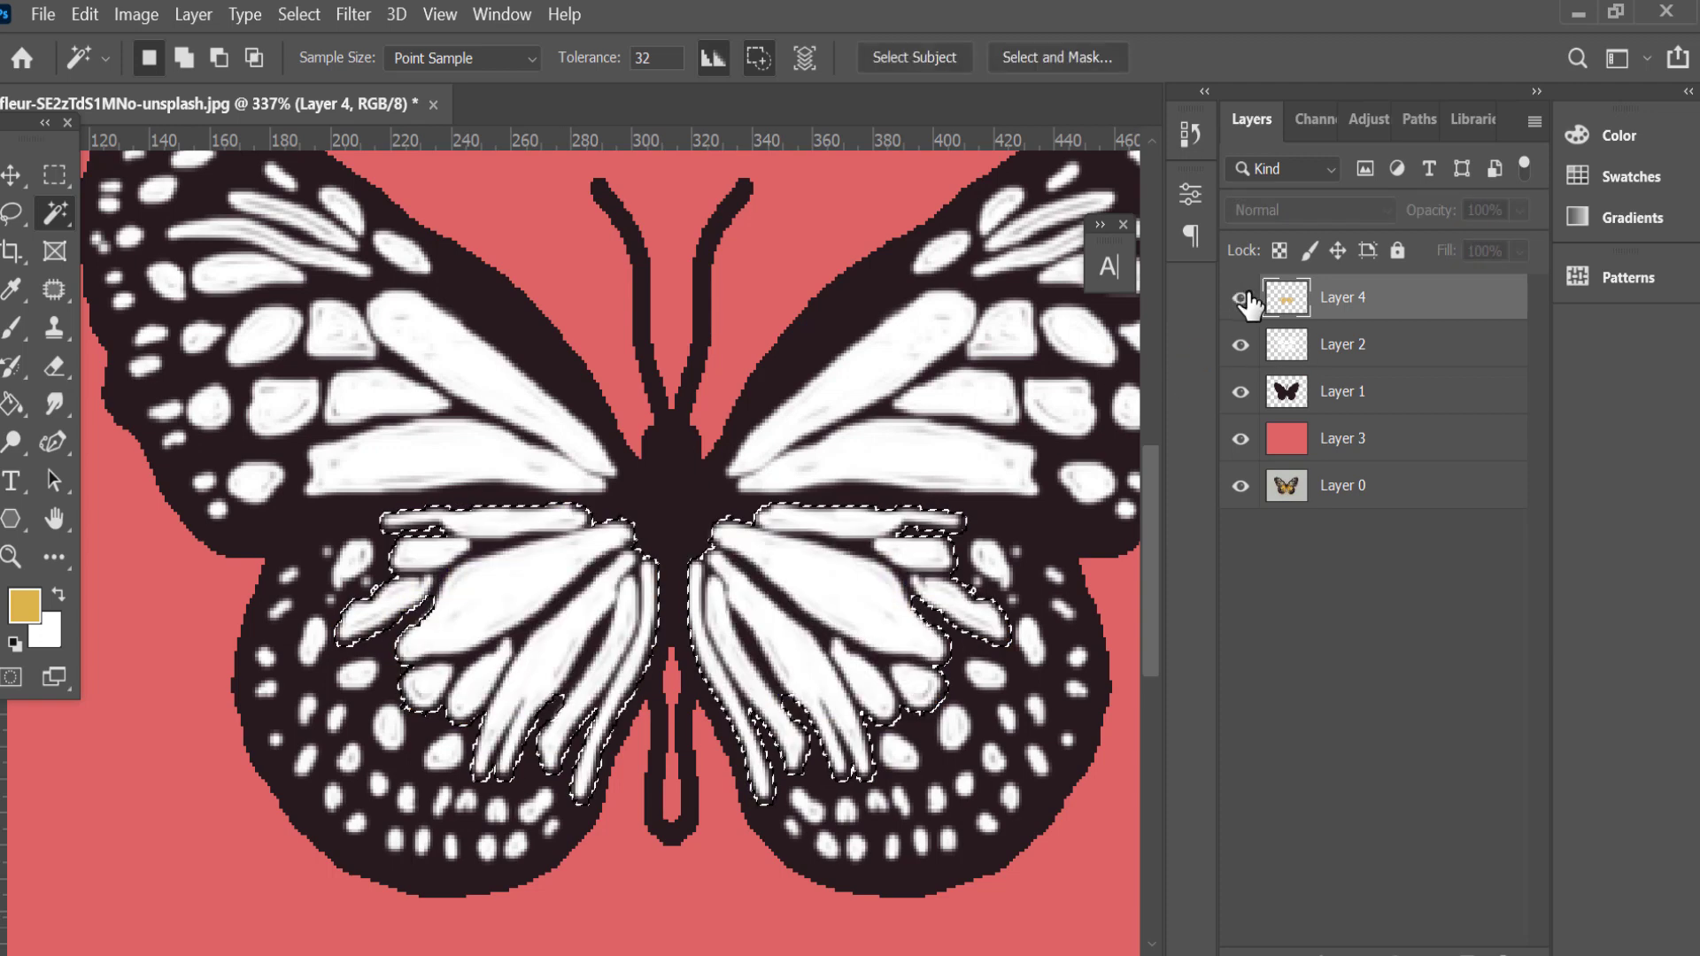
click(1343, 345)
Select both upper wings' white cells, paint their bands gold symmetrically, and deselect.
click(522, 456)
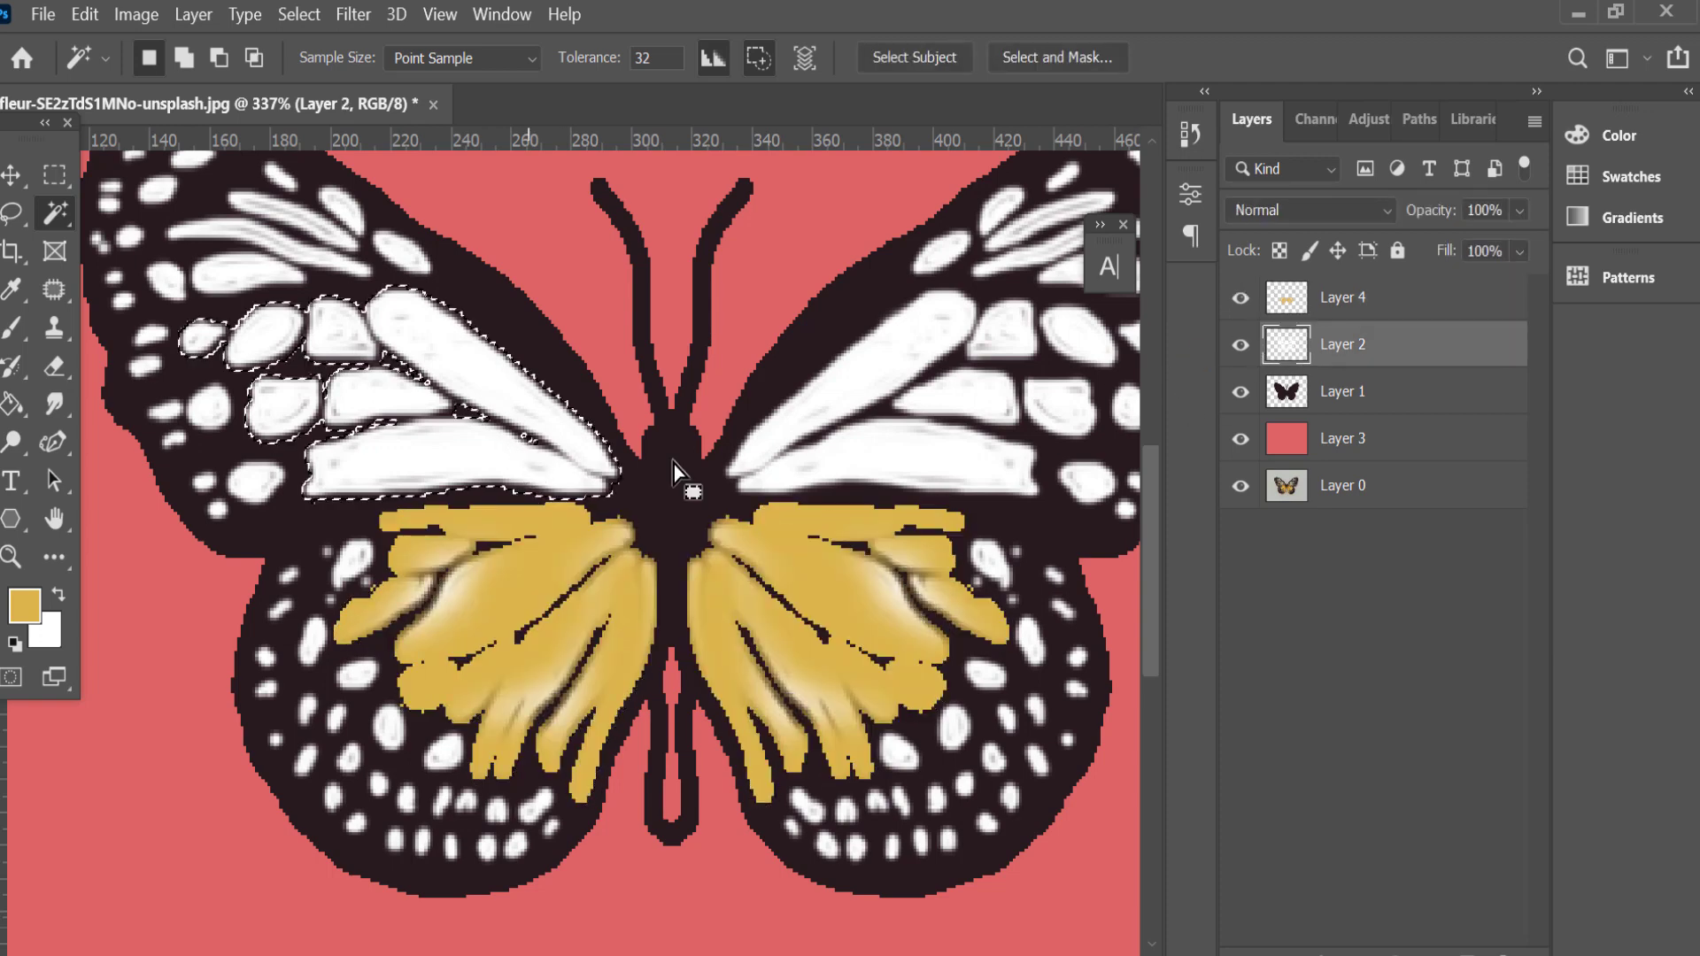
shift+click(805, 483)
click(12, 327)
drag(567, 461, 797, 478)
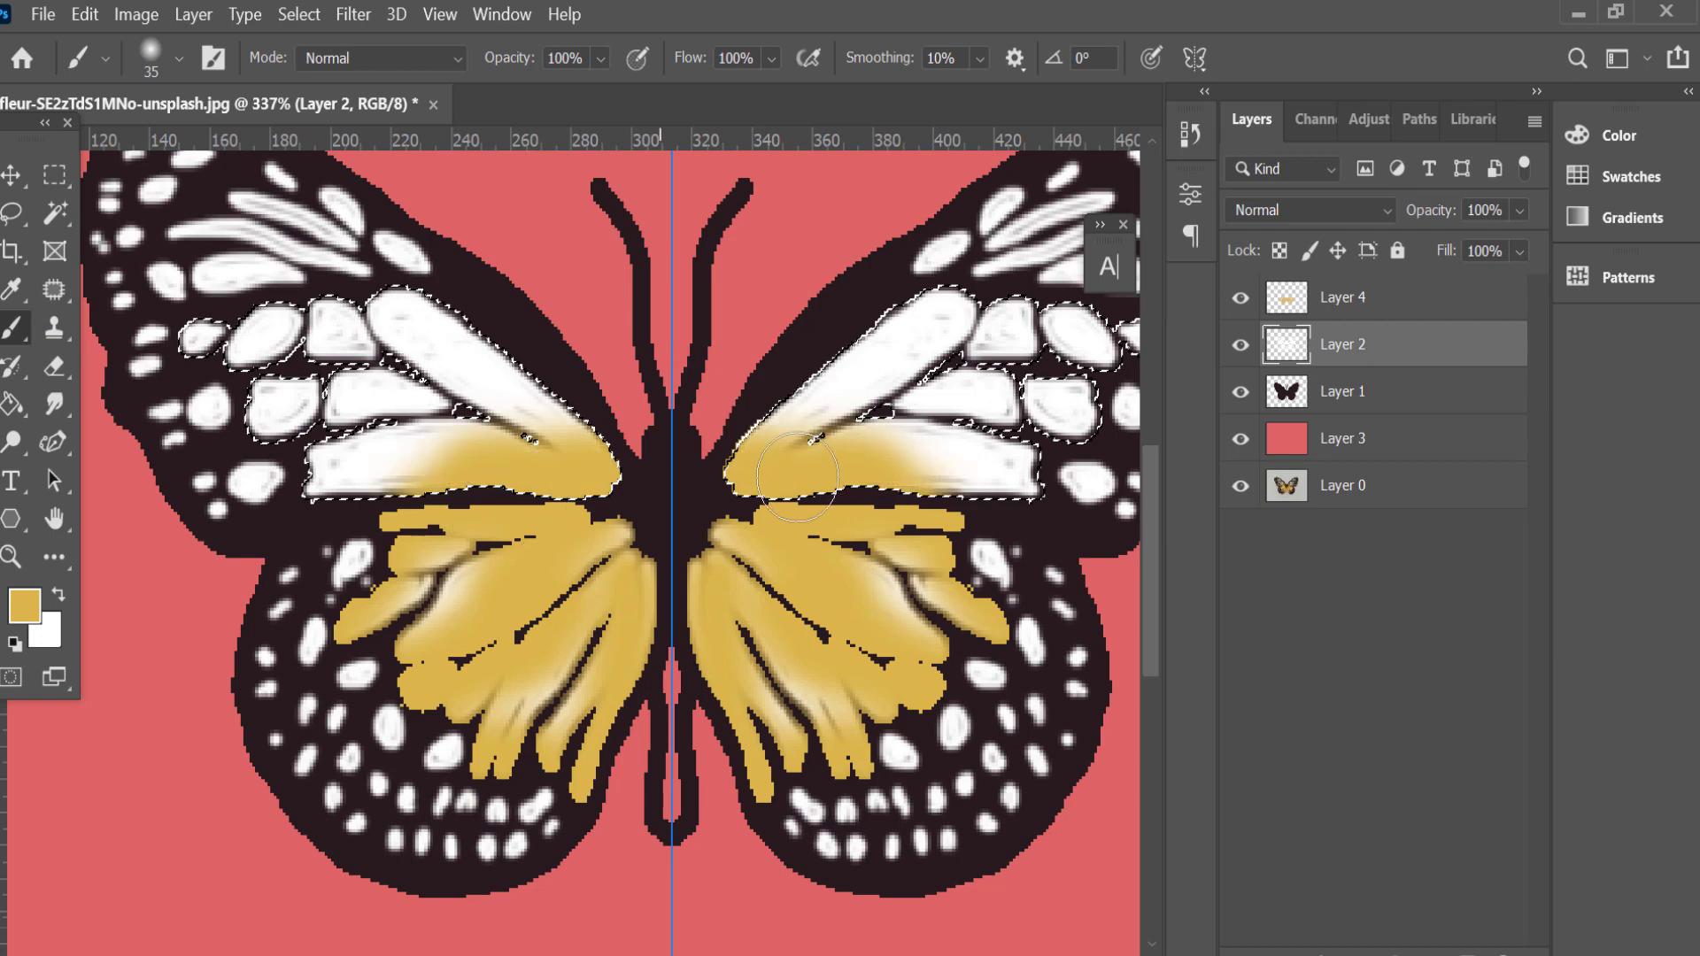
mouse_move(531, 434)
mouse_down()
mouse_move(372, 292)
mouse_move(341, 359)
mouse_move(336, 319)
mouse_up()
scroll(452, 400, down, 1)
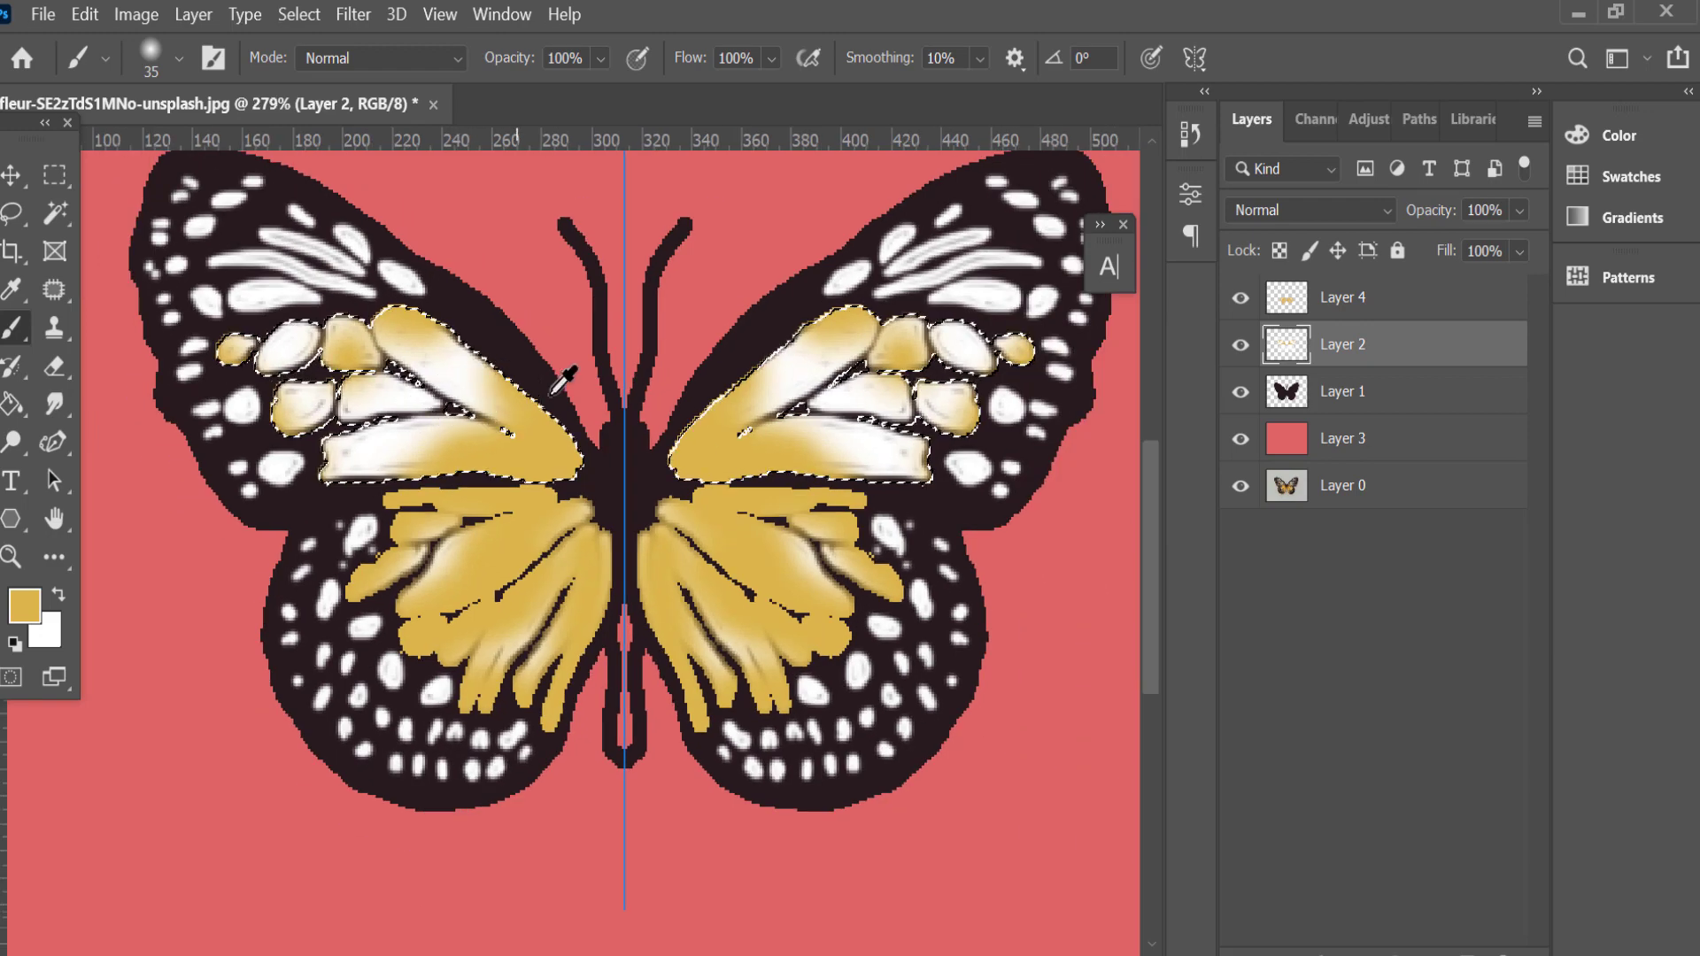
scroll(557, 367, down, 1)
key(ctrl+d)
Magic Wand the upper-left wing's white stripes.
scroll(659, 519, down, 1)
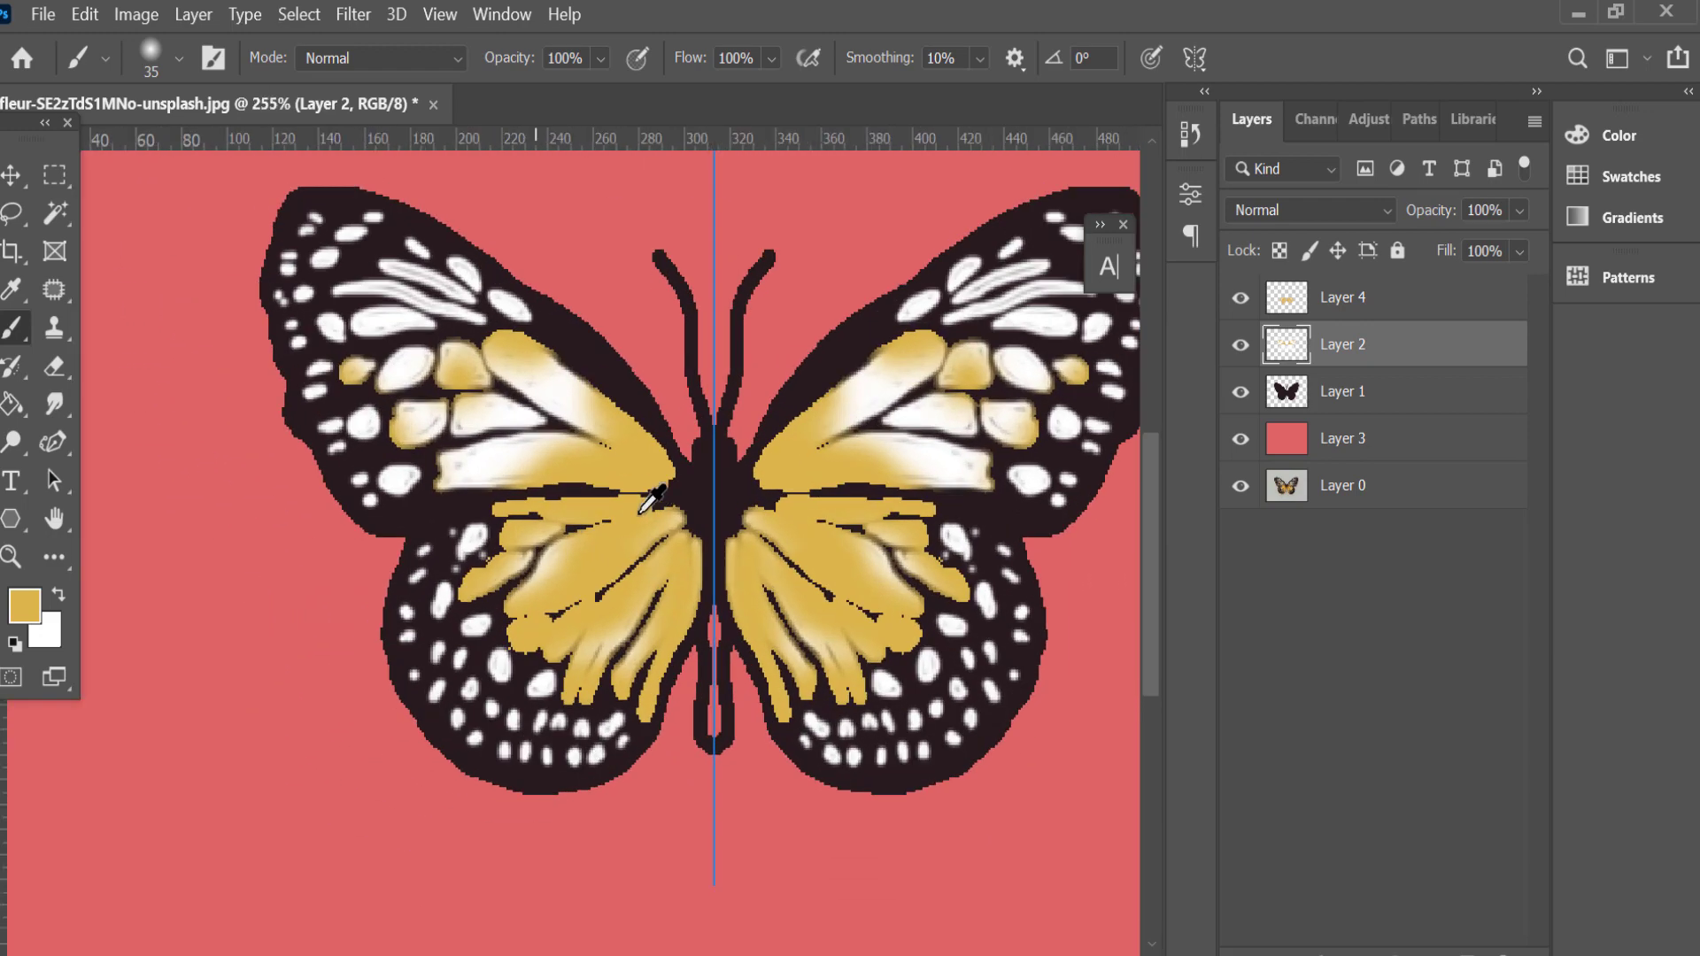
key(w)
click(409, 337)
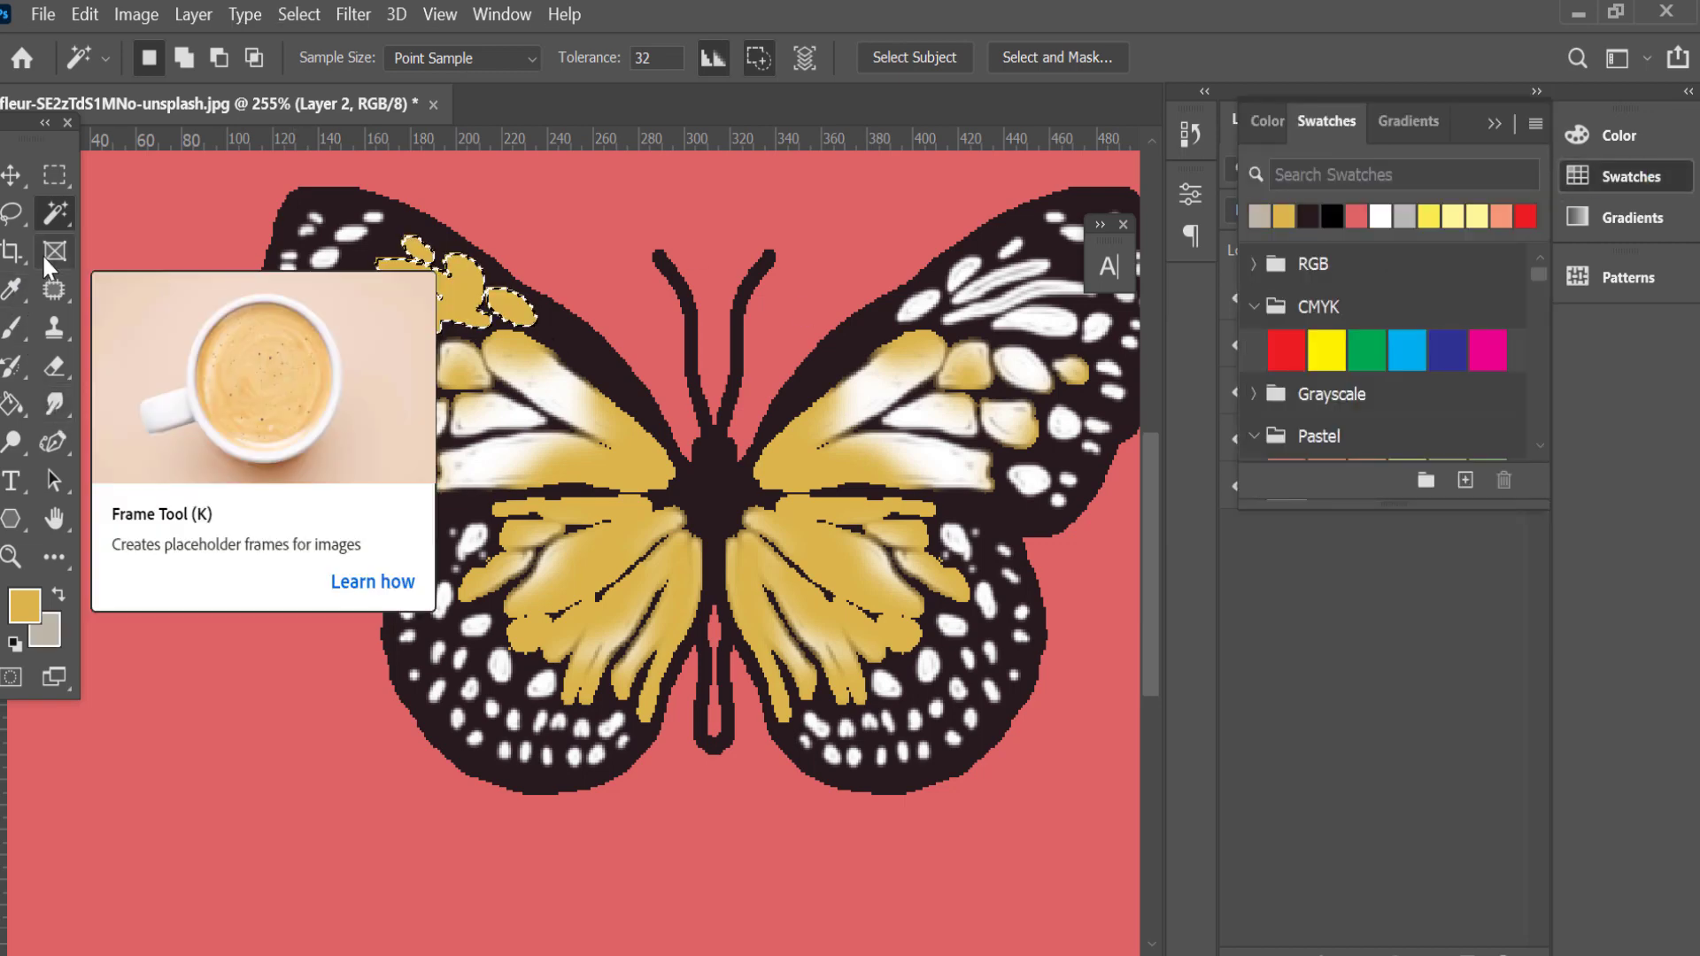
Swap the foreground and background colours and undo the stray gold on the upper-left wing.
click(59, 594)
scroll(394, 510, up, 3)
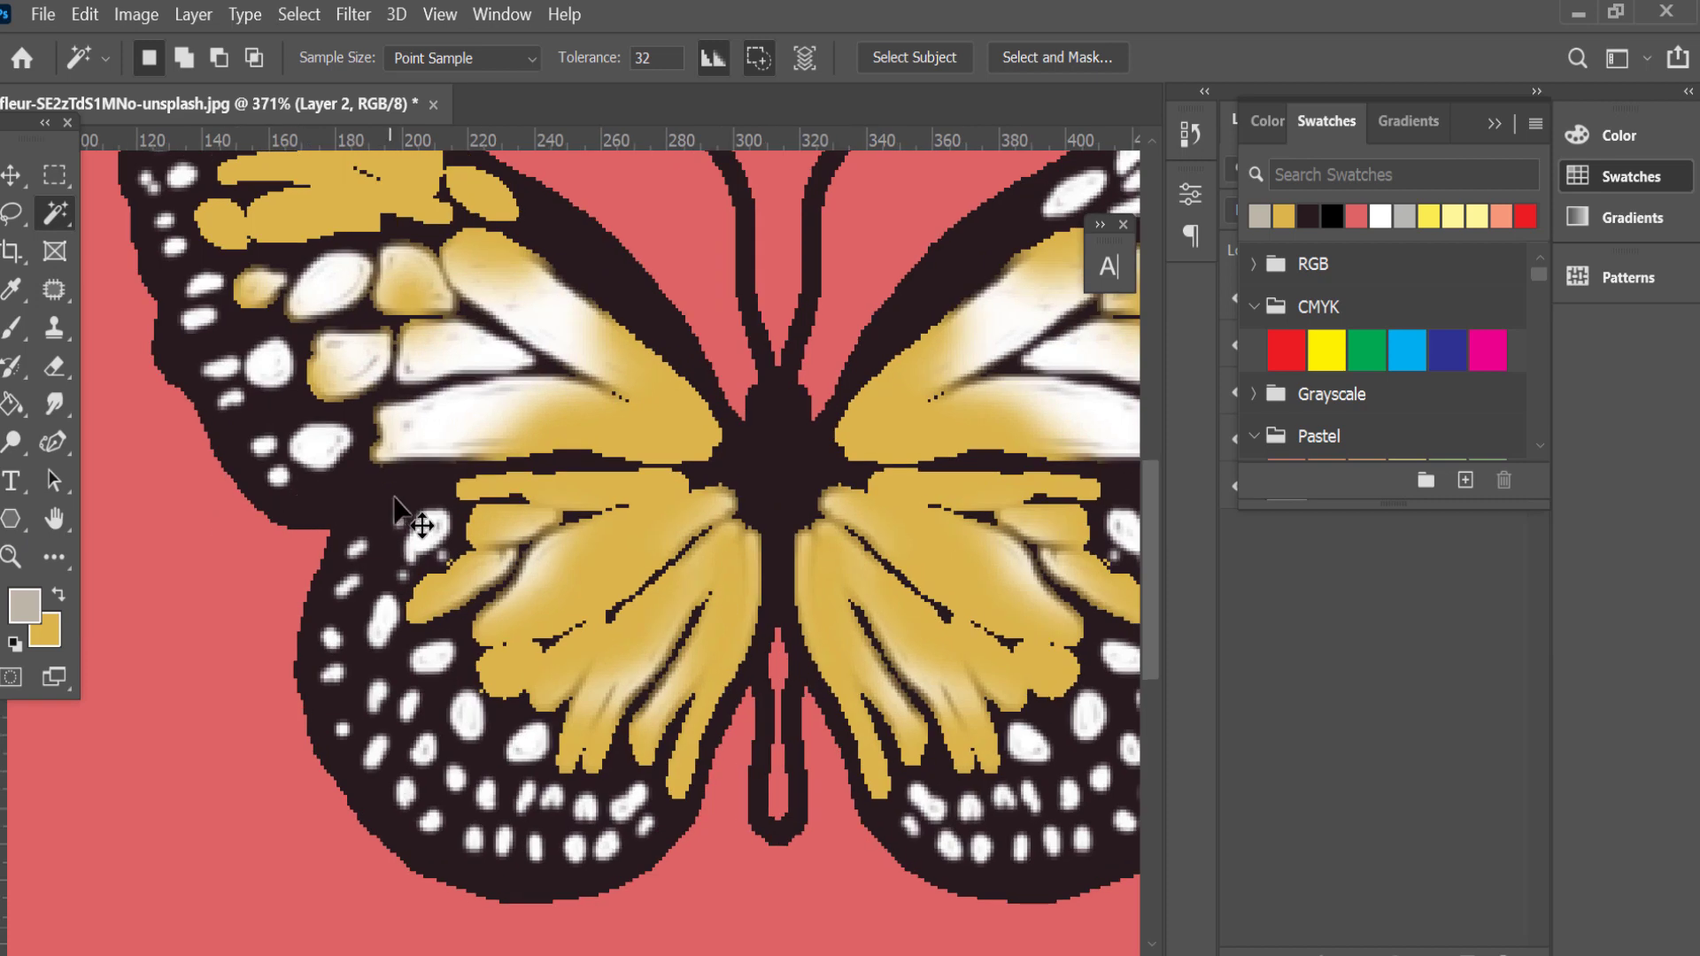
scroll(394, 509, down, 3)
key(ctrl+z)
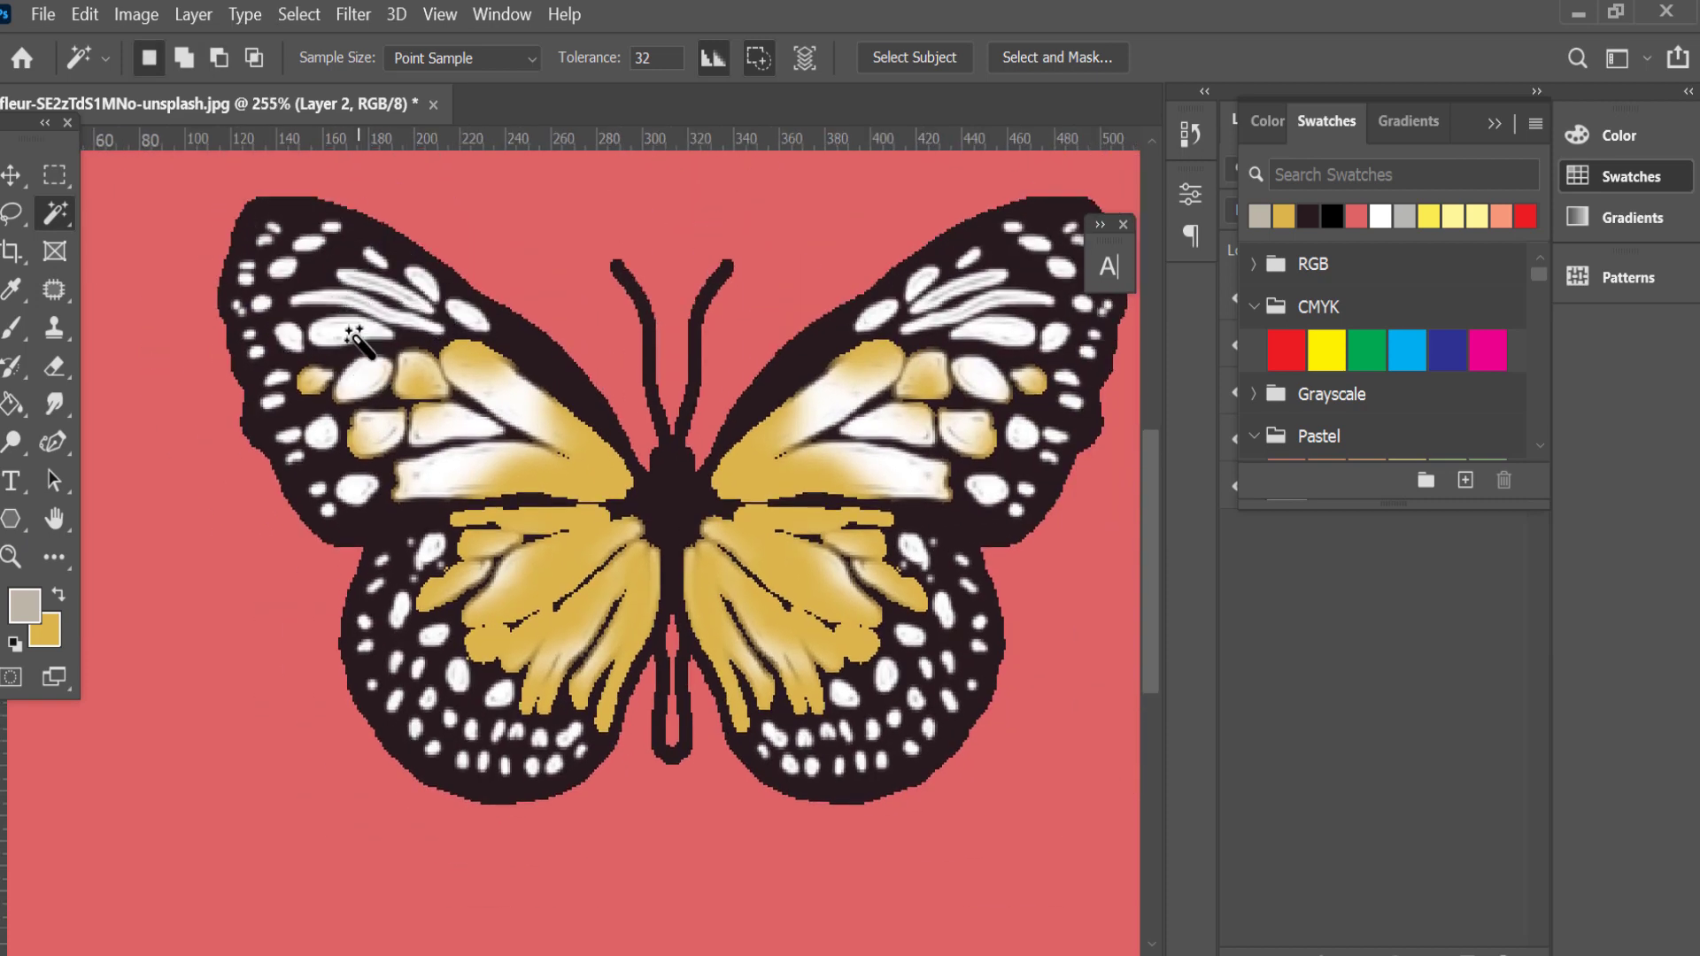
scroll(341, 348, up, 1)
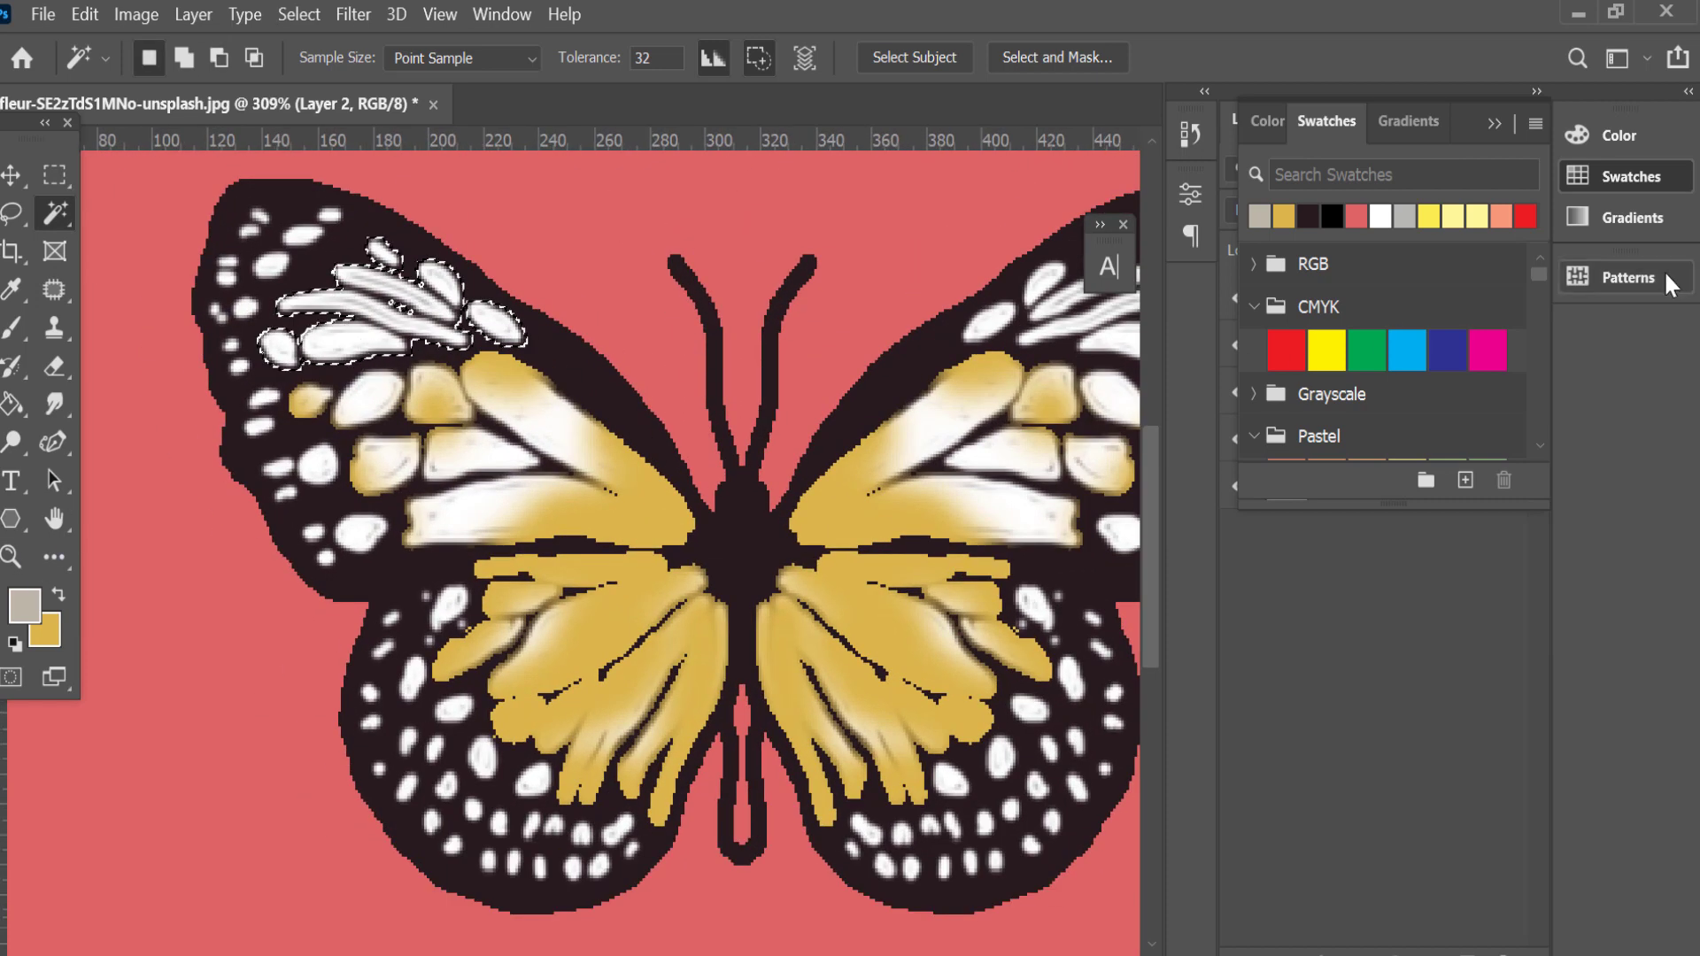
Hide the outline, background and lower-wing gold layers in turn to inspect them.
click(1469, 124)
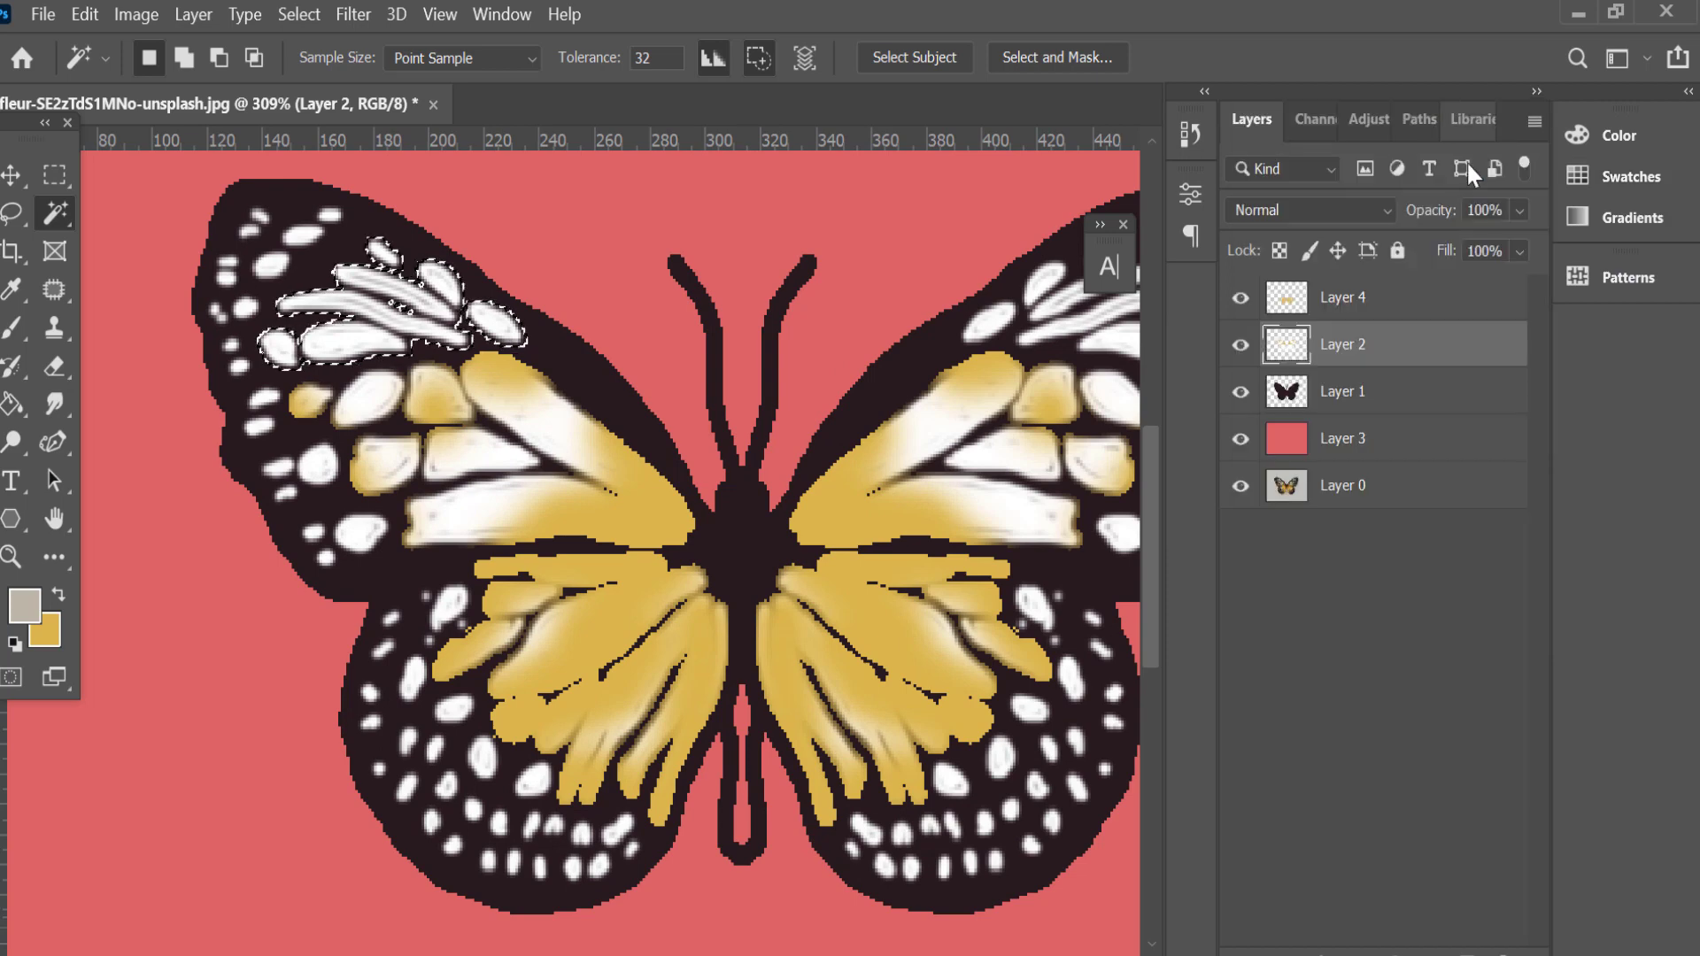
click(1240, 392)
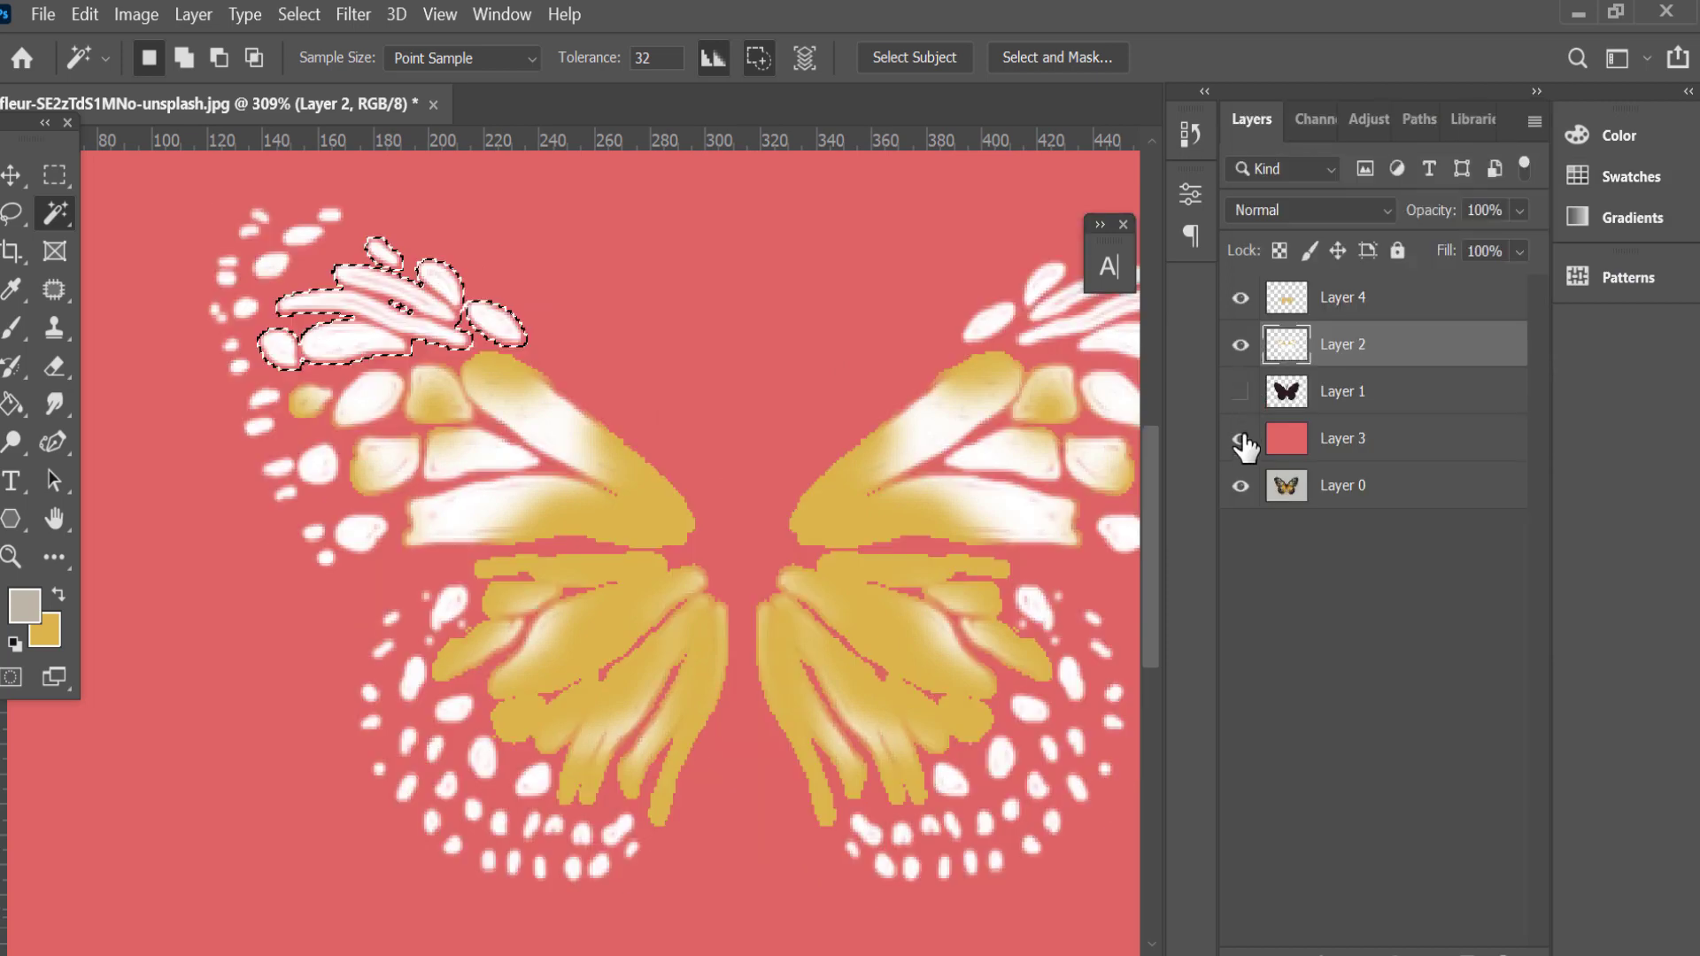
click(1242, 439)
click(1241, 298)
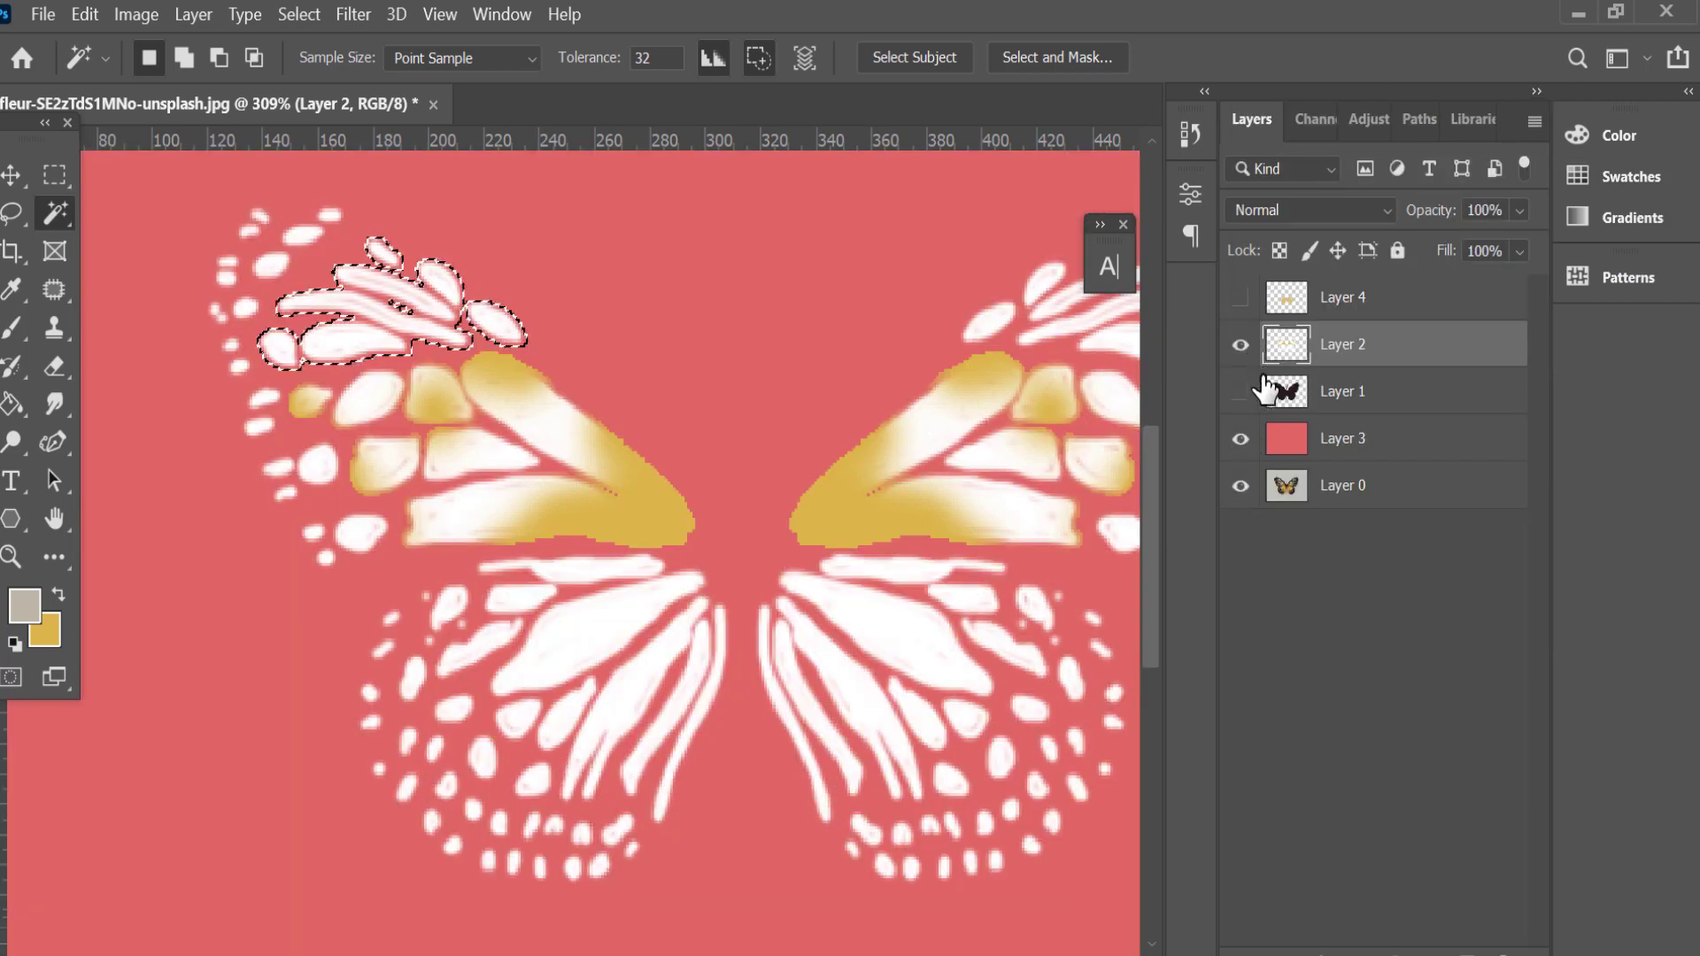
Select the lower-left wing's white cells, paint a grey test stroke, and undo it.
alt+click(380, 357)
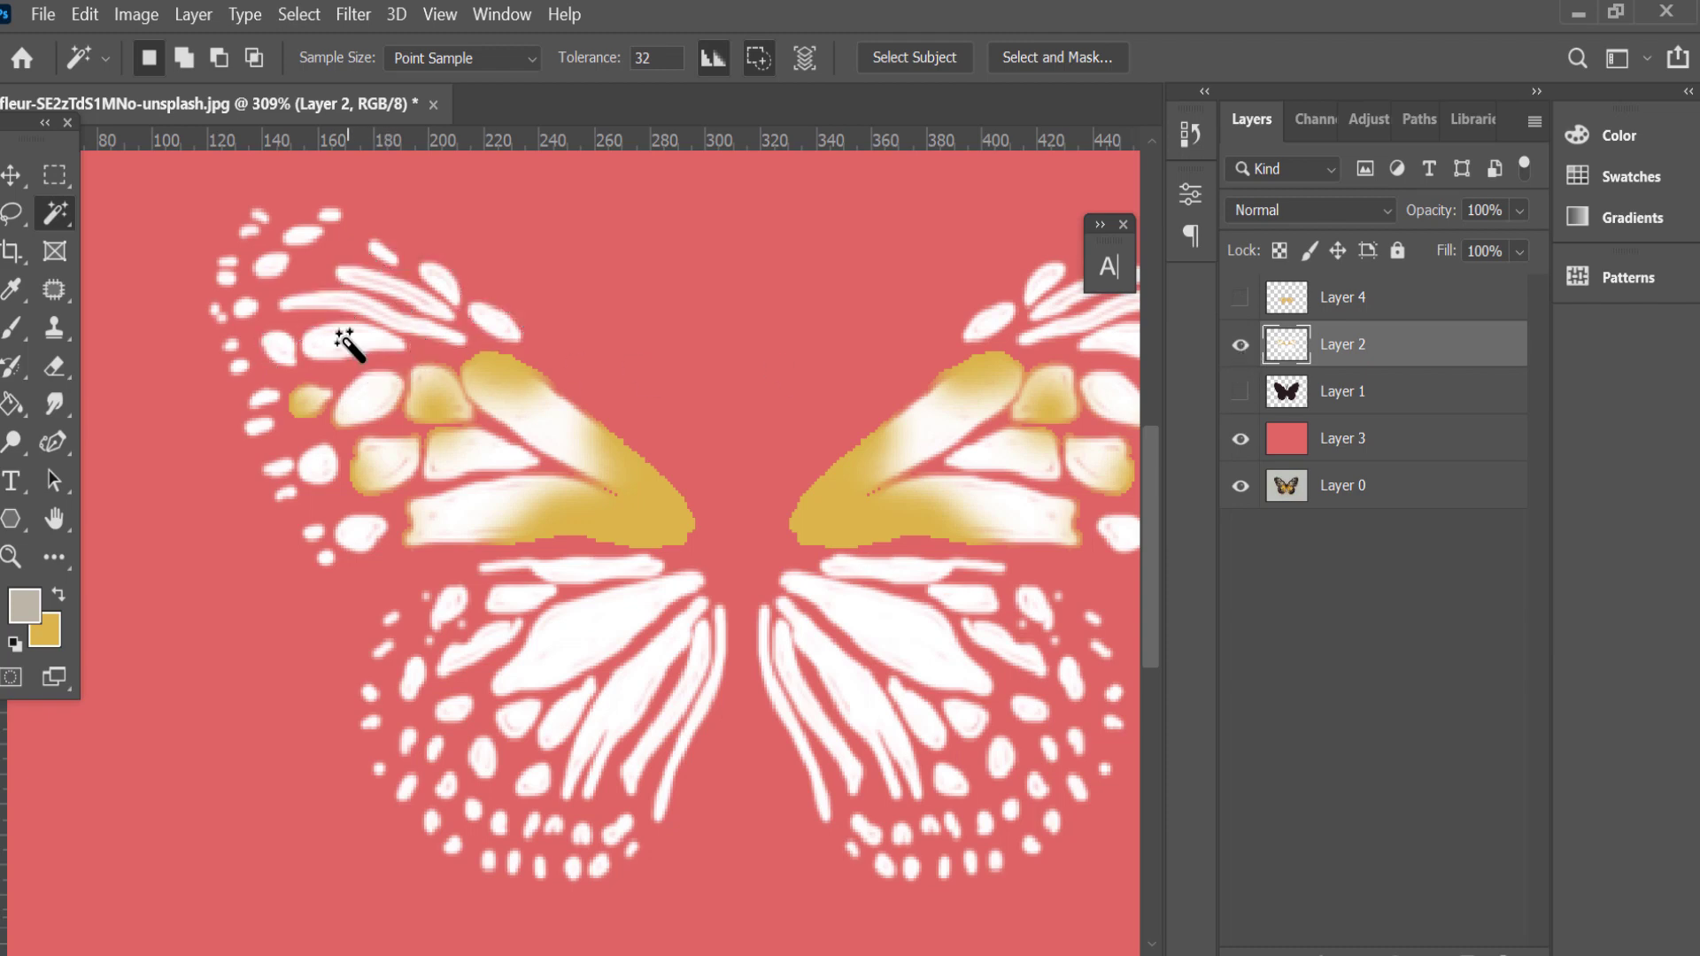
click(584, 632)
key(b)
mouse_move(655, 586)
mouse_down()
mouse_move(590, 646)
mouse_move(664, 779)
mouse_up()
key(ctrl+z)
key(v)
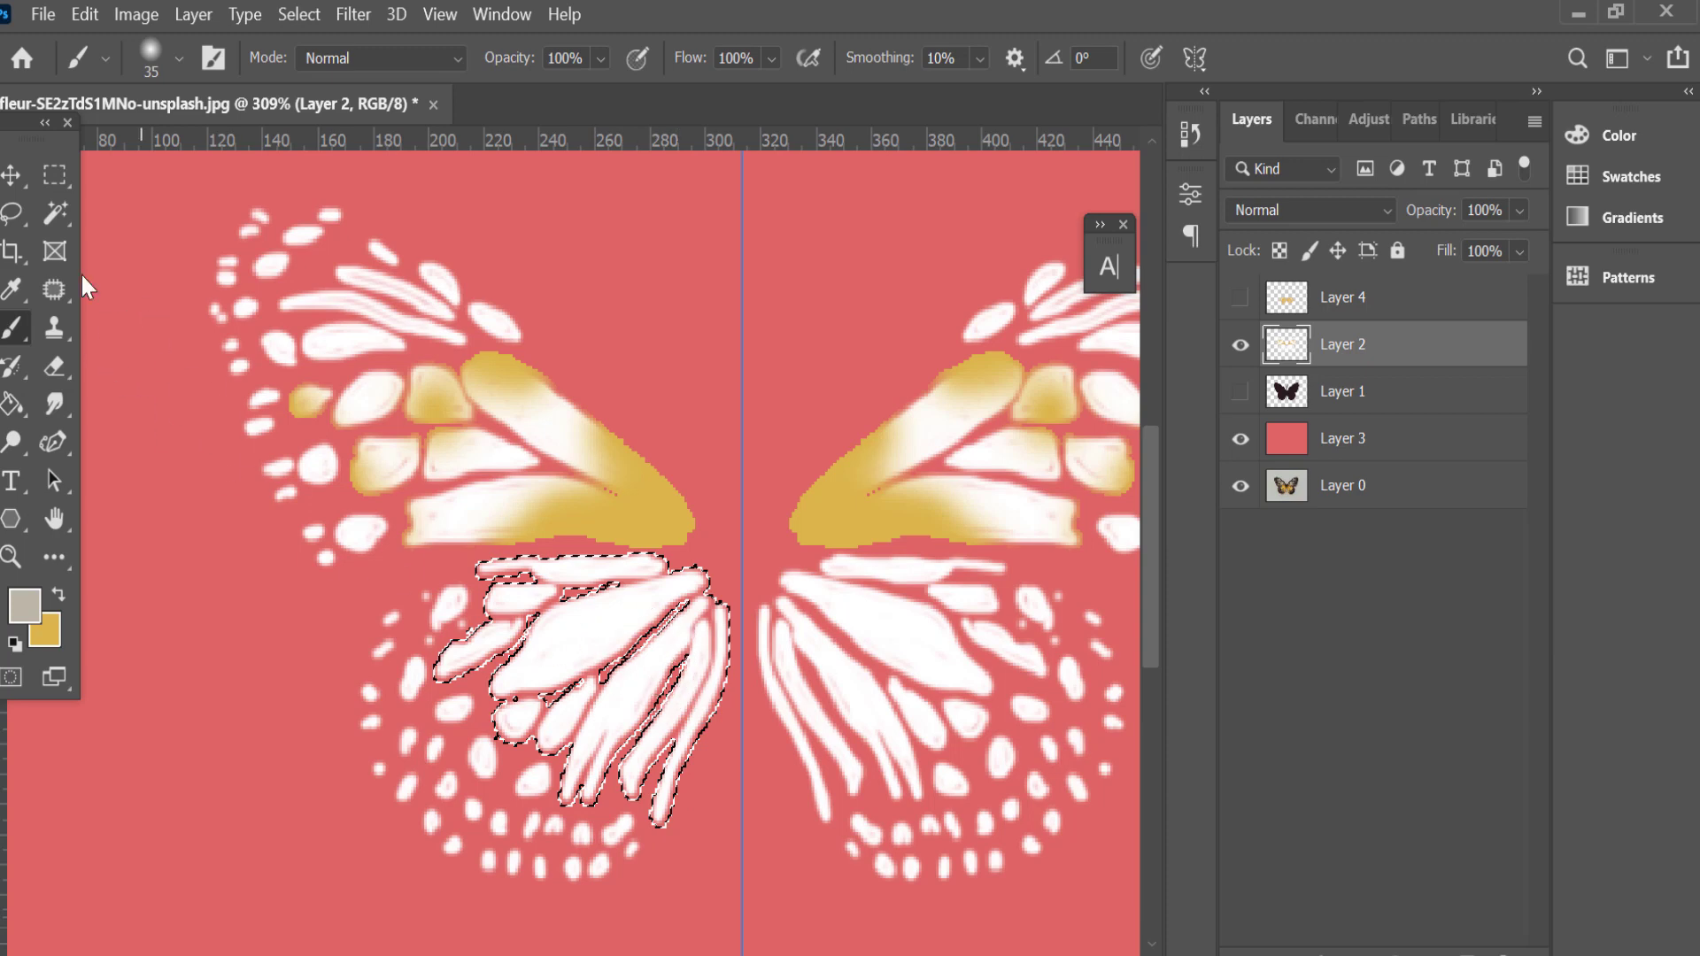
Deselect, show the outline and gold layers again, and make the red background layer active.
key(v)
key(ctrl+d)
click(1241, 392)
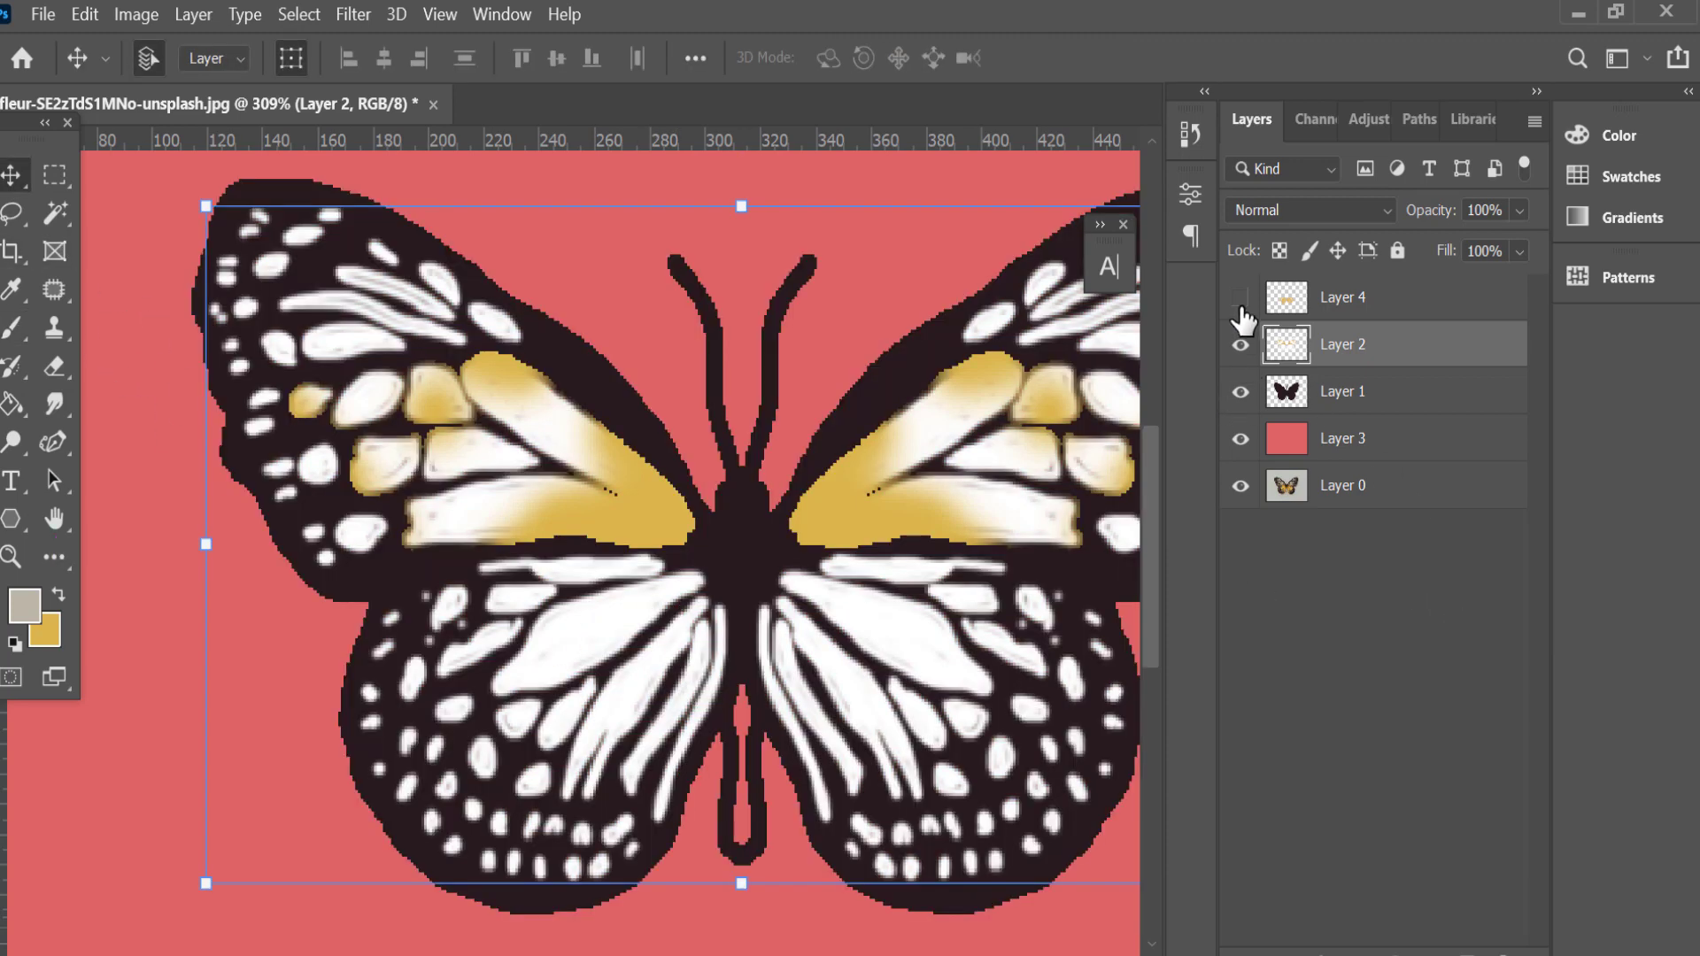
click(1240, 298)
scroll(1113, 554, down, 3)
click(1113, 555)
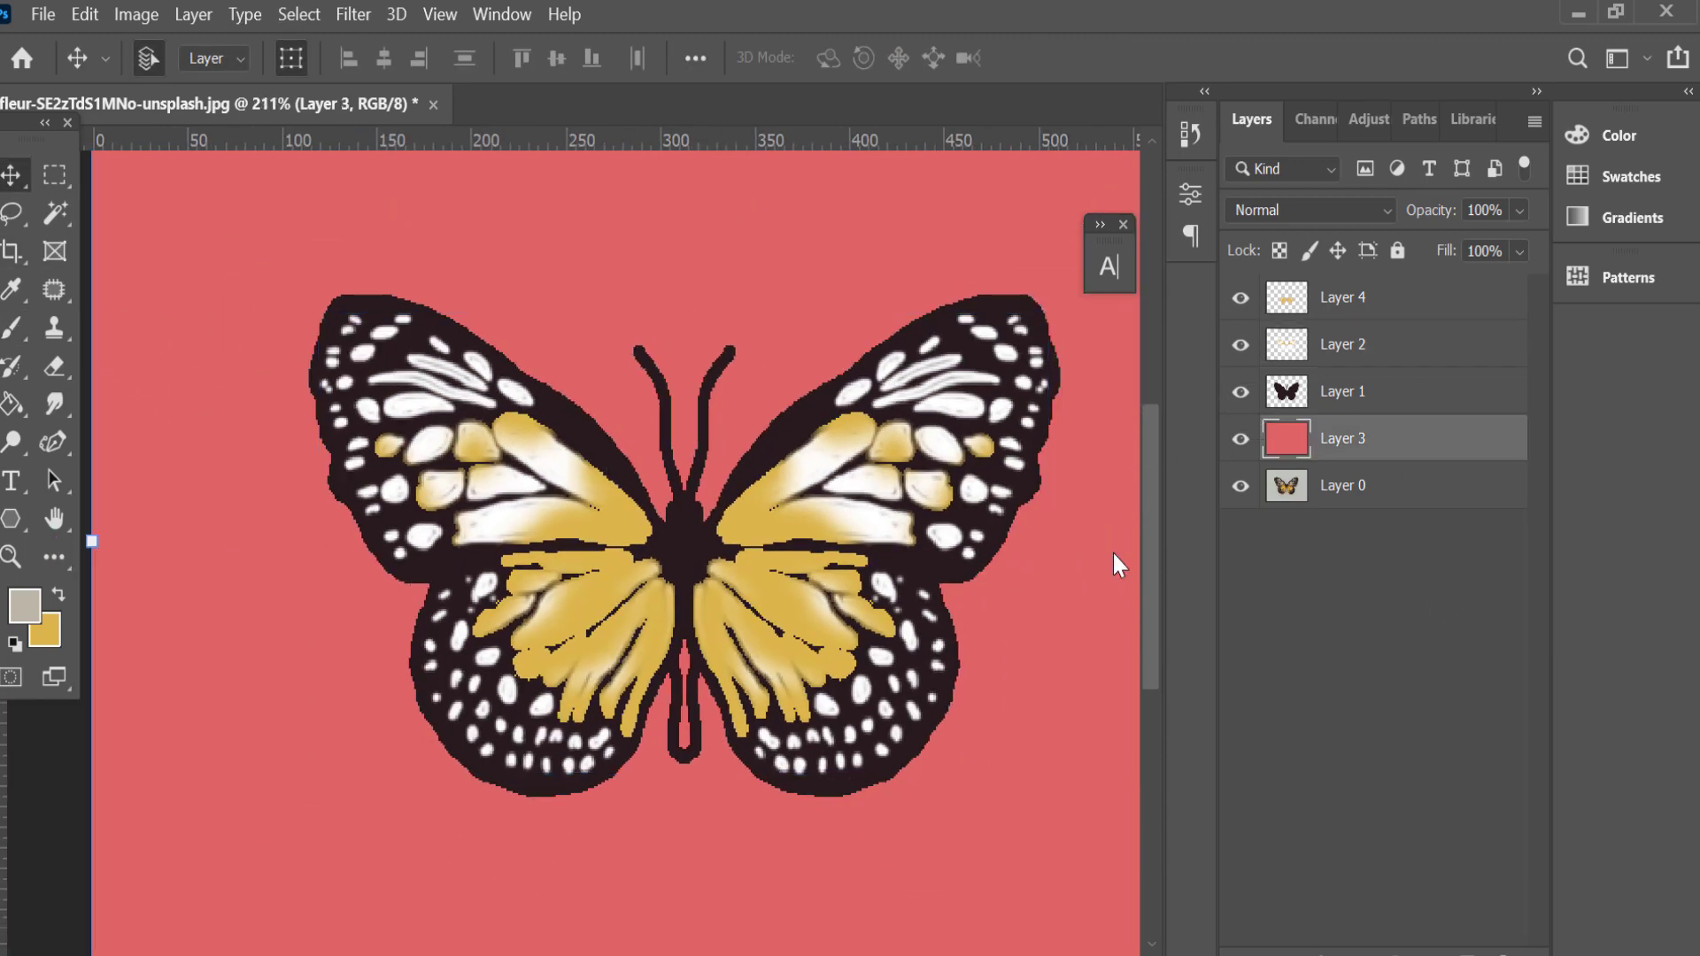
On Layer 1, Magic Wand the whole butterfly silhouette and sample its dark brown 261a1e.
click(1294, 393)
click(54, 213)
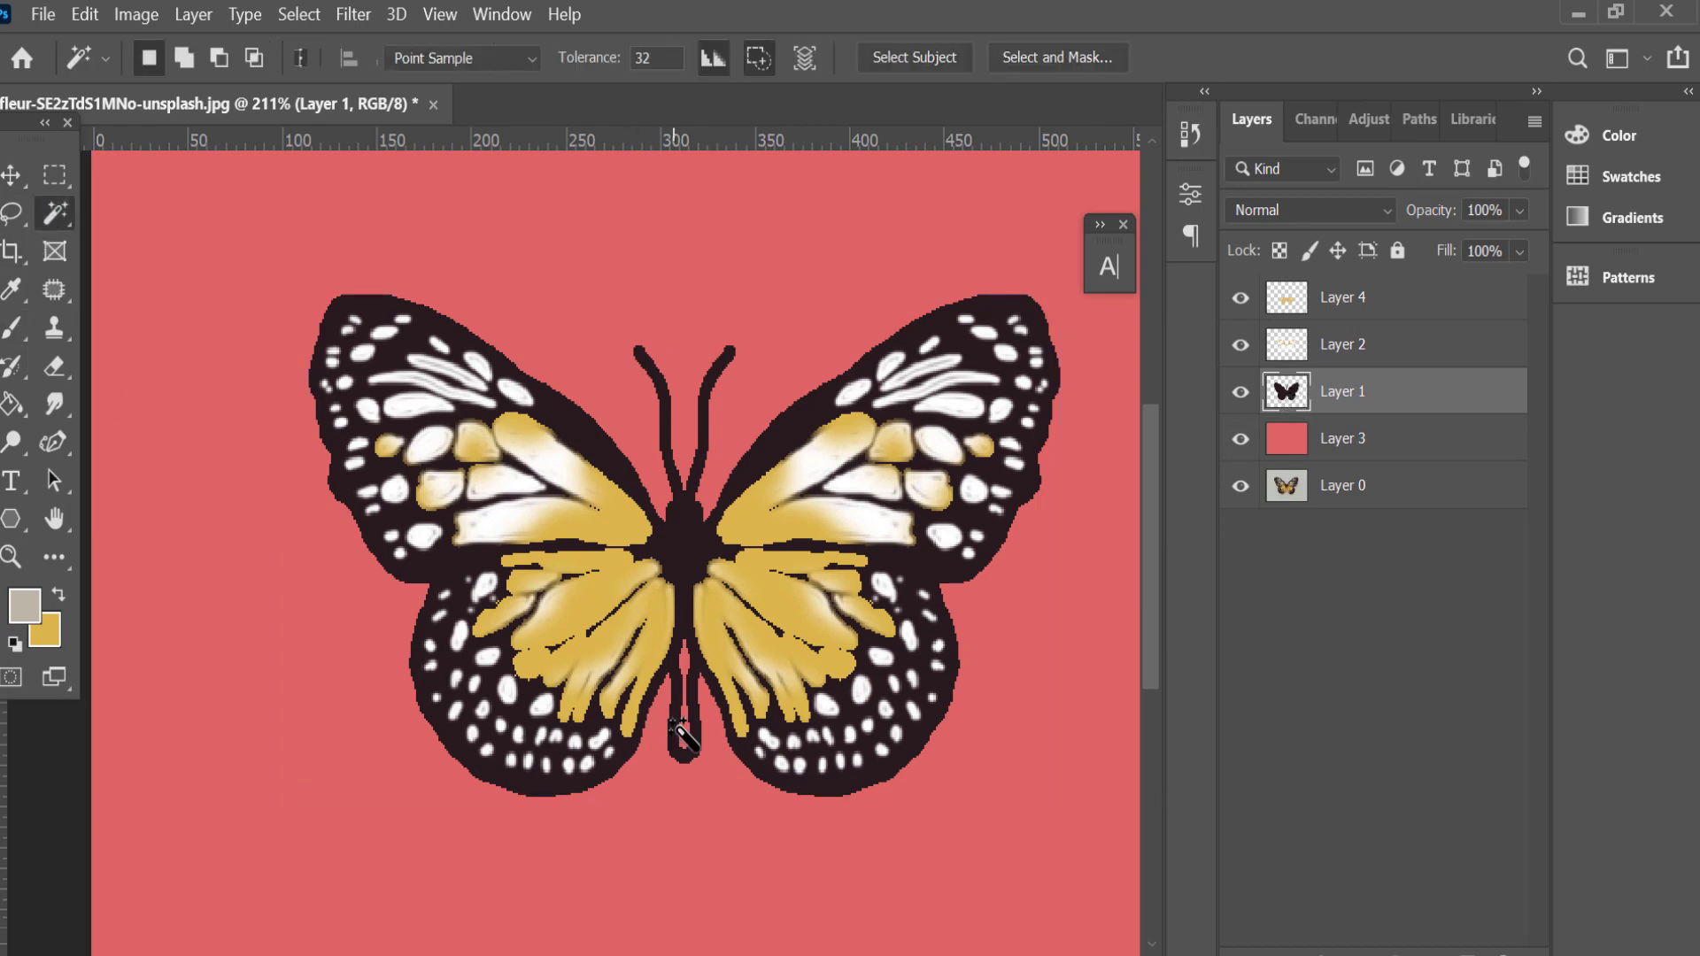
key(i)
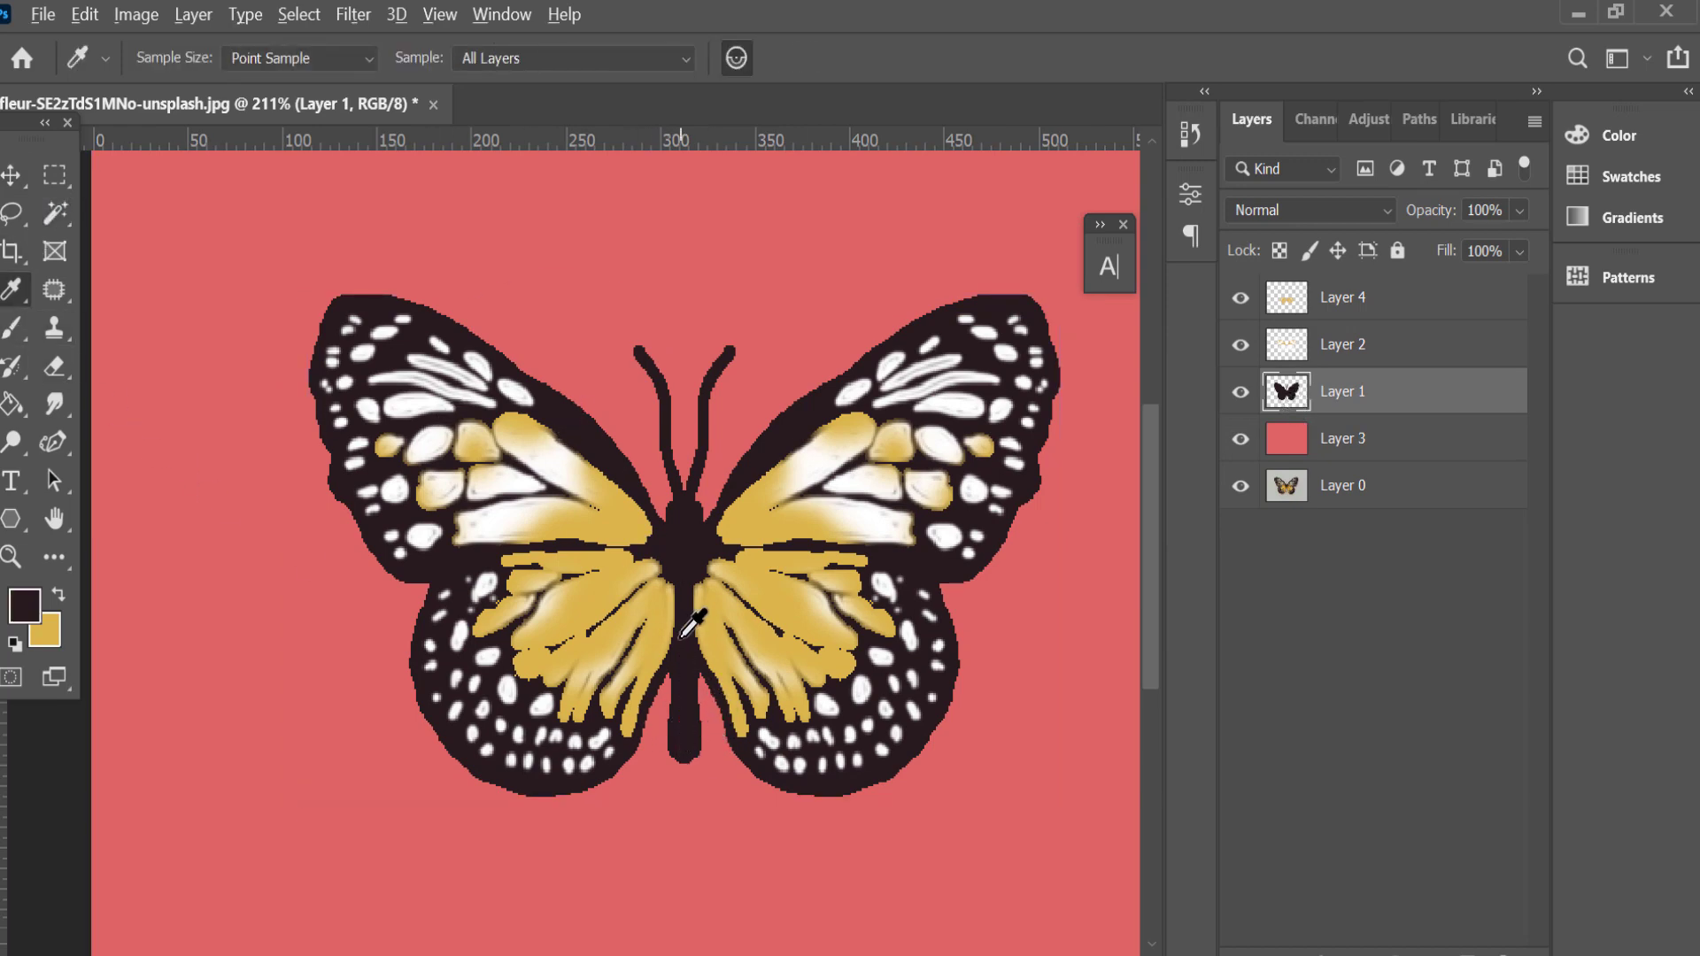
scroll(690, 625, down, 3)
scroll(567, 549, up, 2)
click(55, 212)
click(567, 558)
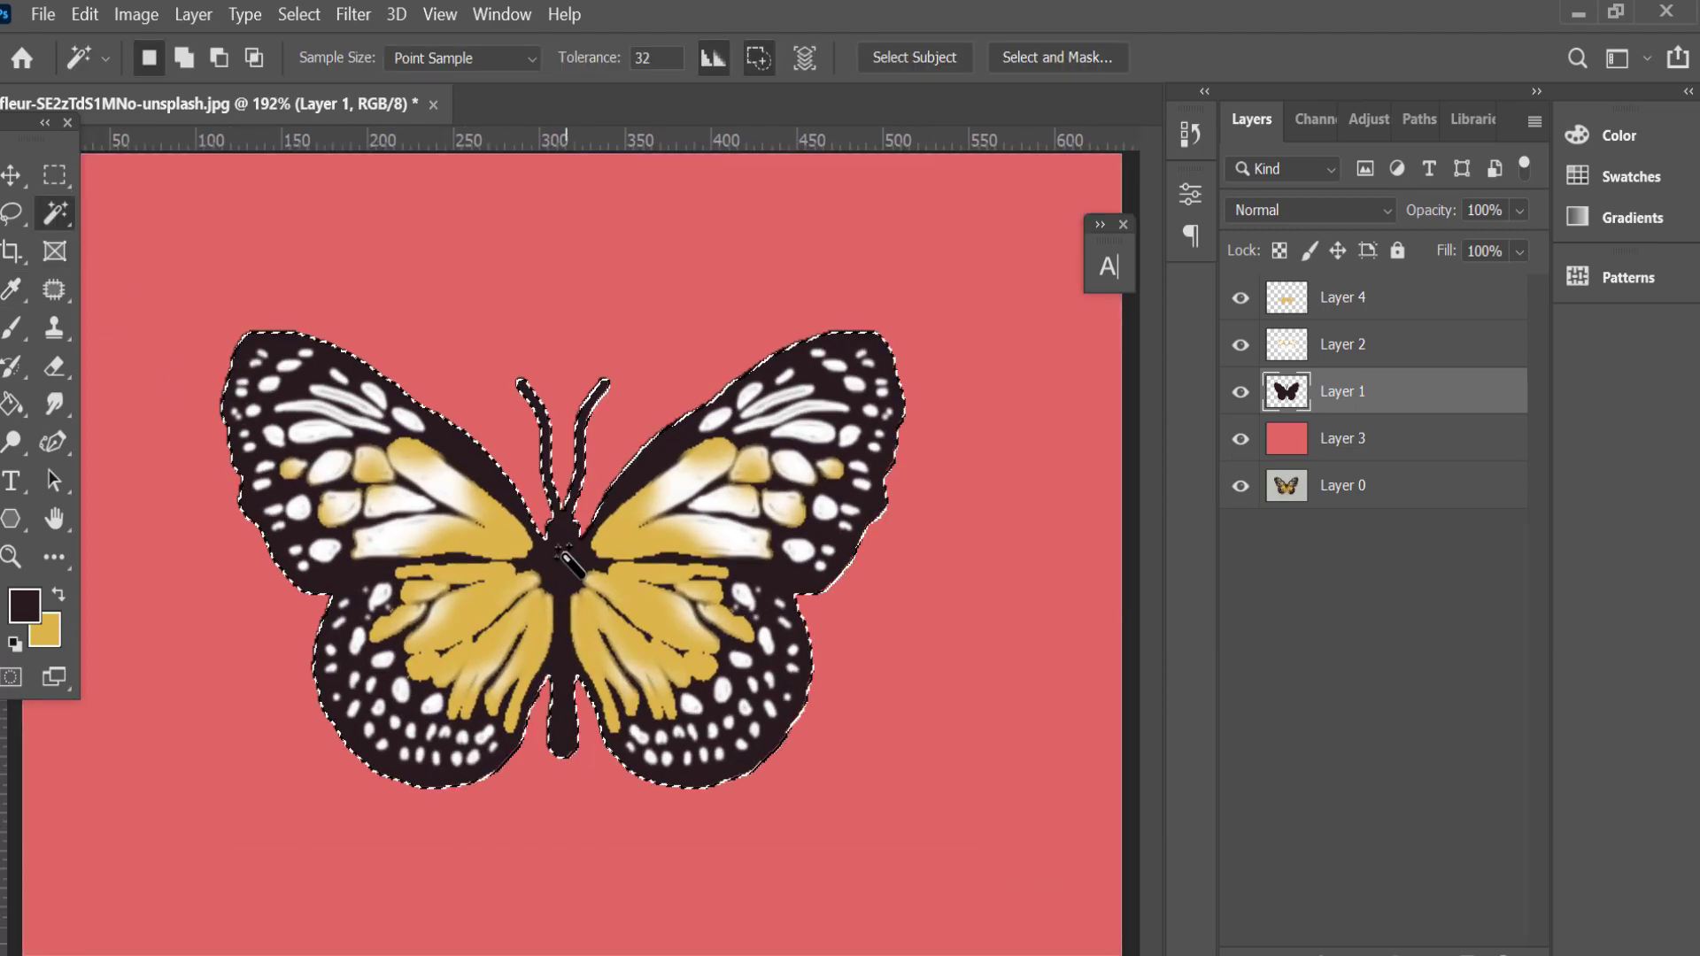
click(25, 606)
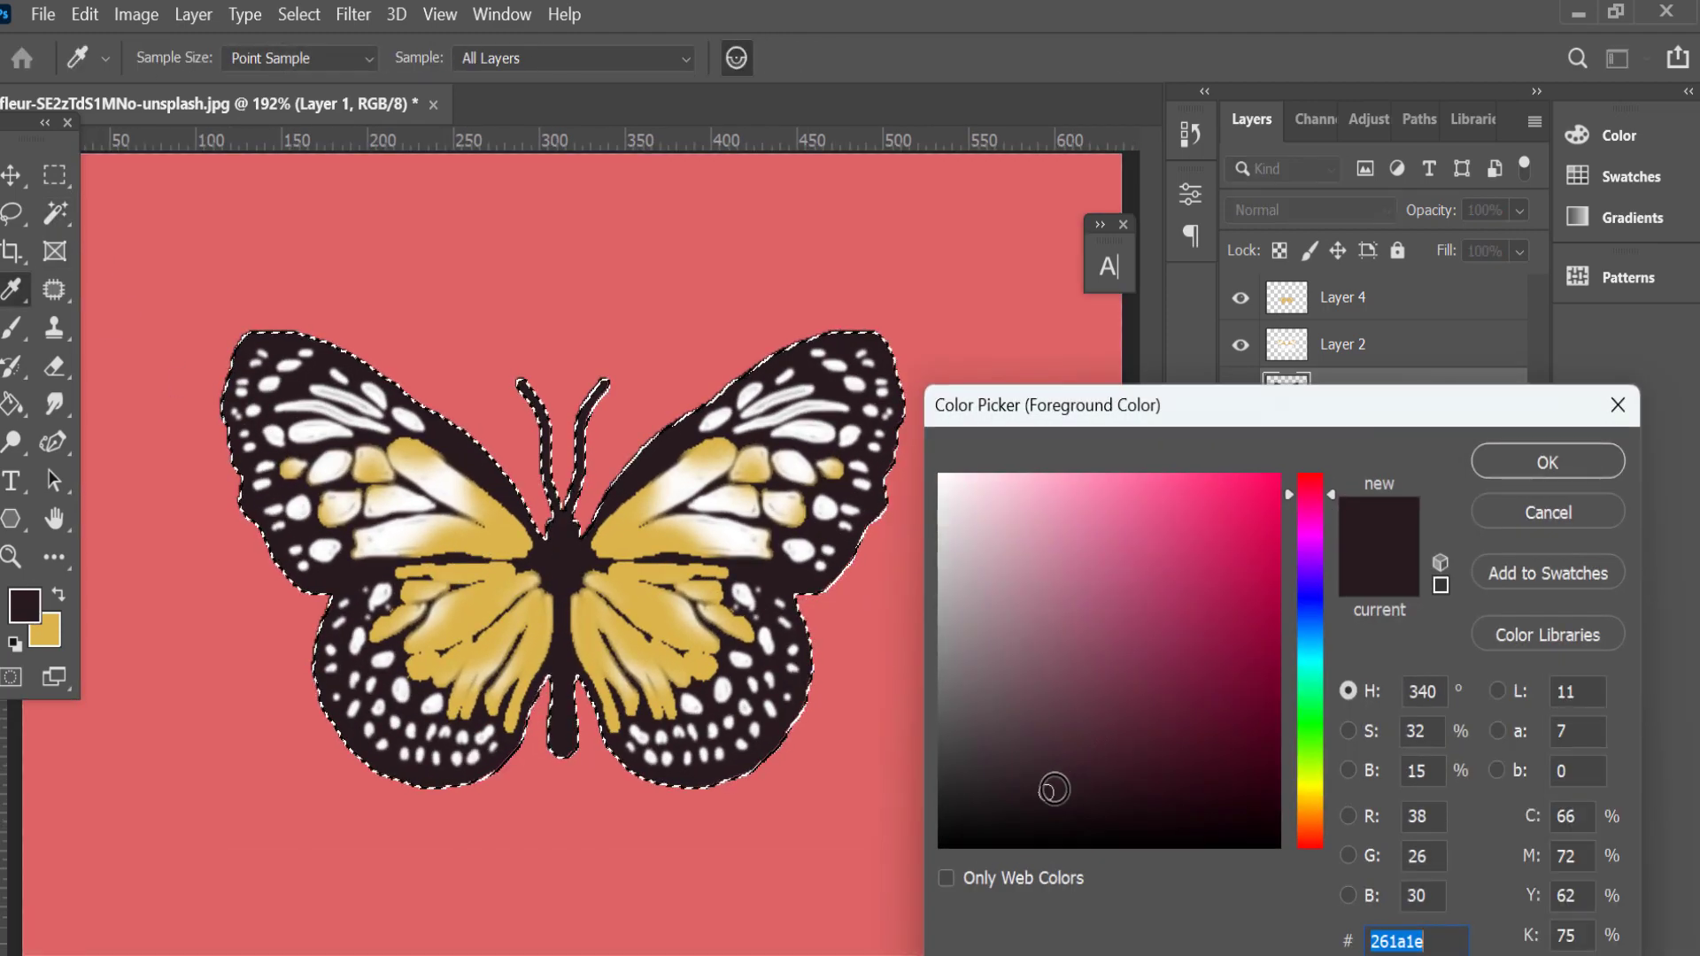
click(1617, 405)
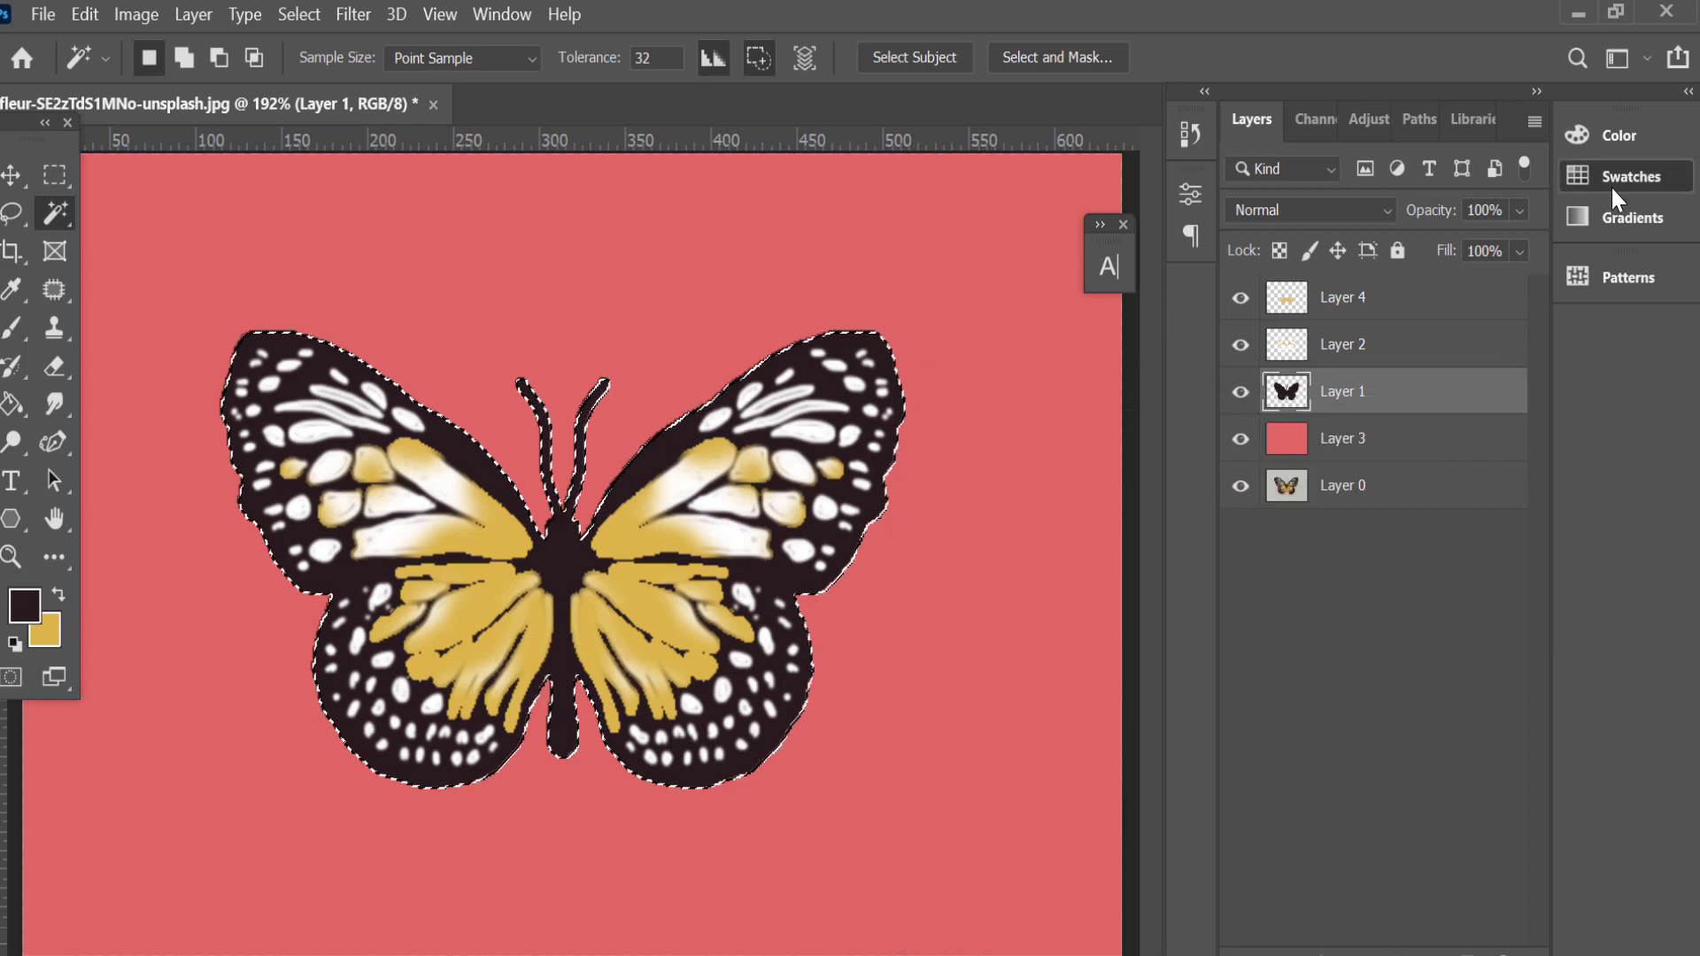
click(1614, 177)
Paint pale mirrored highlights along the lower and upper wing edges.
click(59, 594)
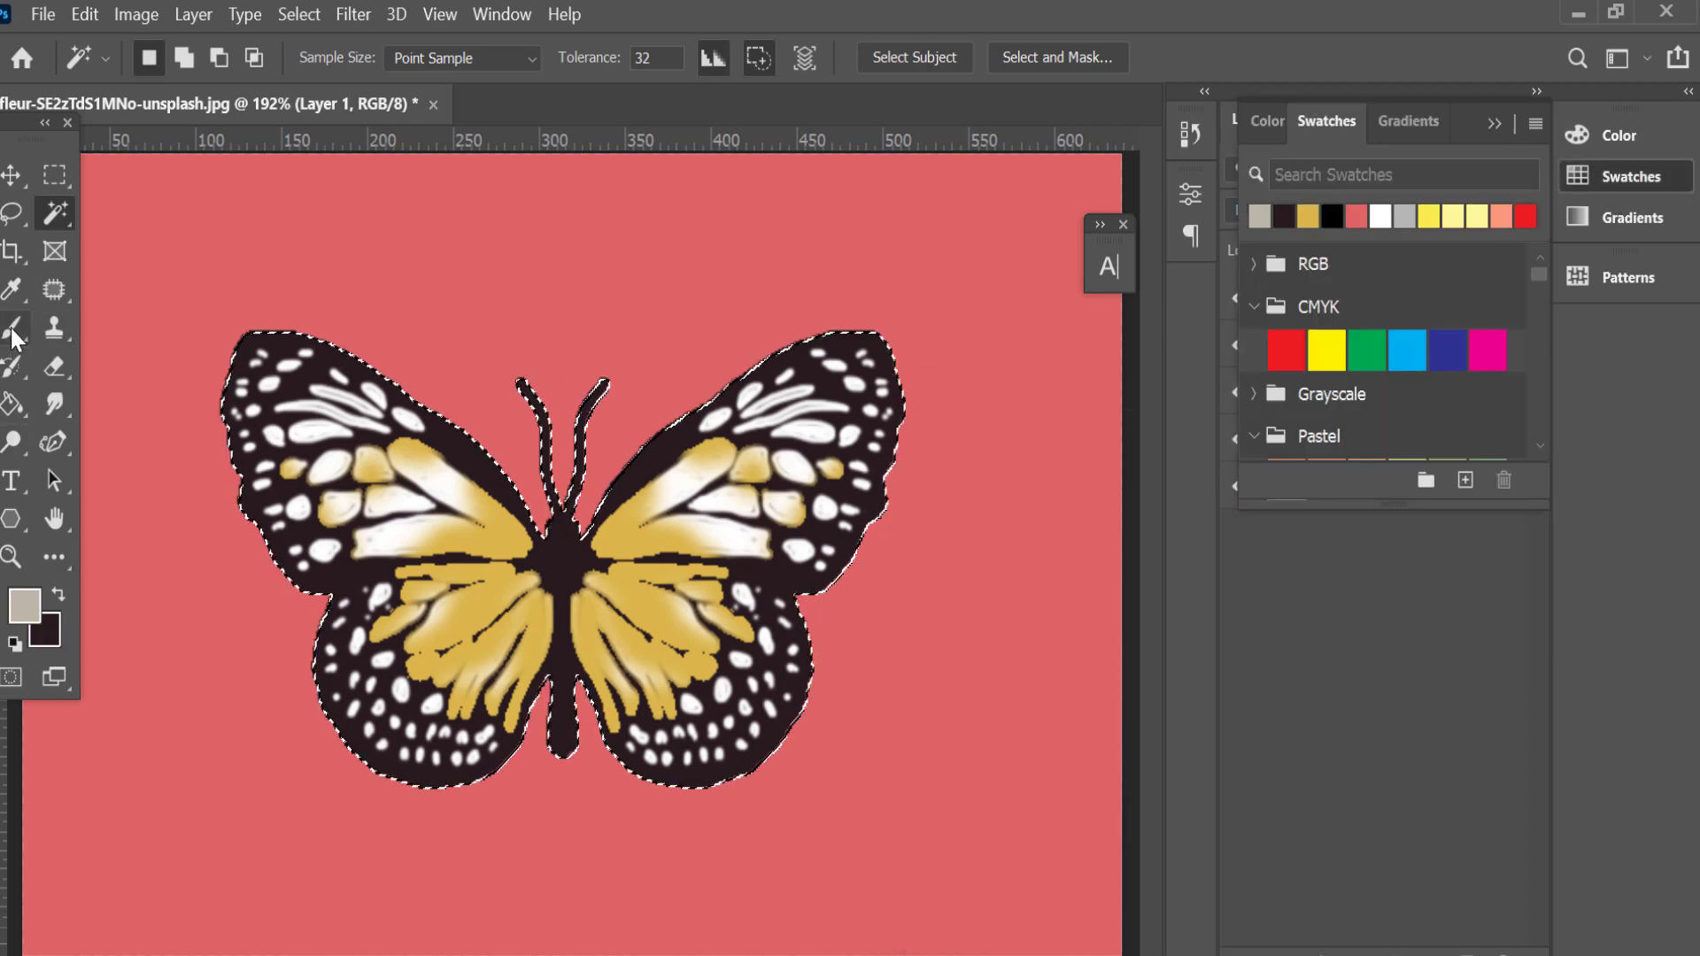
click(12, 332)
drag(493, 793, 359, 797)
mouse_move(308, 726)
mouse_down()
mouse_move(348, 339)
mouse_move(470, 410)
mouse_up()
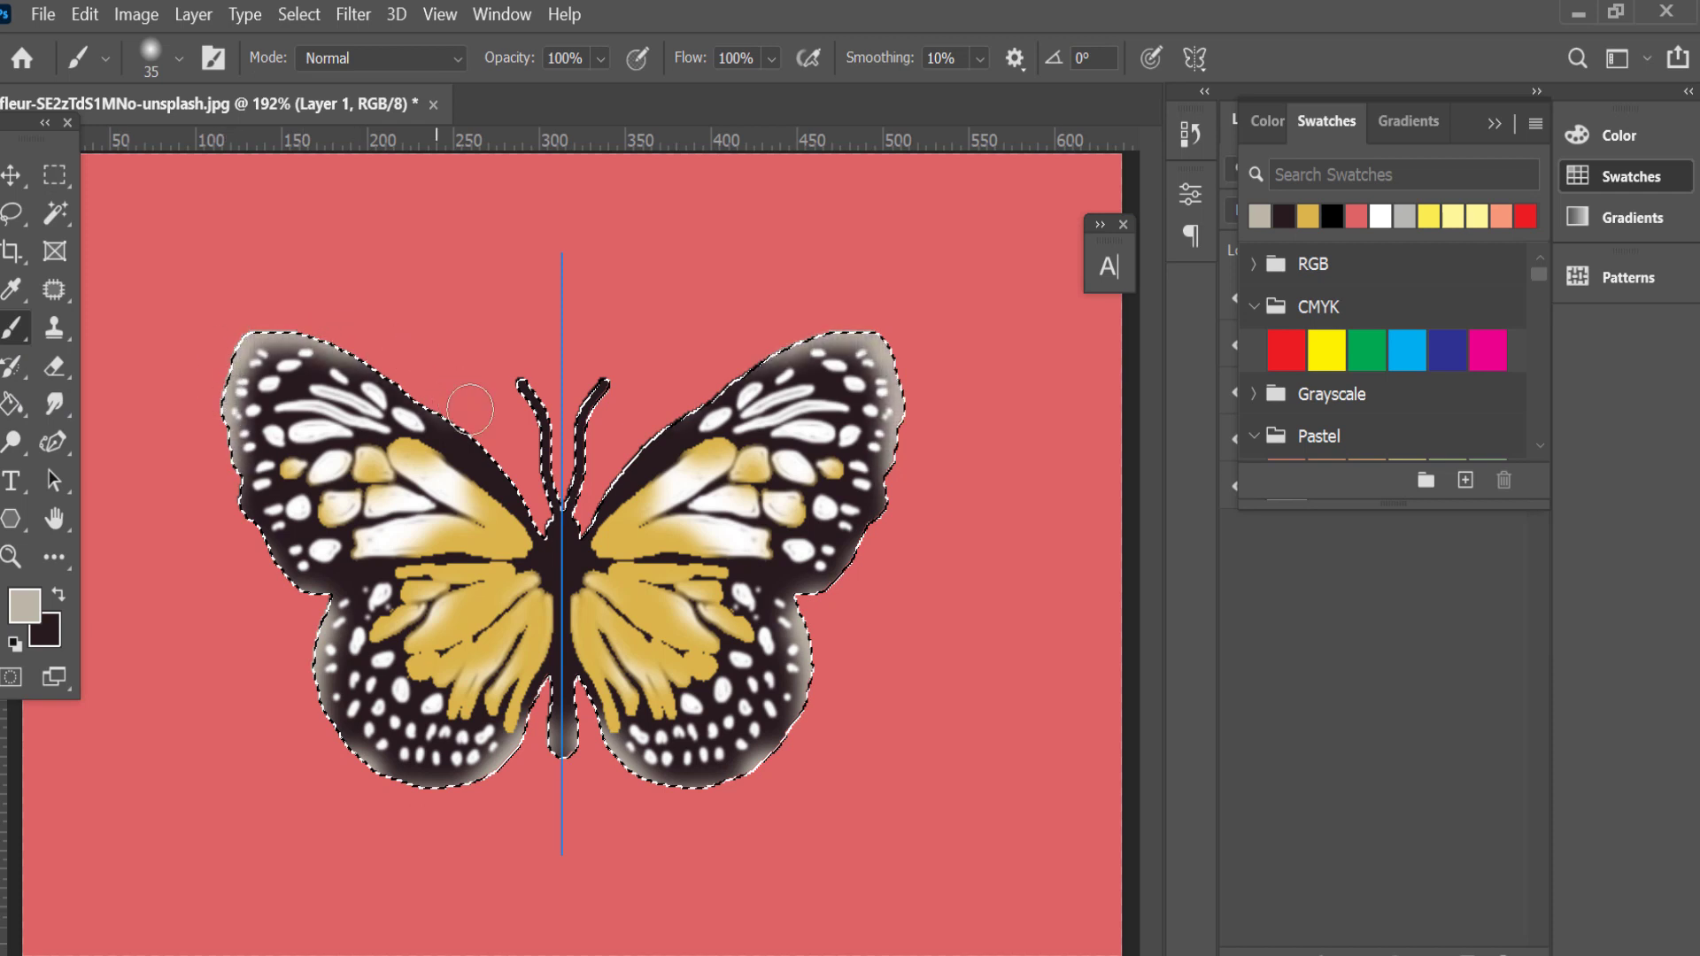
drag(523, 478, 489, 429)
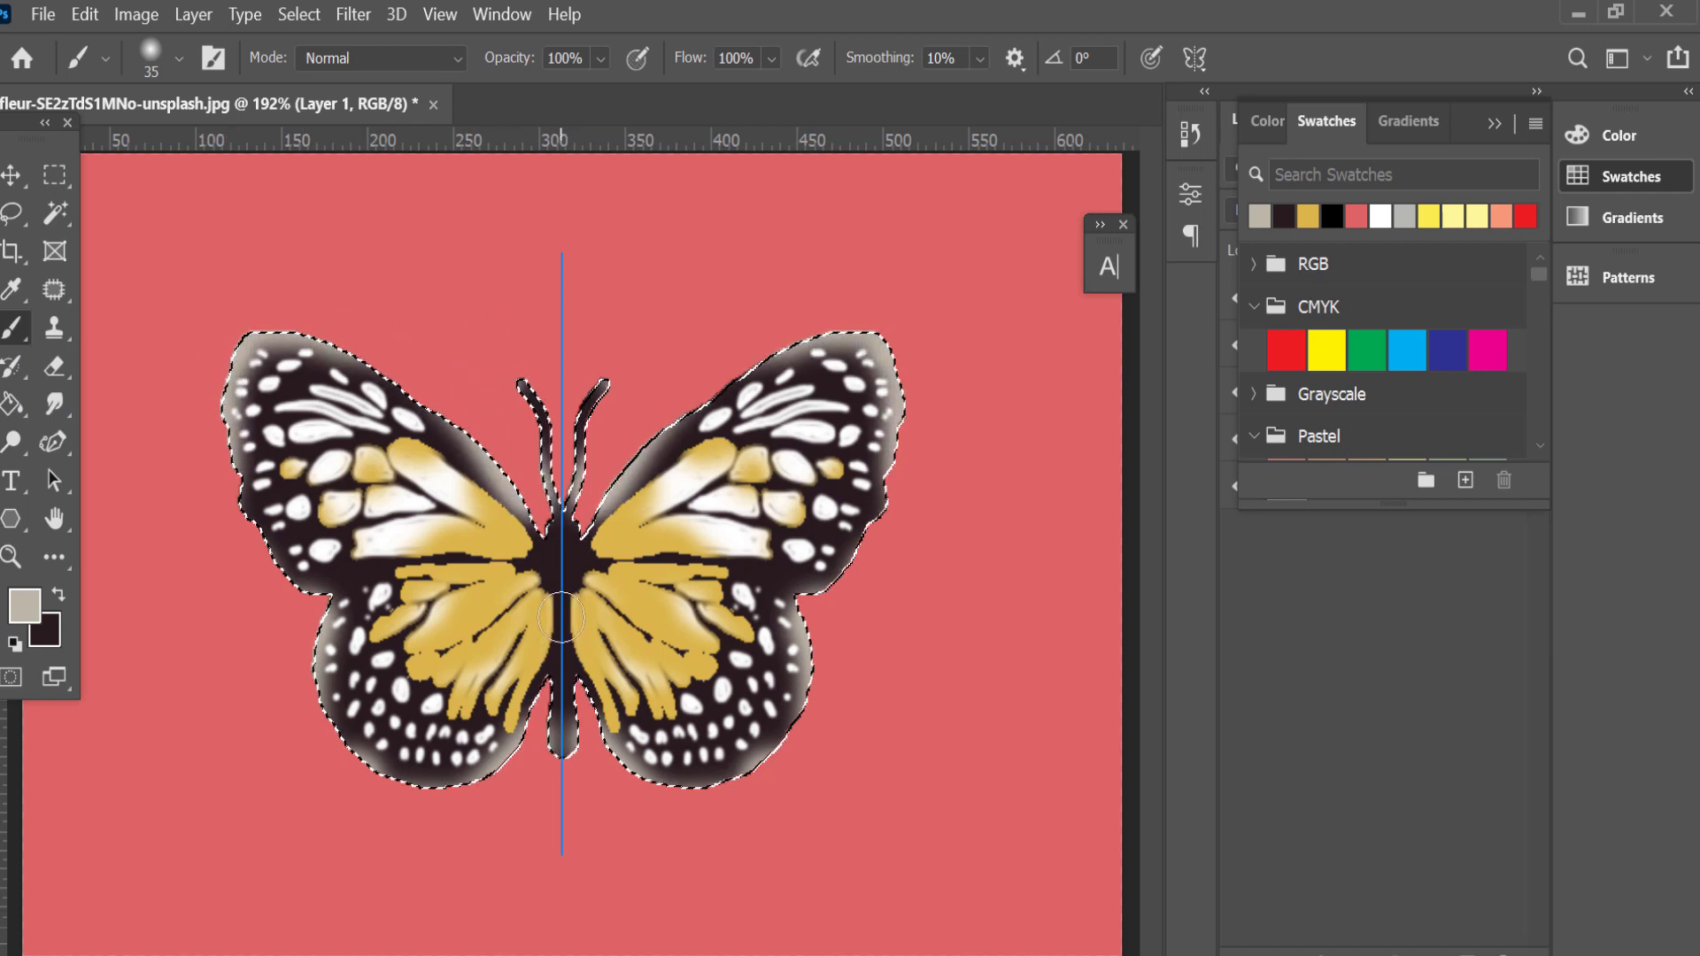
drag(747, 578, 759, 501)
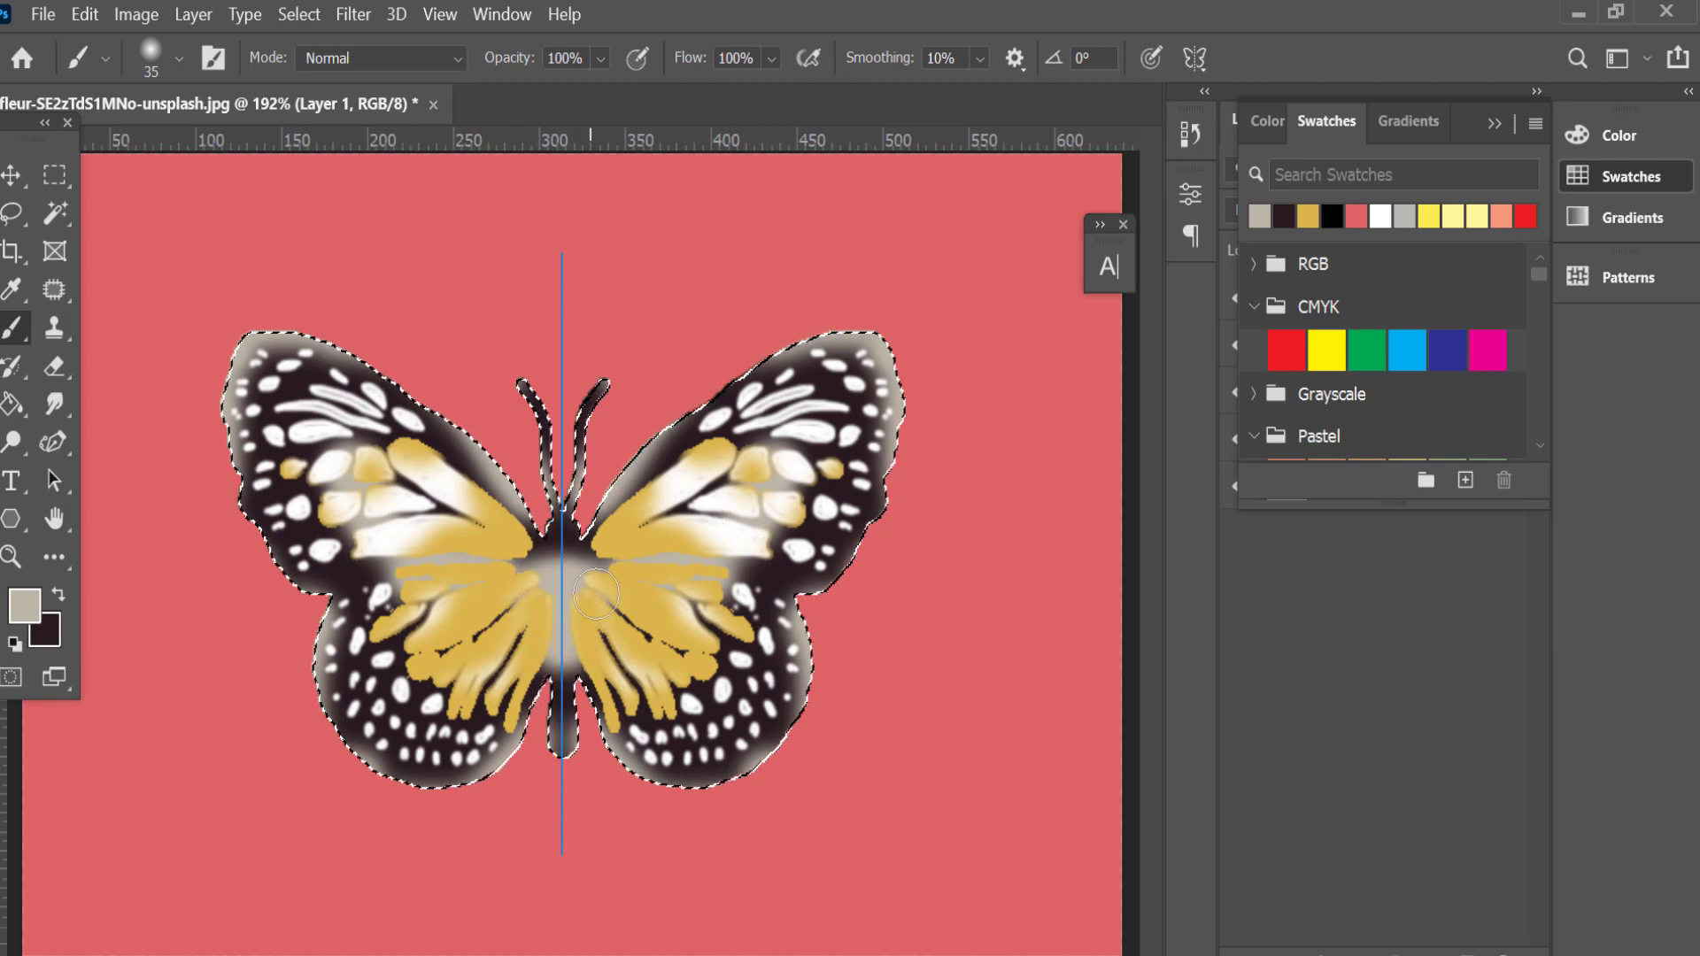
Replace the body-centre paint with lighter mirrored shading and shrink the brush to 5 px.
key(ctrl+z)
drag(575, 567, 549, 625)
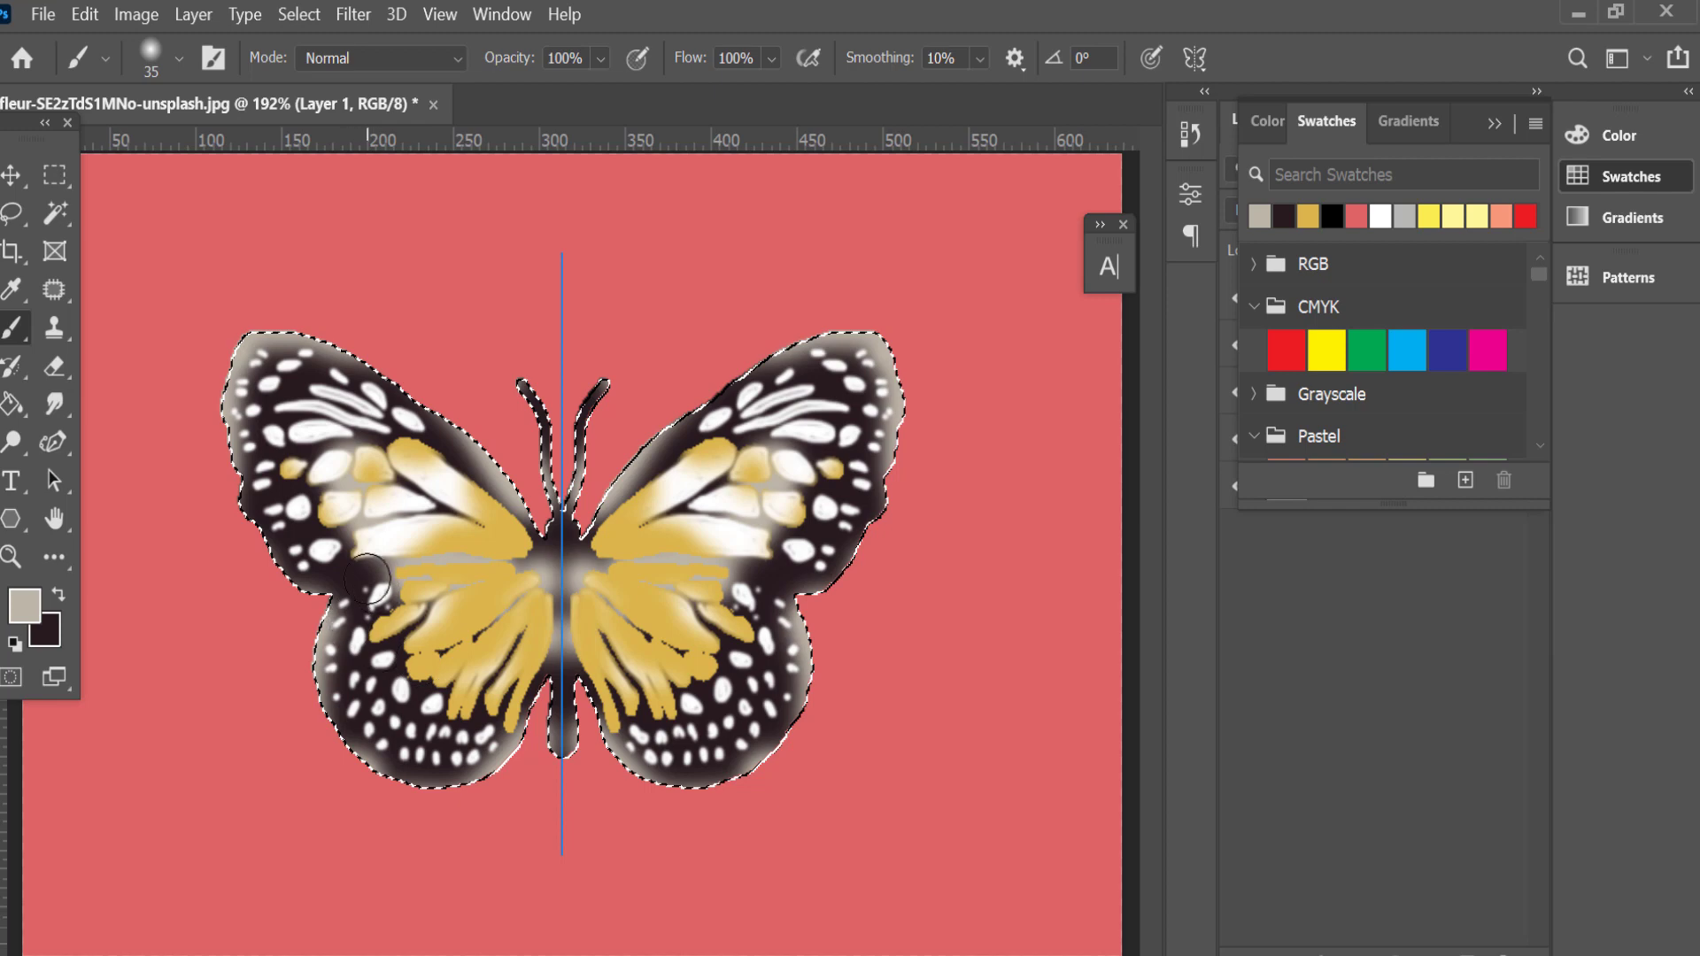
key(bracketleft)
key(bracketleft)
key(bracketleft)
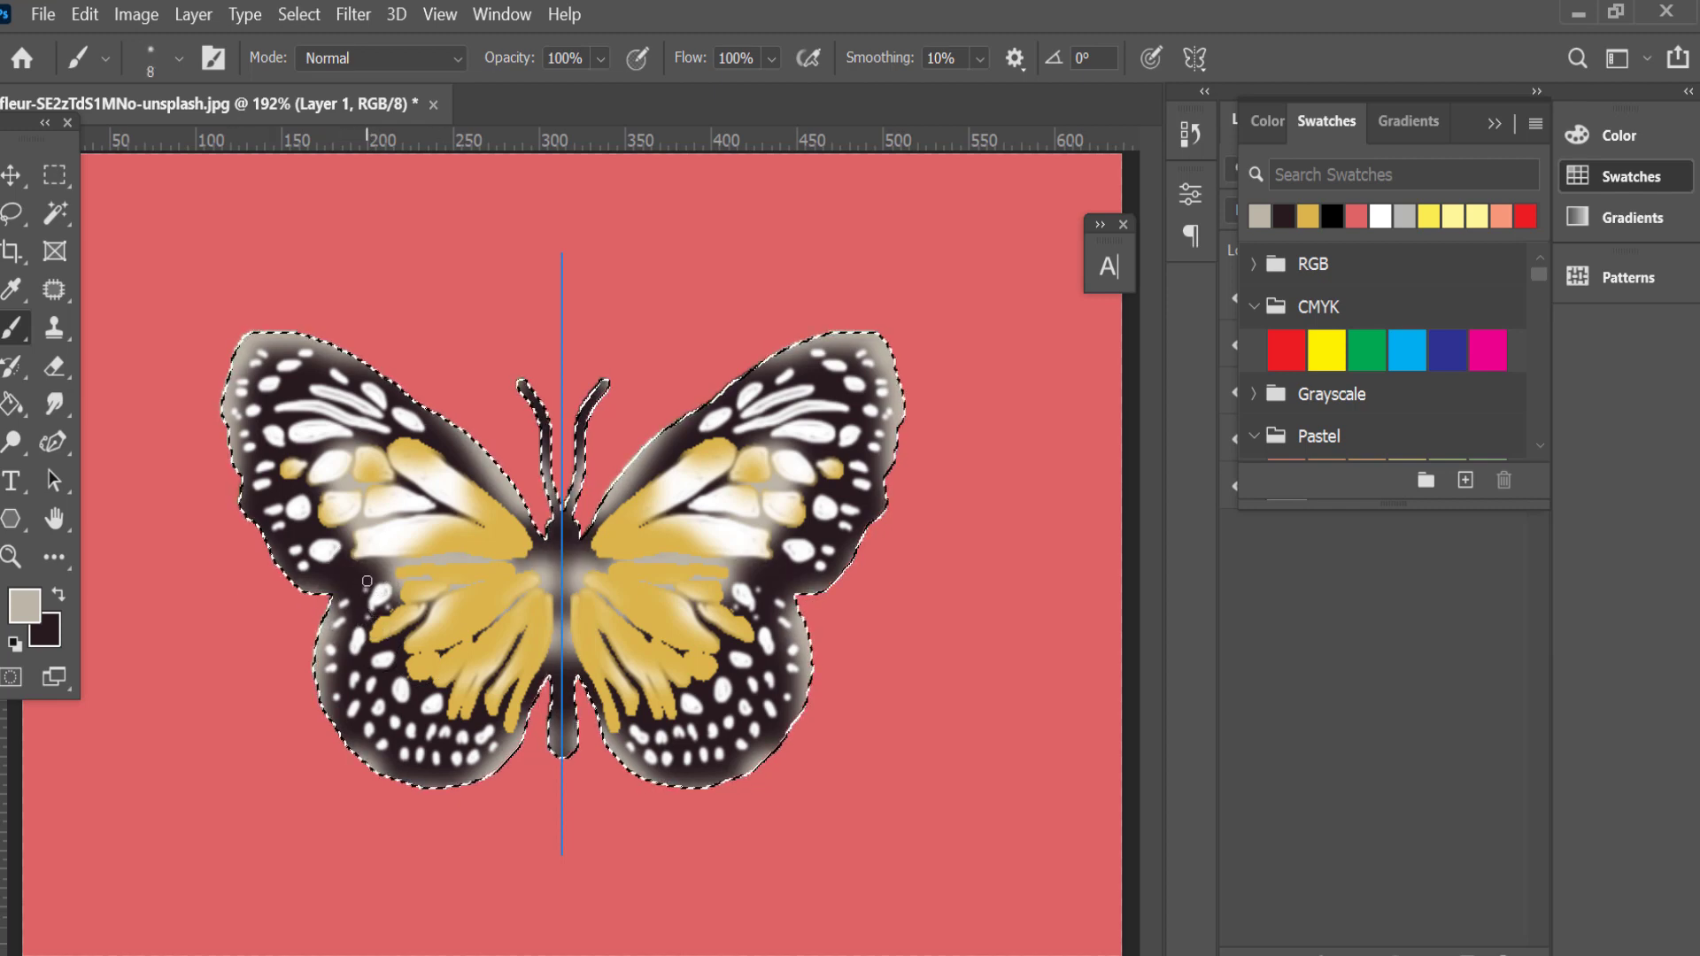
key(bracketleft)
key(bracketleft)
key(bracketleft)
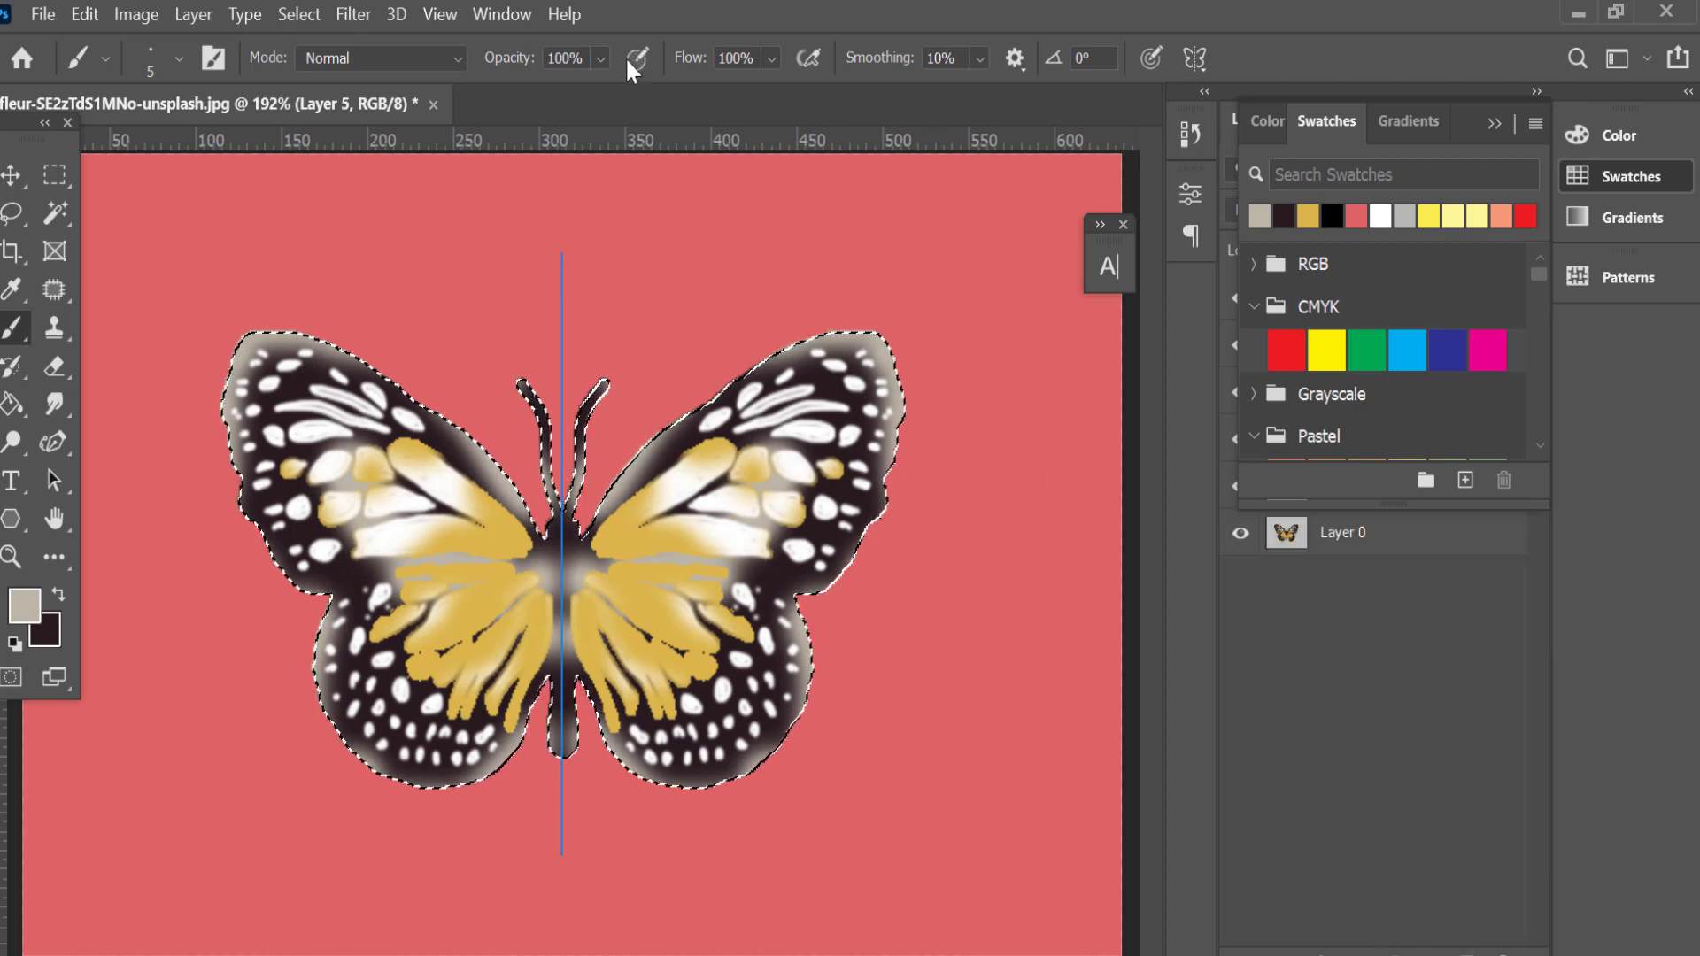
Set brush opacity to 23% and paint faint mirrored highlights on the left wings.
drag(600, 58, 545, 104)
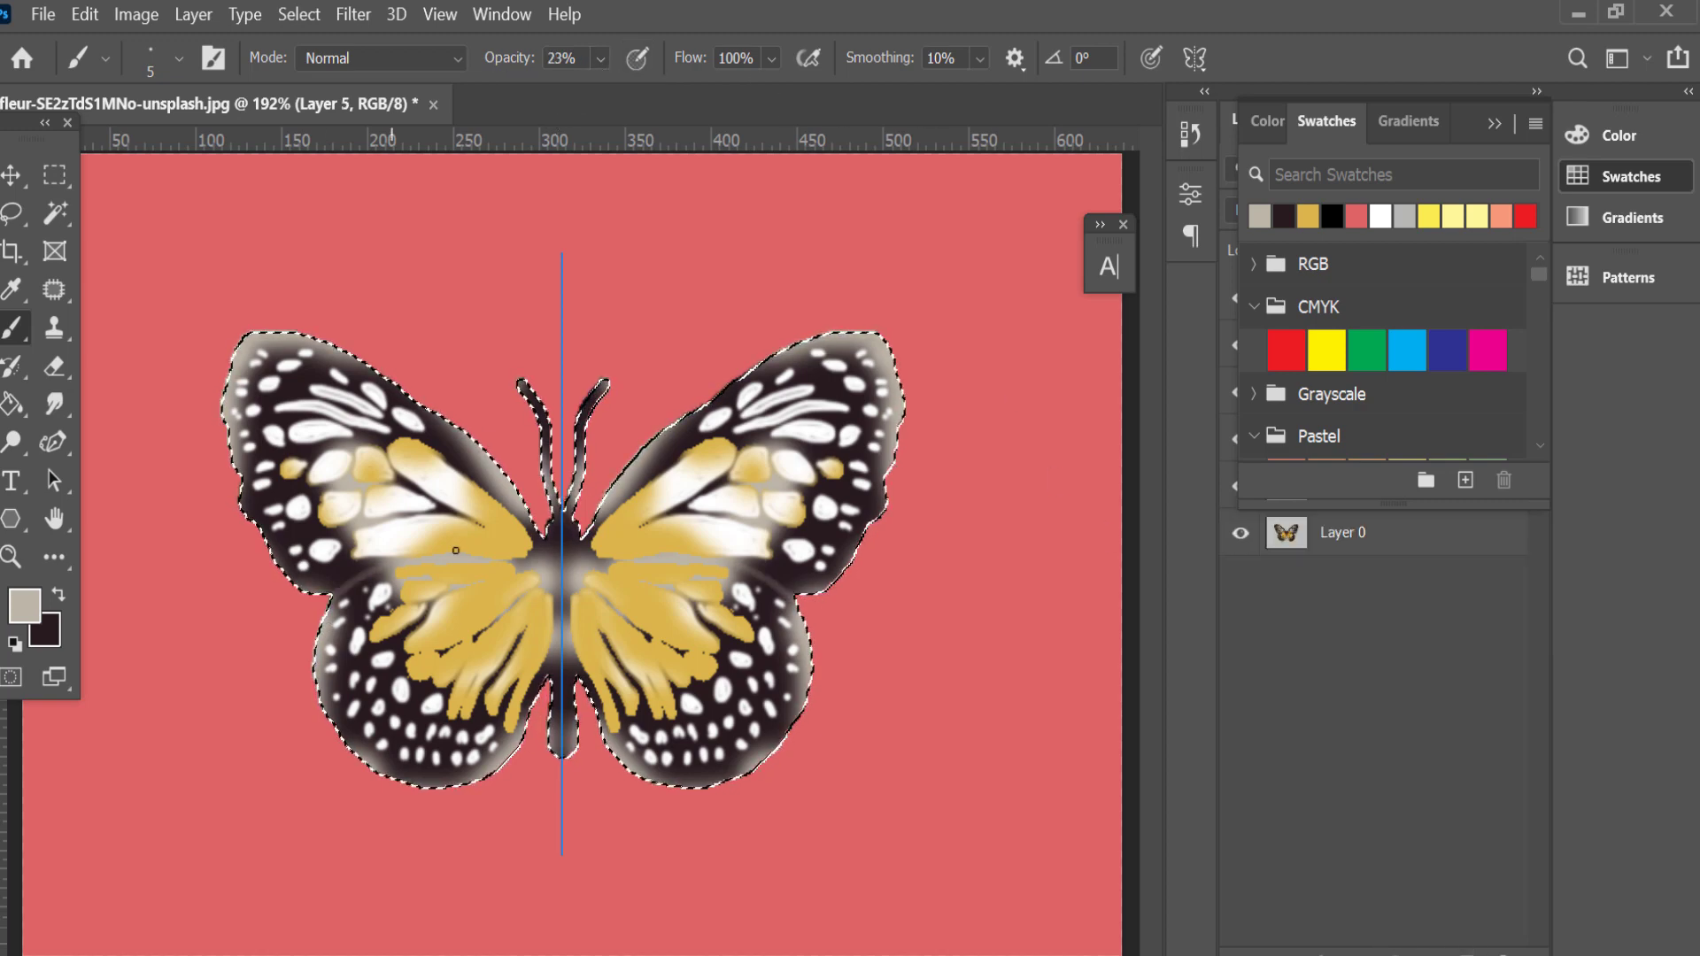
drag(225, 564, 527, 565)
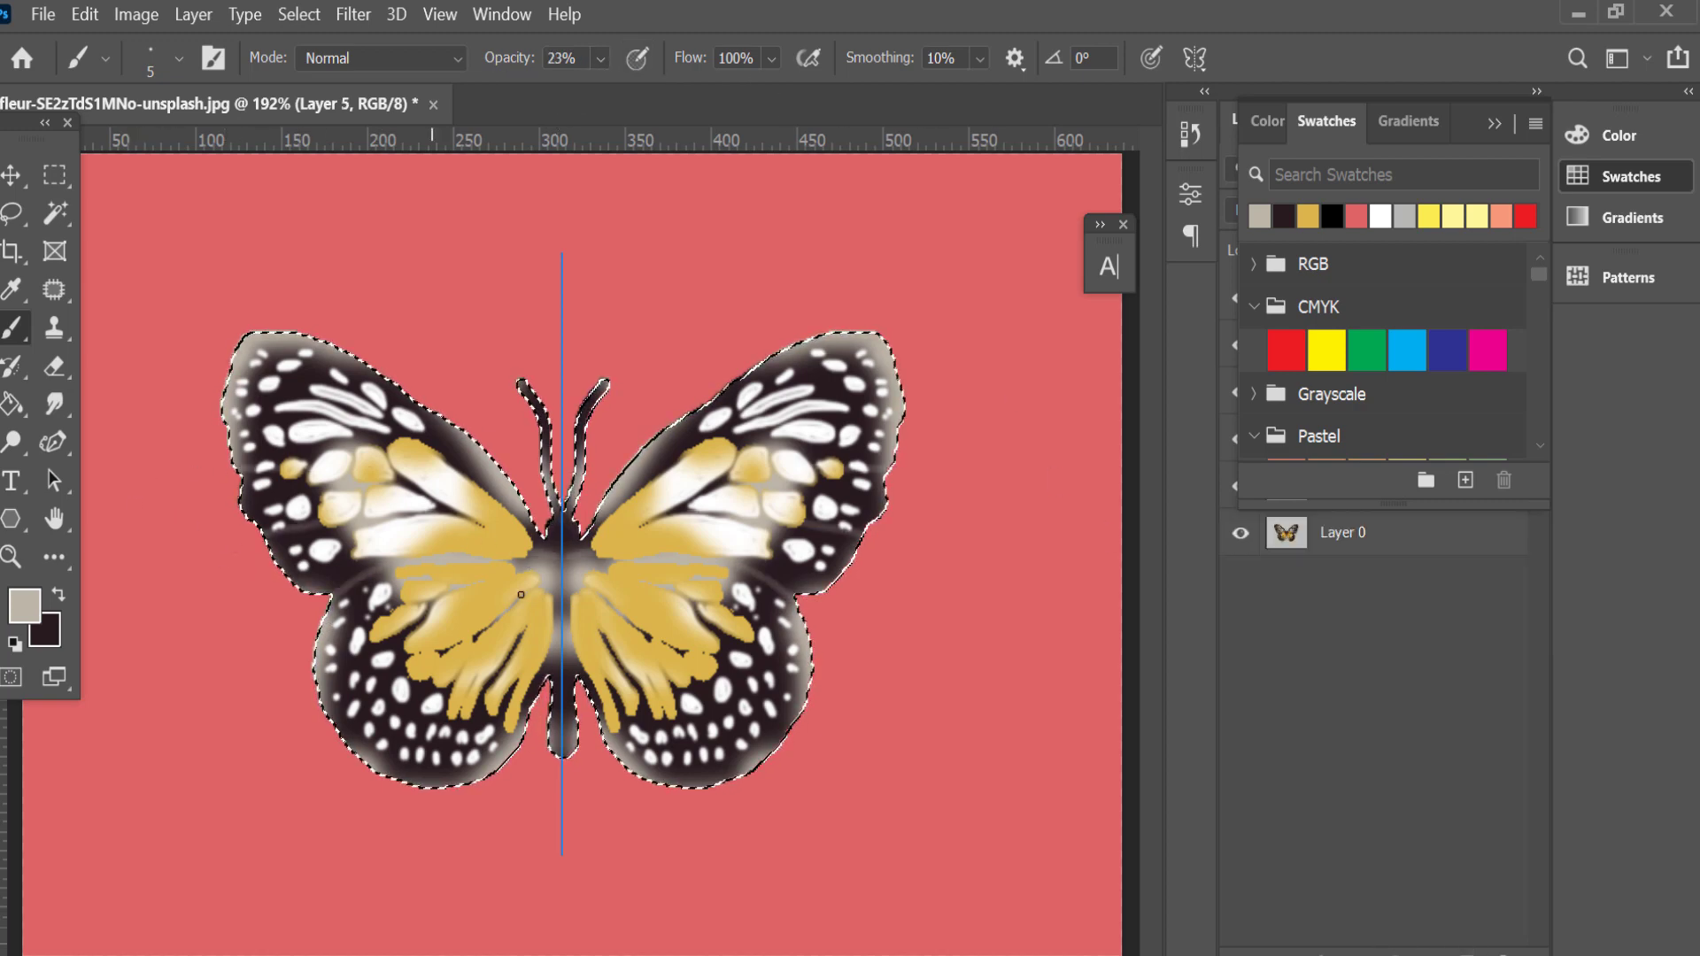
drag(352, 783, 553, 625)
mouse_move(472, 778)
mouse_down()
mouse_move(323, 786)
mouse_move(458, 629)
mouse_up()
drag(211, 516, 422, 523)
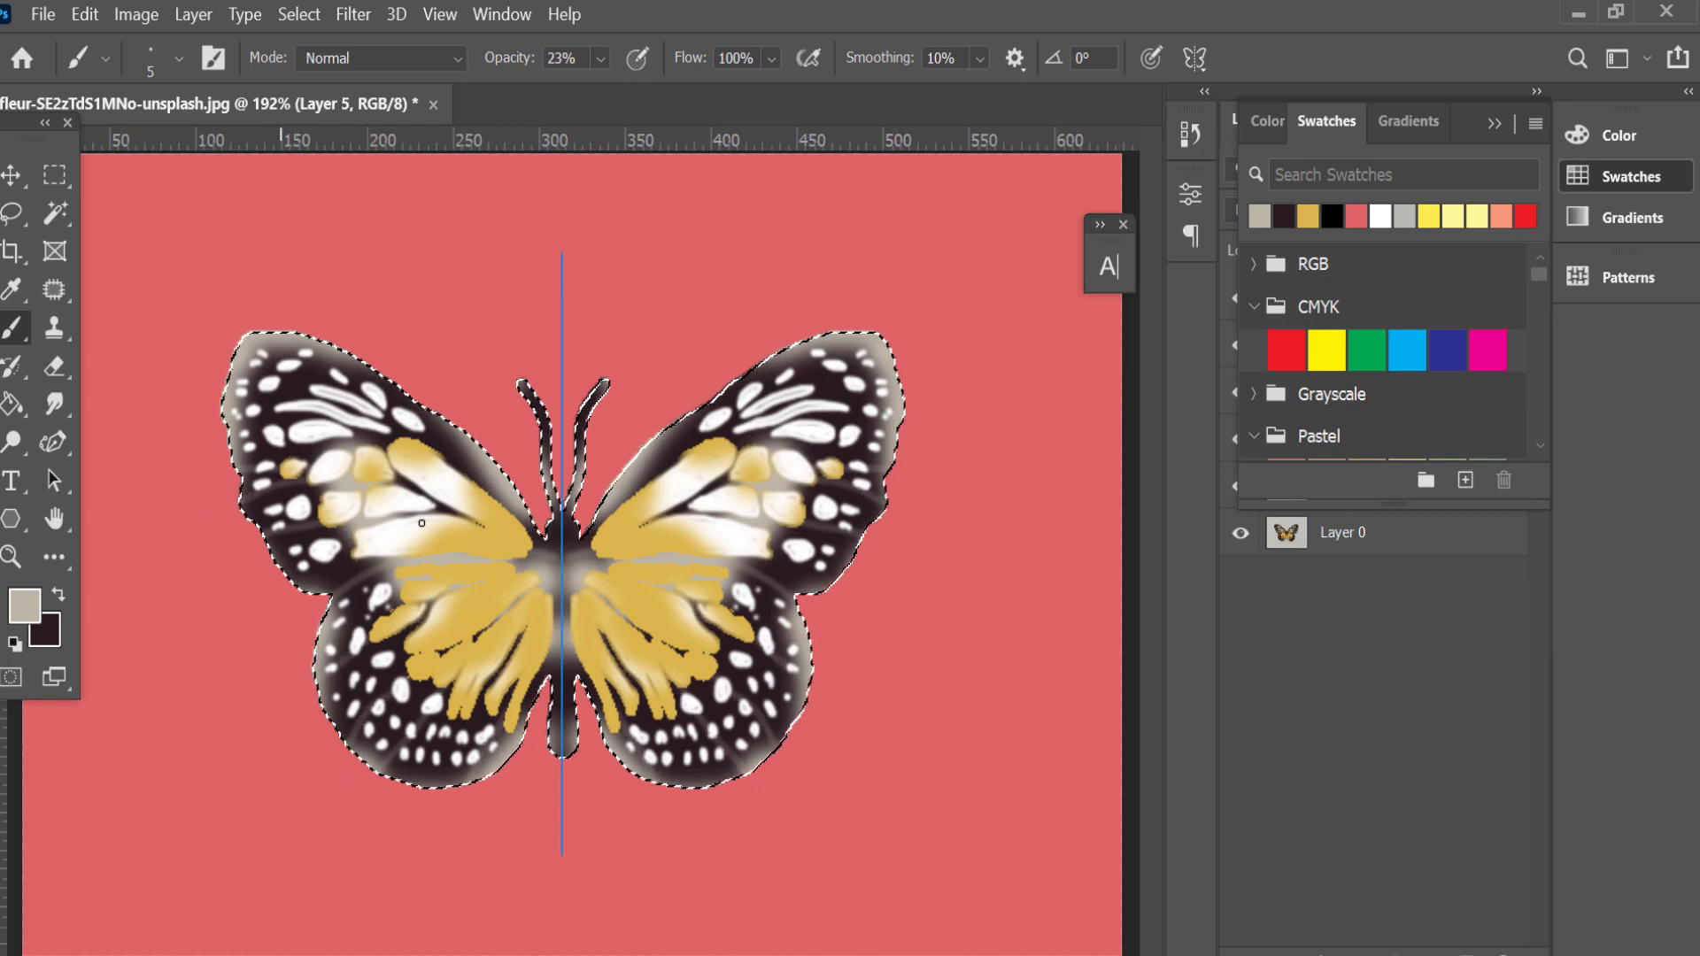
Add more faint mirrored strokes along the wing edges and create a new empty layer.
drag(162, 341, 355, 381)
drag(319, 682, 381, 779)
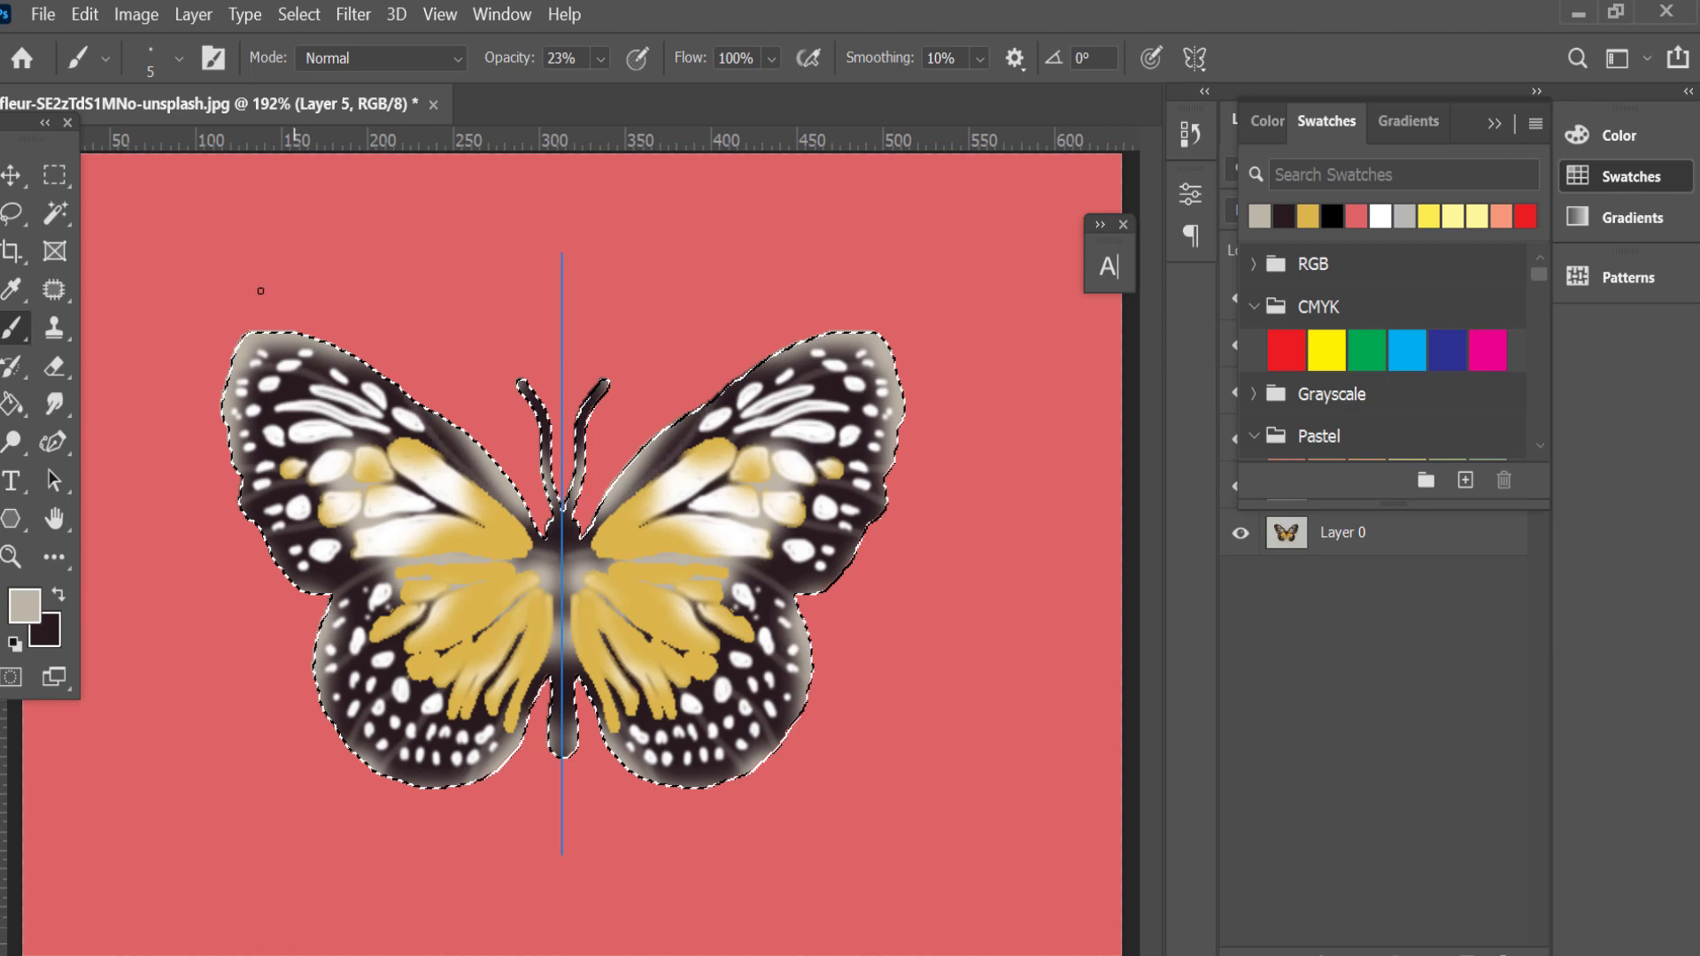
drag(258, 292, 430, 531)
drag(344, 565, 376, 585)
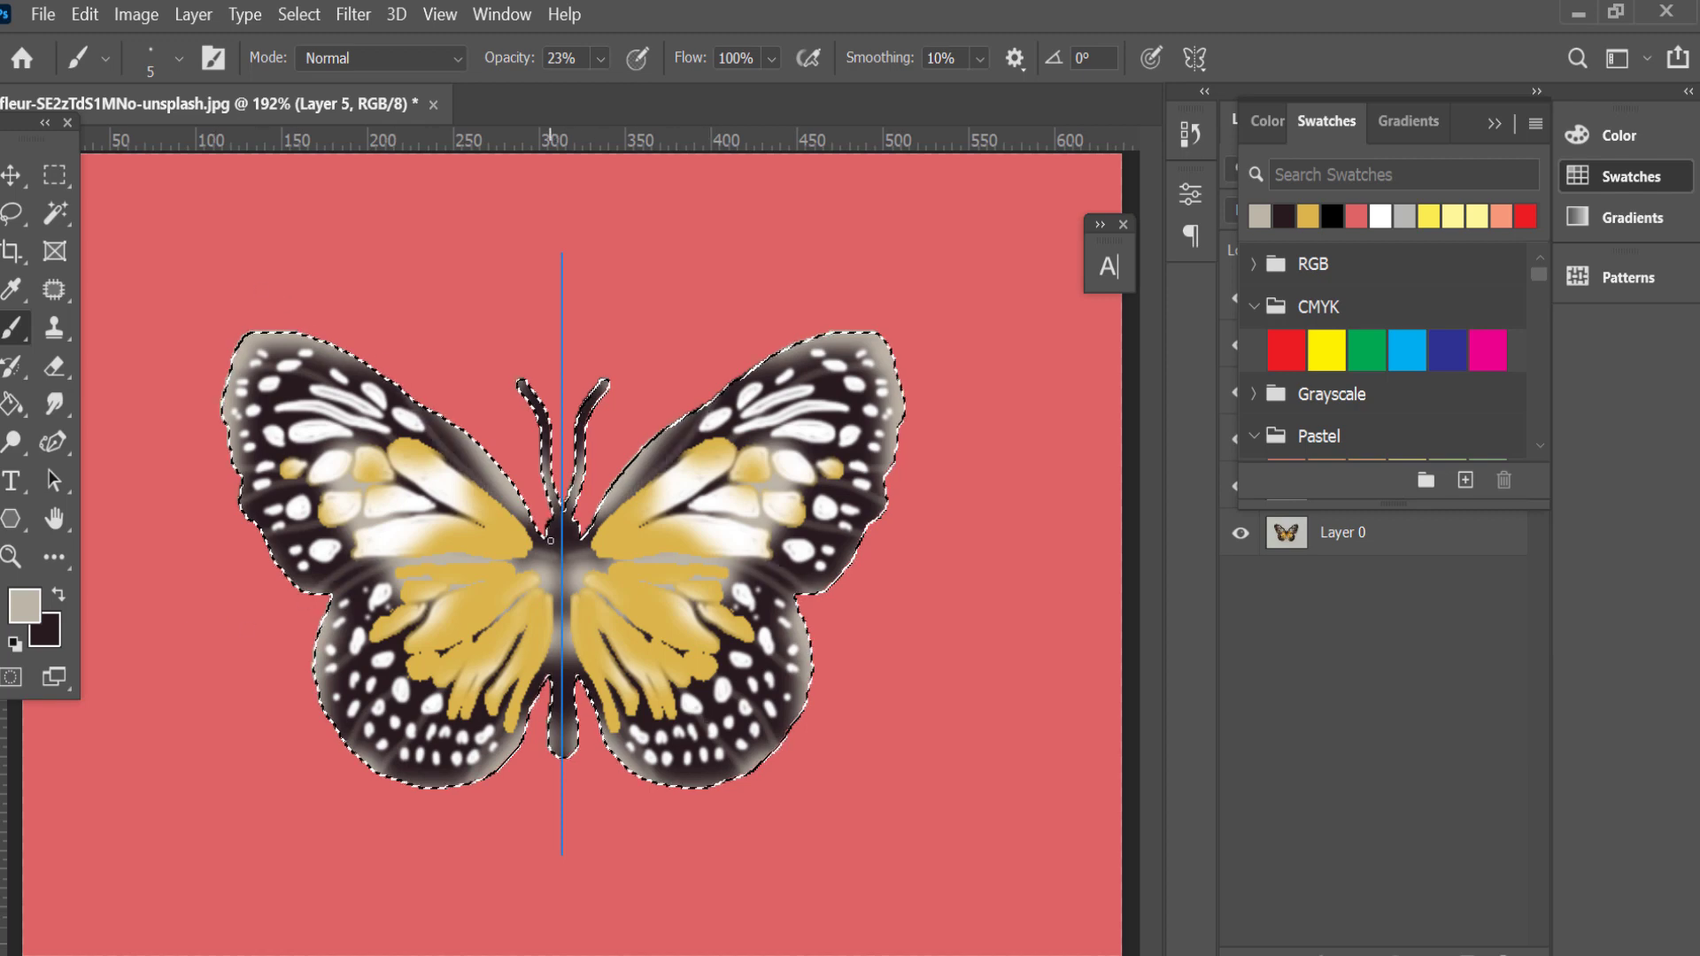
key(ctrl+shift+alt+n)
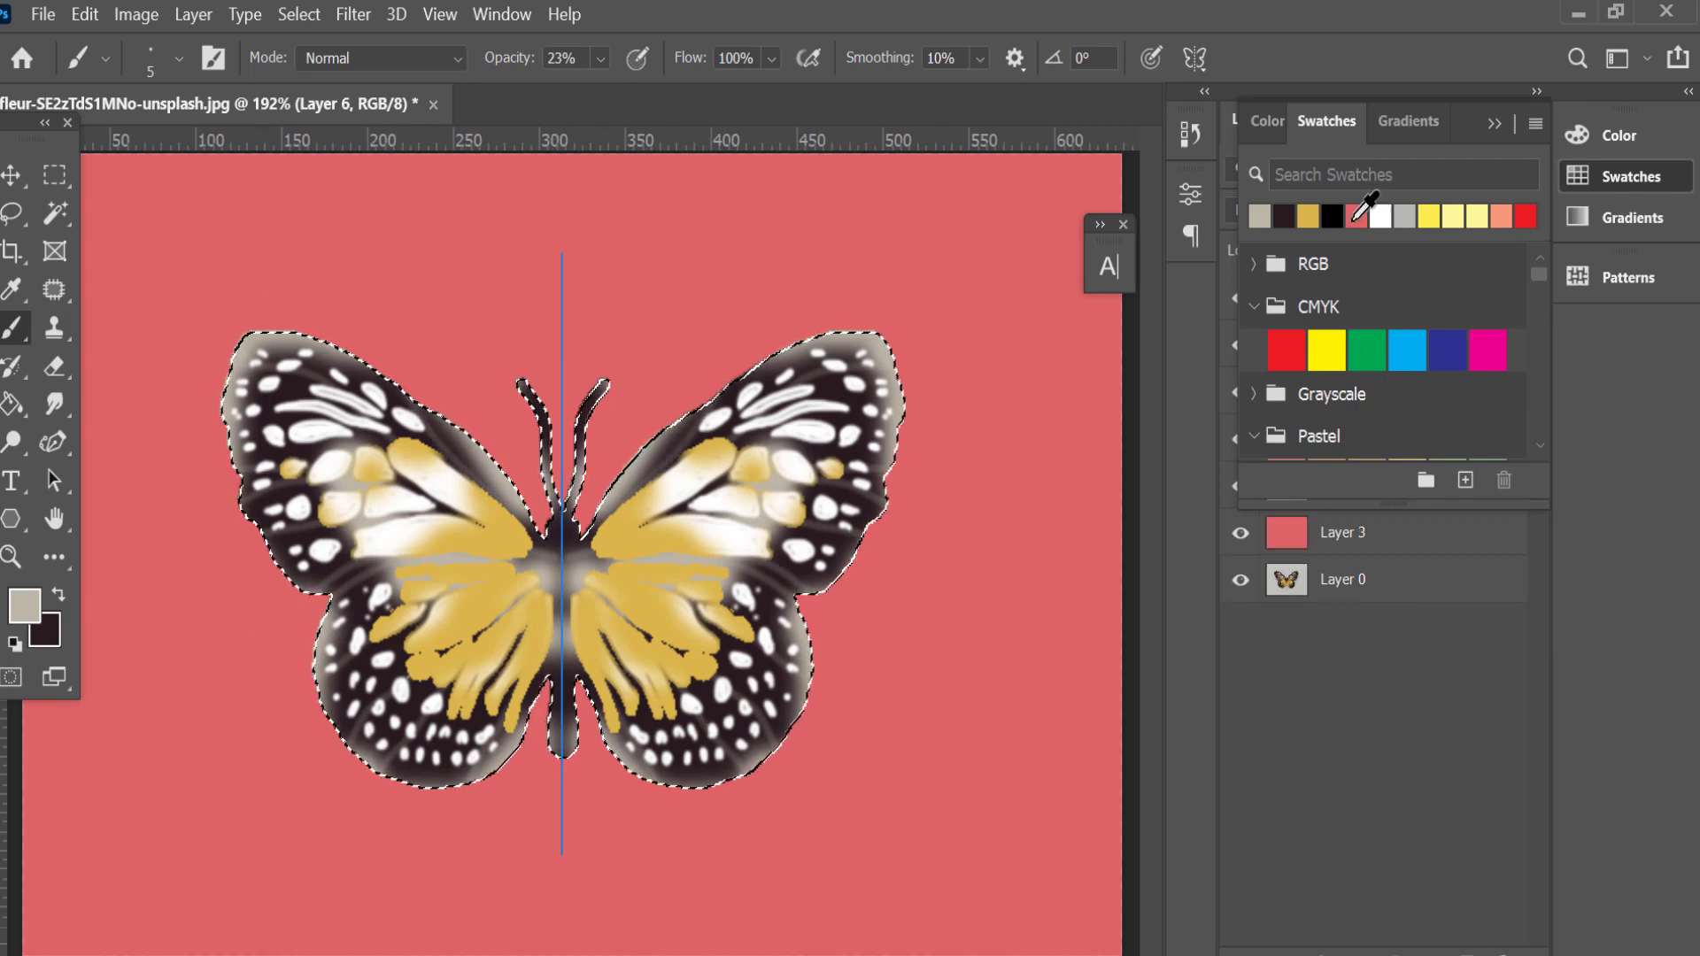
Set the background colour to white, drop the selection, and pick the pink background layer.
ctrl+click(1373, 217)
scroll(561, 549, up, 3)
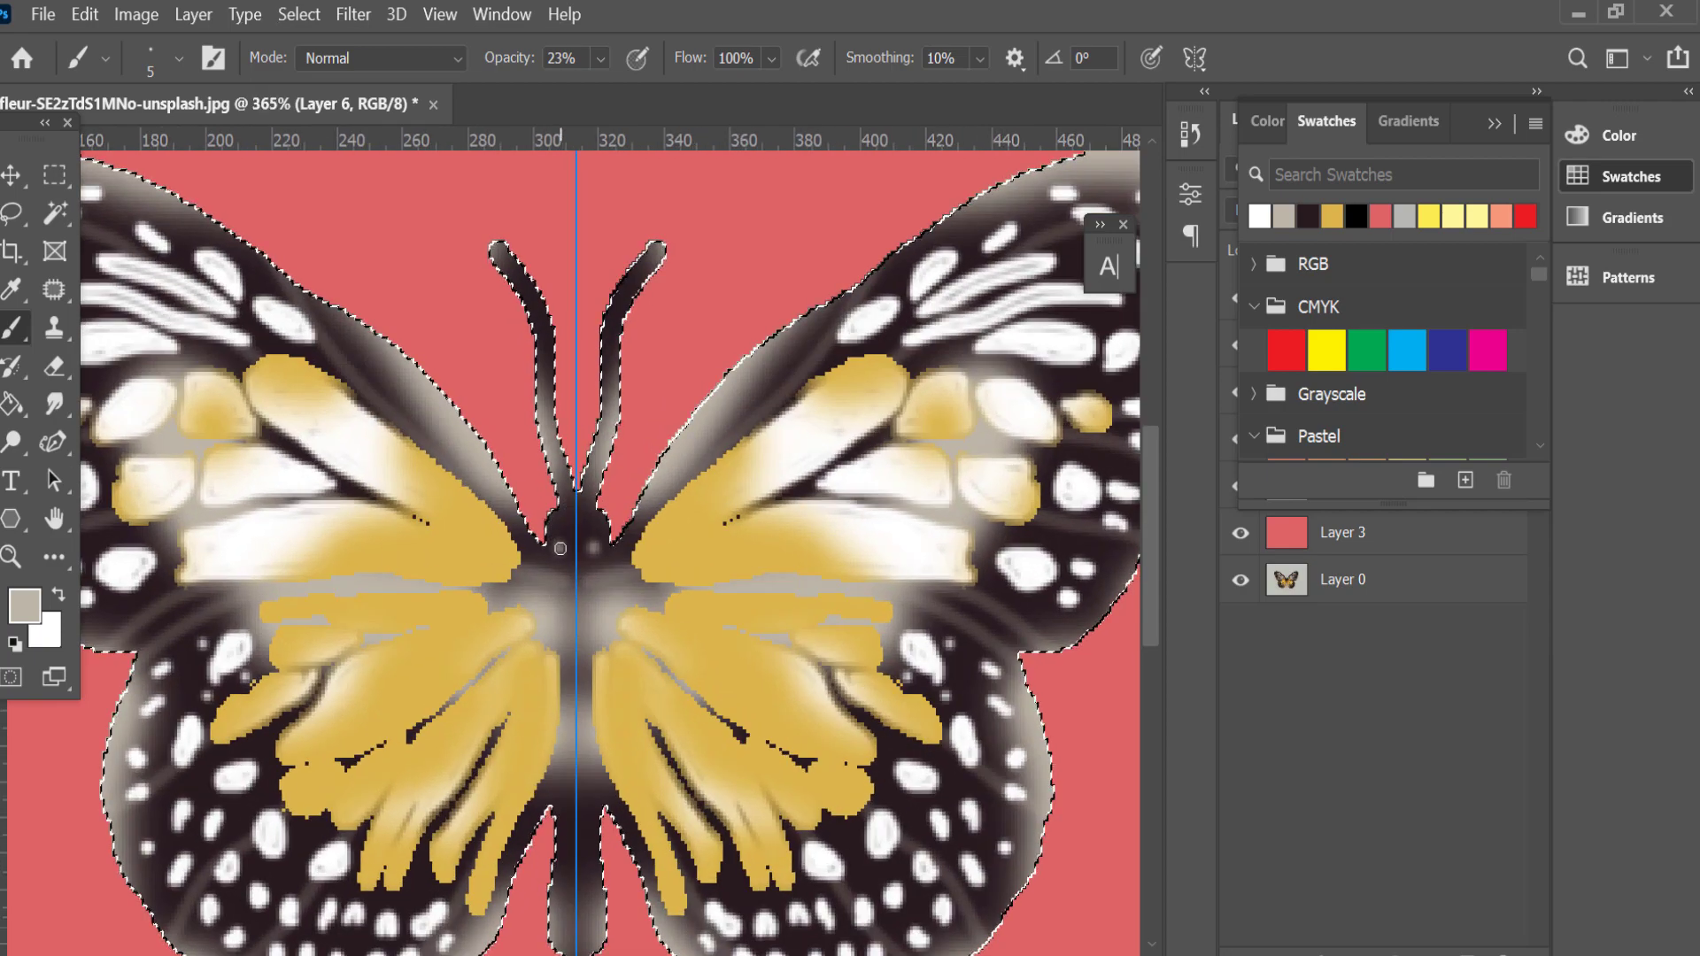
scroll(558, 546, down, 5)
scroll(553, 543, up, 3)
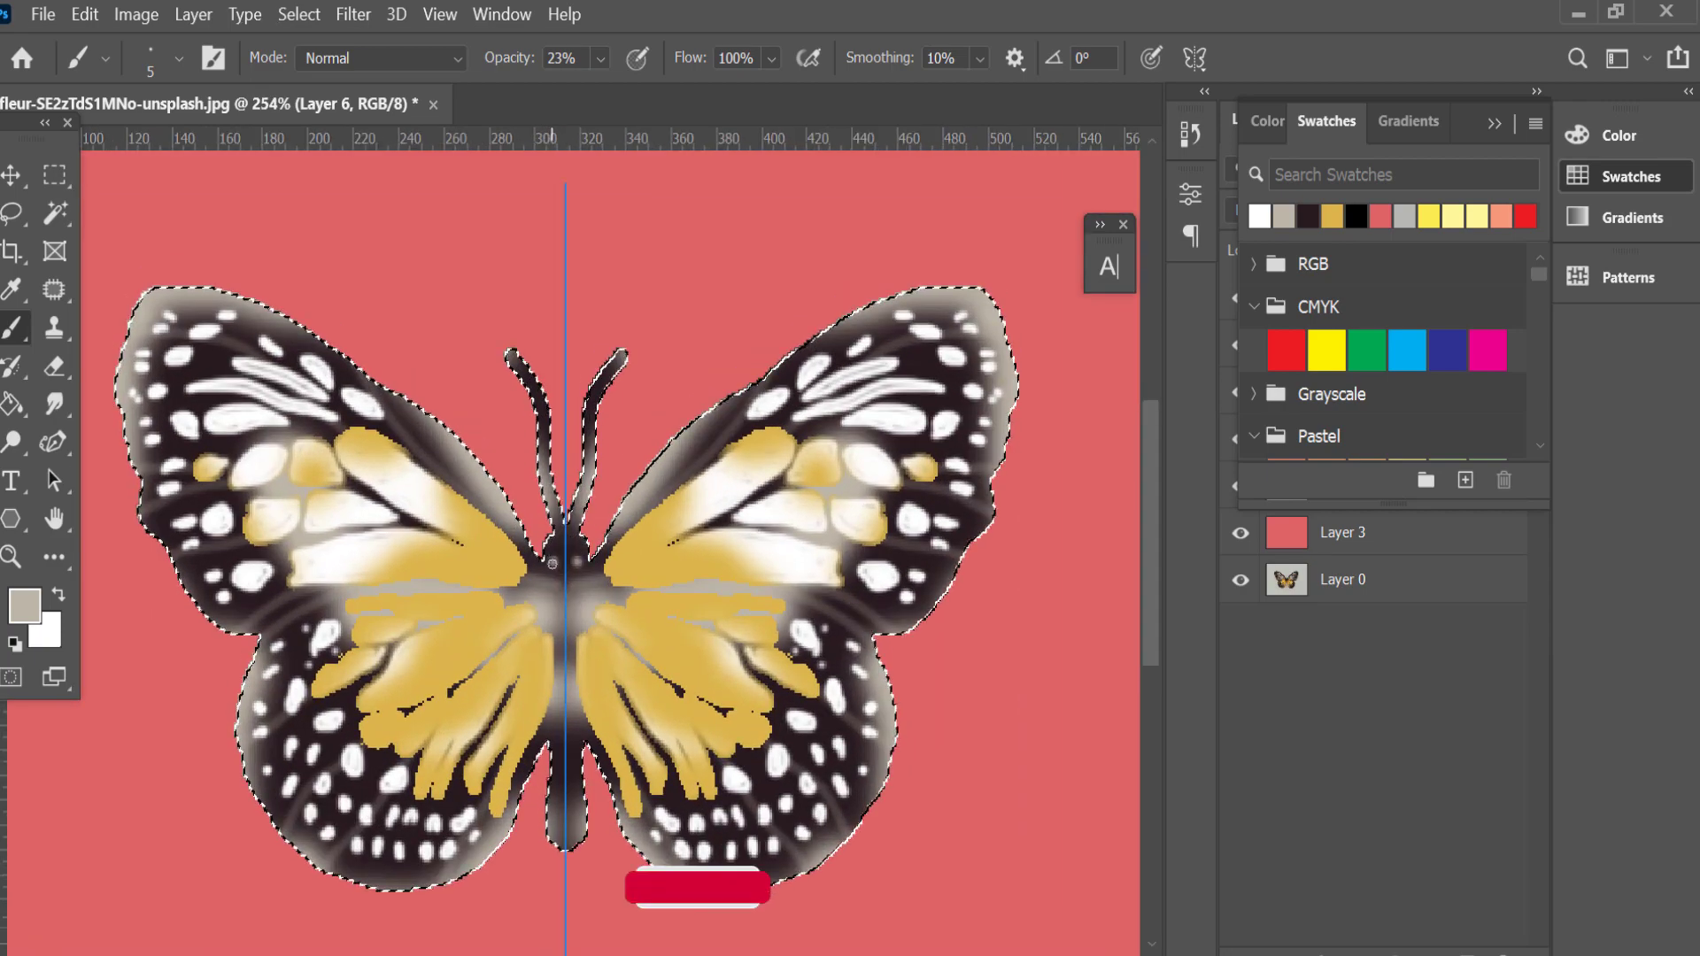
scroll(554, 542, down, 1)
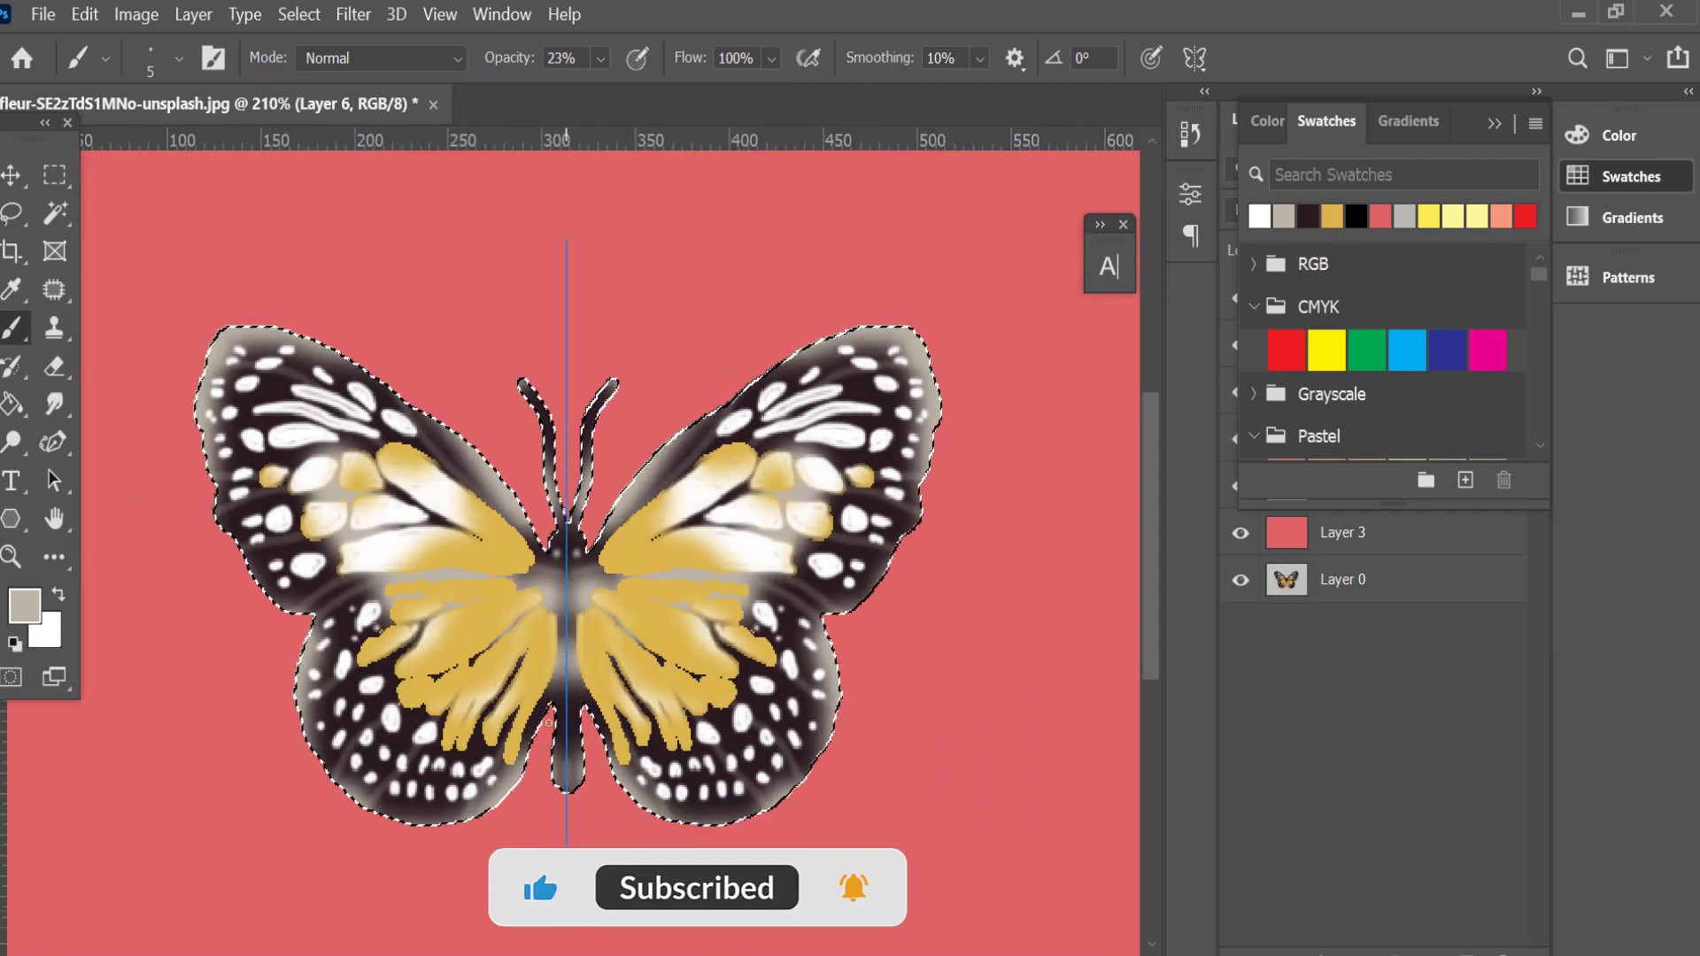
key(ctrl+d)
key(v)
scroll(644, 535, down, 2)
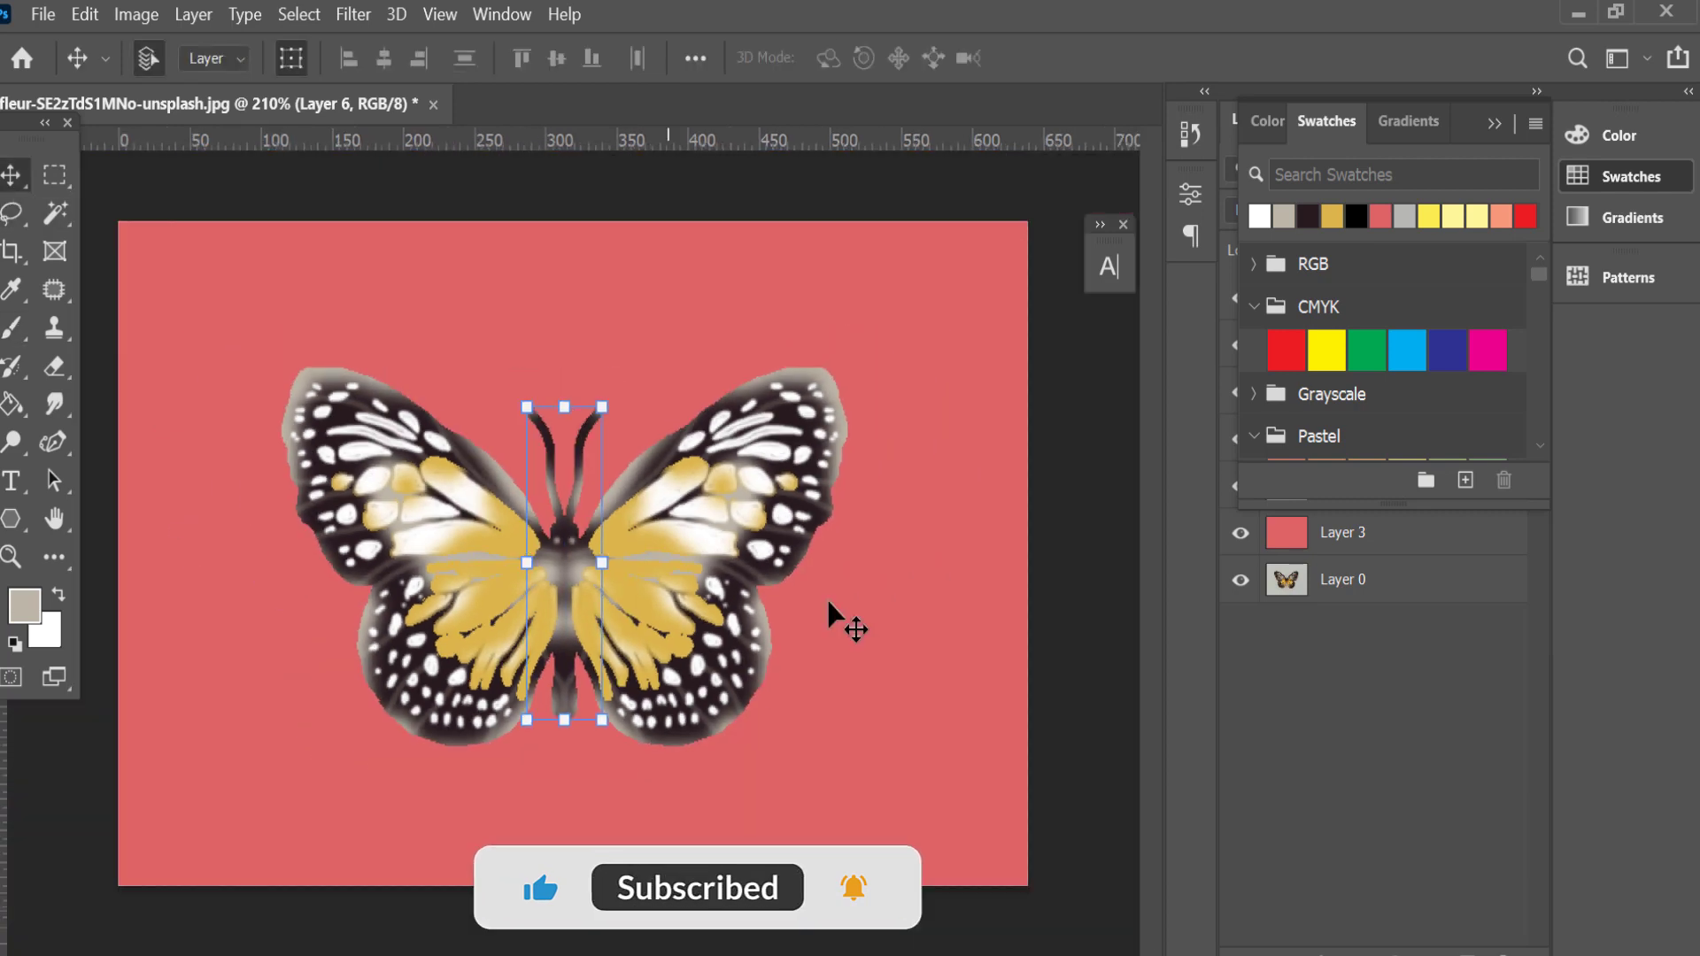
click(862, 600)
scroll(589, 491, down, 1)
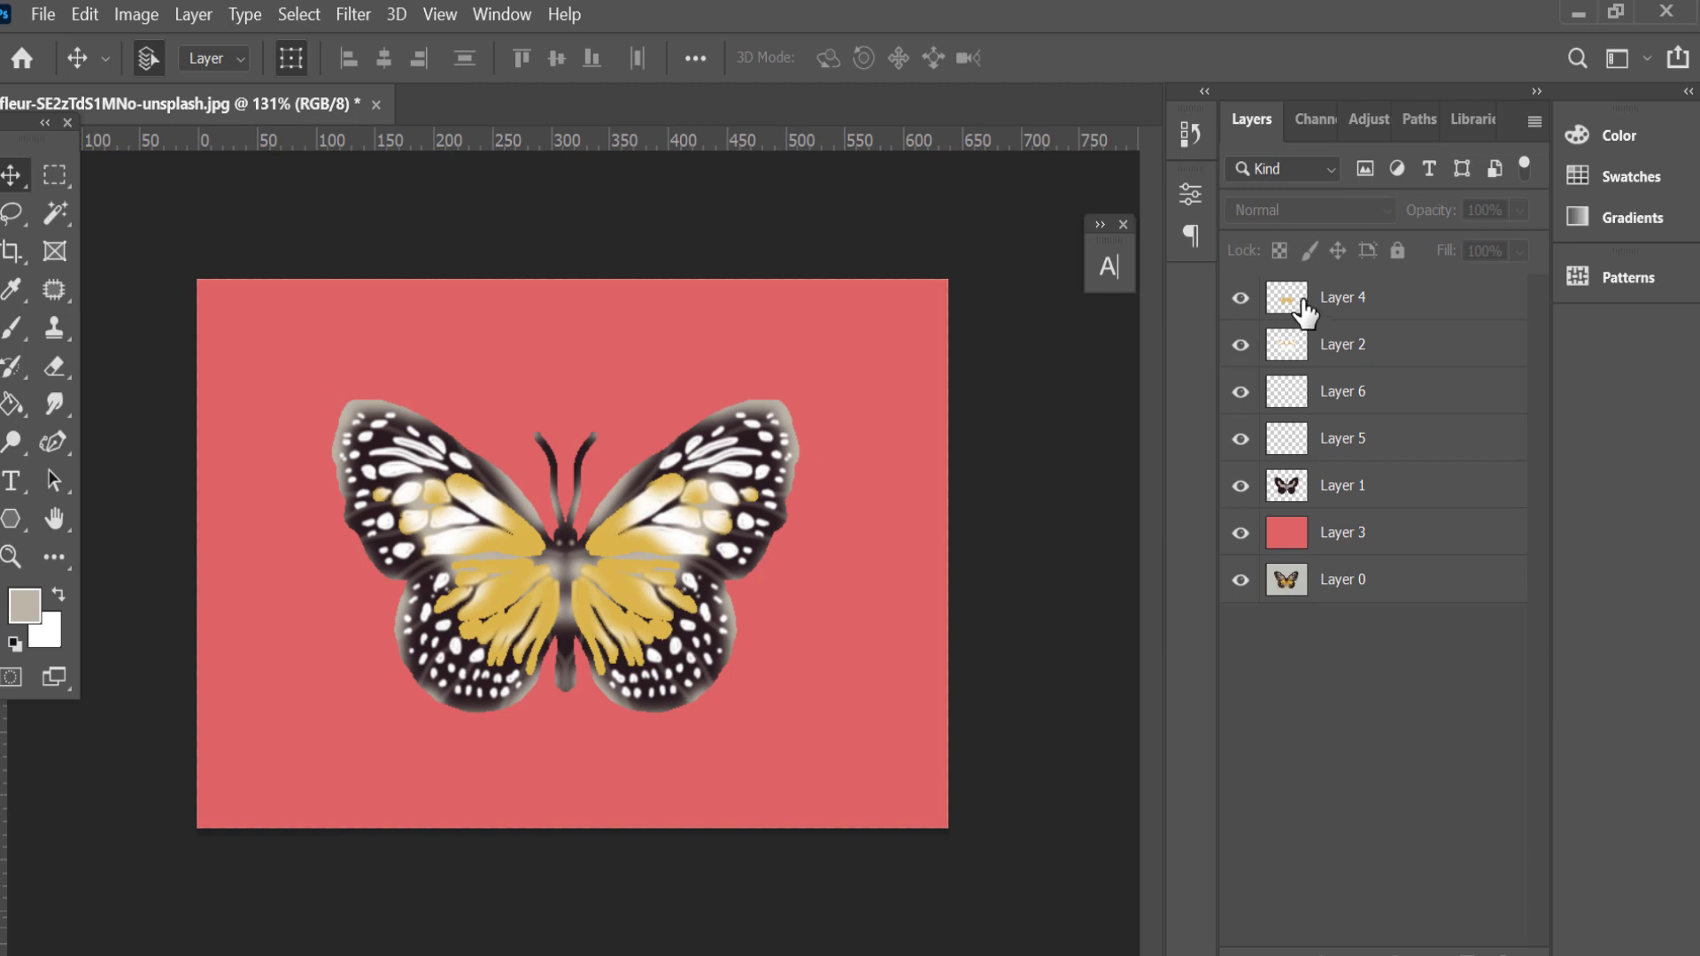
Make Layer 4 active, zoom in, and select the lower-left wing's yellow cells.
click(1302, 305)
key(ctrl+plus)
scroll(506, 583, up, 3)
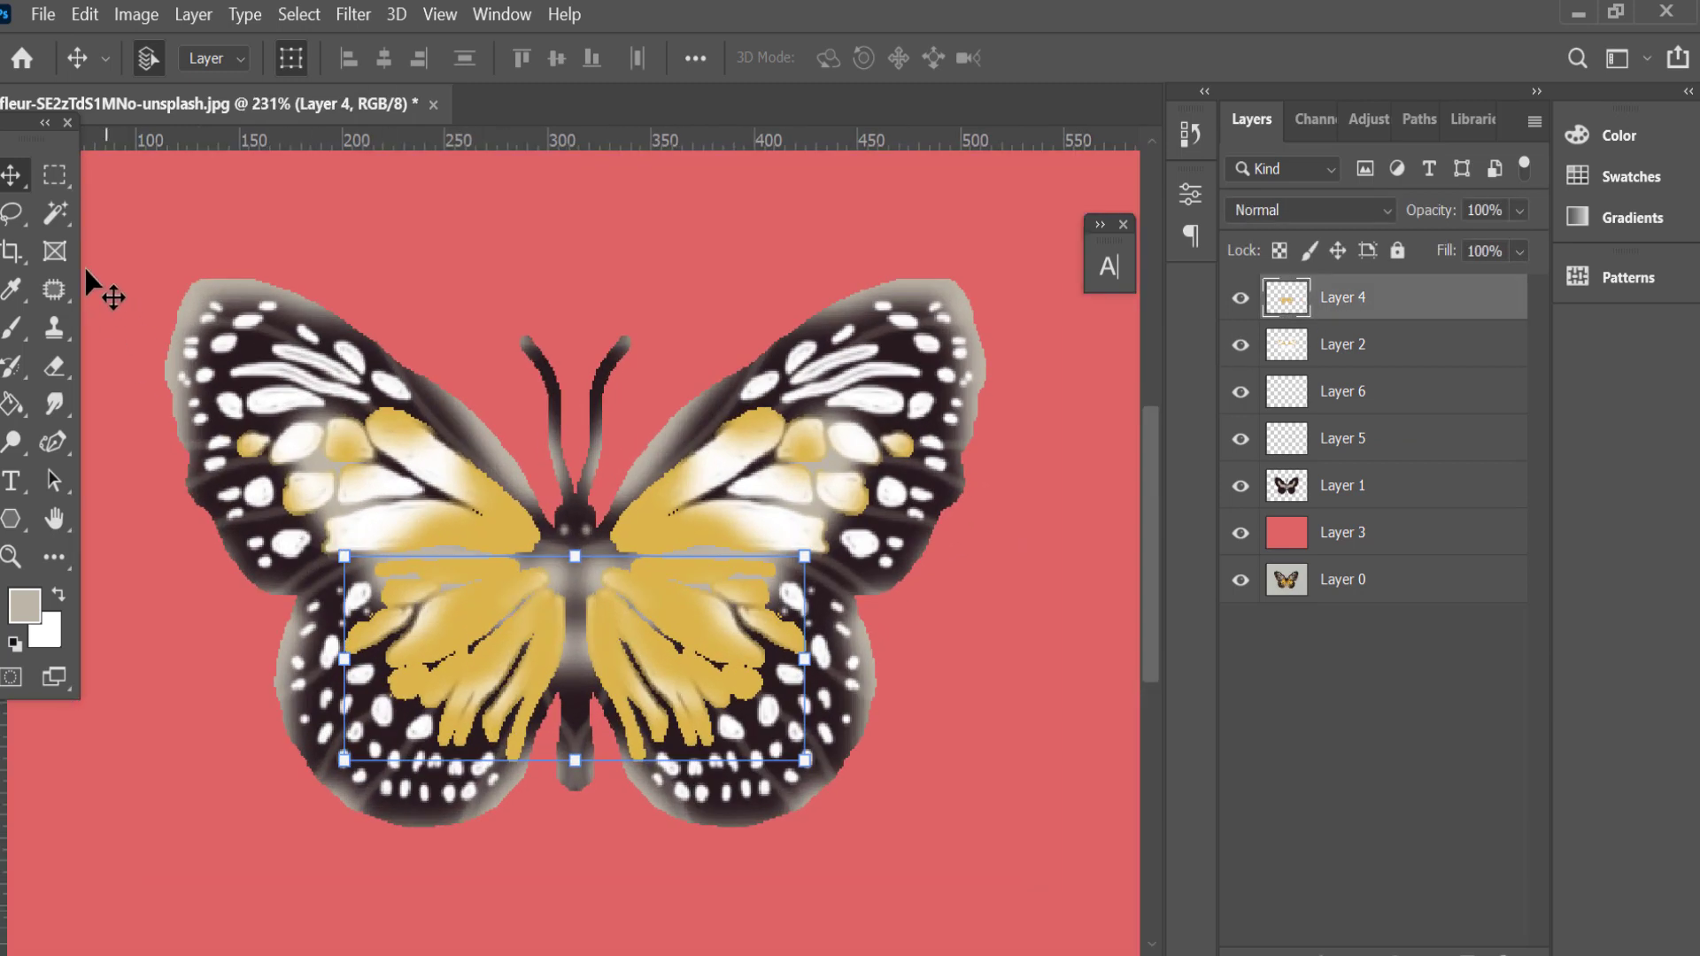
click(55, 213)
click(506, 634)
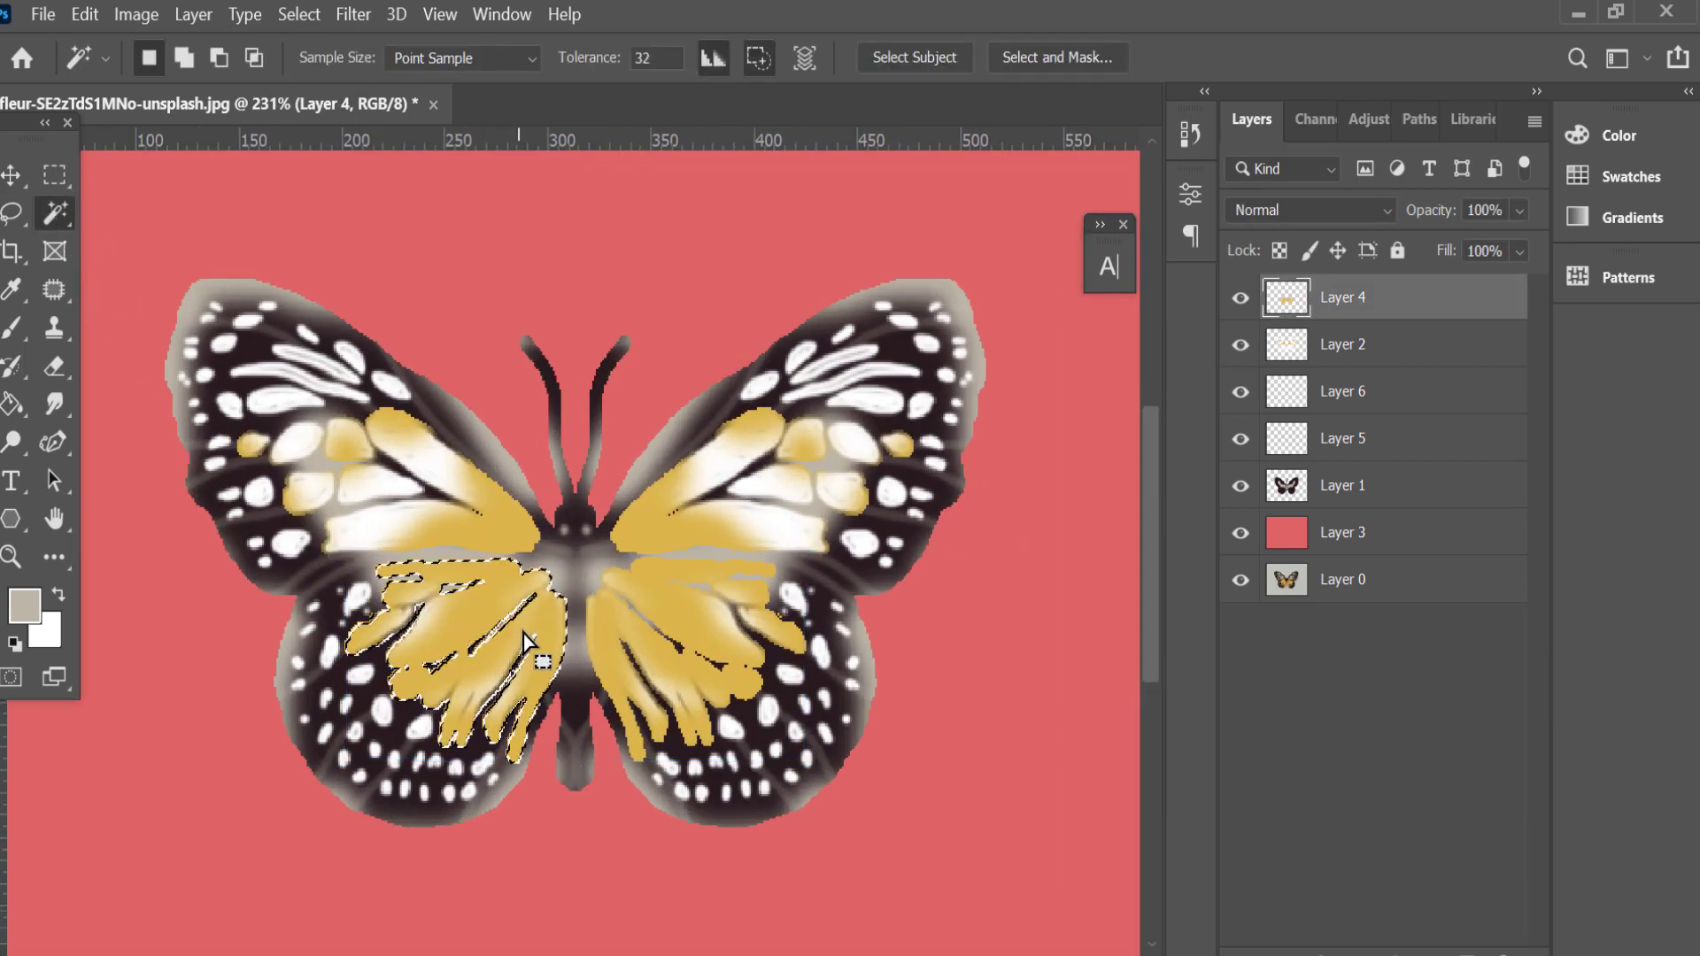
click(12, 326)
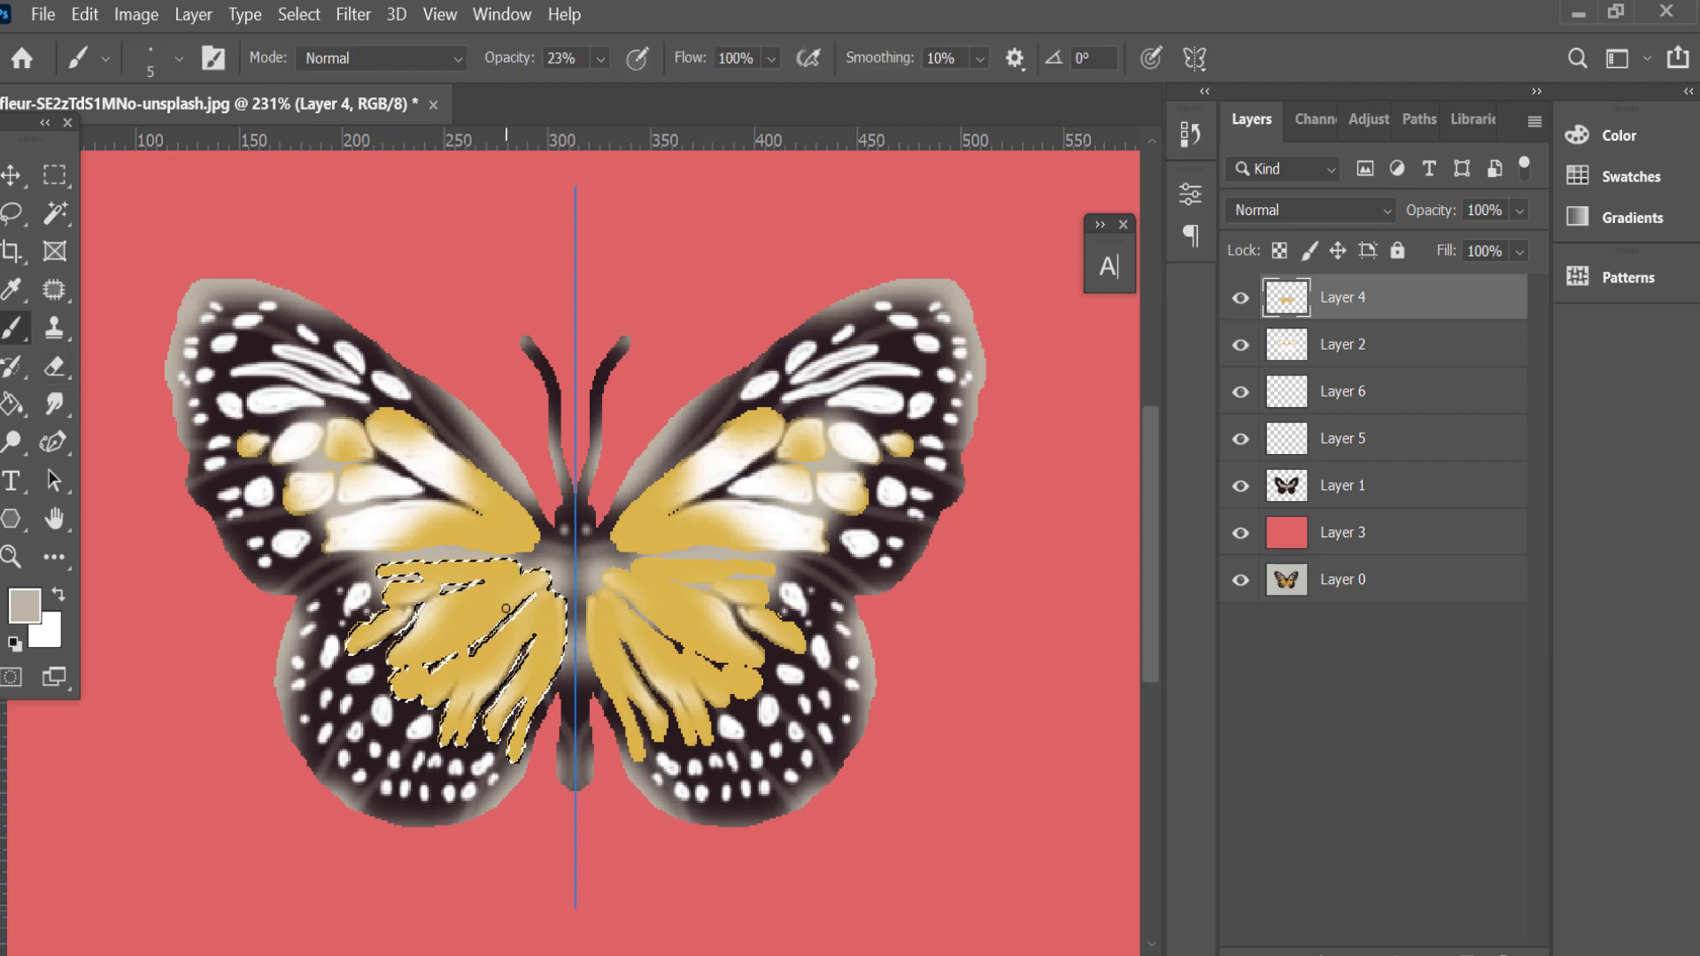
Add the lower-right wing's yellow to the selection and set a lighter sampled yellow as paint colour.
click(55, 212)
shift+click(700, 611)
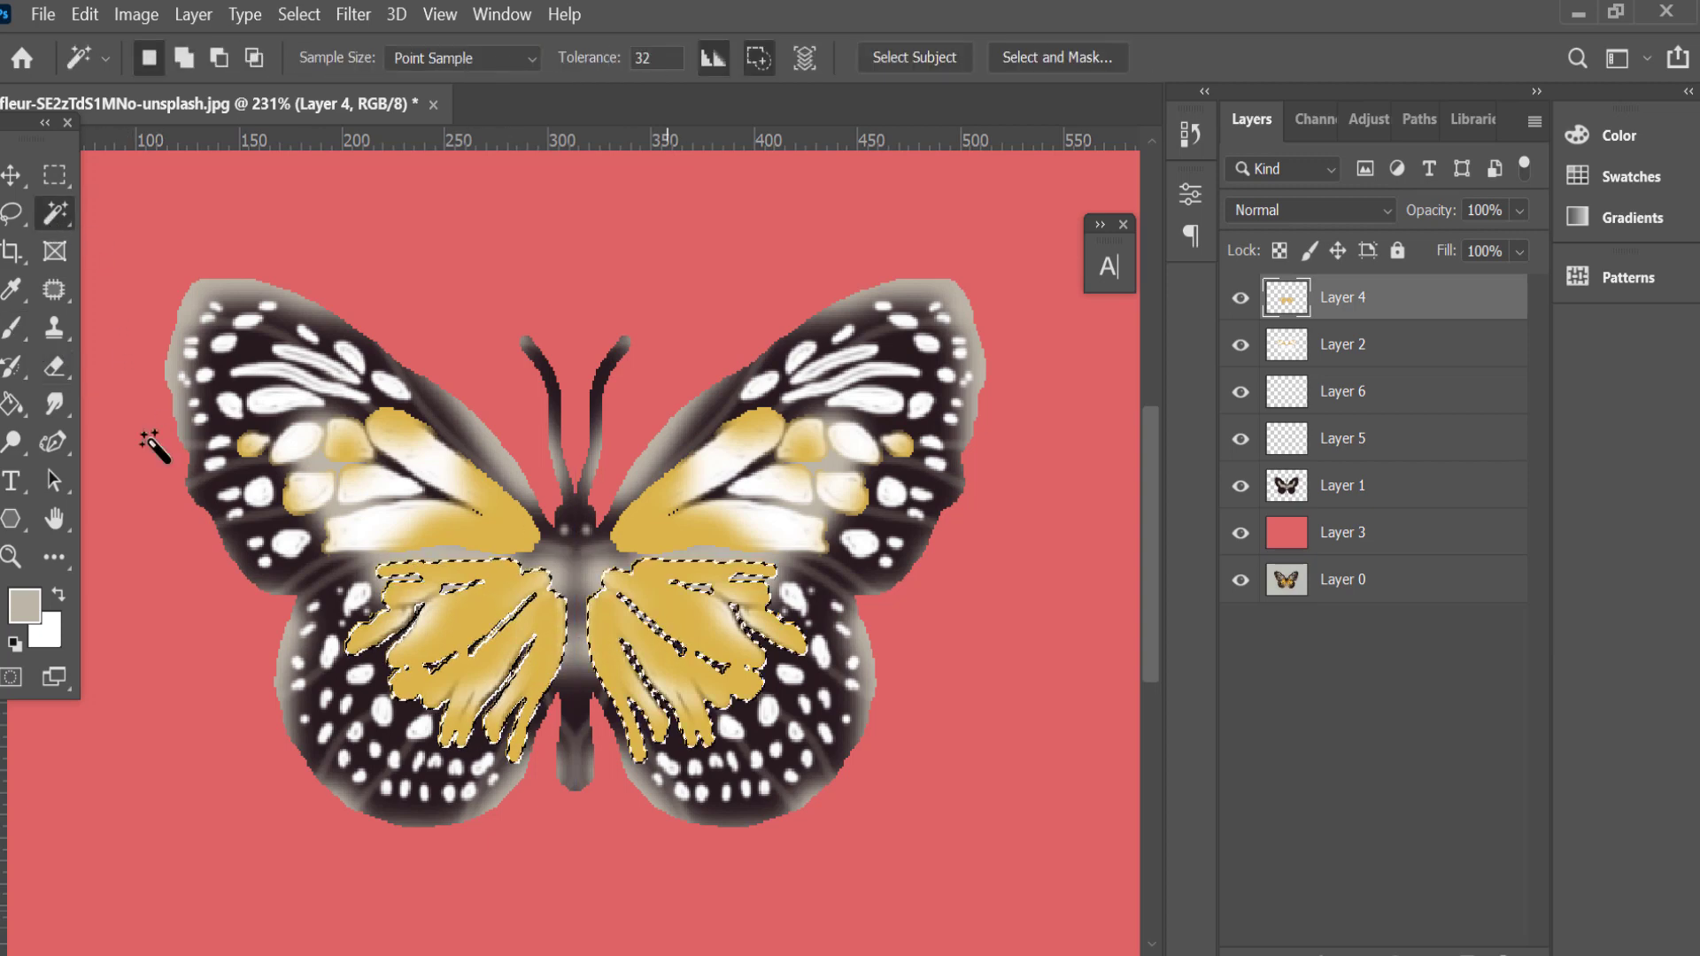
click(11, 326)
click(11, 289)
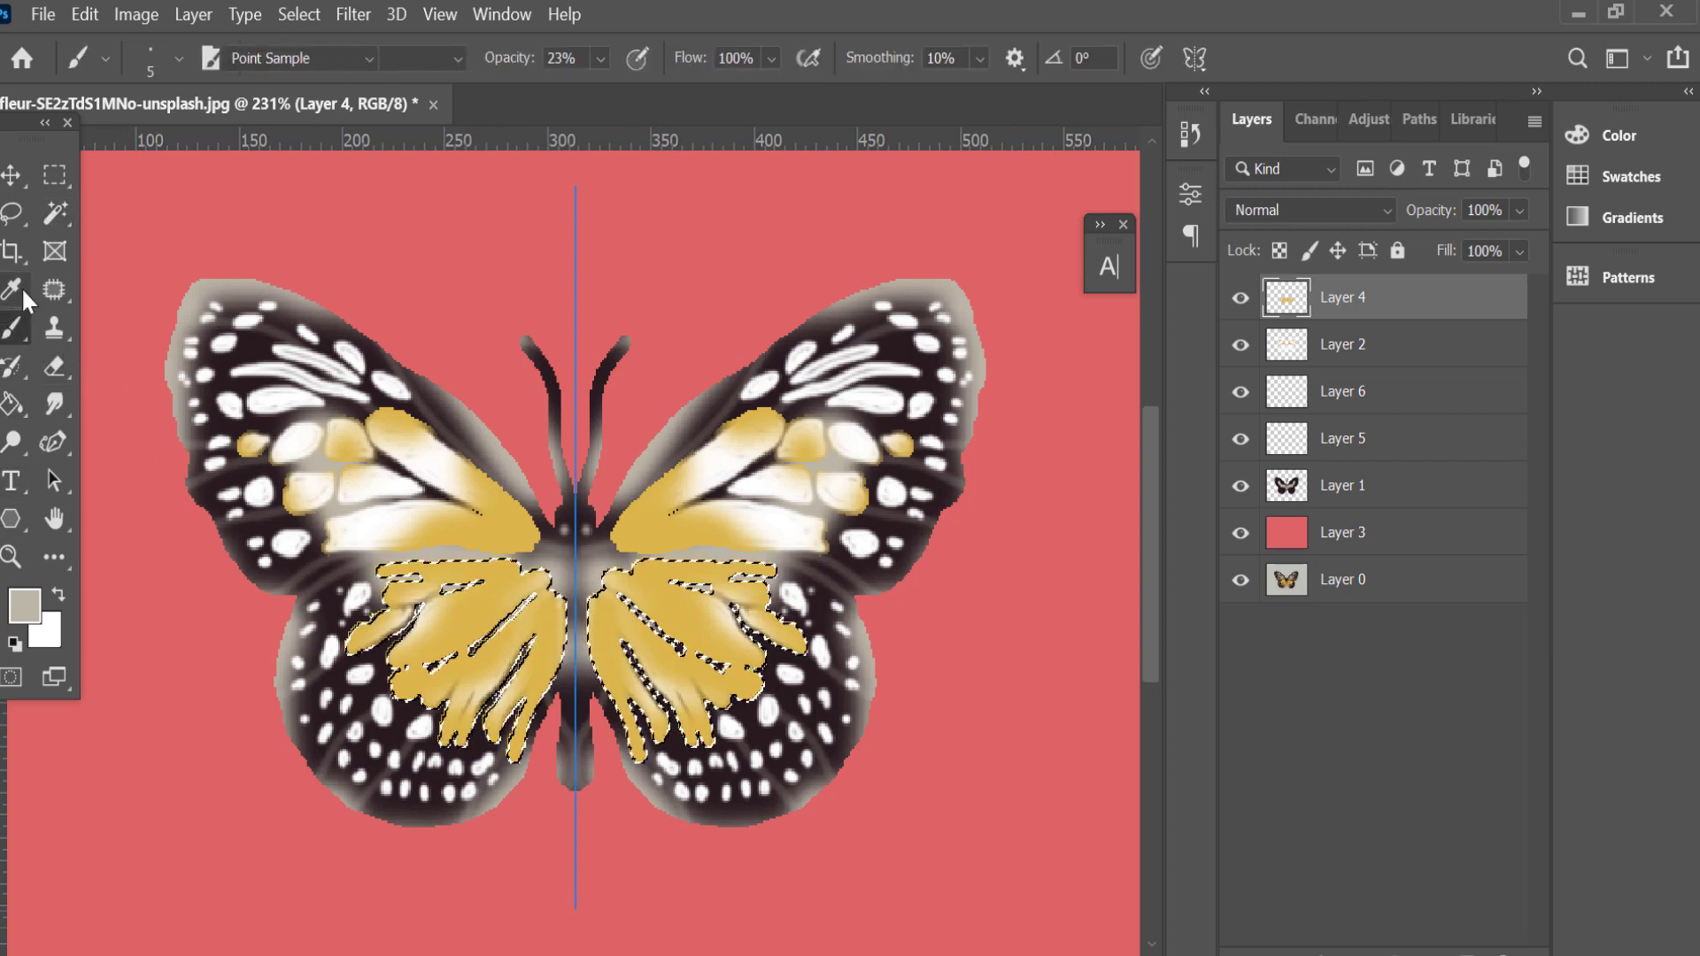
click(488, 584)
click(24, 605)
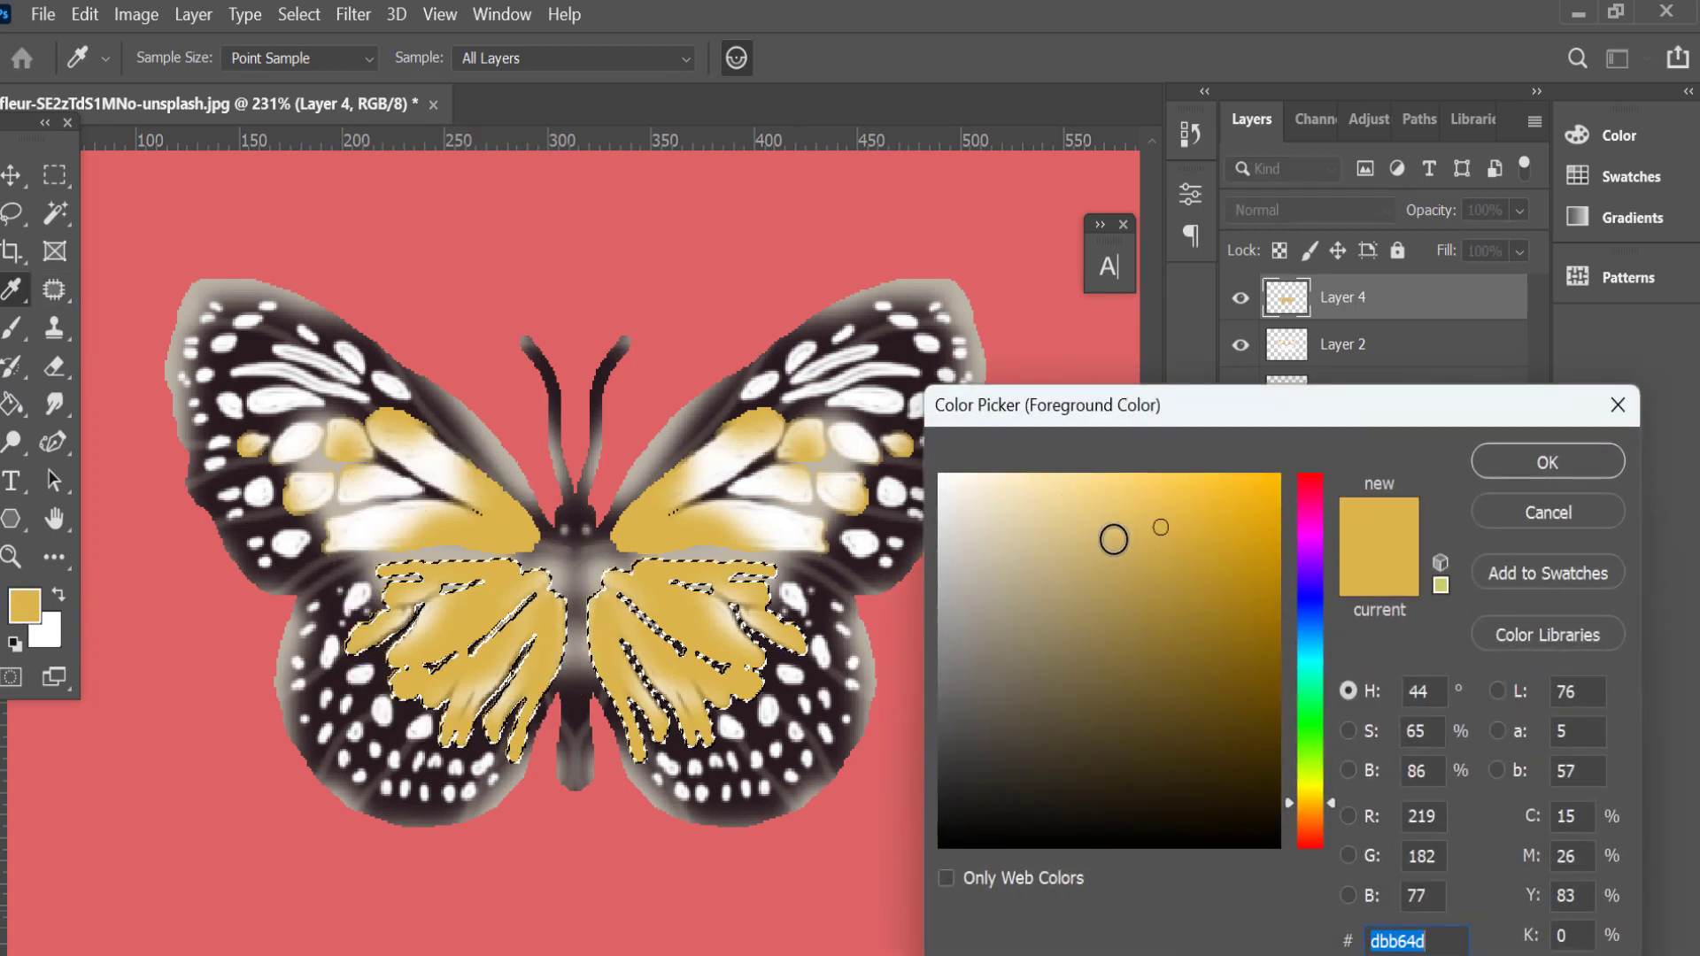
click(1063, 486)
click(1547, 461)
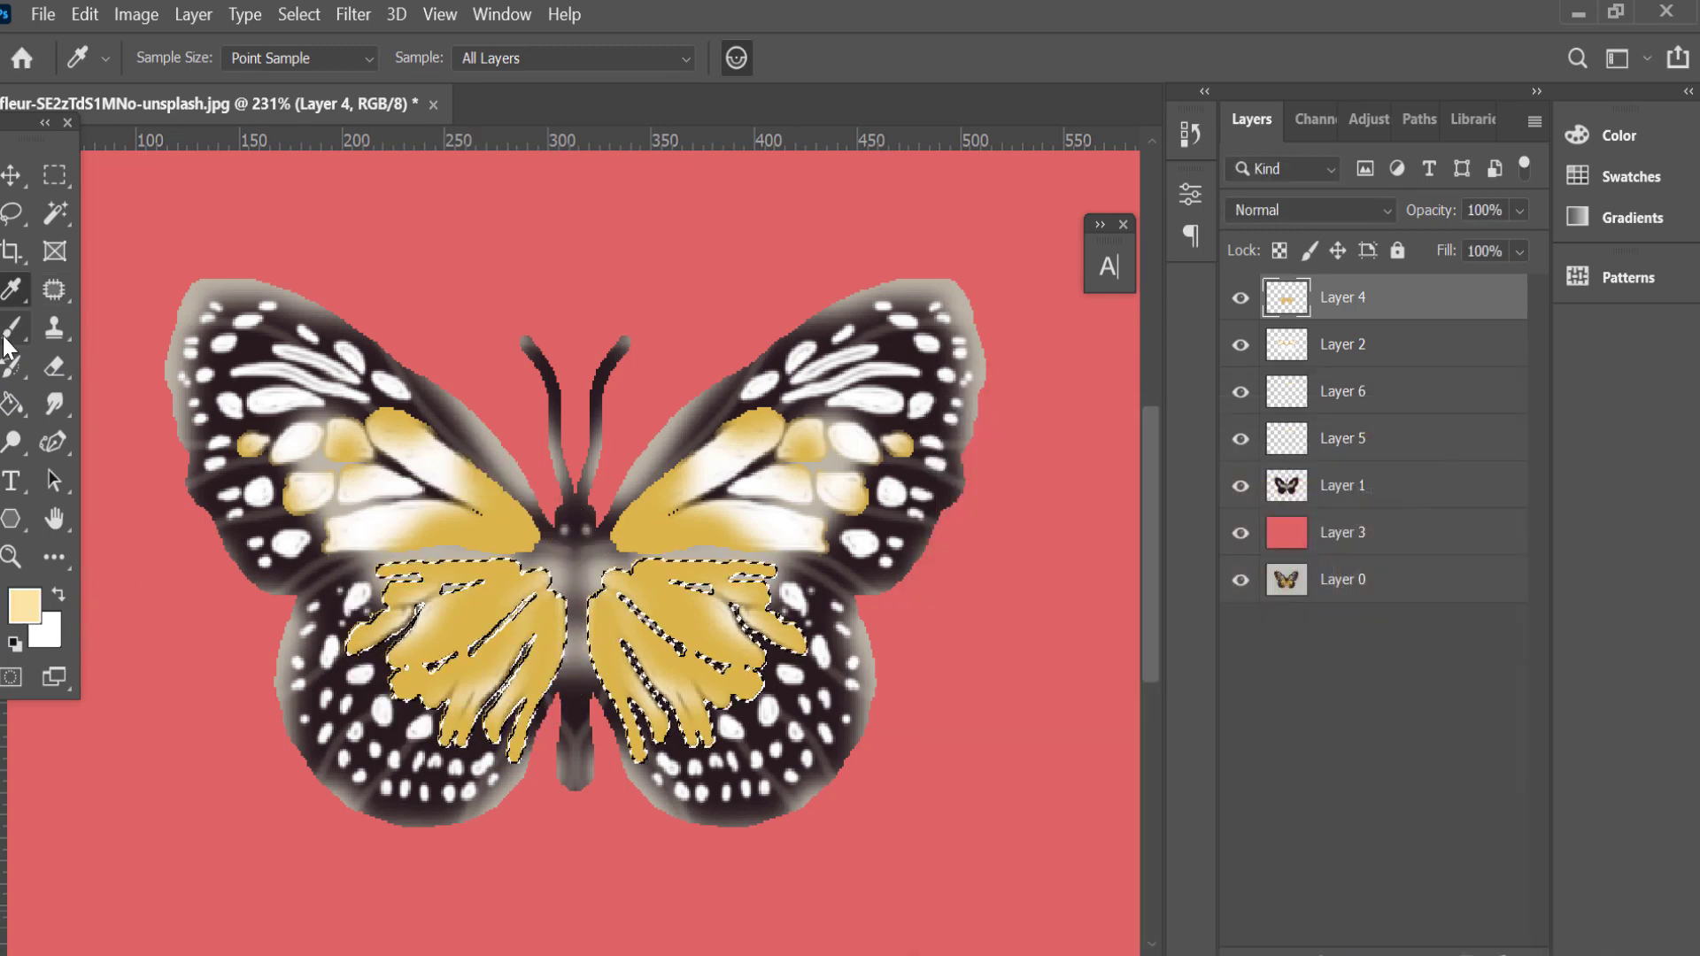
Set the brush to 55% opacity using the Shading brush preset.
key(b)
click(601, 58)
drag(614, 92, 655, 92)
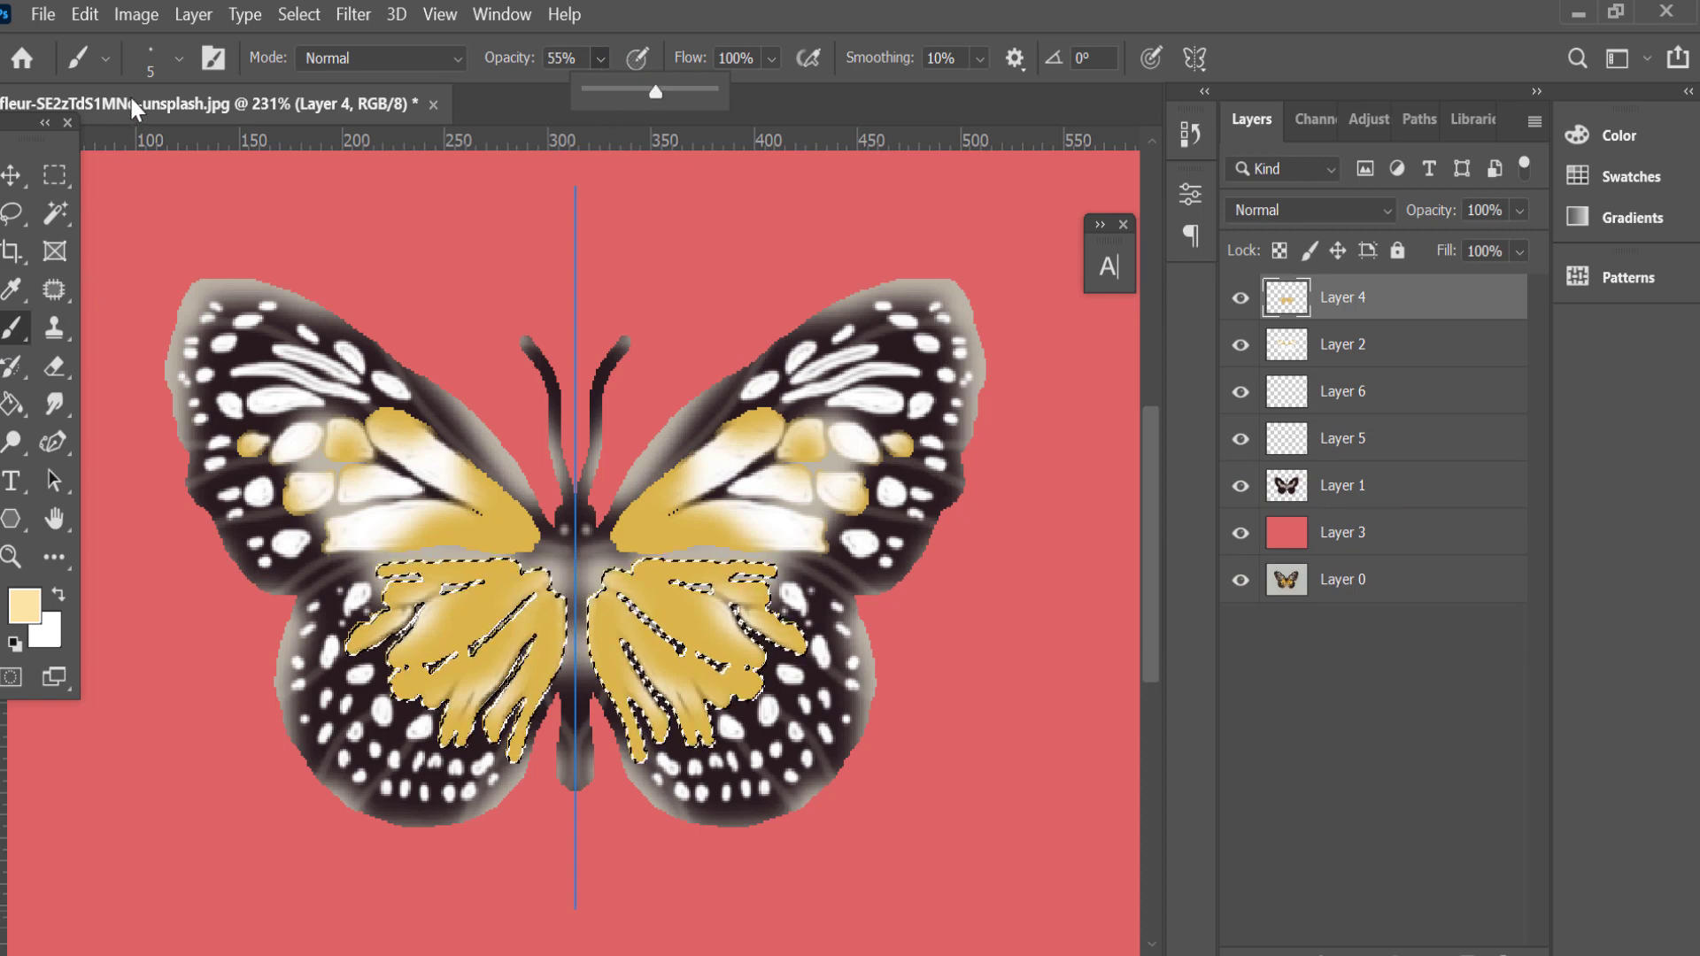
click(178, 58)
scroll(142, 496, down, 2)
scroll(142, 496, down, 2)
scroll(133, 505, down, 2)
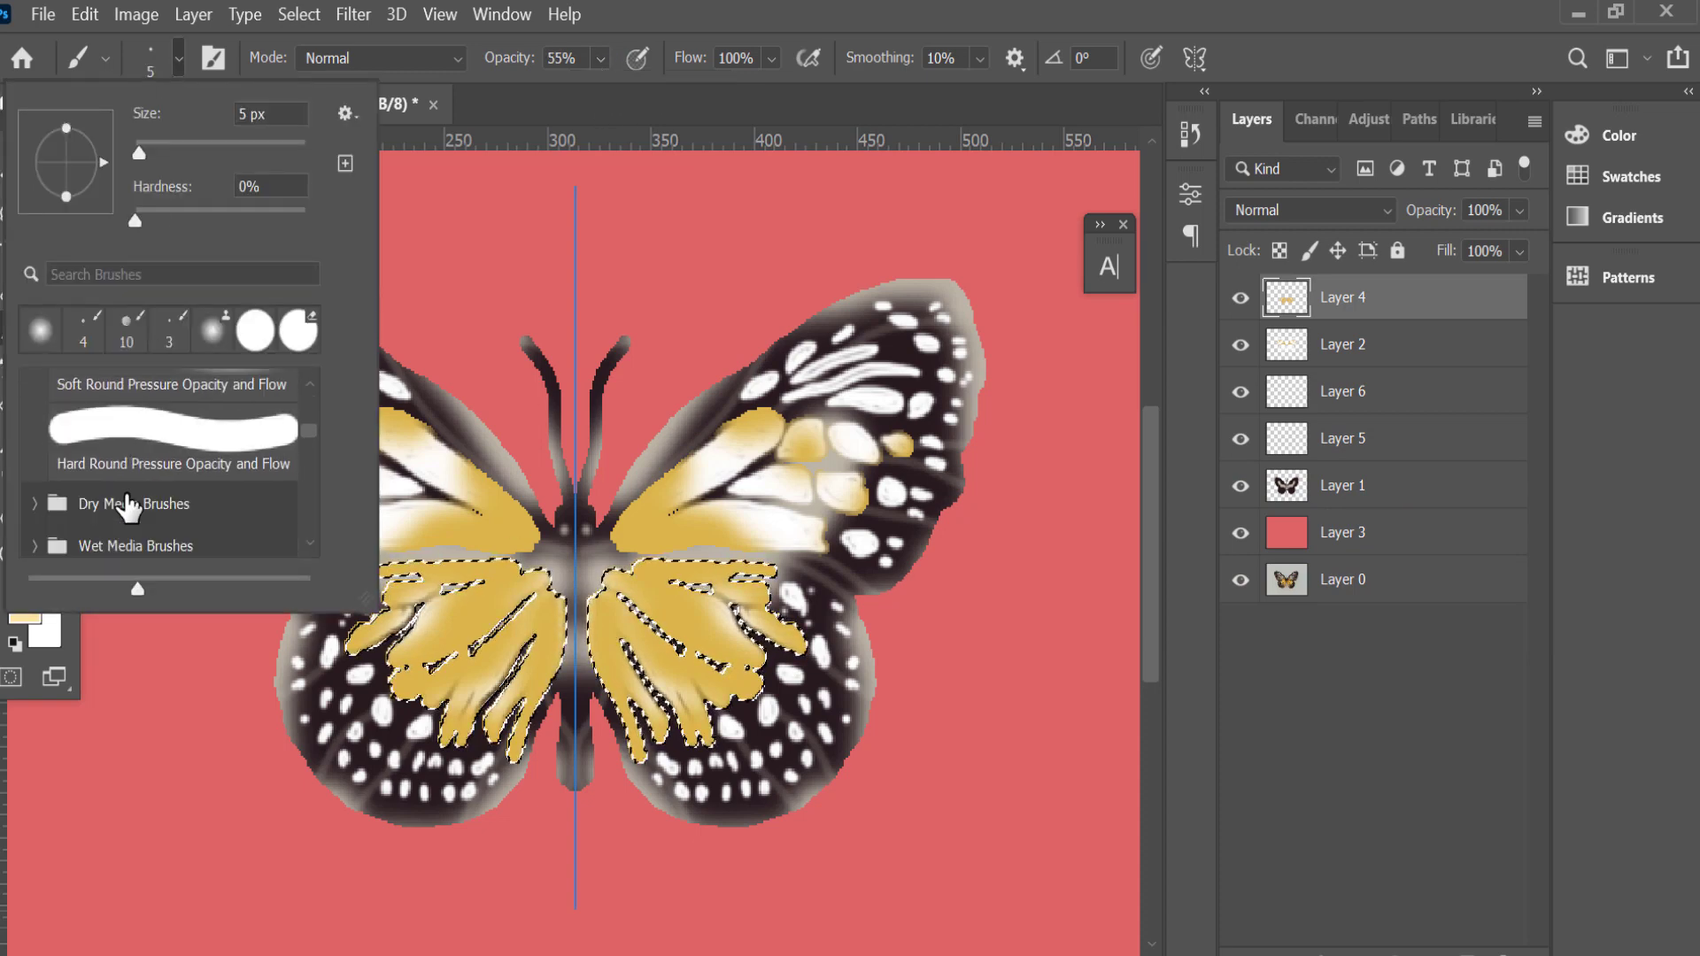
scroll(129, 505, down, 2)
scroll(126, 496, up, 1)
scroll(125, 494, down, 1)
scroll(124, 492, down, 2)
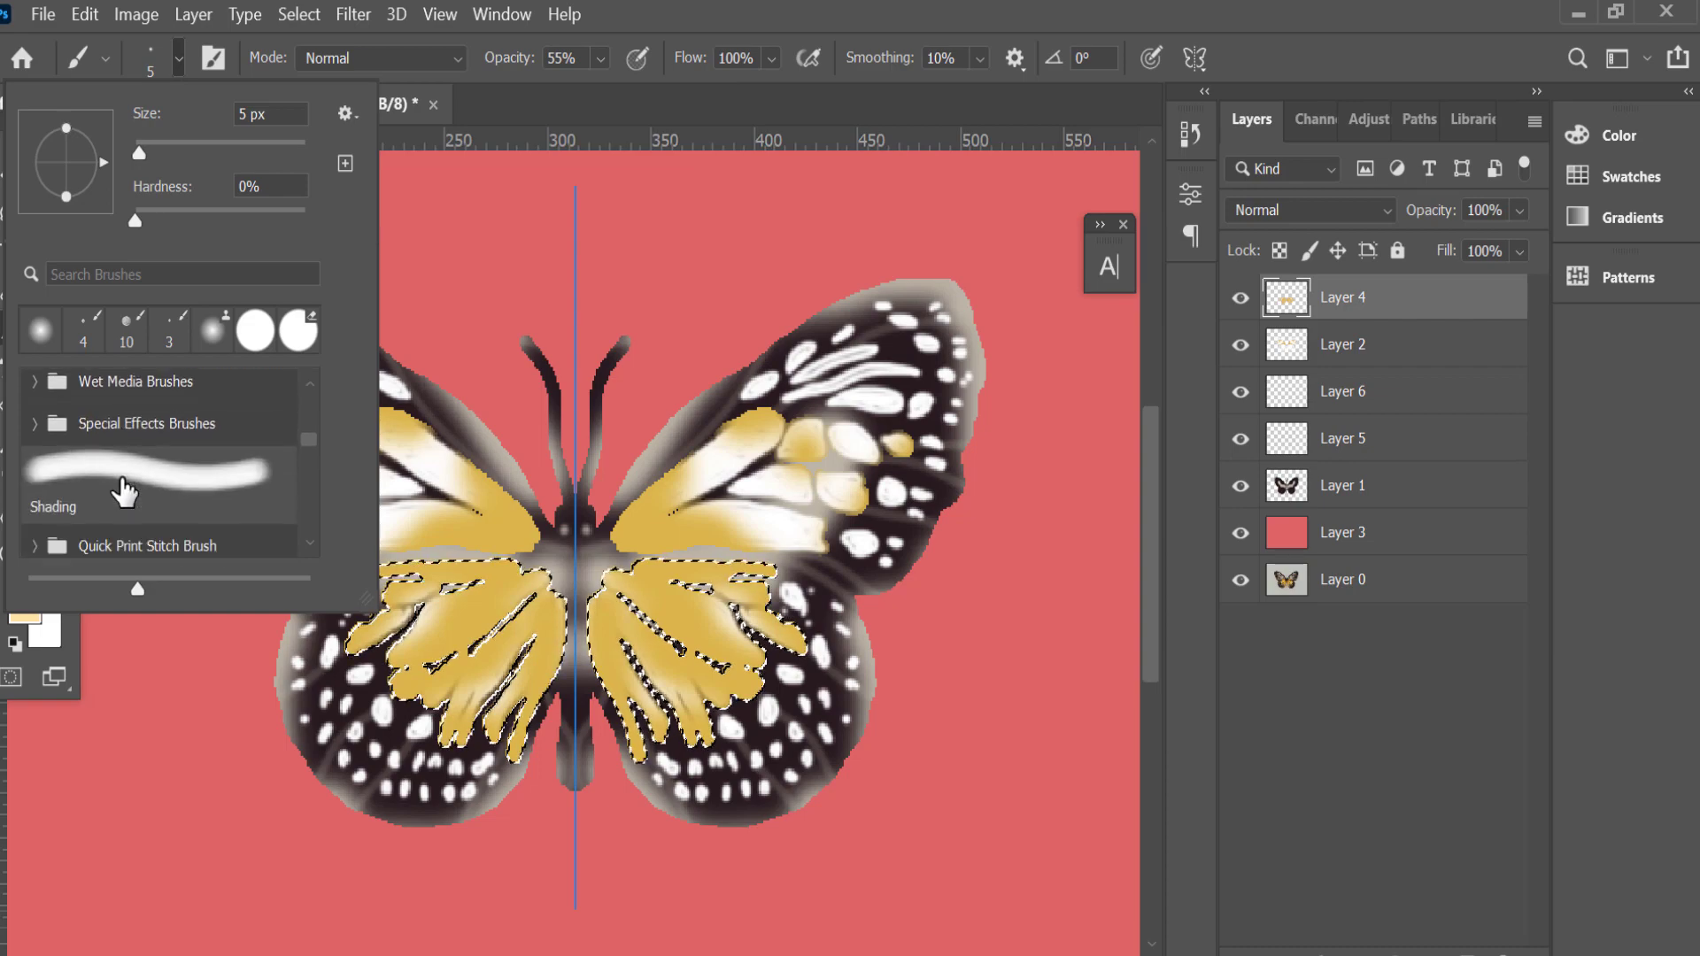
click(124, 491)
click(557, 576)
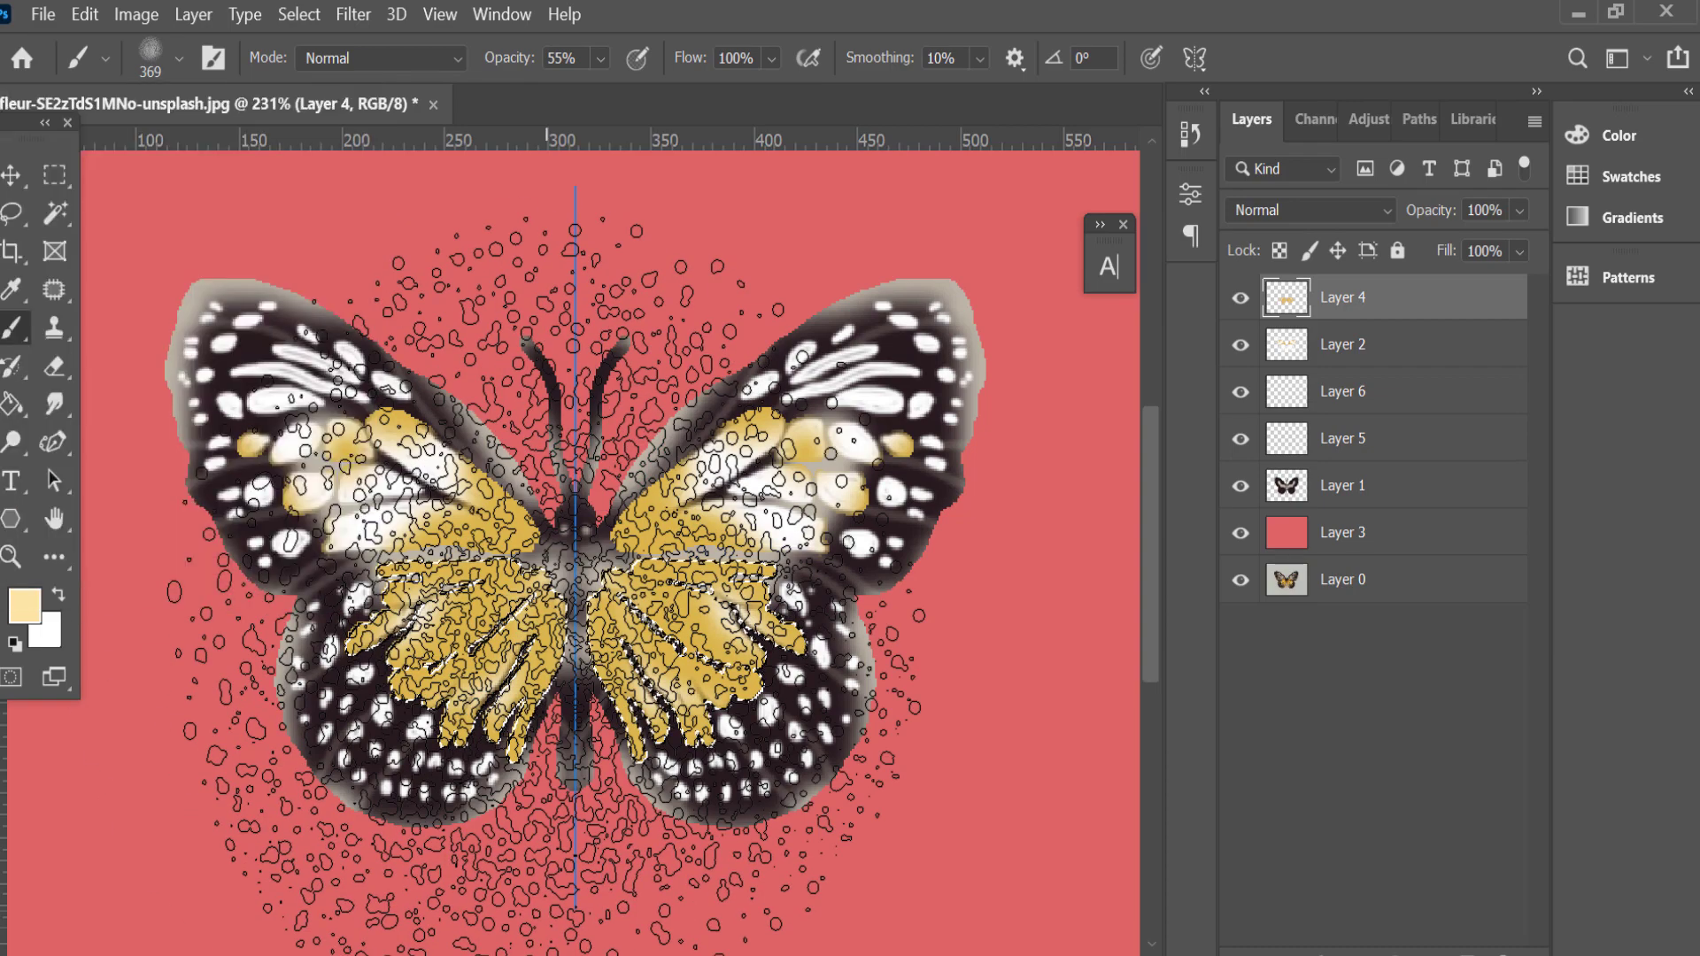
Shade both lower wings' yellow cells with pale cream using a smaller brush.
key(bracketleft)
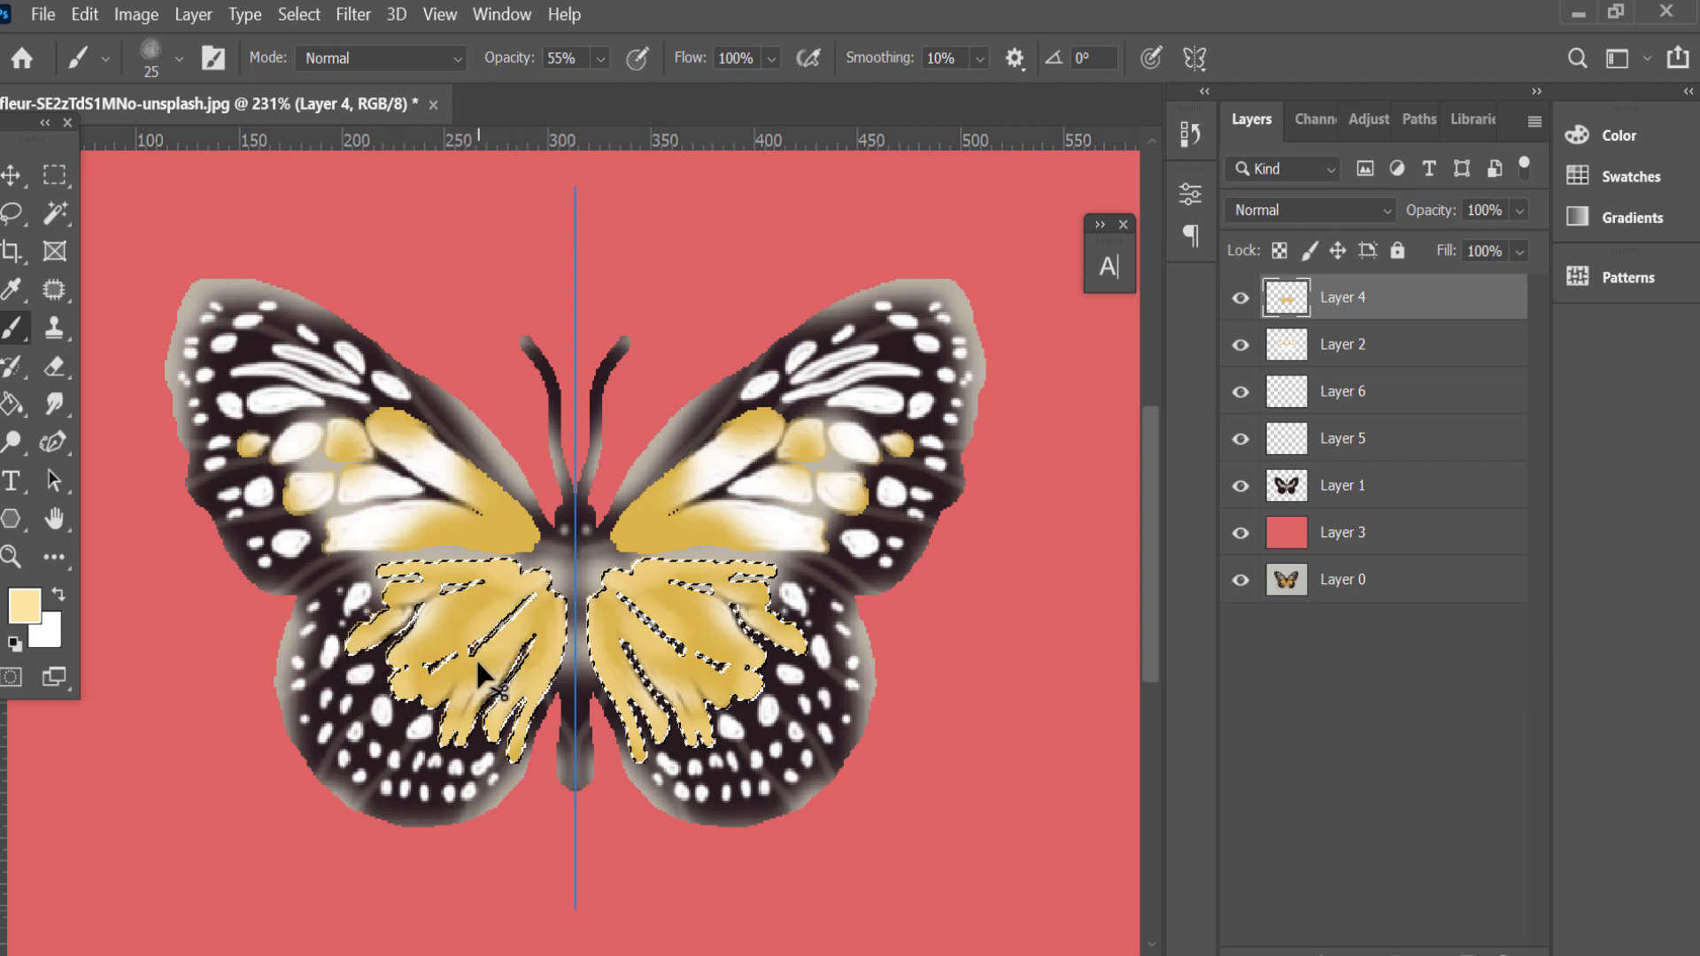
mouse_move(478, 673)
mouse_down()
mouse_move(494, 607)
mouse_move(459, 607)
mouse_move(440, 626)
mouse_move(523, 622)
mouse_move(491, 664)
mouse_up()
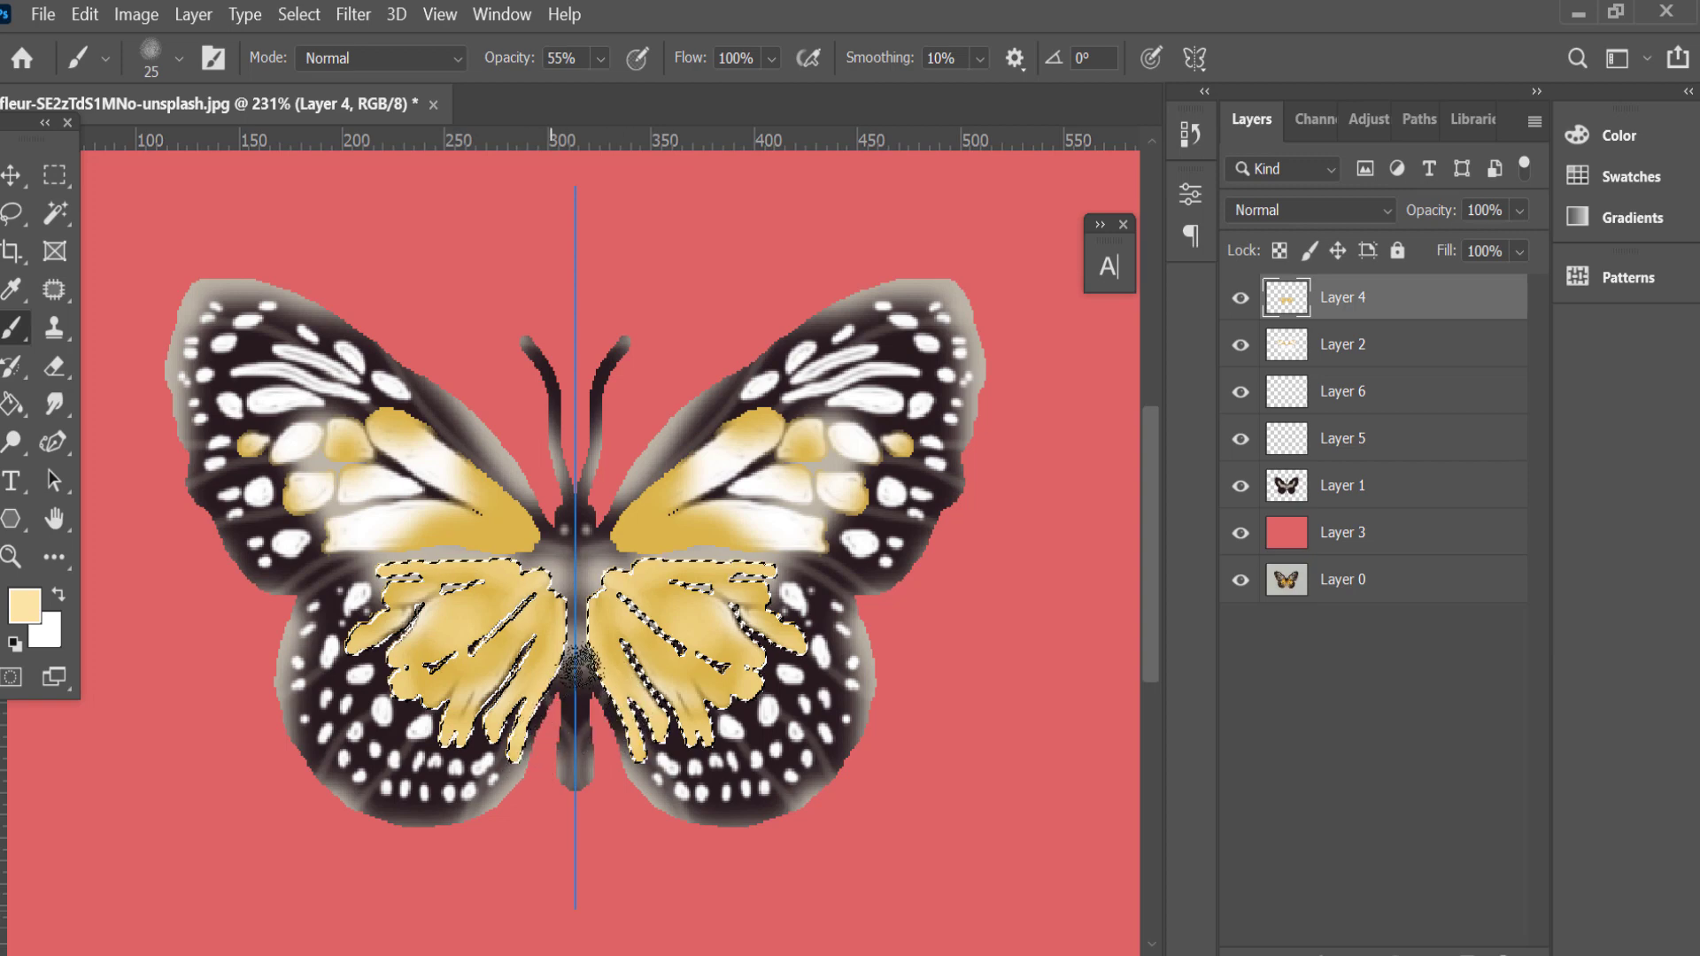
click(55, 212)
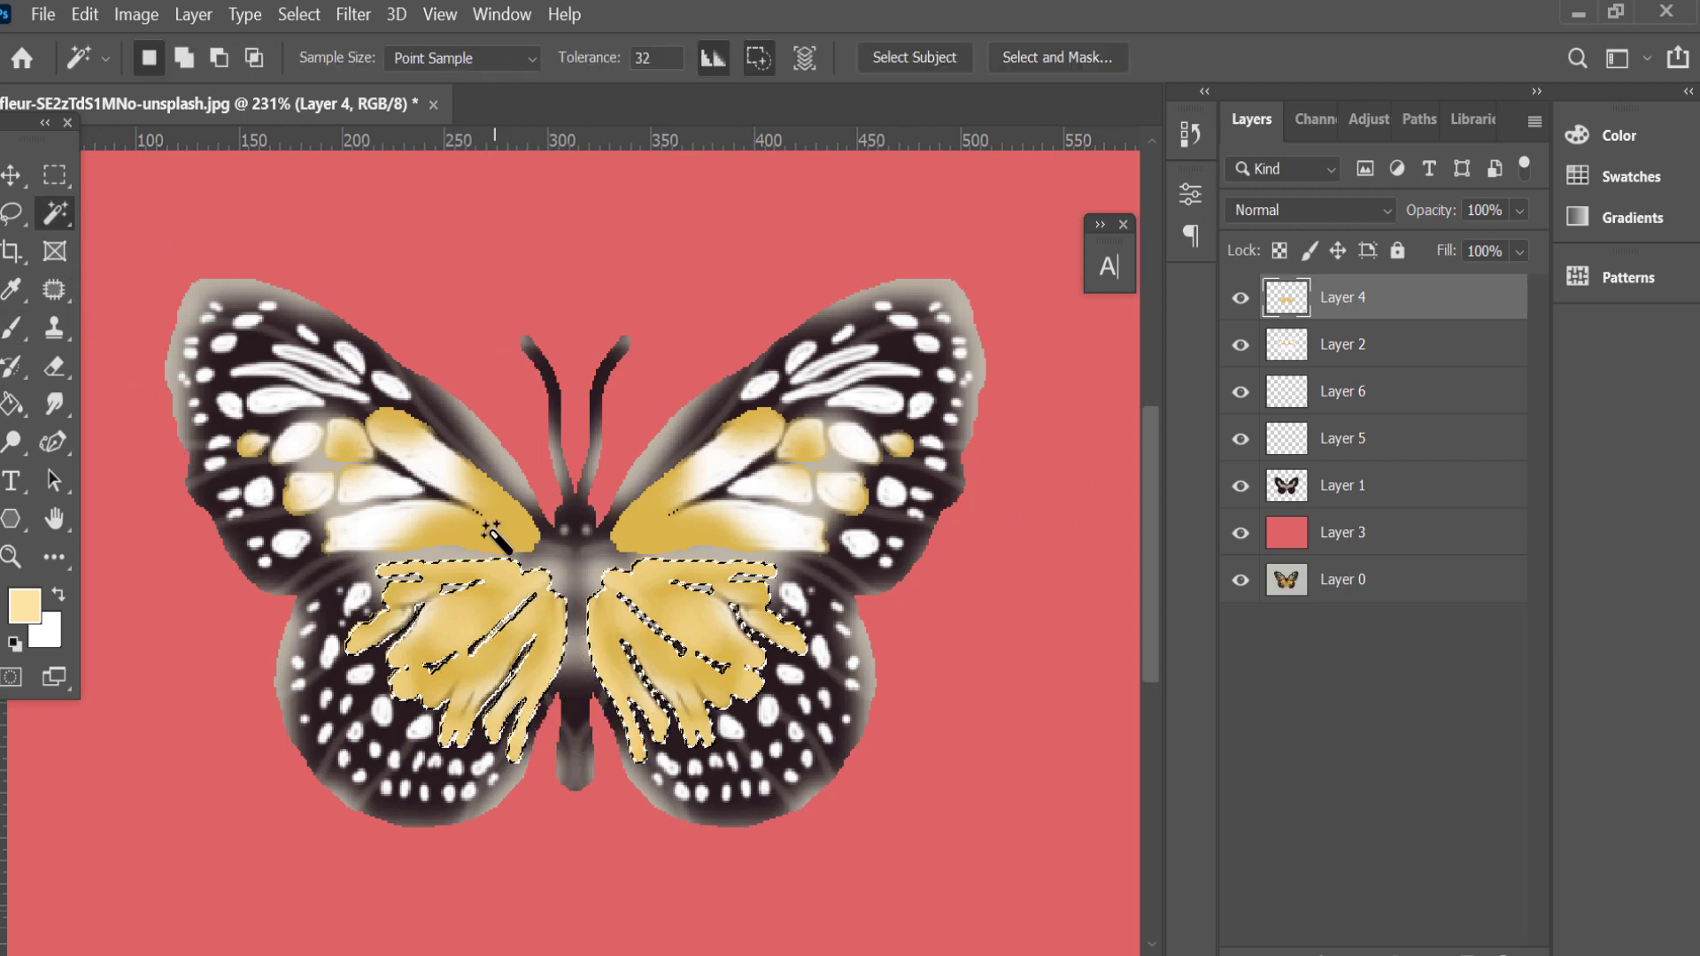
On Layer 2, select the inner yellow cells of both upper wings for painting.
click(1241, 345)
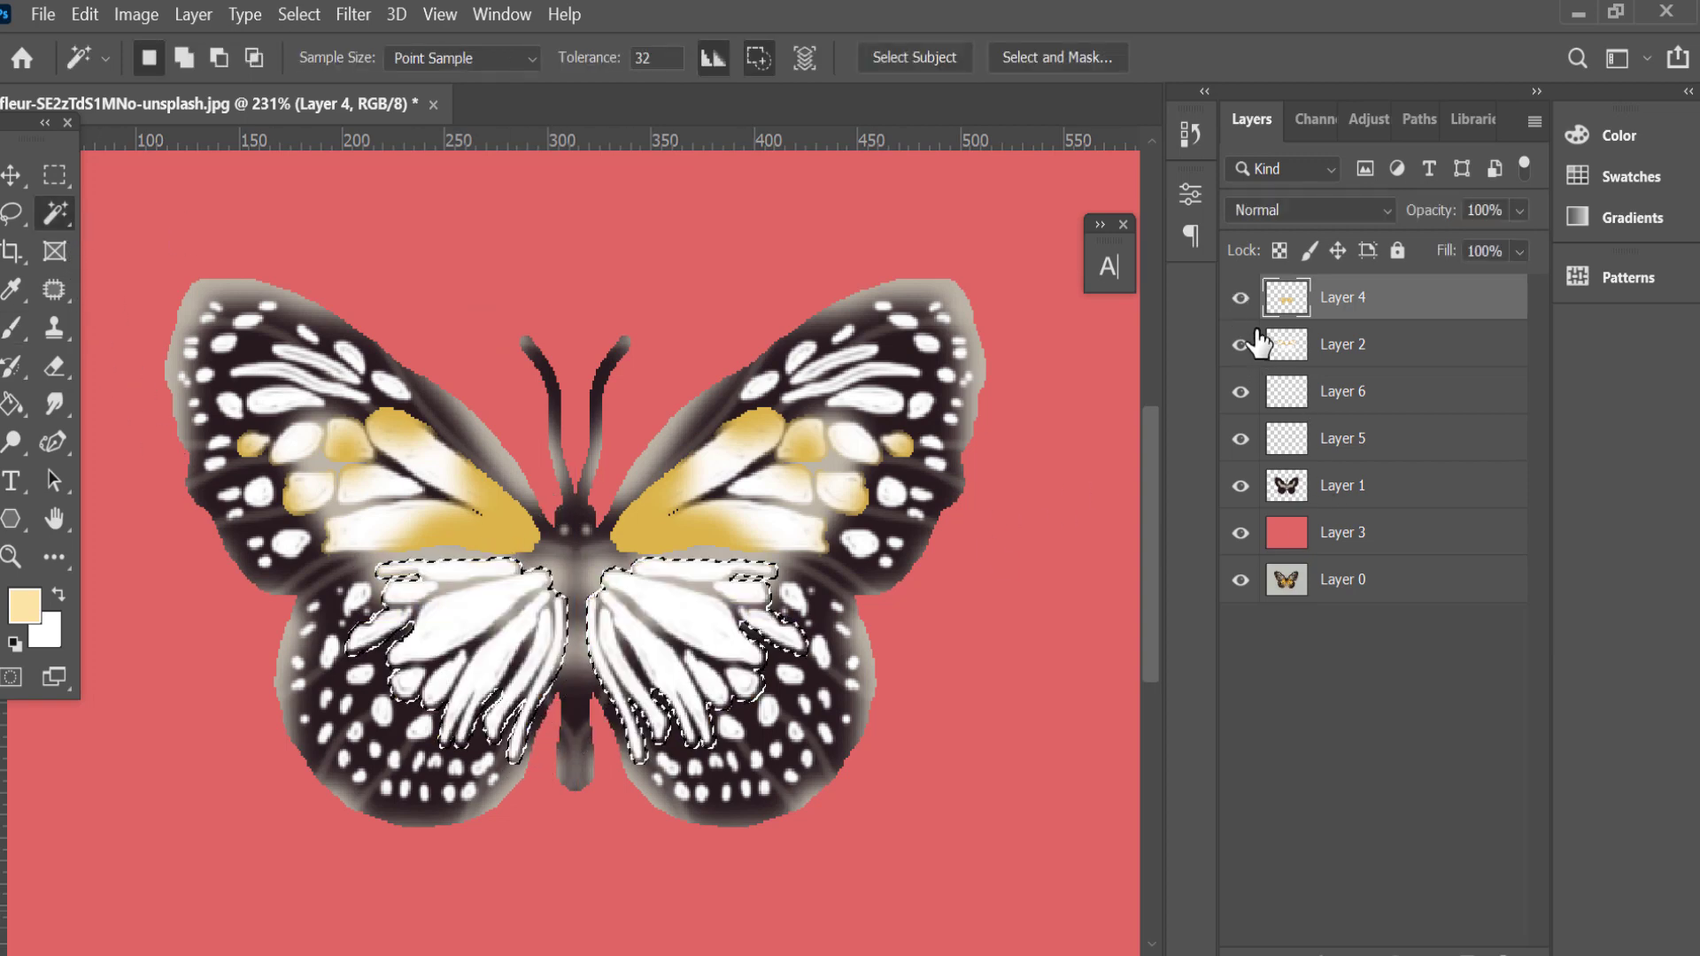
click(1280, 350)
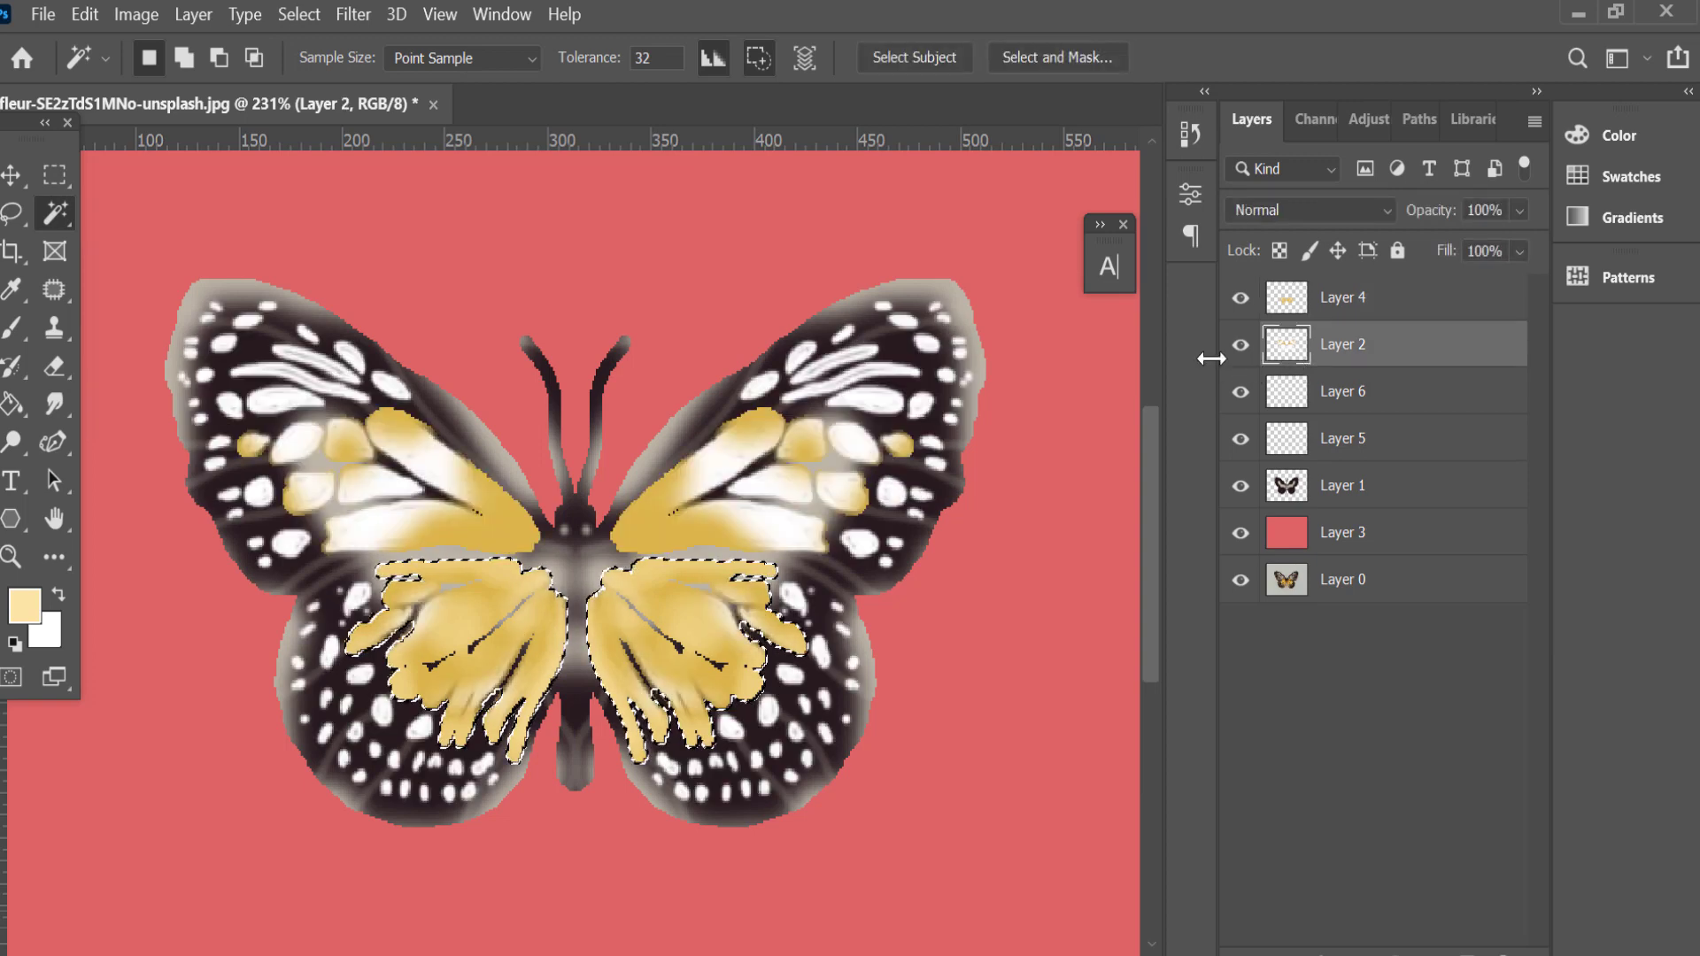
click(668, 533)
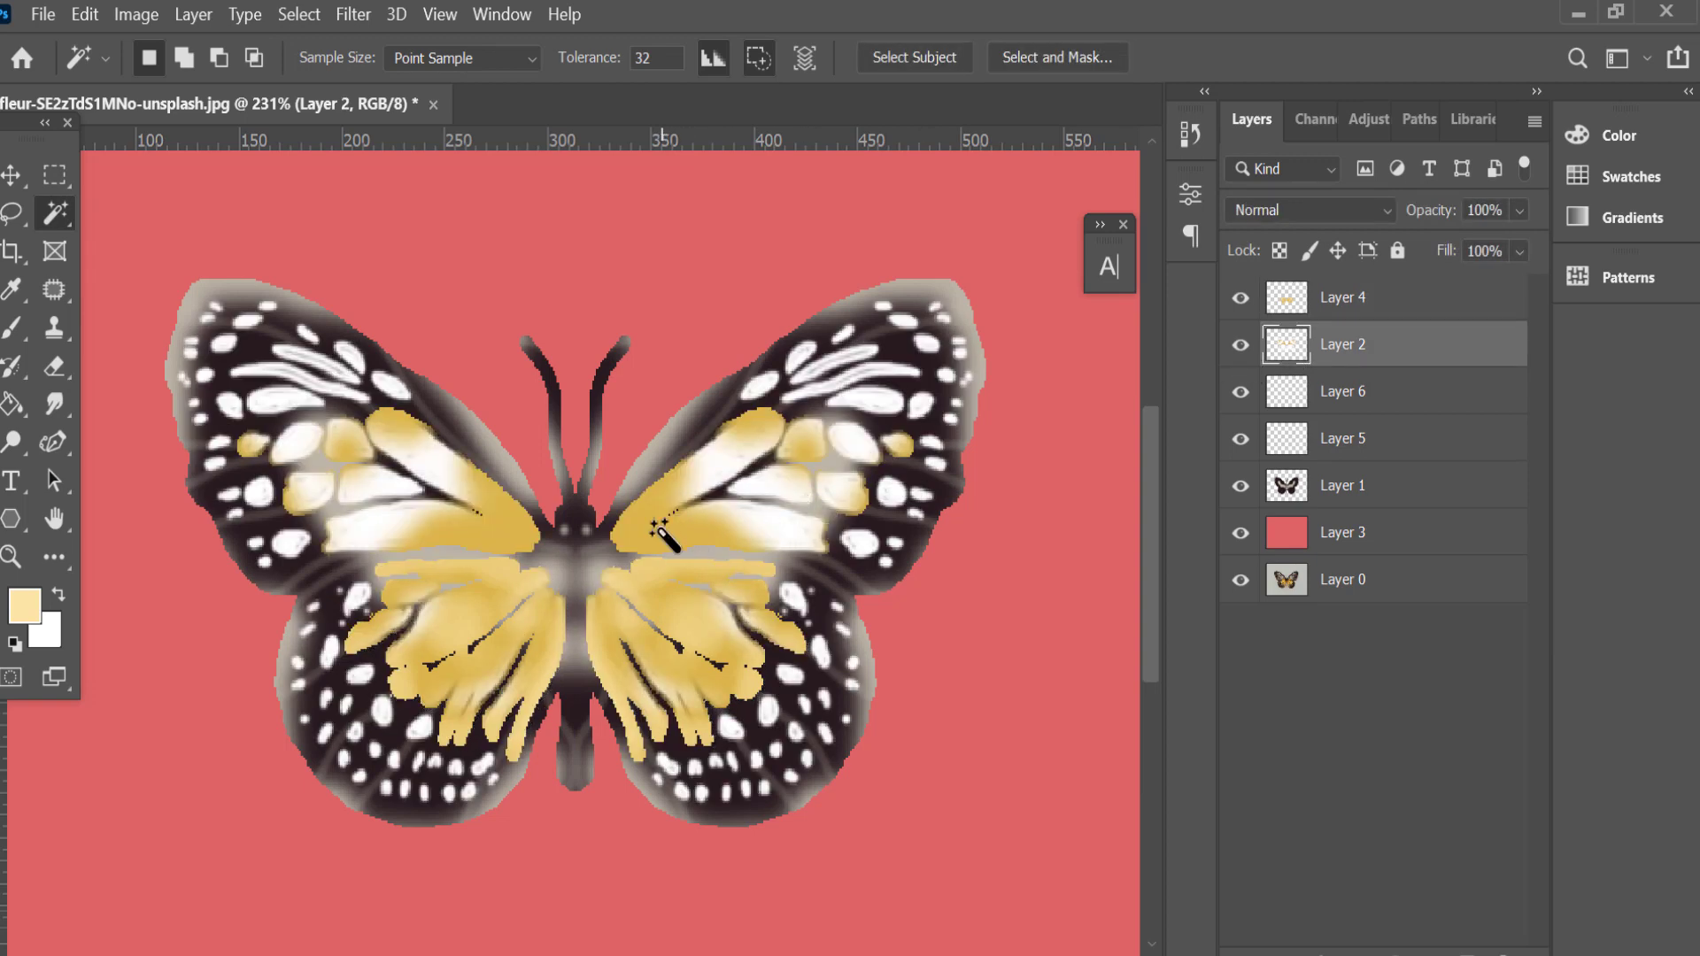
click(529, 532)
click(13, 329)
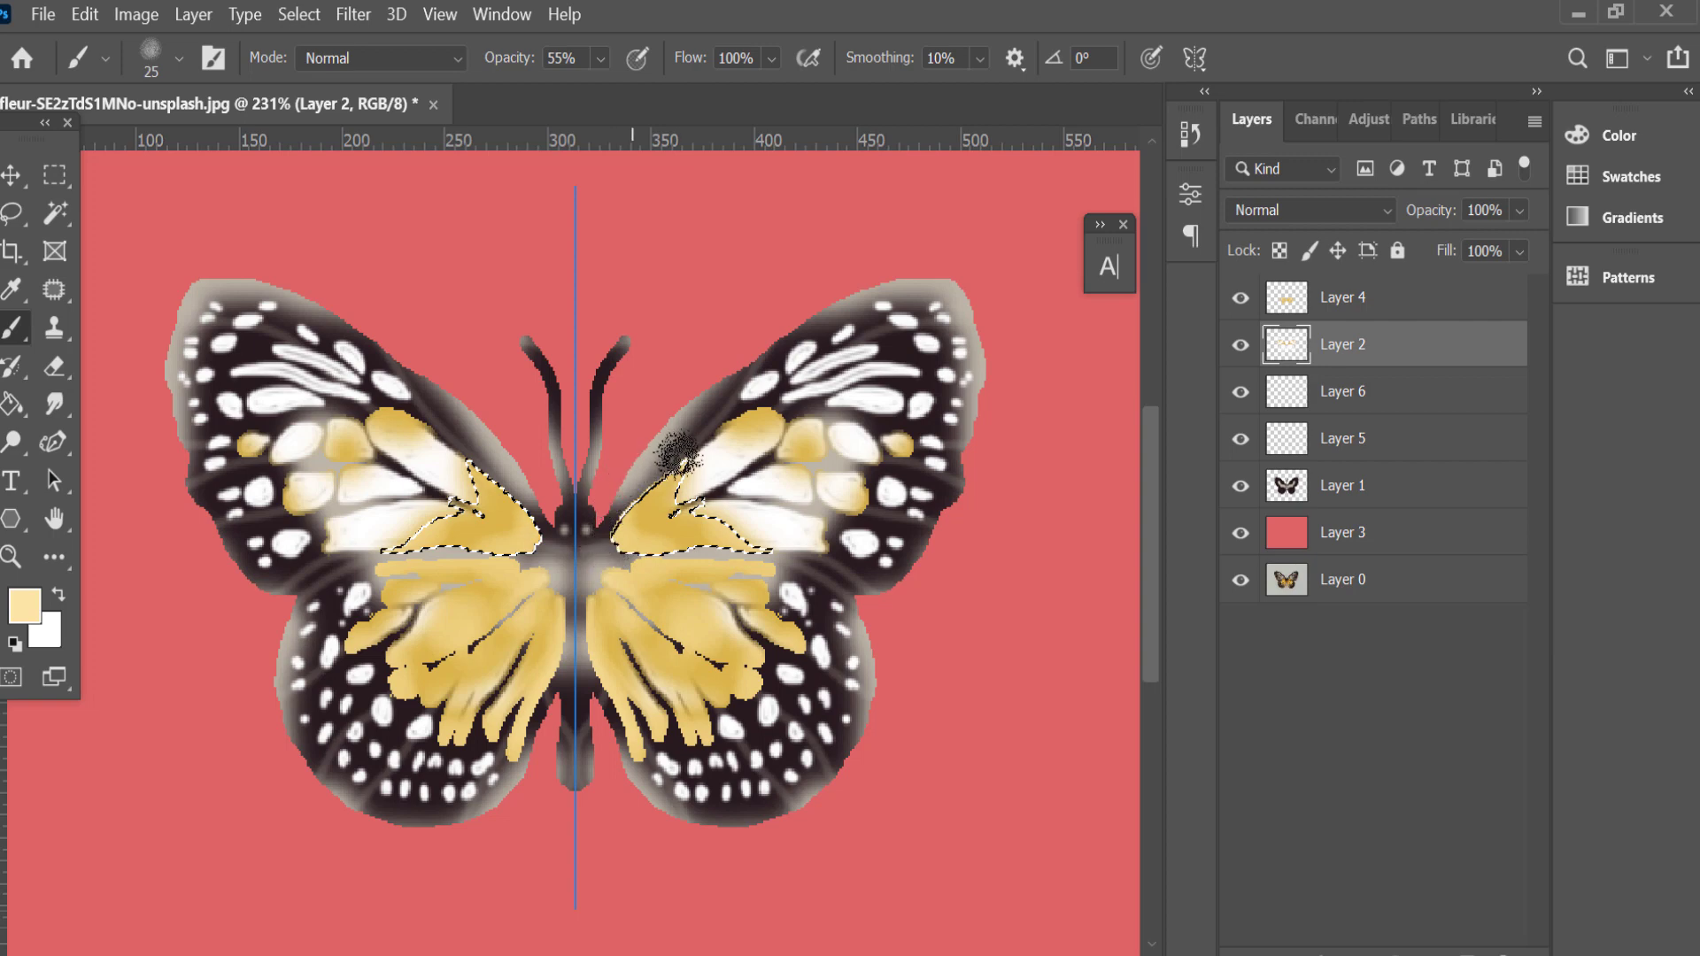
Select the upper-left wing's white patches, then clear the selection and return to the Brush.
click(54, 212)
click(317, 381)
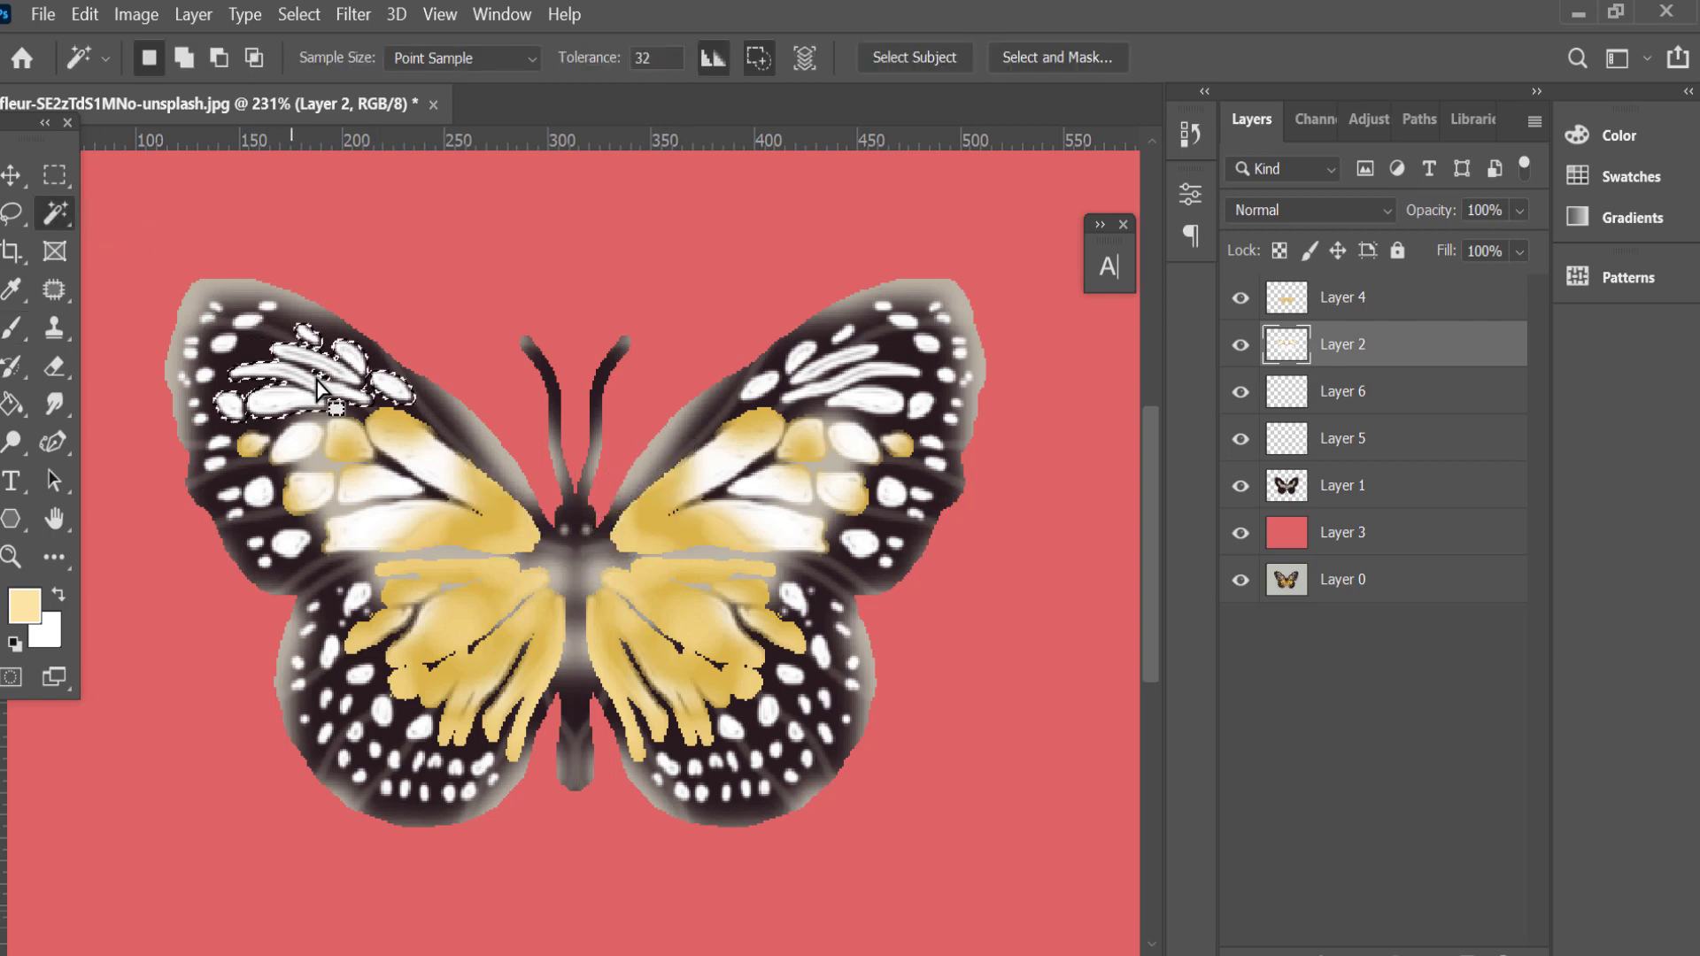
key(ctrl+d)
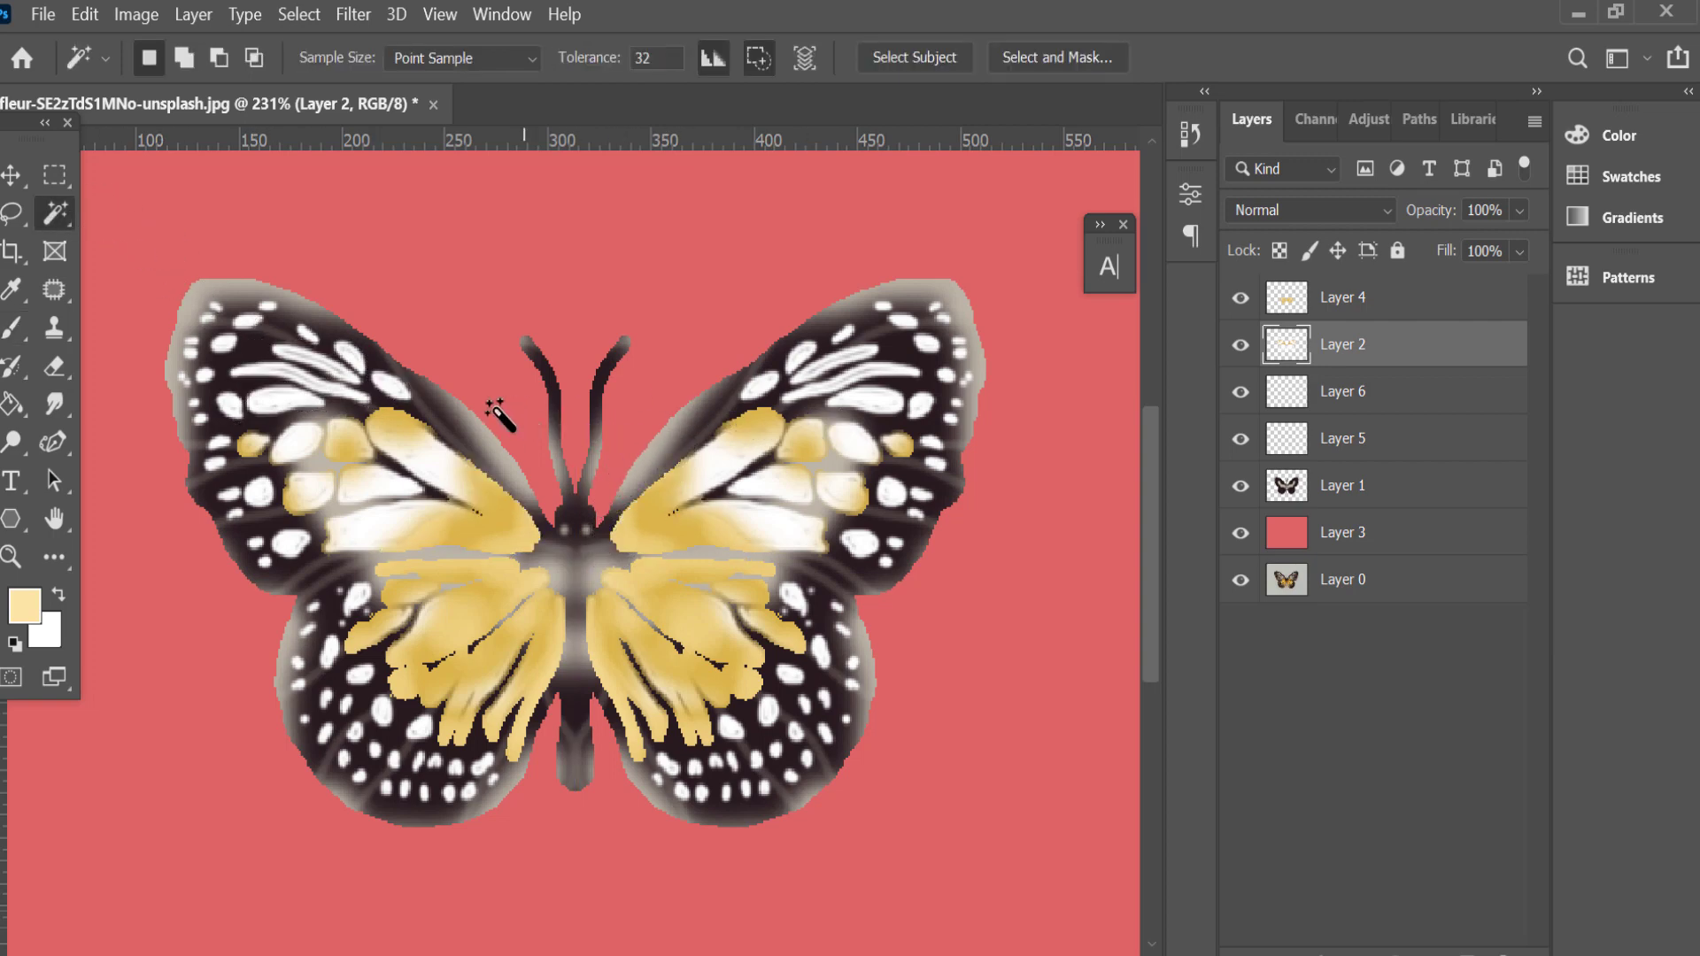
click(12, 327)
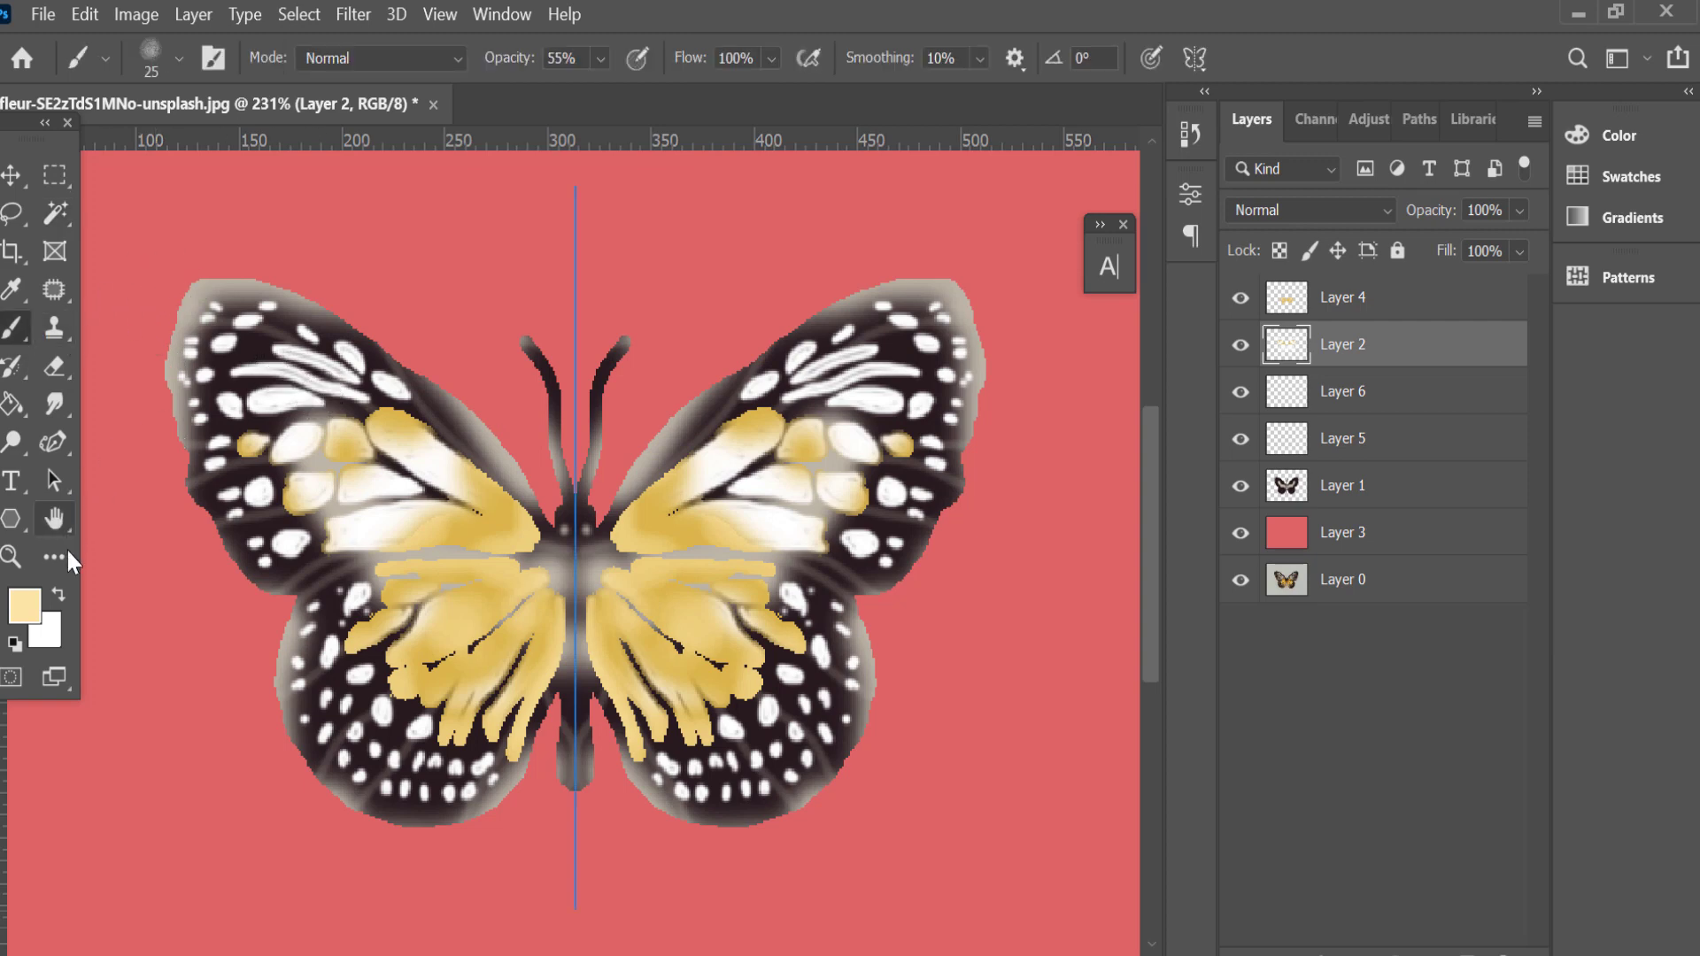
Make pale pink #ffdddd the painting colour.
click(46, 630)
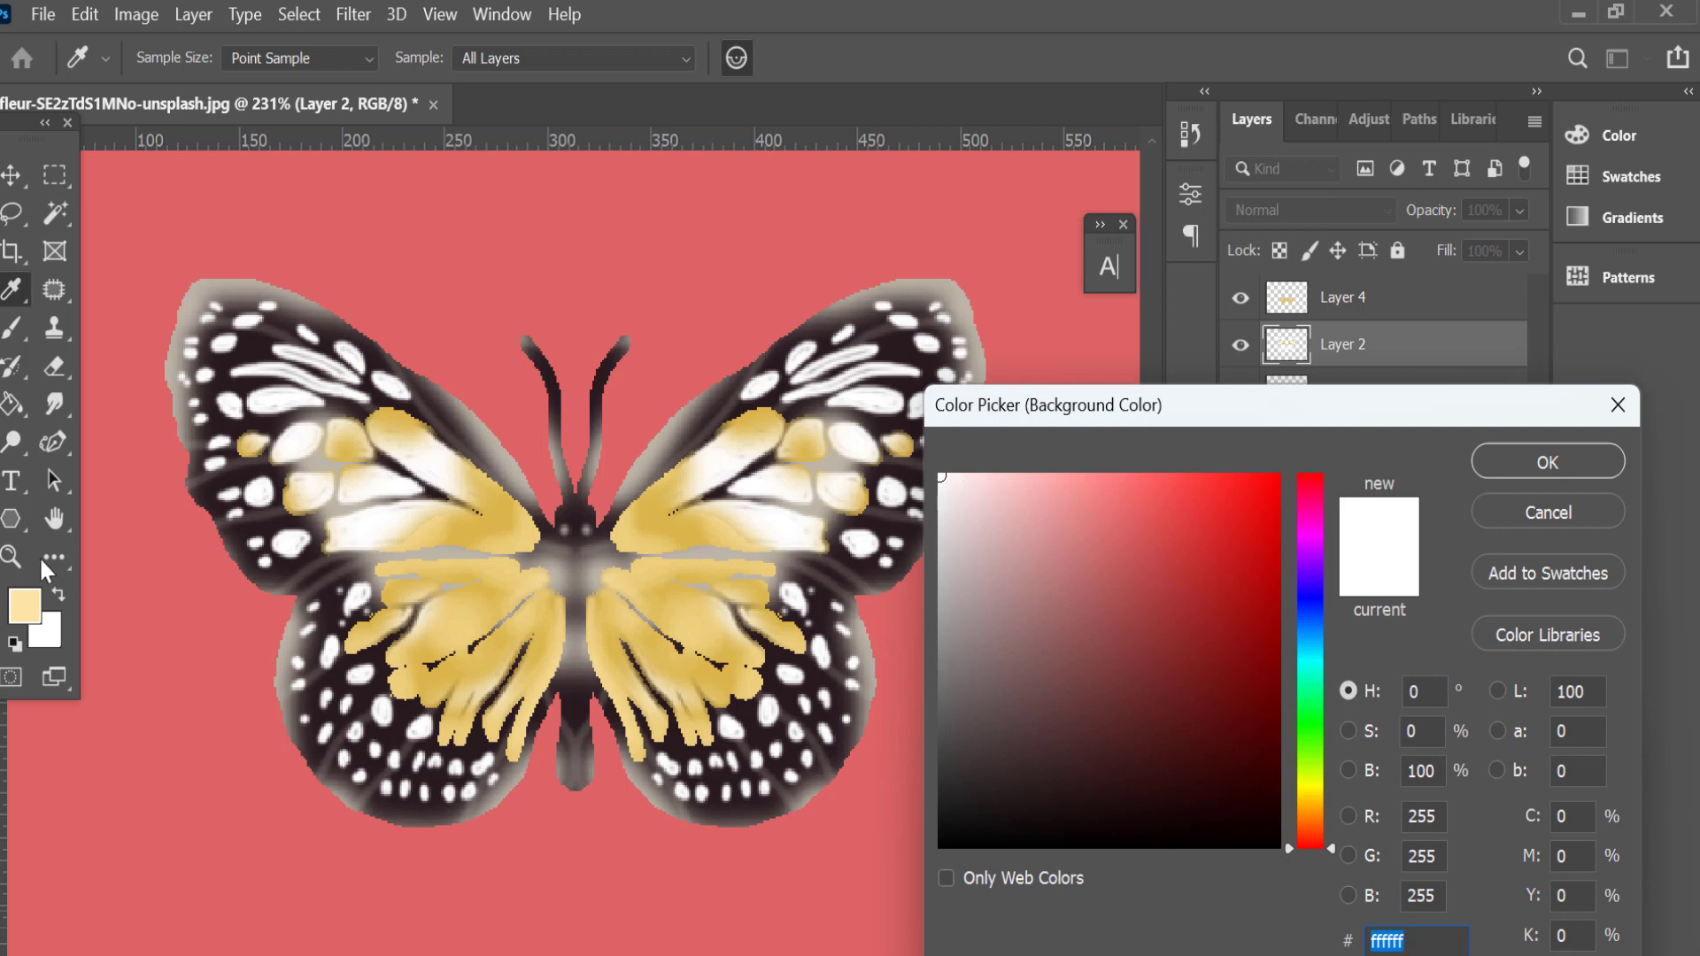
drag(967, 485, 990, 457)
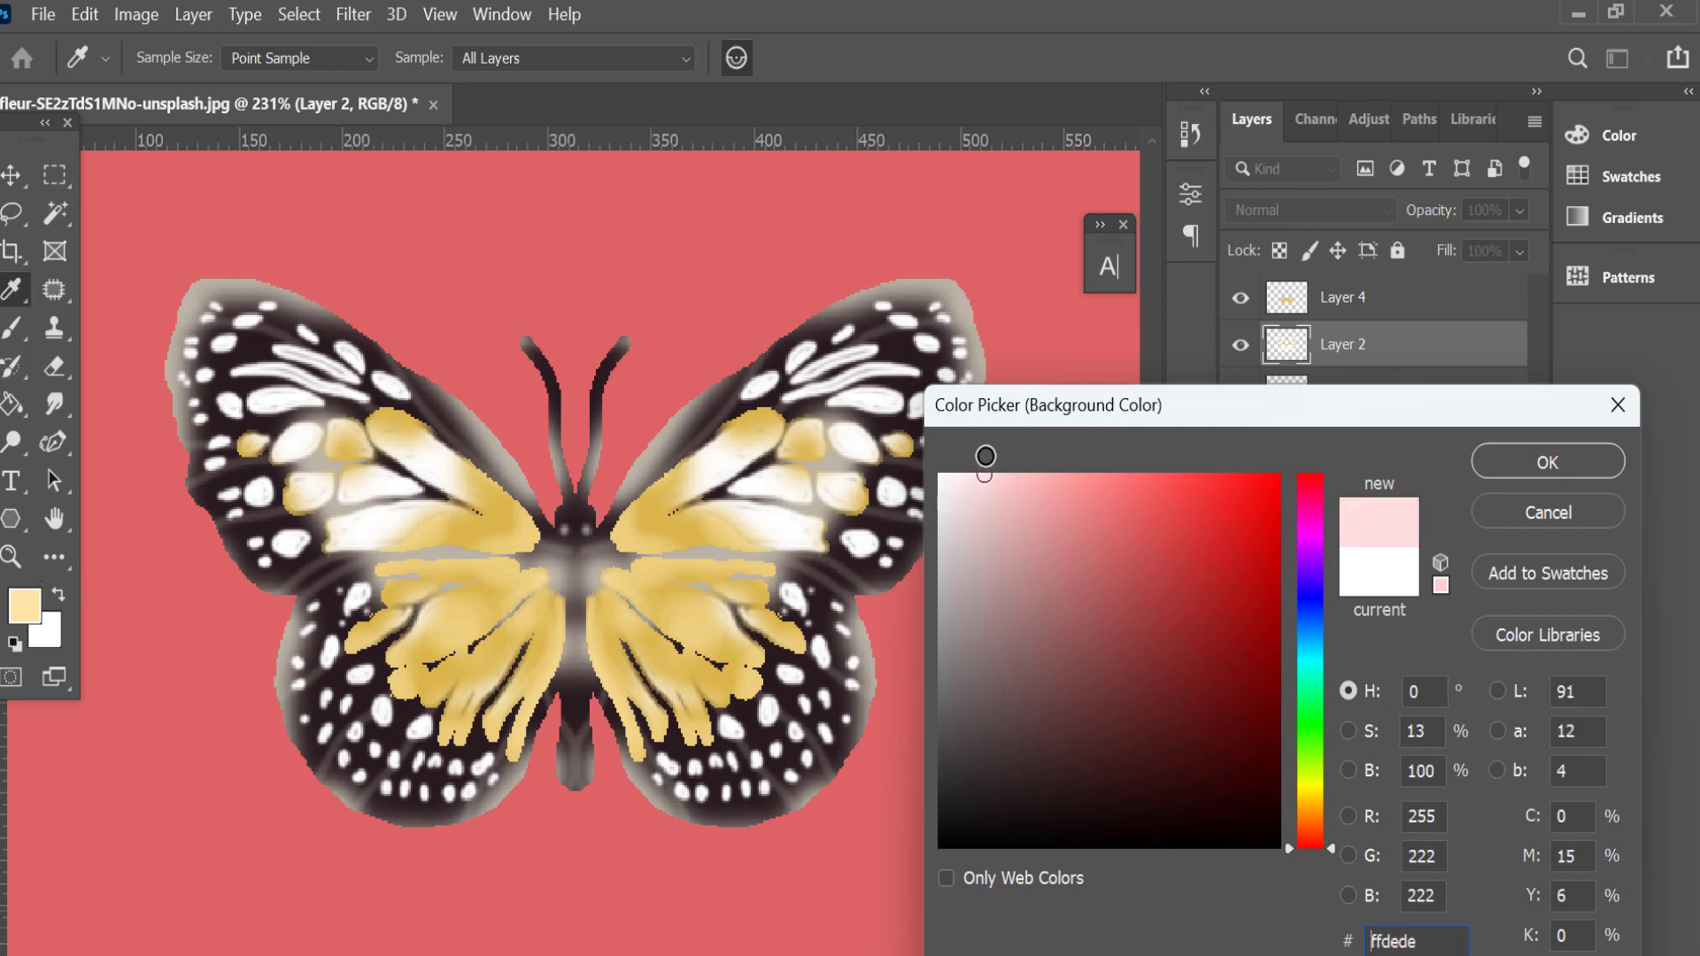
click(1547, 462)
scroll(292, 416, up, 1)
scroll(274, 425, up, 1)
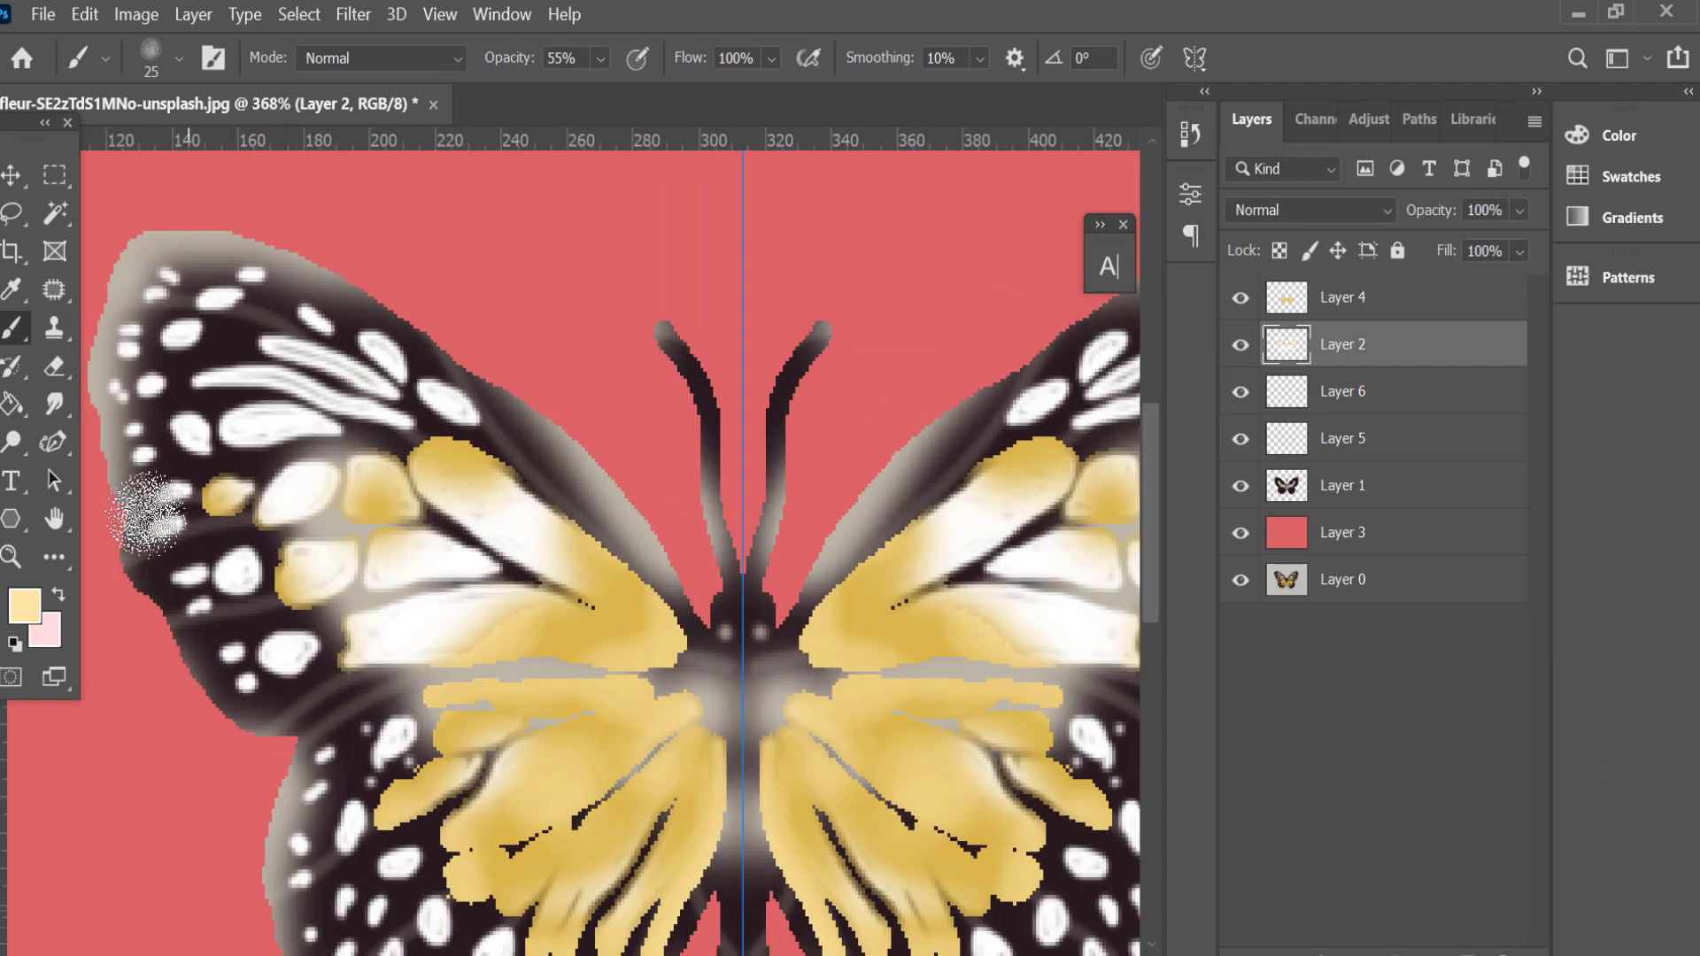
click(58, 595)
With a smaller brush, tint the white spots on the upper and lower wings pale pink.
key(bracketleft)
key(bracketleft)
key(bracketleft)
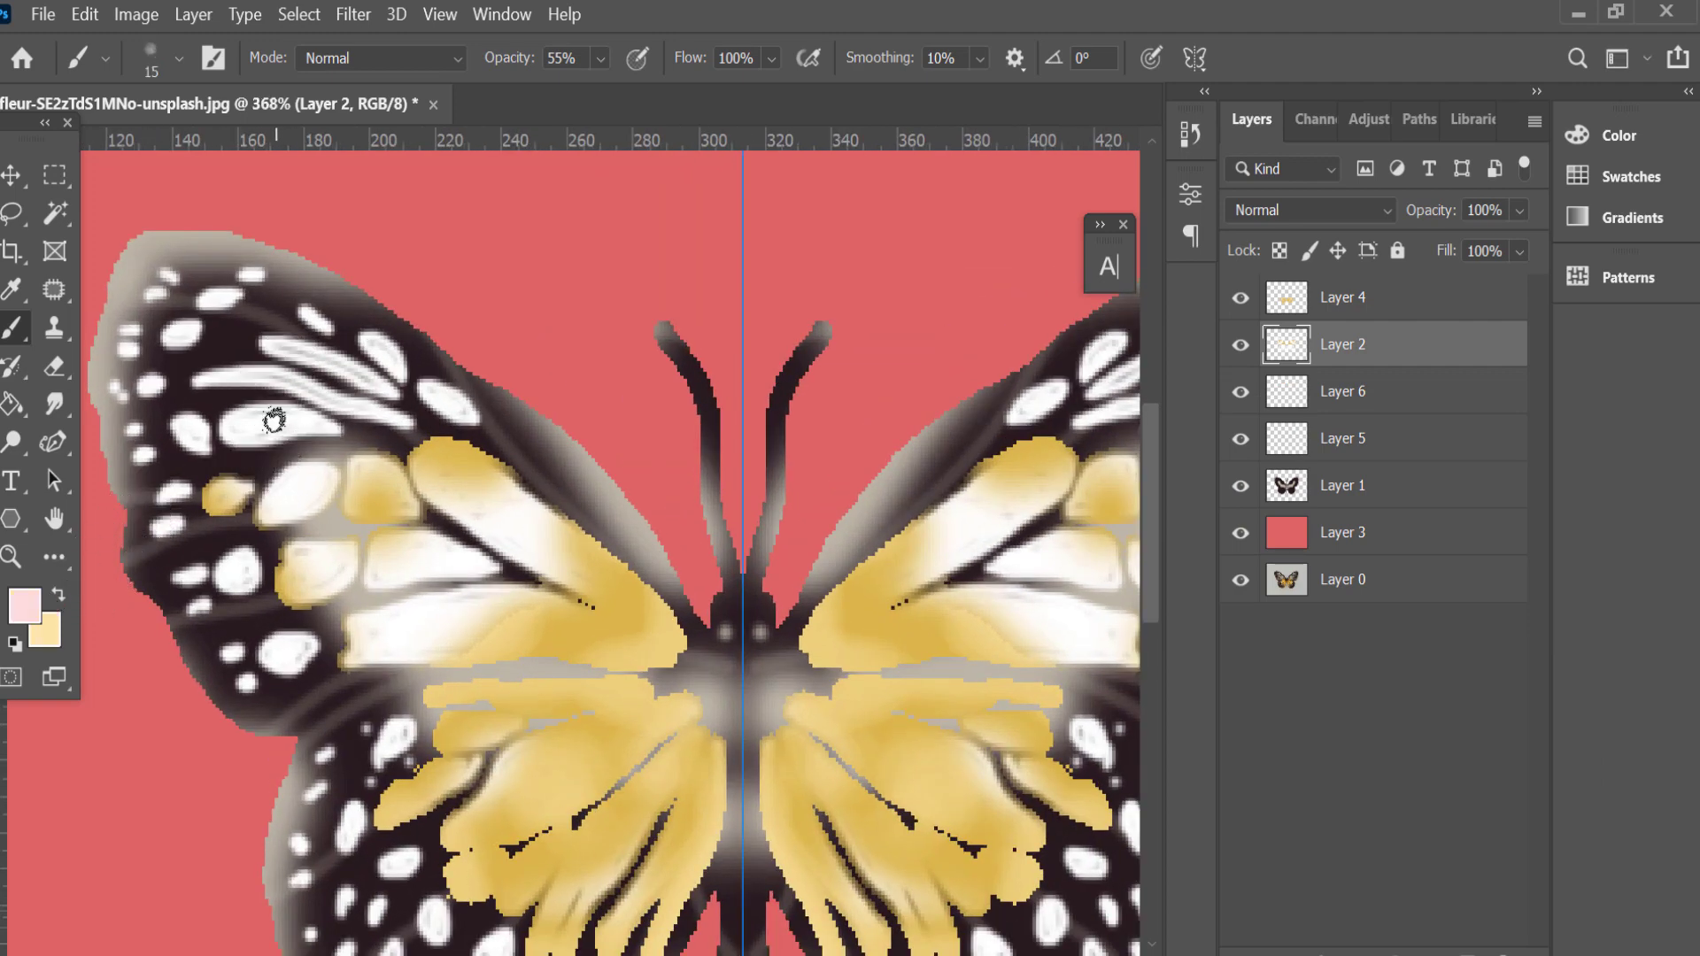
mouse_move(252, 425)
mouse_down()
mouse_move(234, 425)
mouse_move(376, 415)
mouse_up()
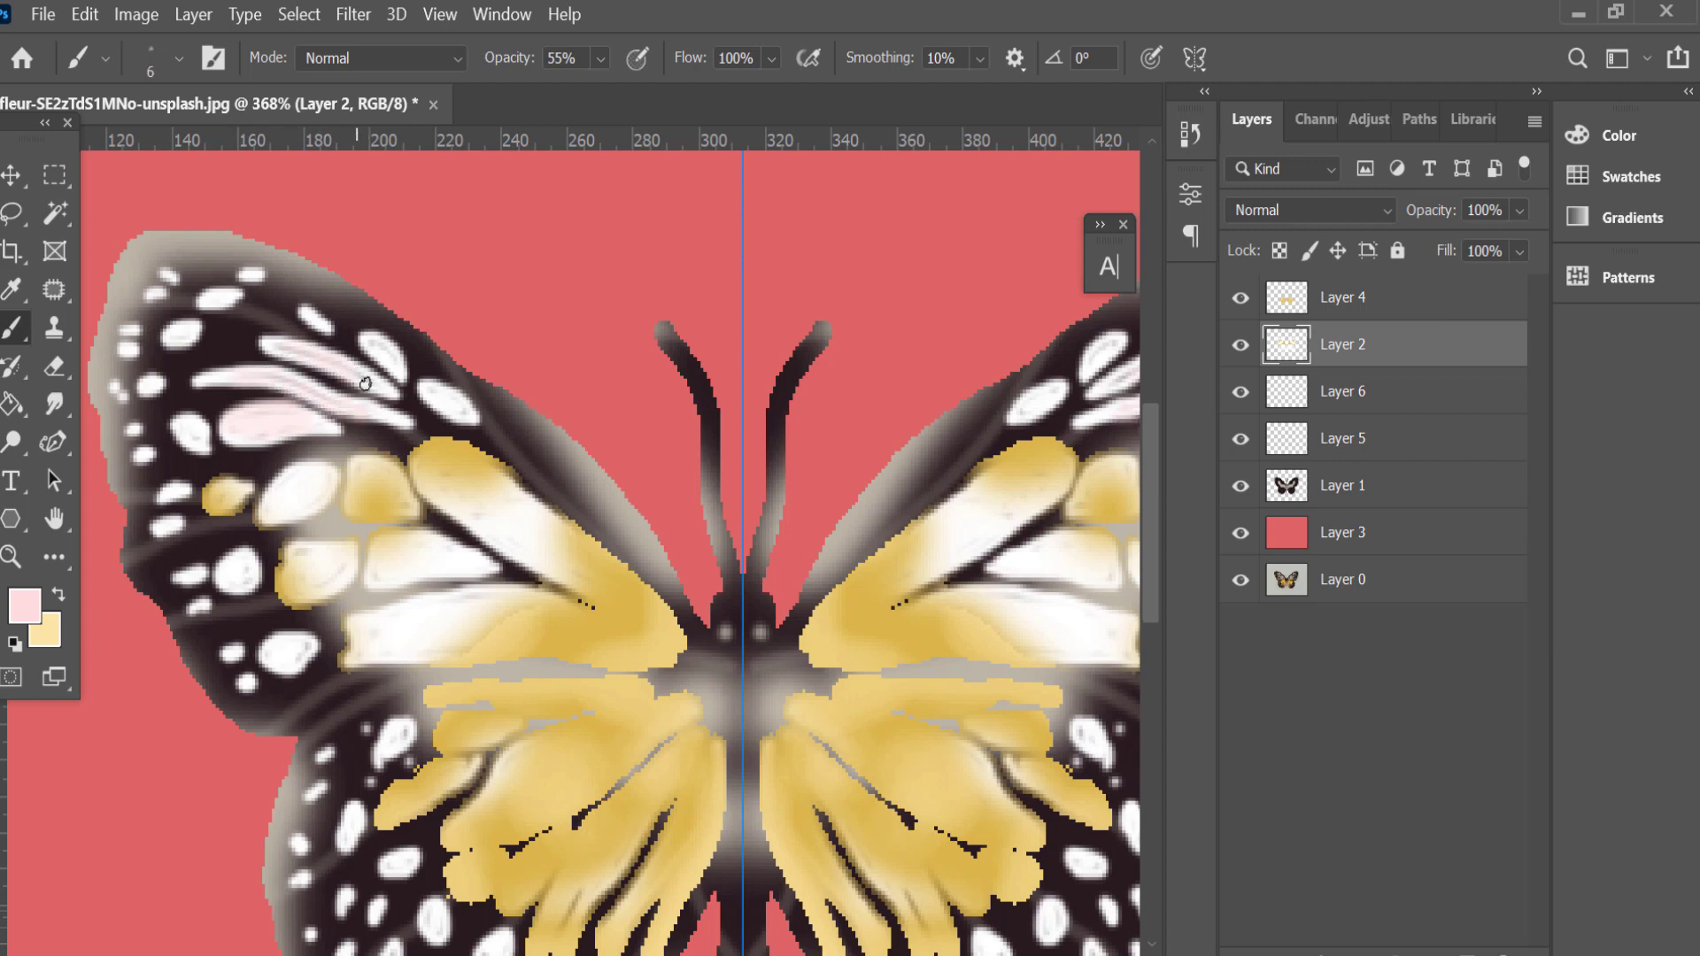
drag(380, 340, 401, 314)
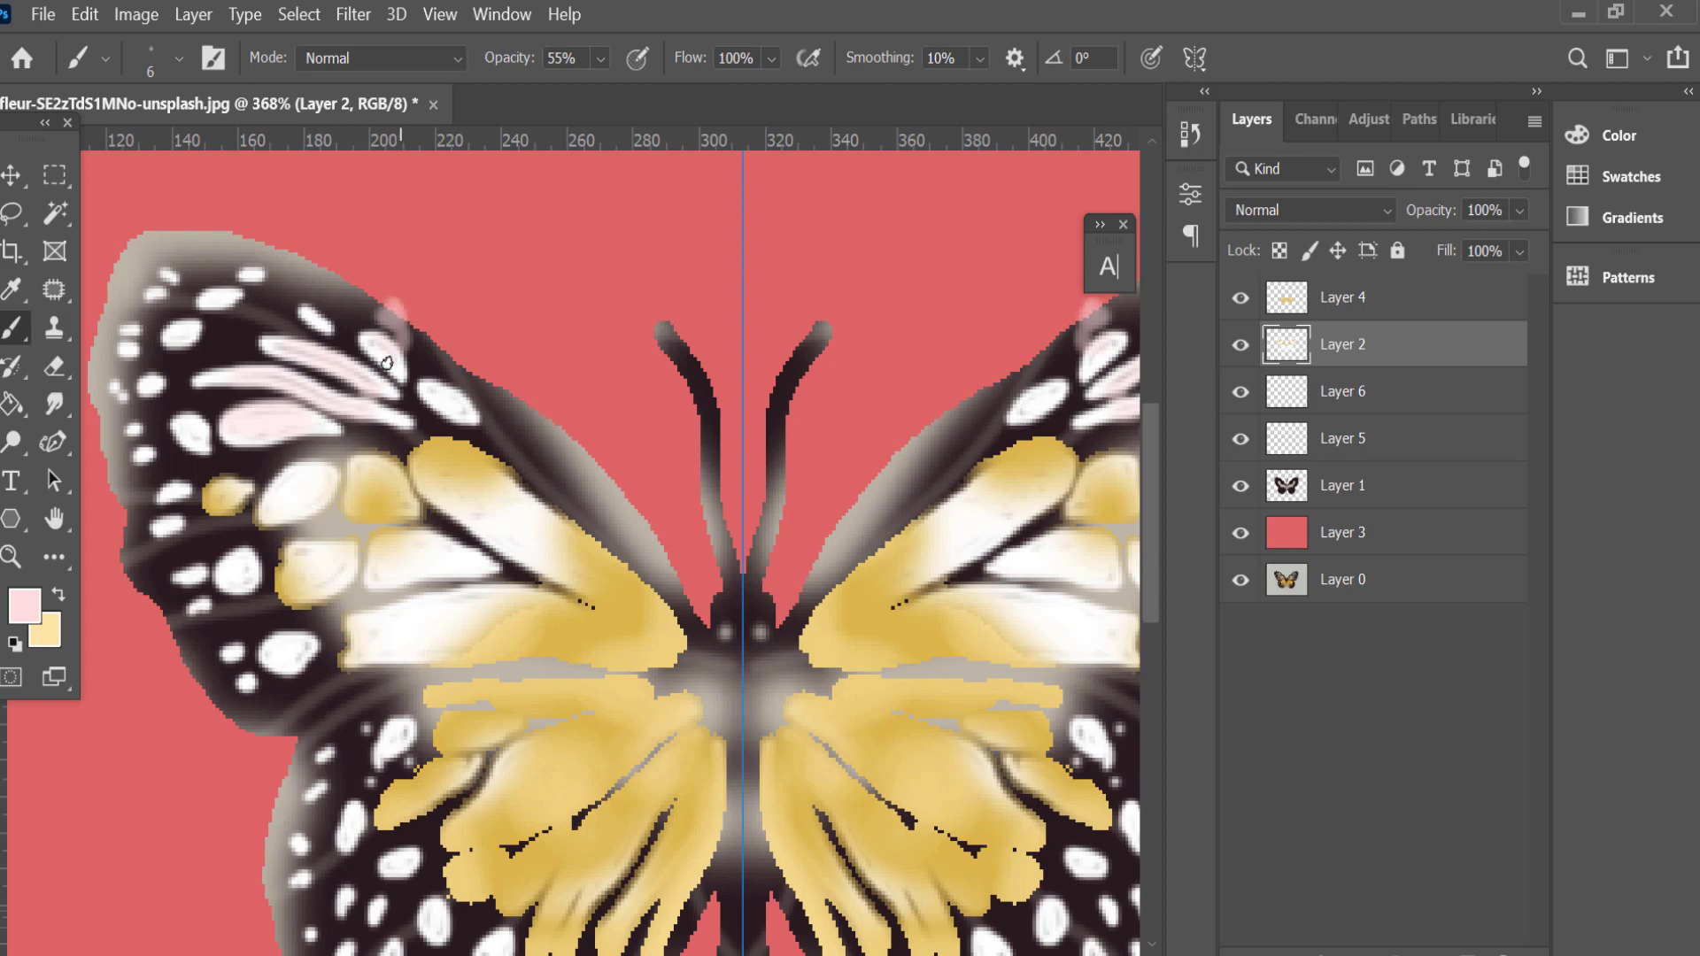
key(ctrl+z)
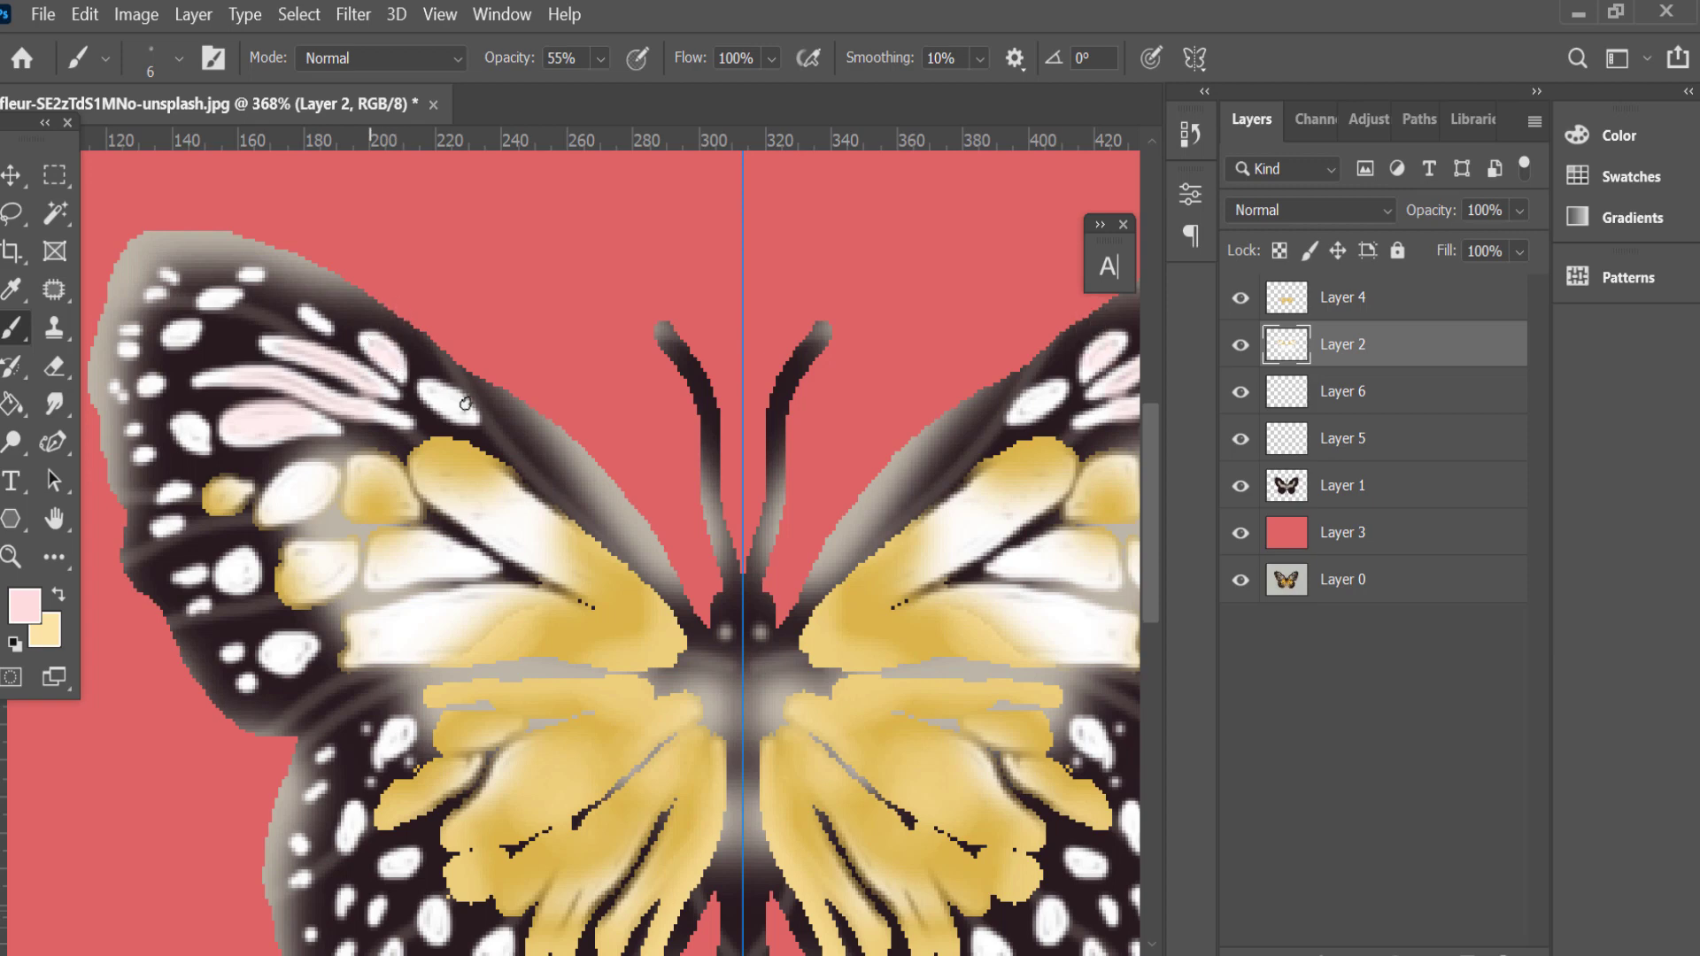
drag(444, 399, 453, 412)
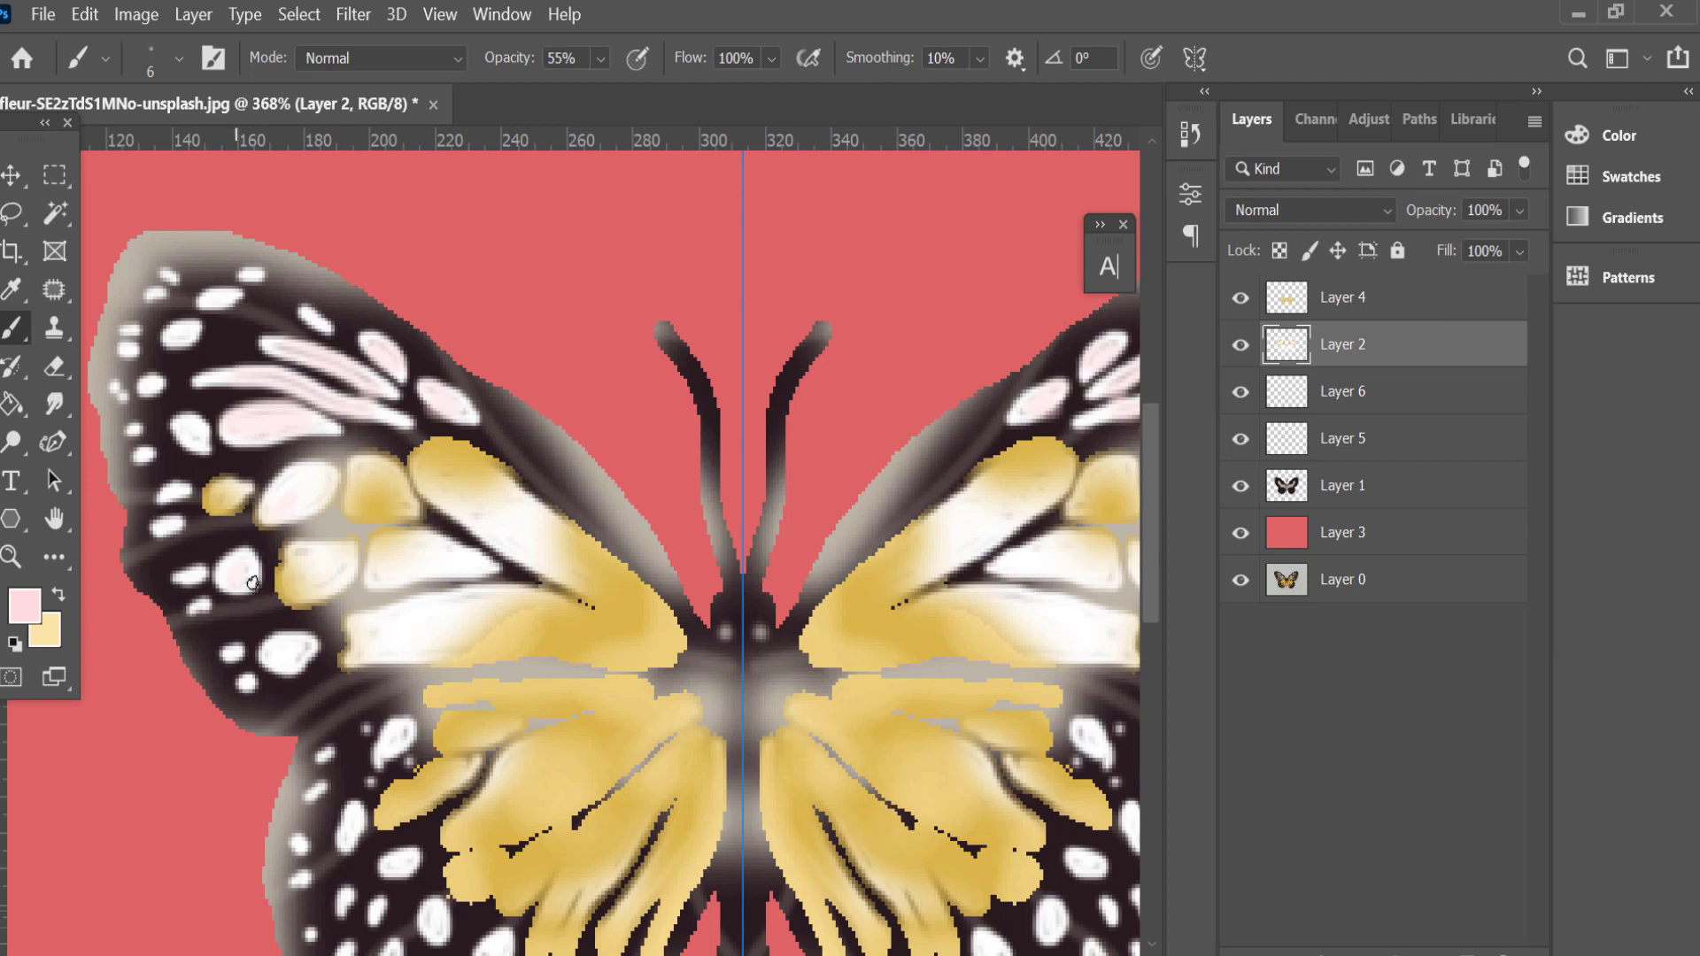
scroll(312, 615, down, 3)
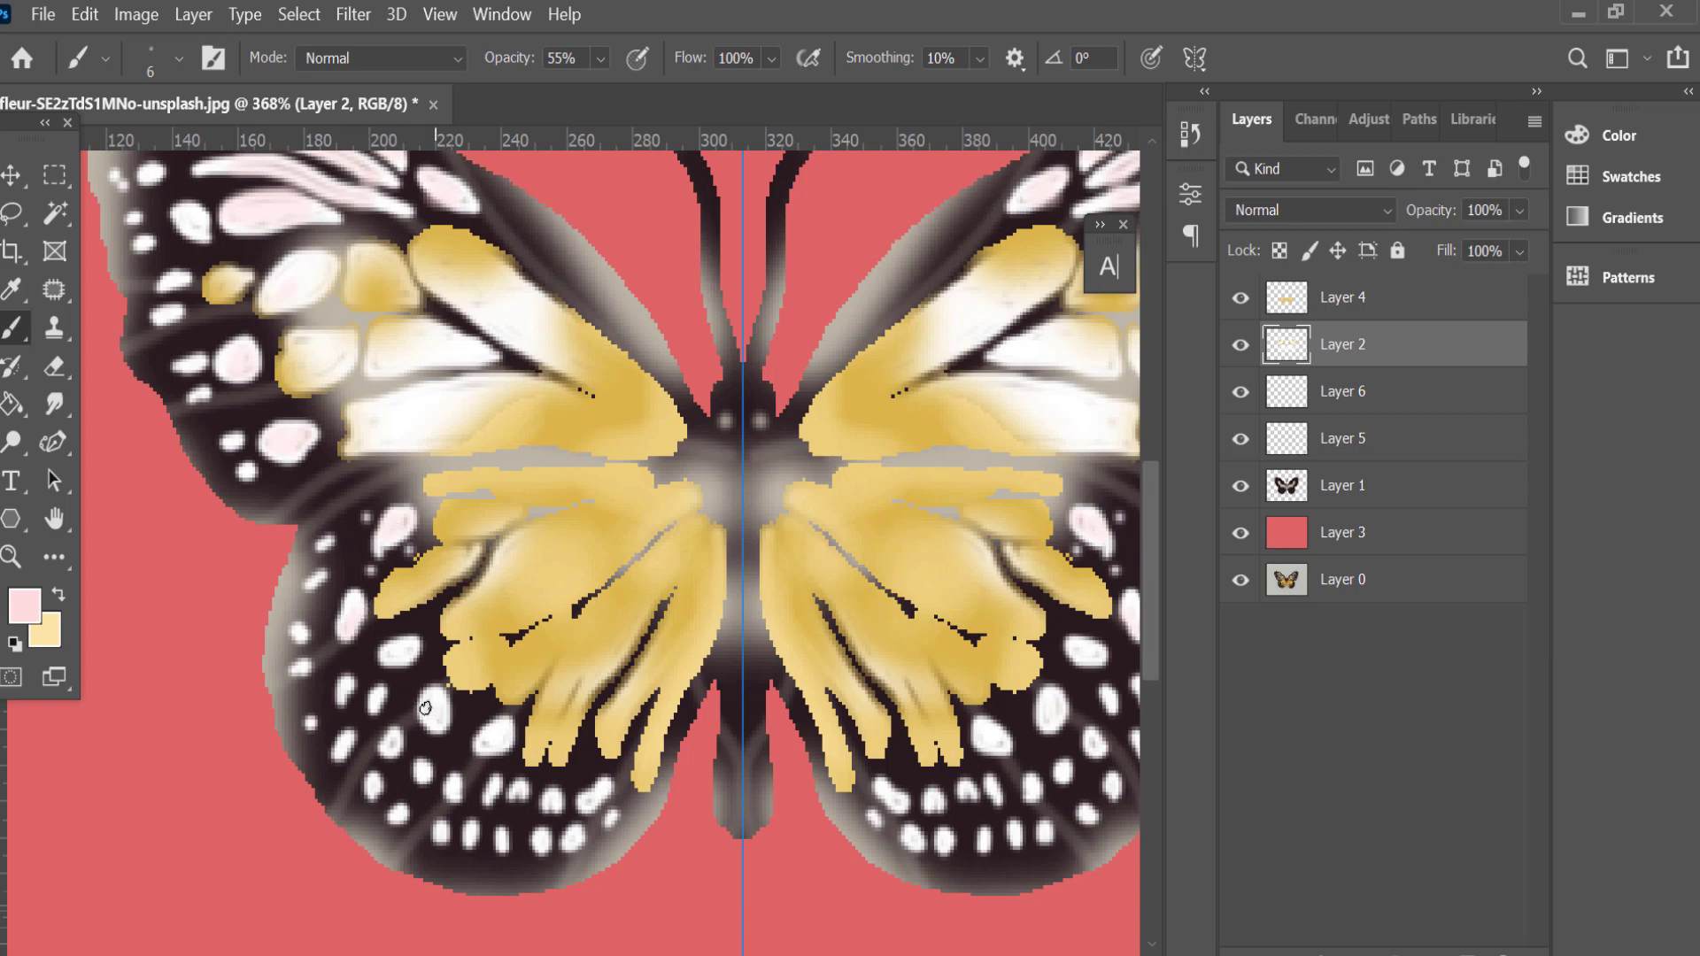
scroll(406, 653, down, 1)
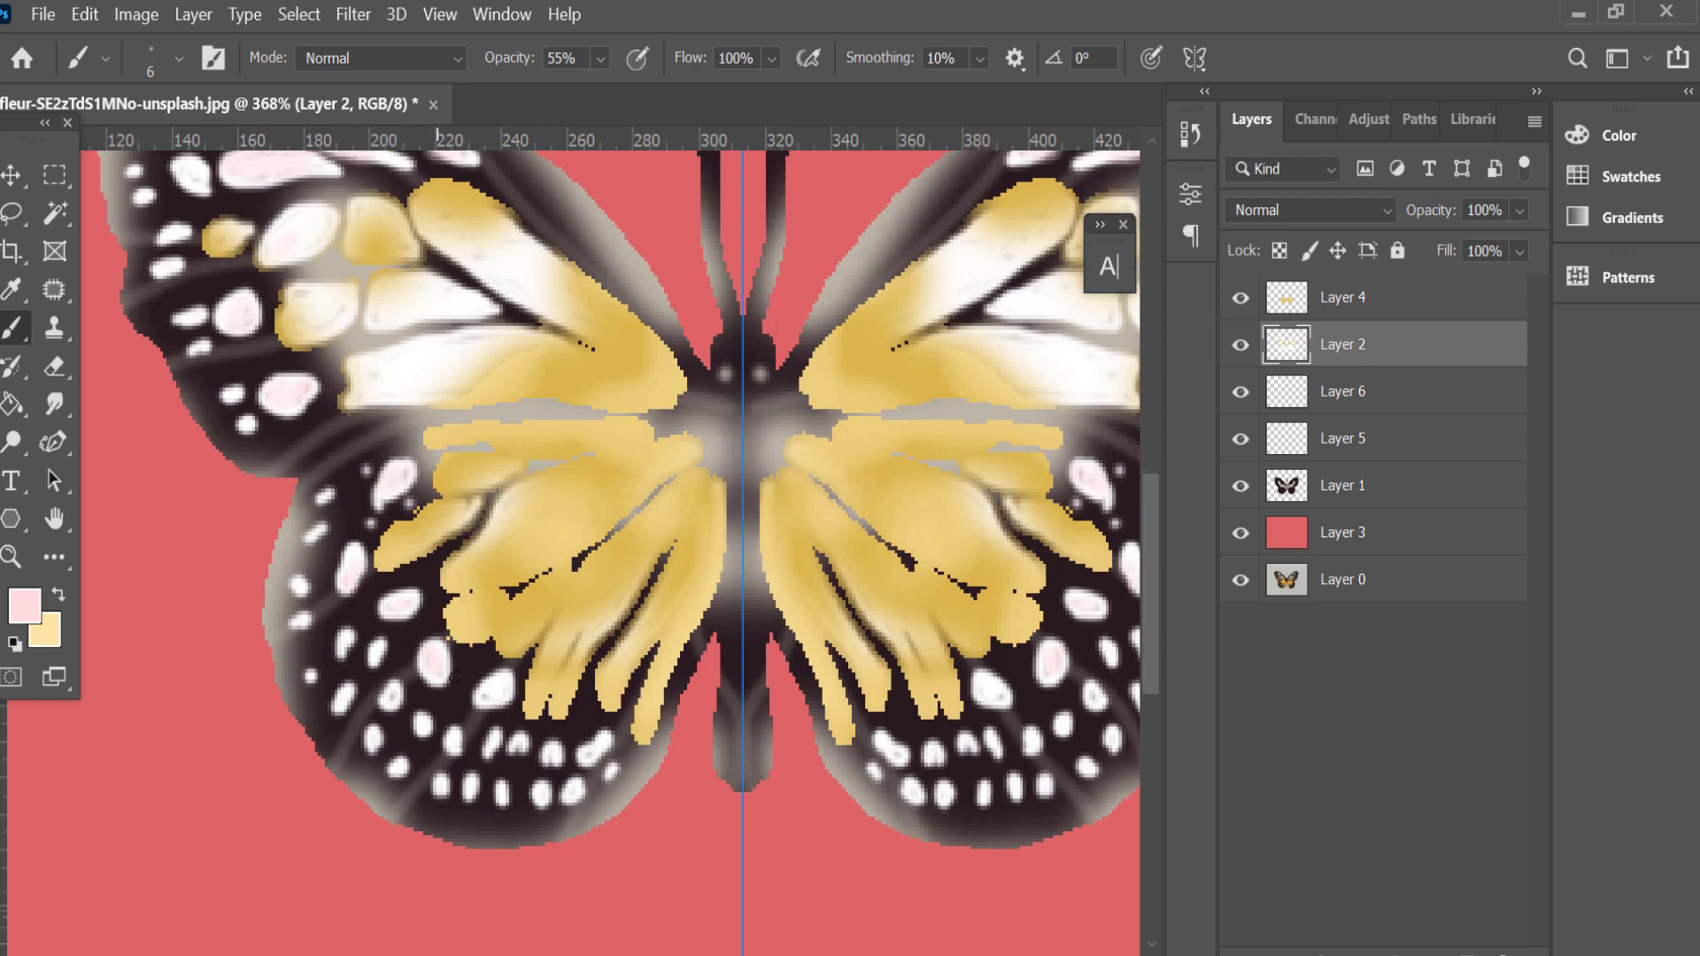
drag(491, 673, 497, 676)
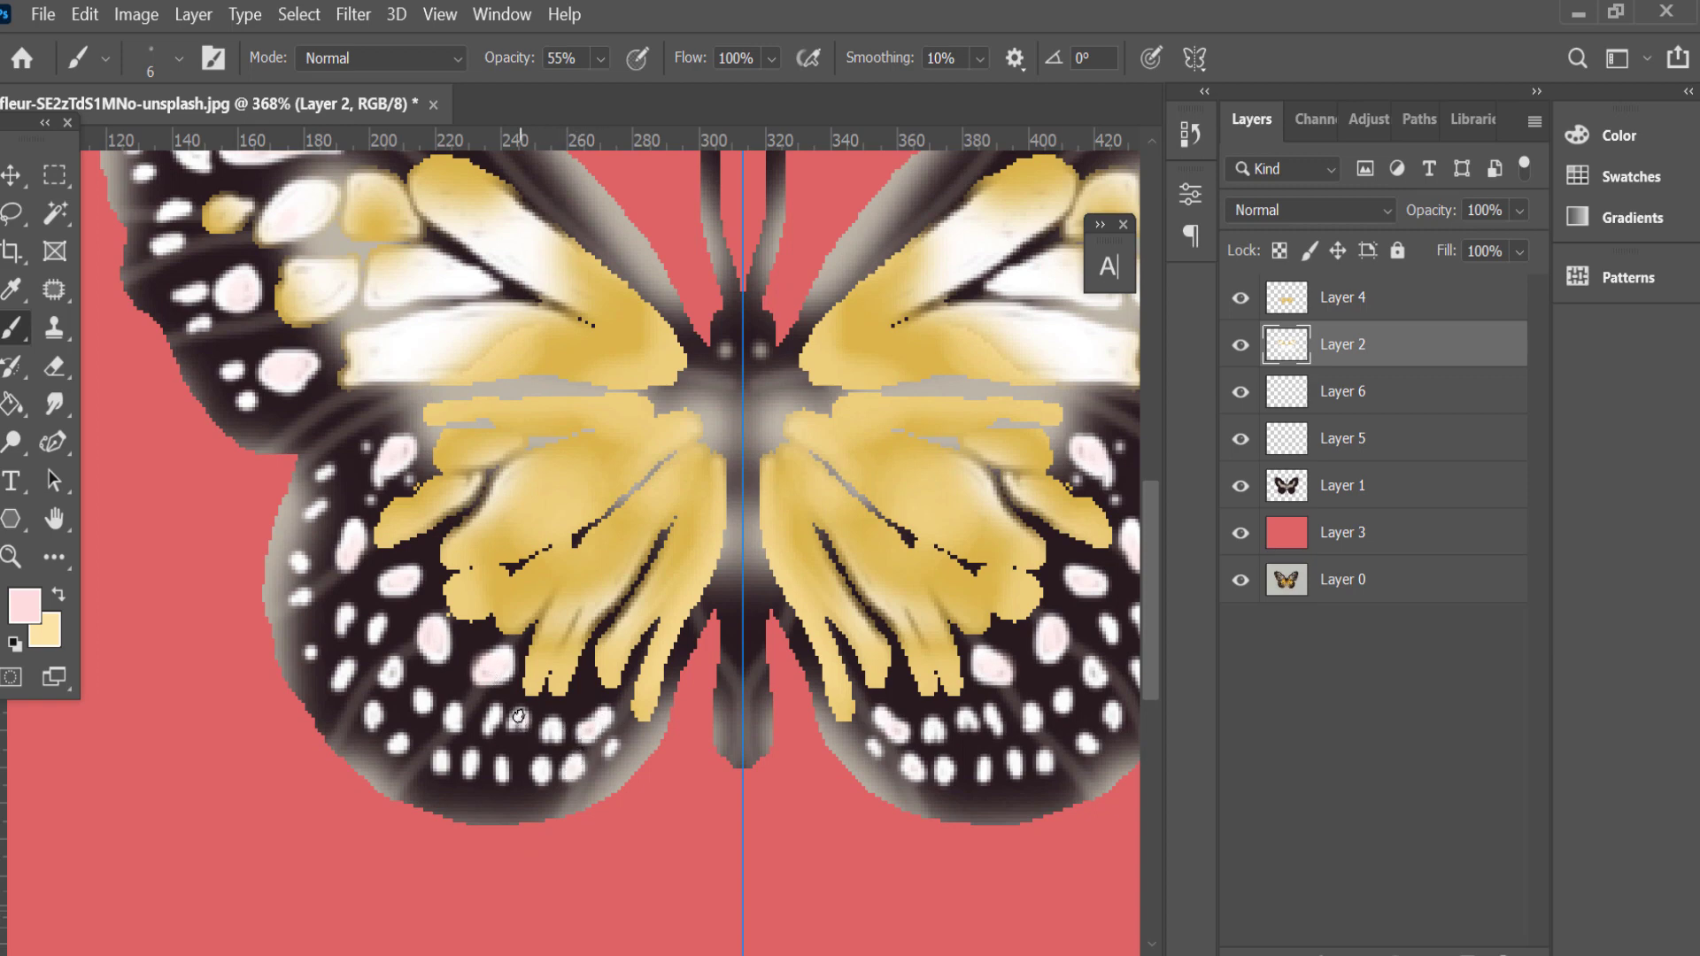
Set the background colour from a saved swatch.
scroll(348, 435, up, 2)
scroll(385, 523, up, 1)
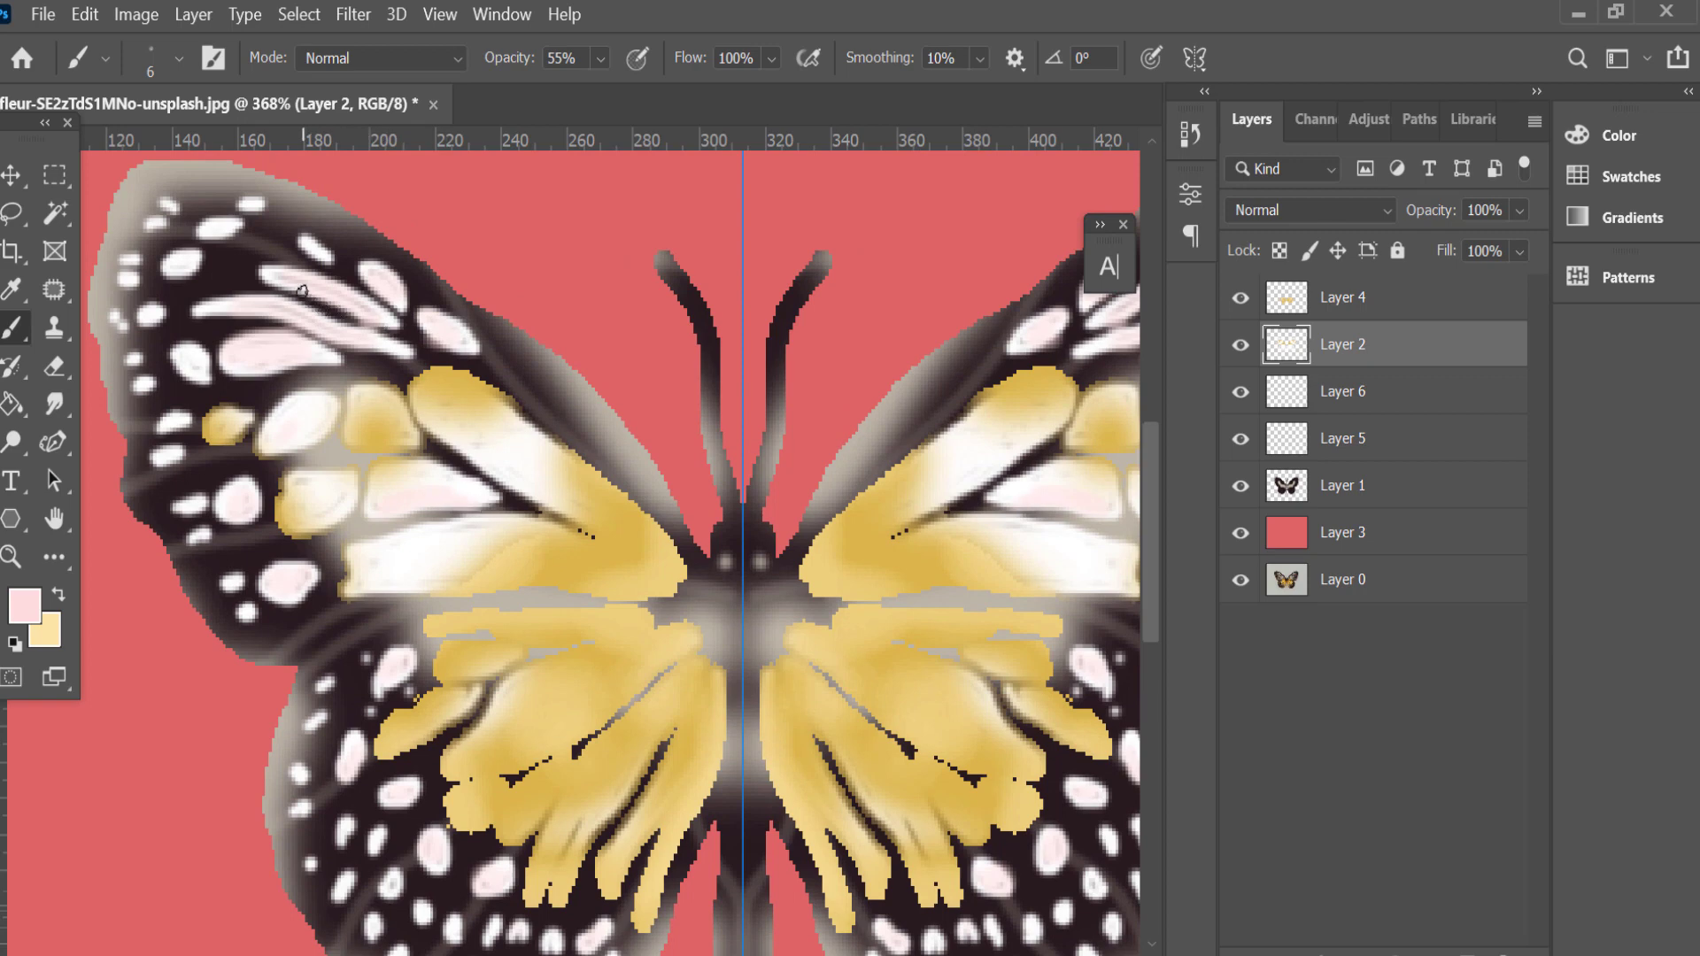
click(13, 615)
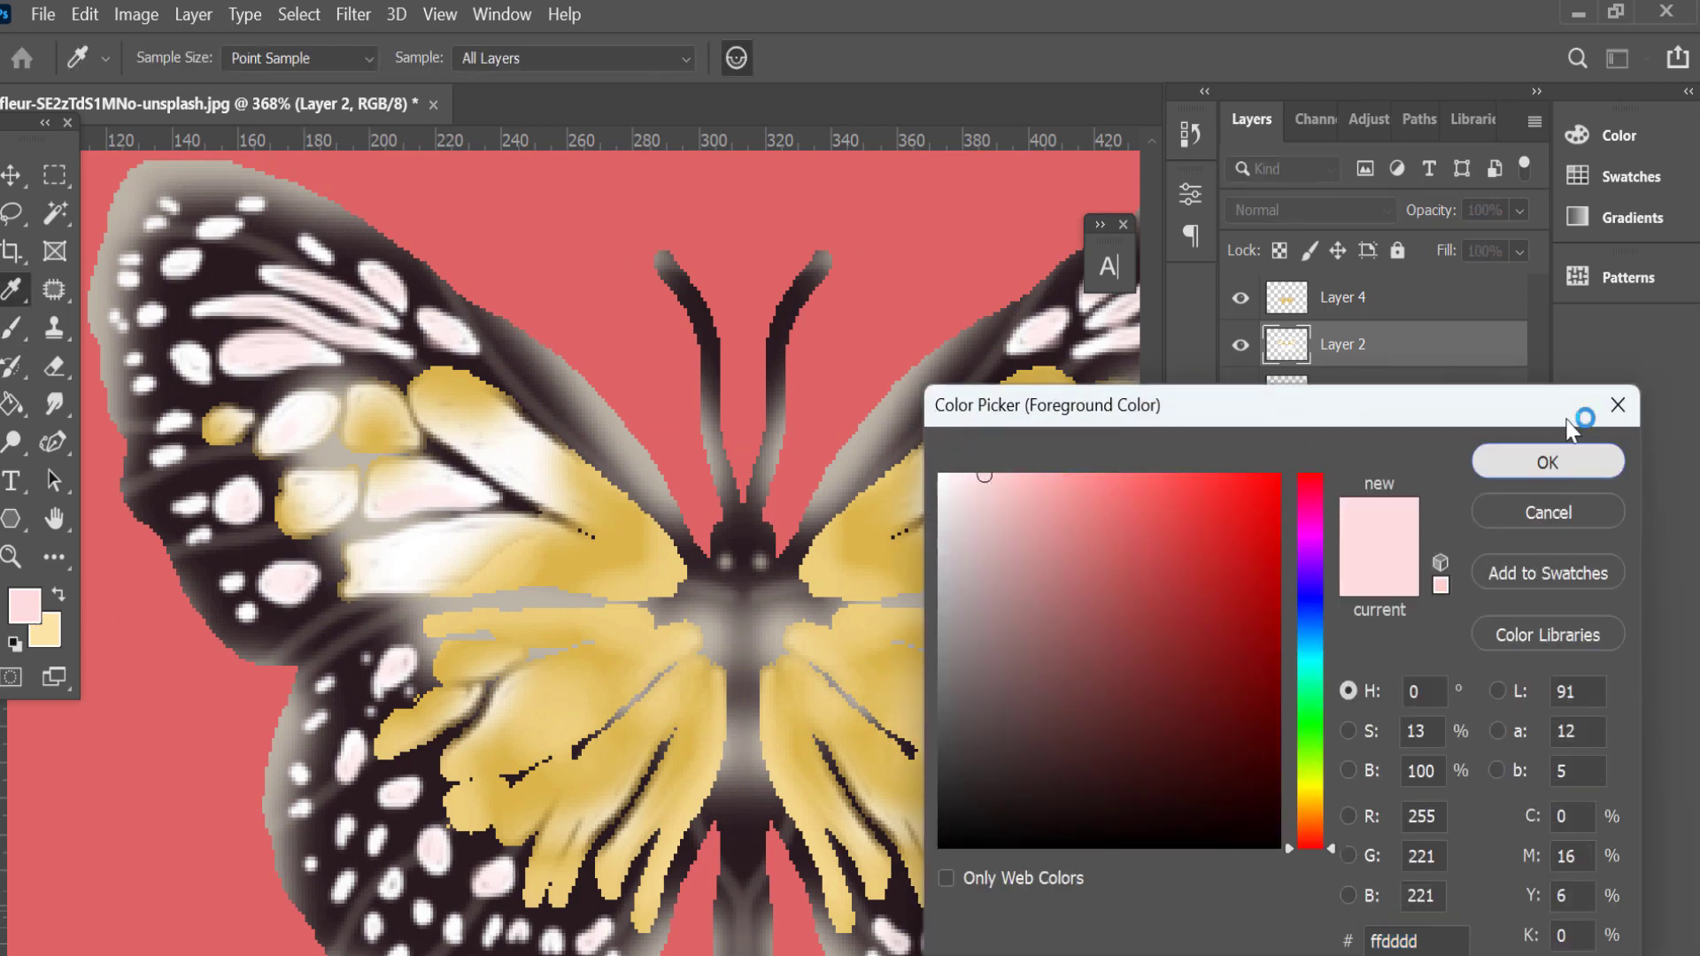
click(1559, 456)
click(1607, 175)
ctrl+click(1357, 216)
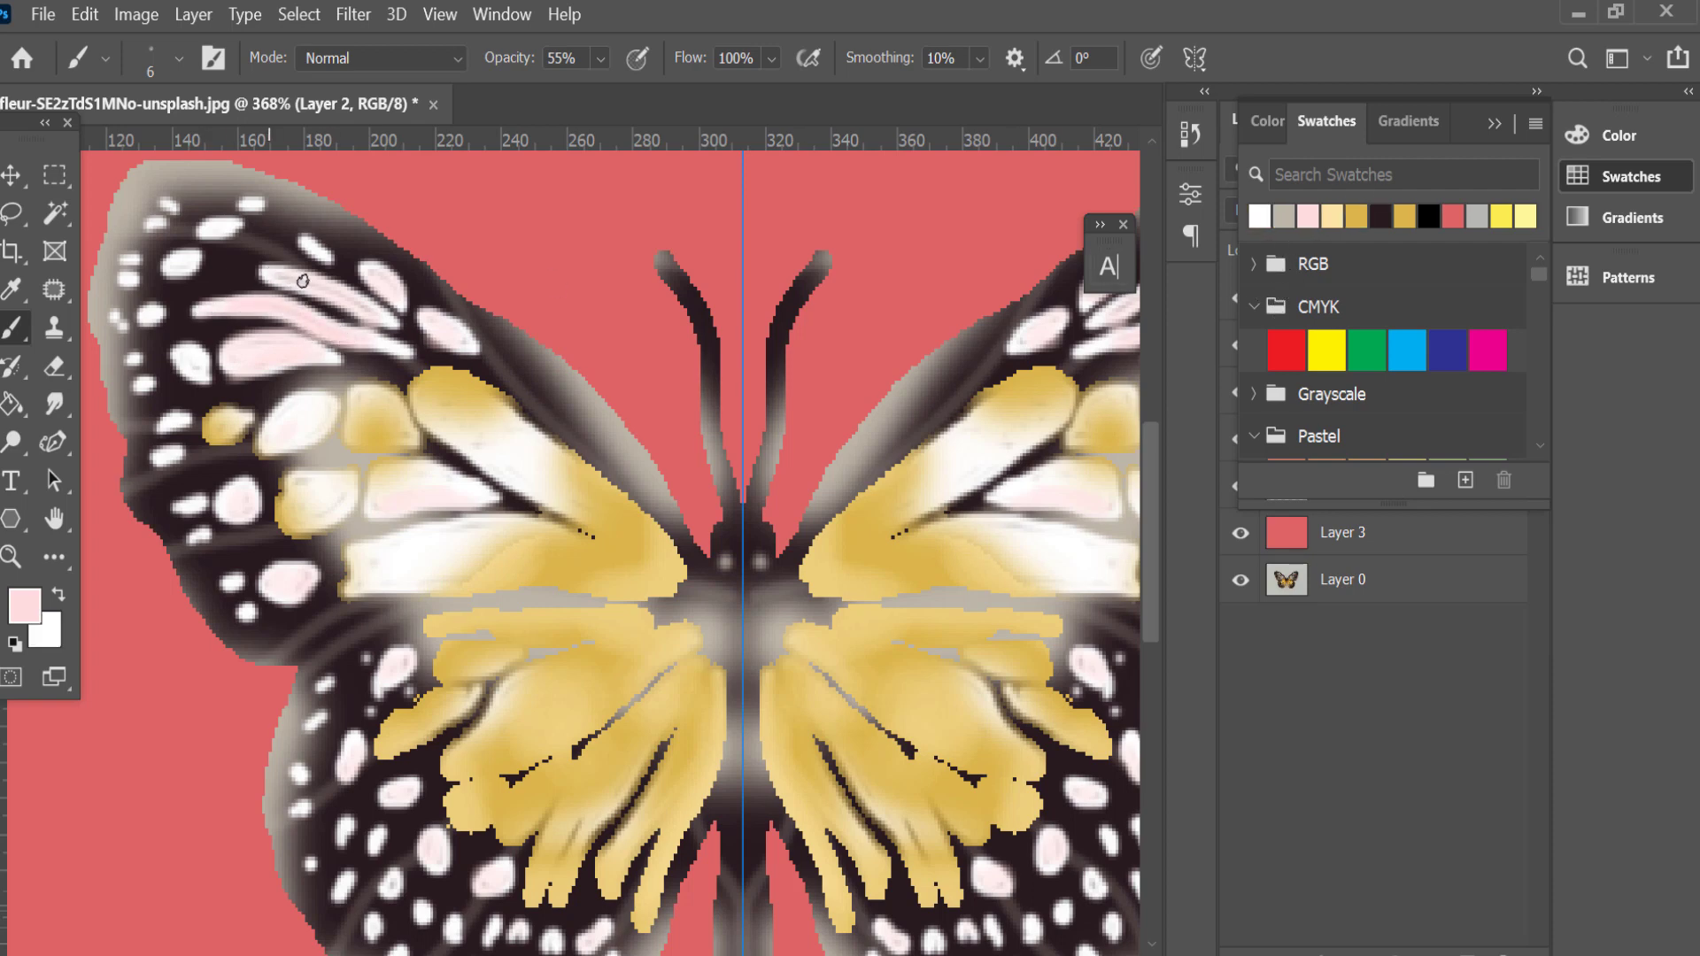
Zoom out and remove the stray faint pink streak across the wings.
scroll(380, 314, down, 2)
scroll(380, 306, down, 1)
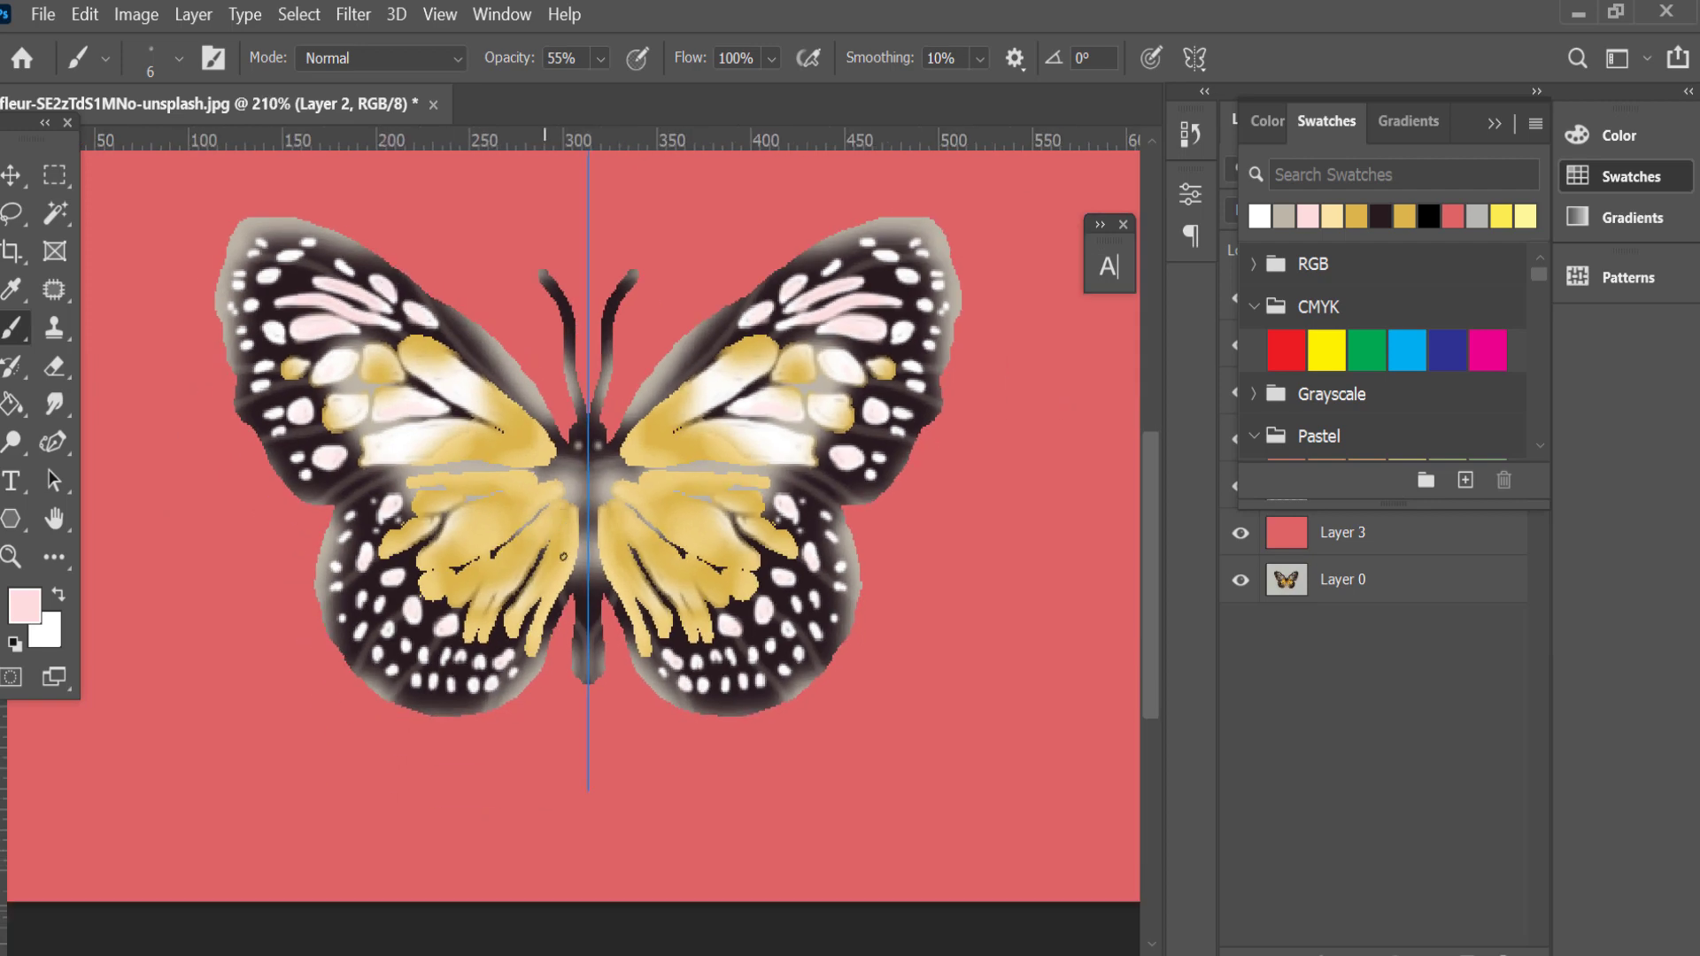
scroll(541, 523, down, 1)
scroll(540, 523, down, 1)
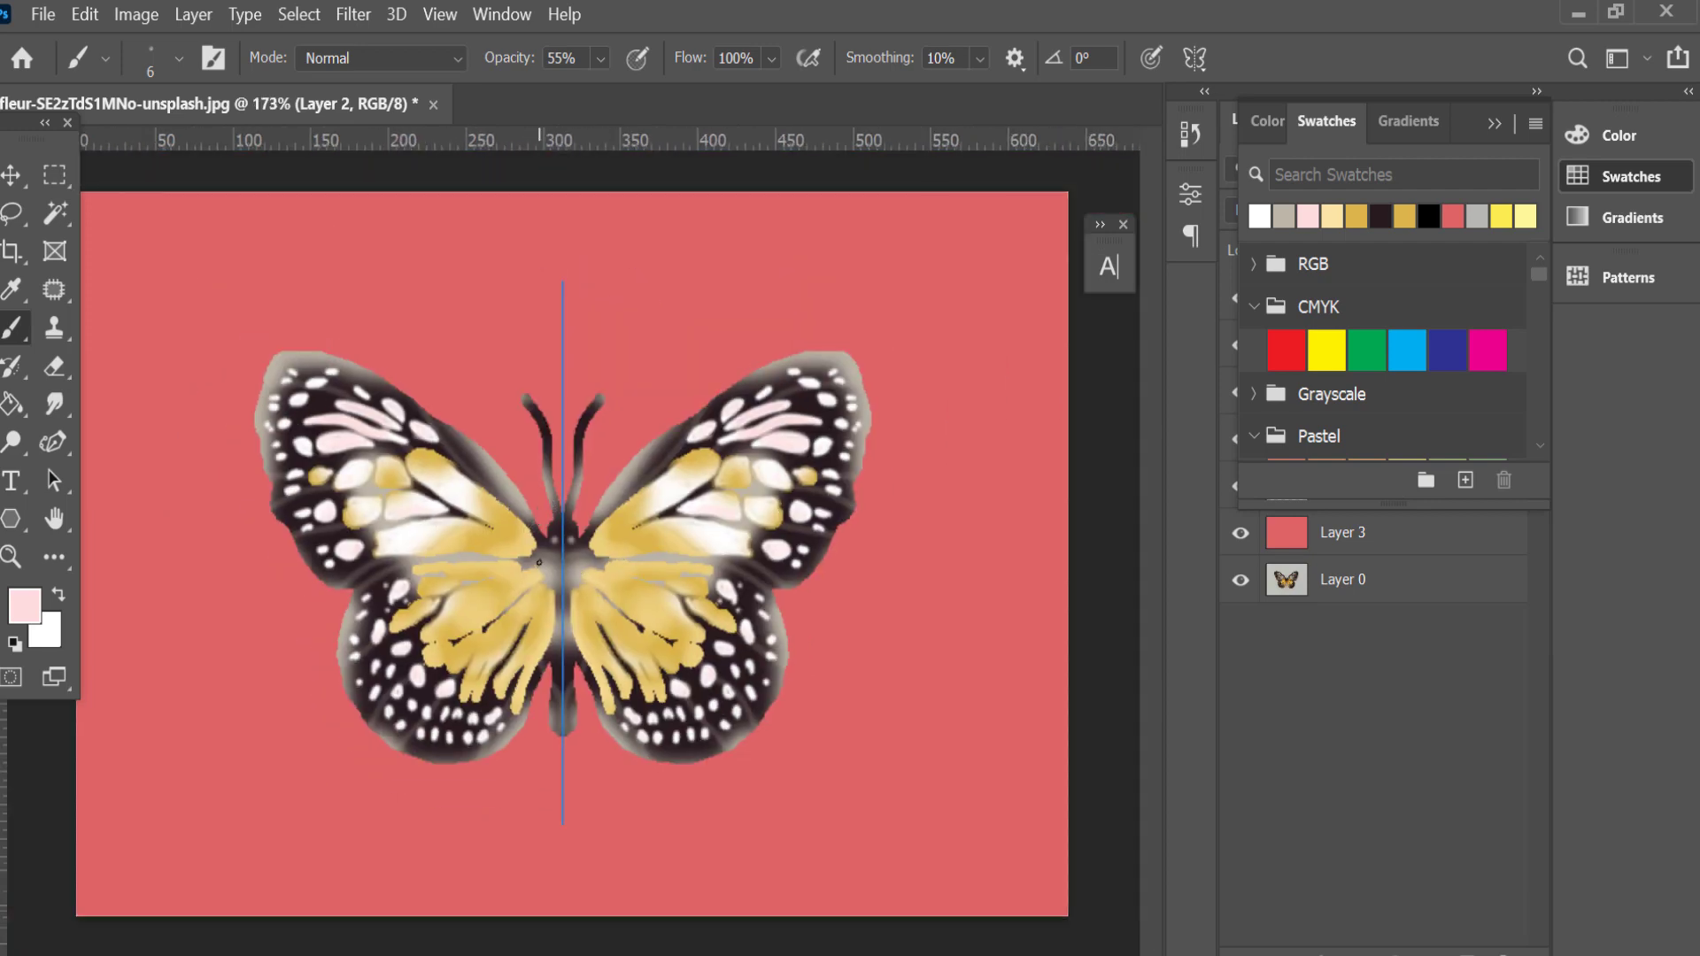
key(ctrl+z)
drag(520, 560, 520, 565)
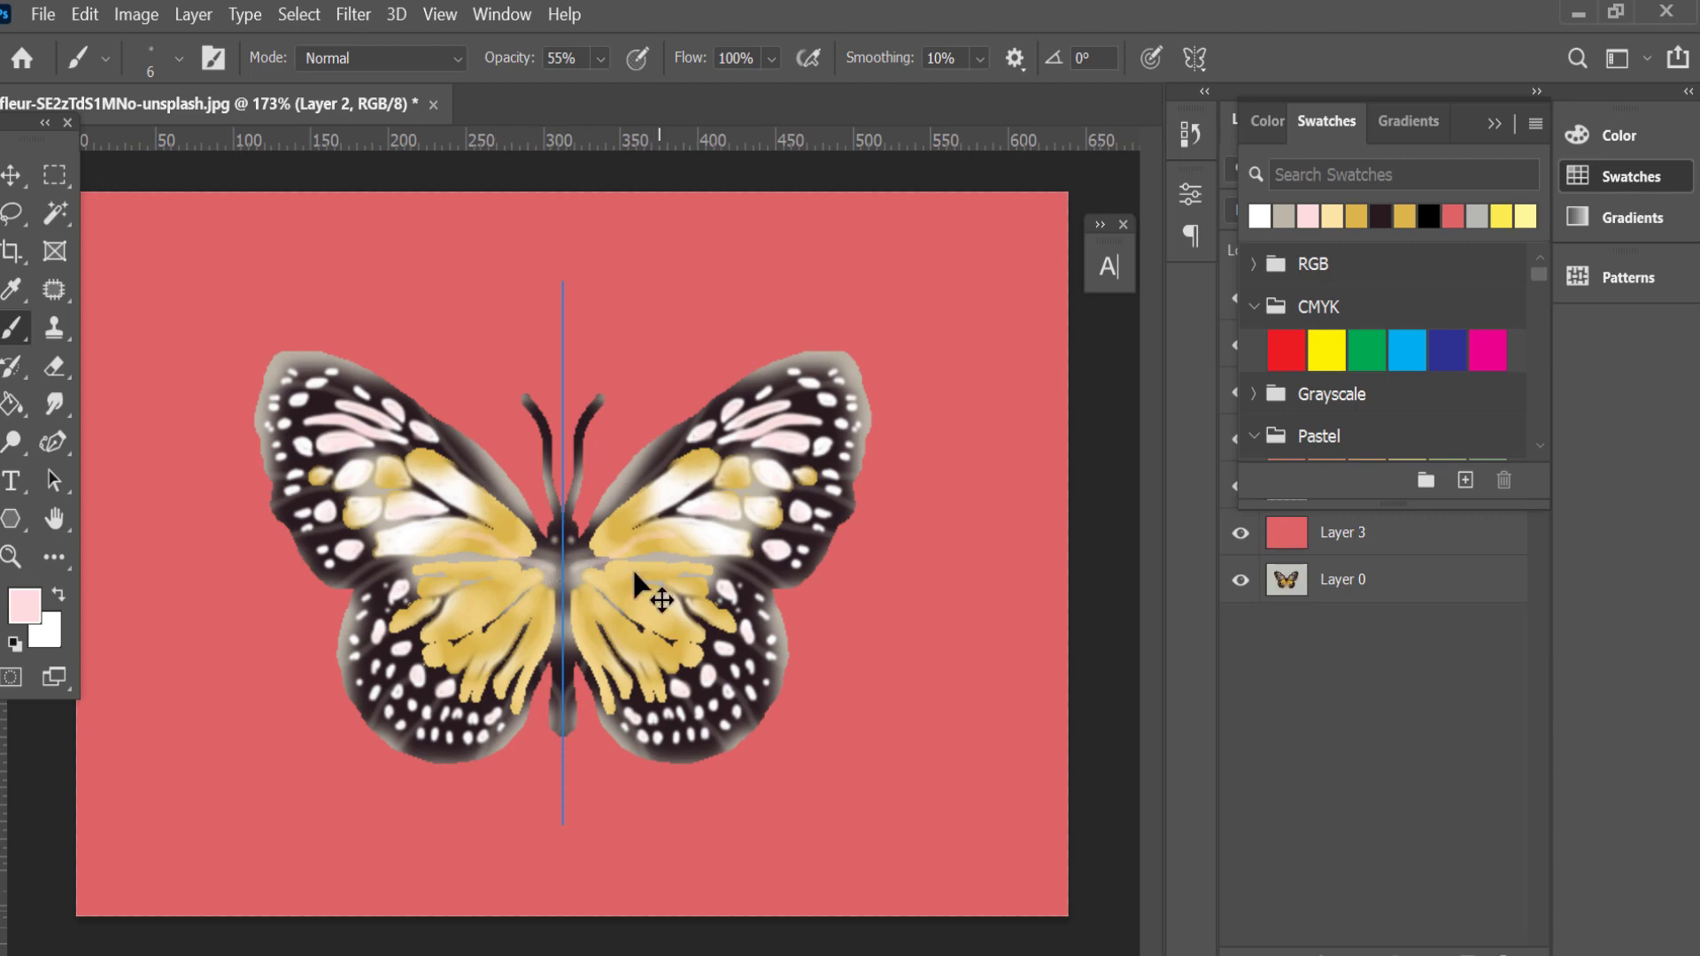
key(ctrl+z)
Add a new Layer 7 above Layer 1 with pale shading along the body and antennae.
click(1560, 174)
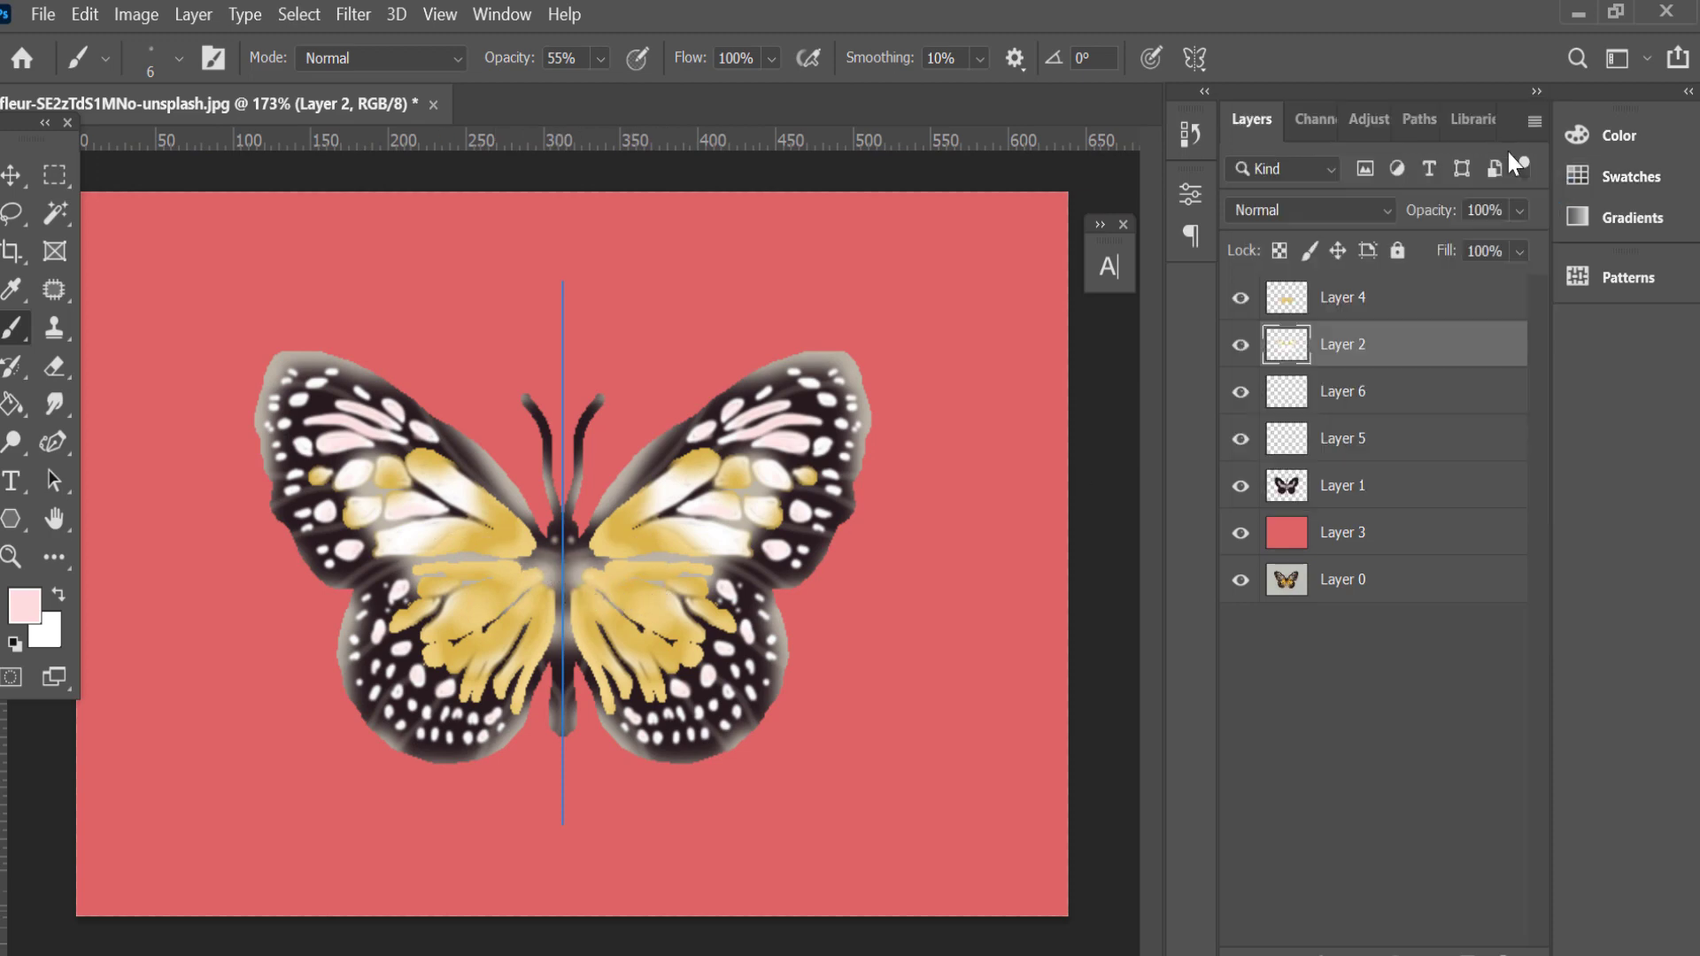
click(1320, 440)
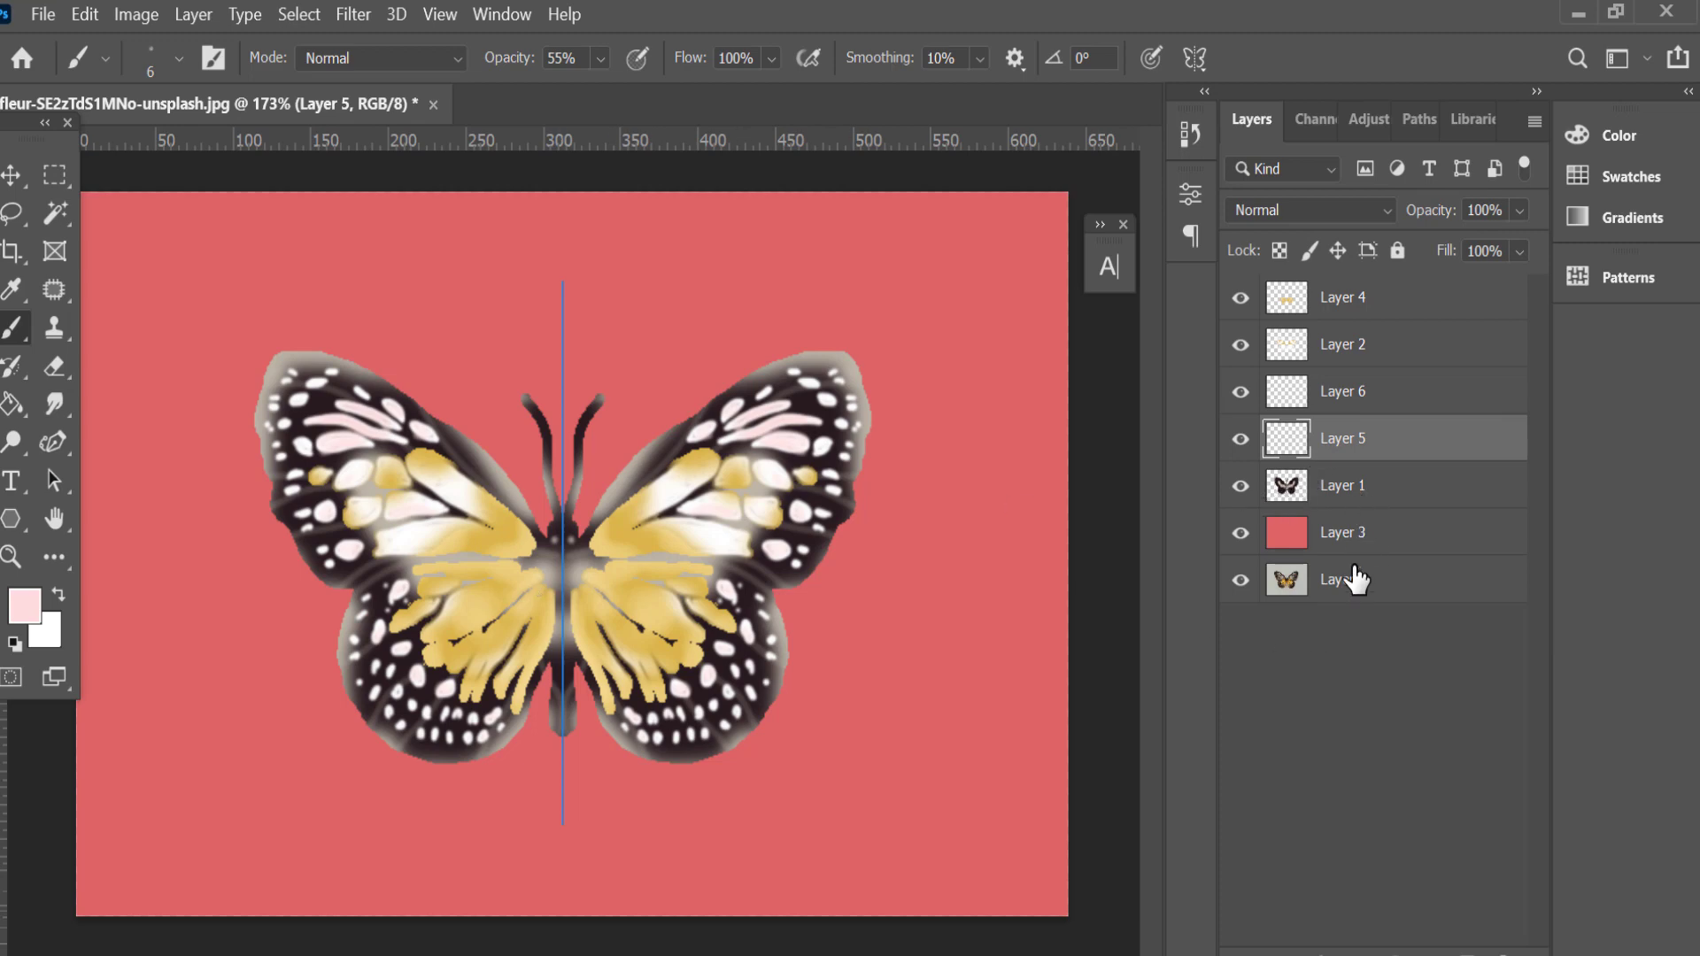
key(alt+bracketleft)
key(ctrl+shift+alt+n)
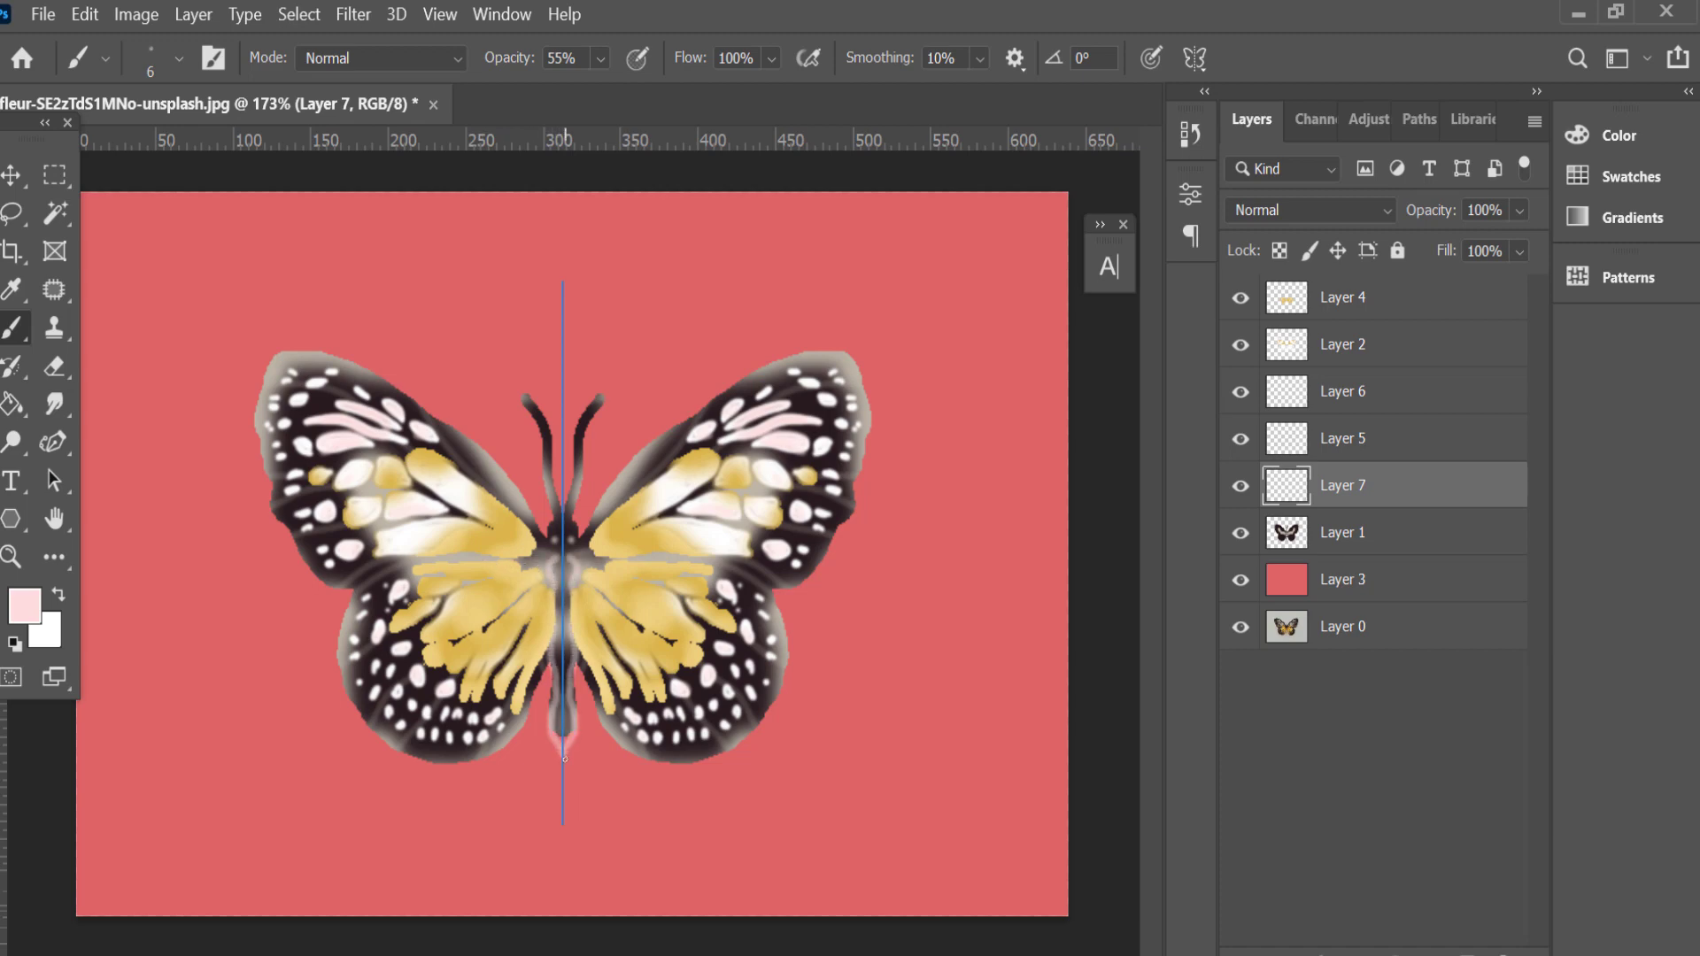
key(ctrl+z)
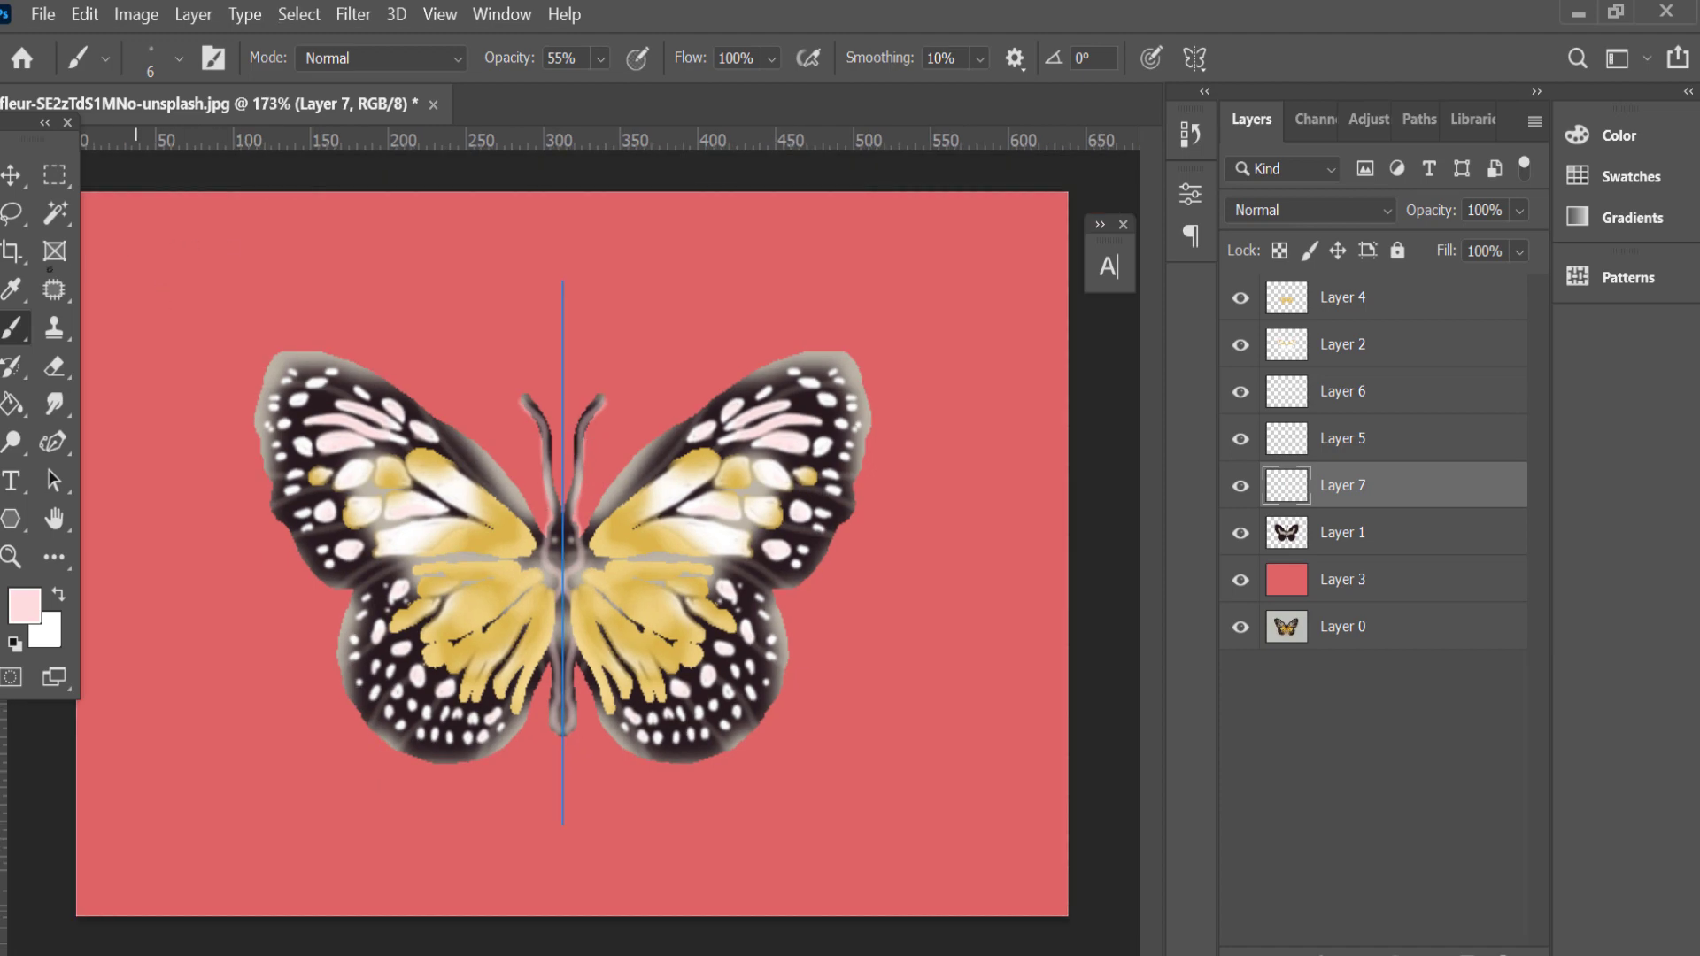
click(11, 174)
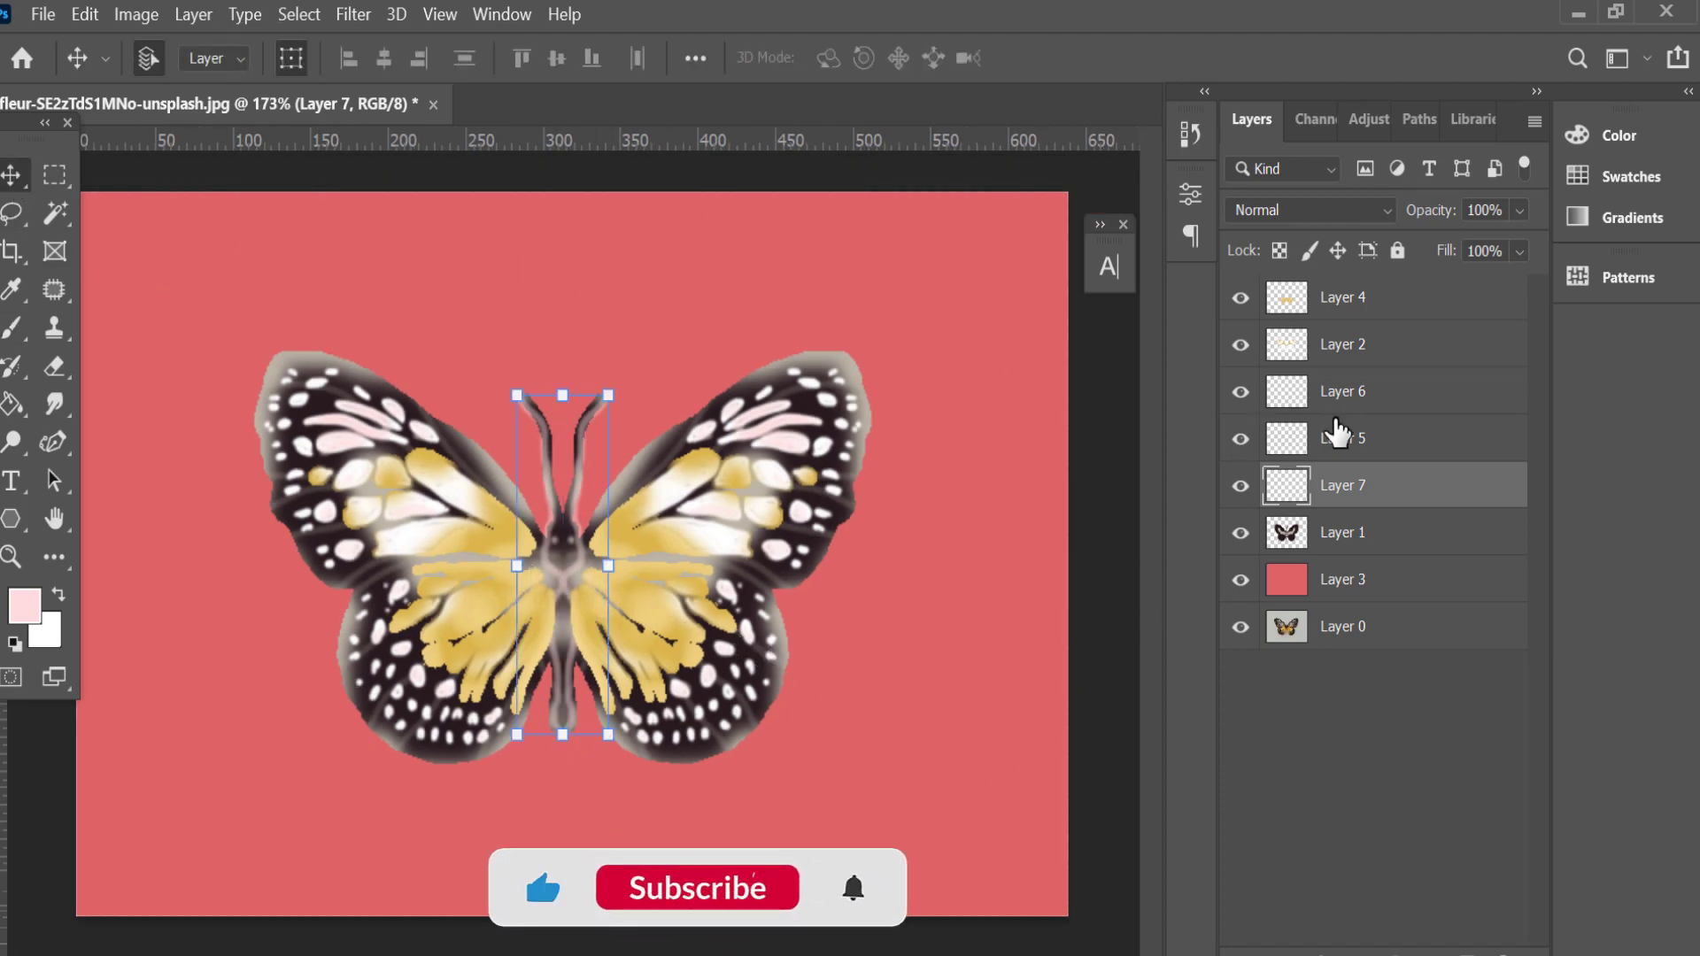
Set Layer 7's blend mode to Dissolve for speckled body and antennae shading.
click(1328, 210)
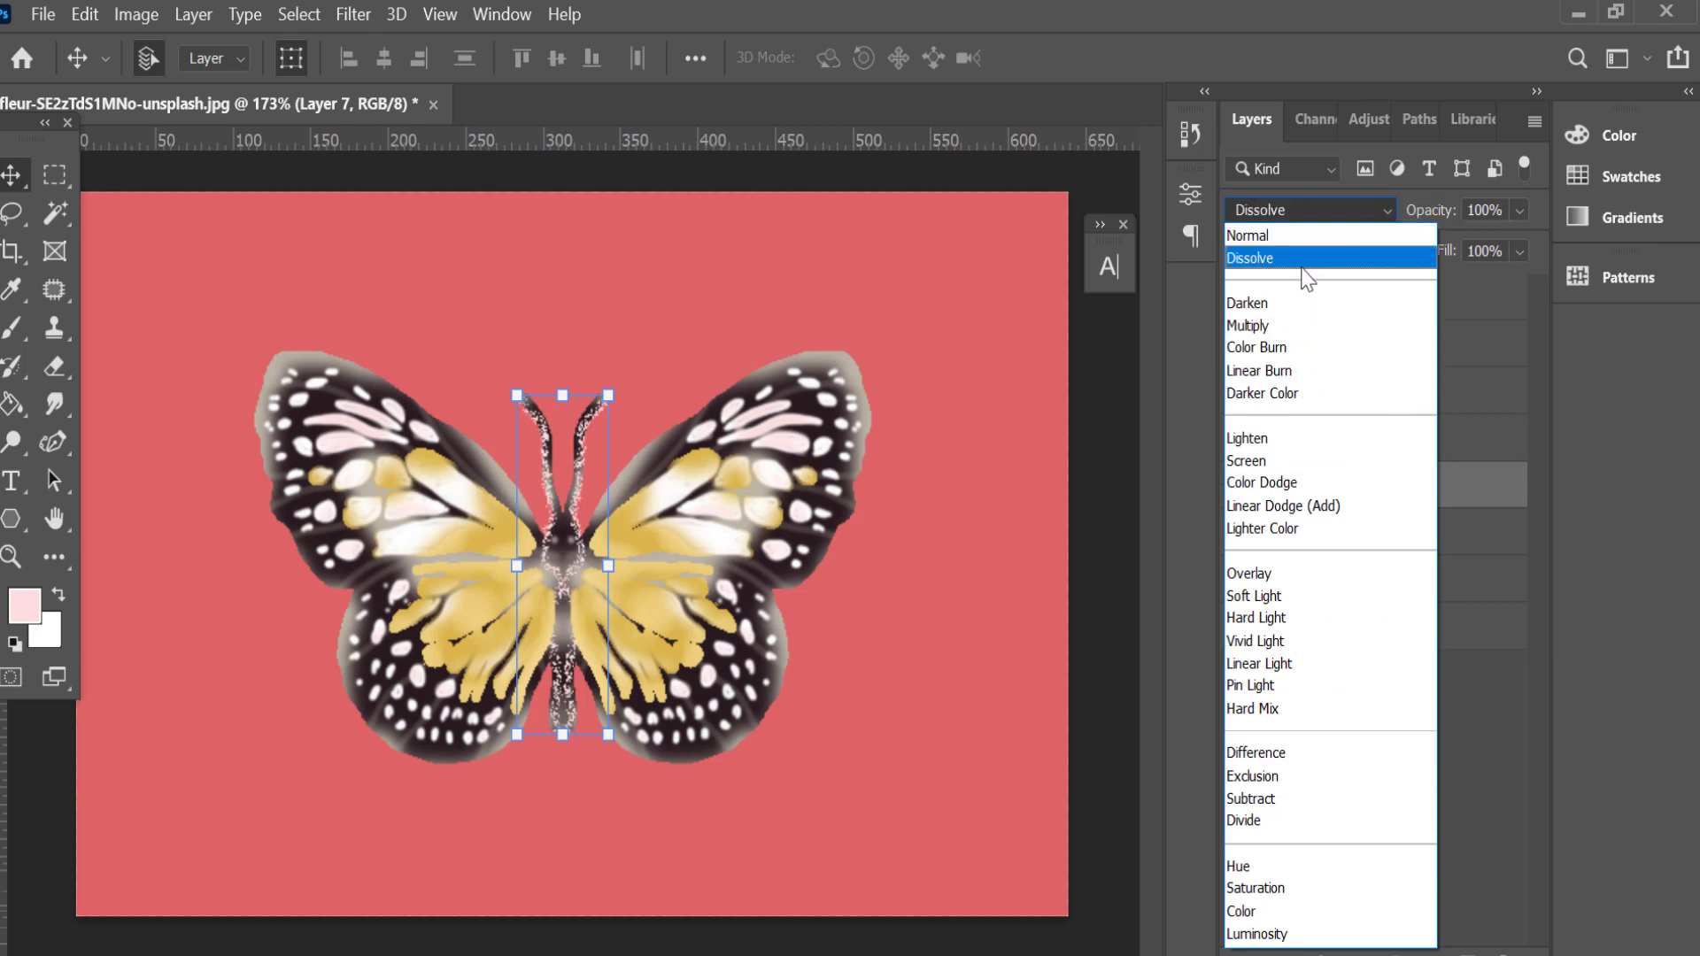
click(1304, 267)
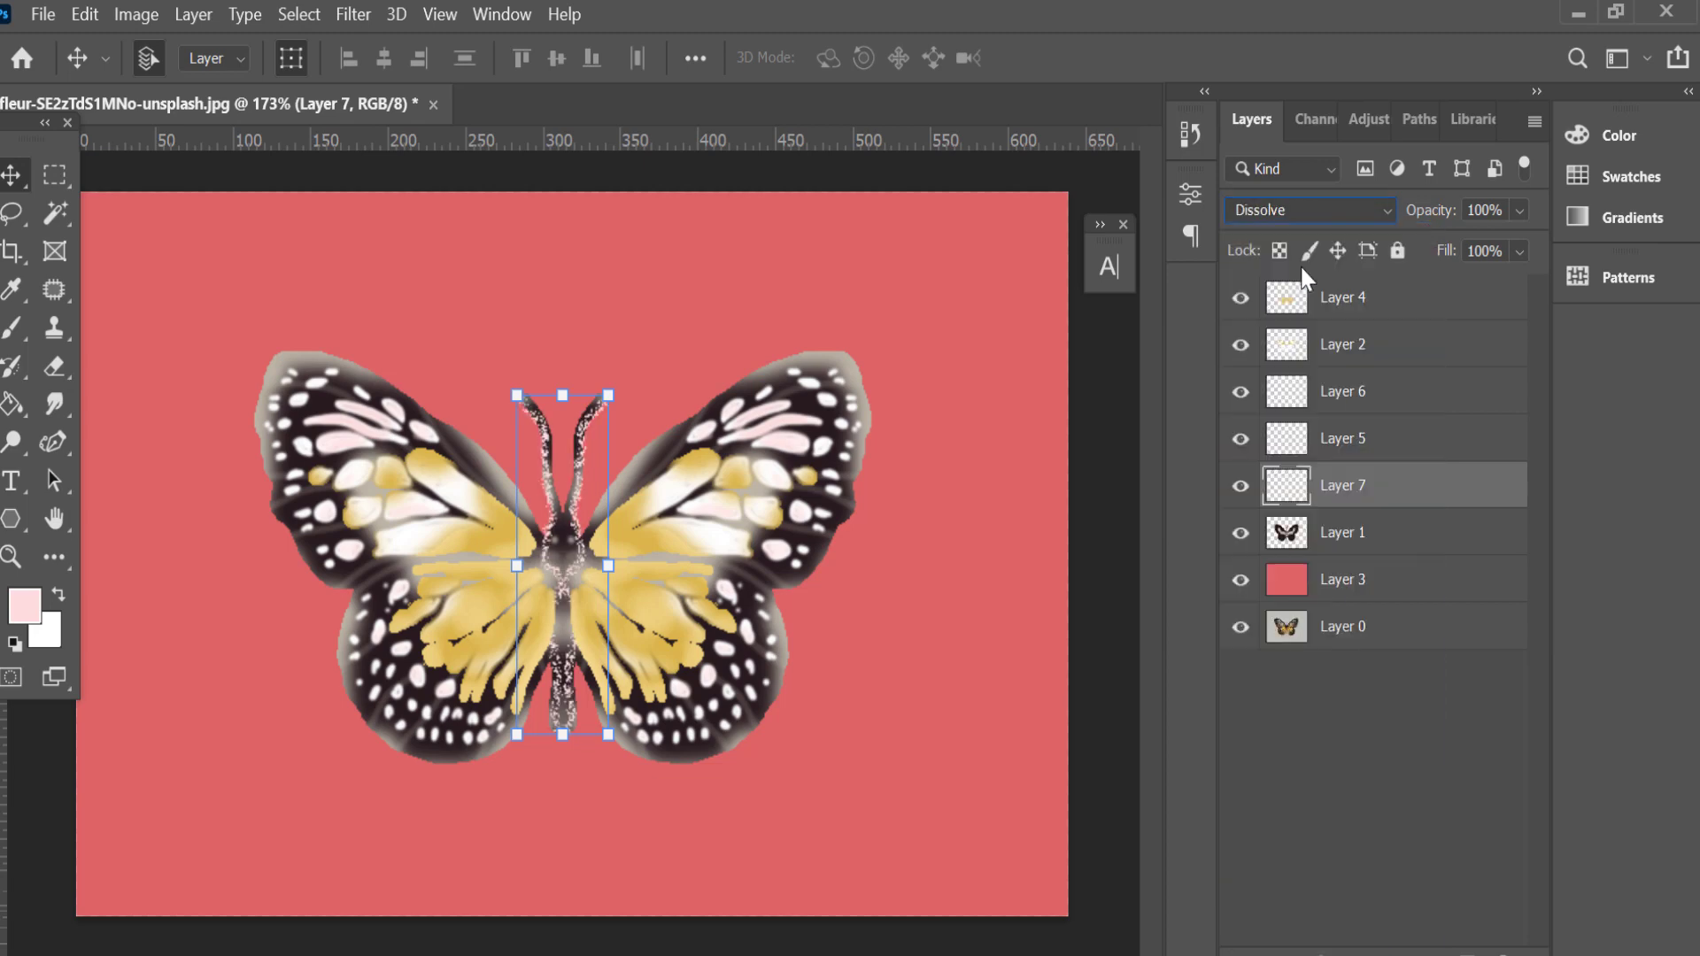